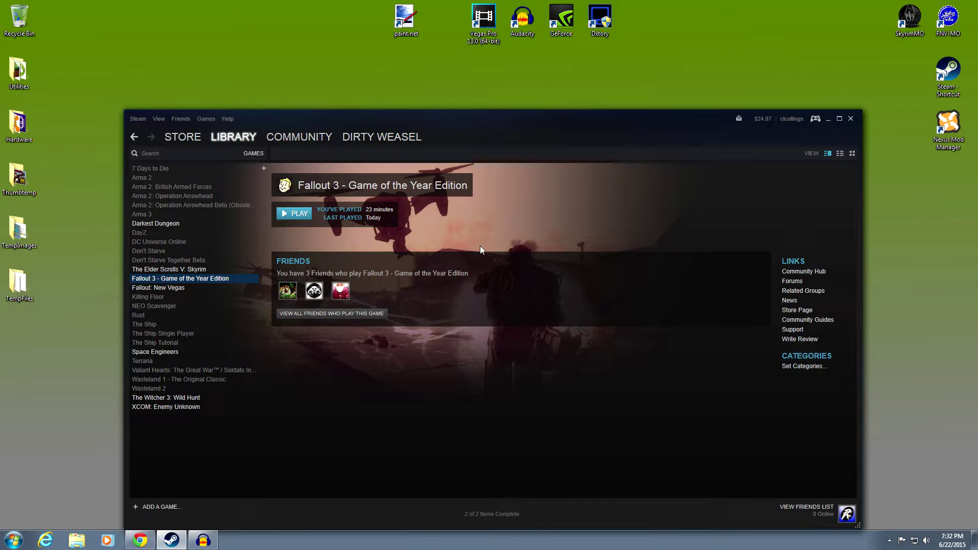
Minimize Steam and start Nexus Mod Manager from its desktop shortcut to see the seven Fallout 3 mods.
{"action": "left_click", "coordinate": [826, 121]}
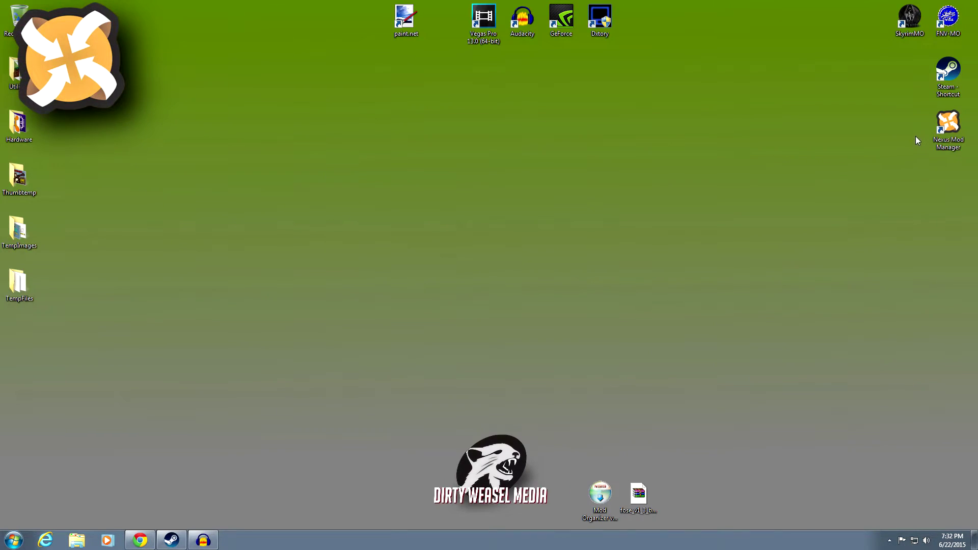
{"action": "double_click", "coordinate": [938, 126]}
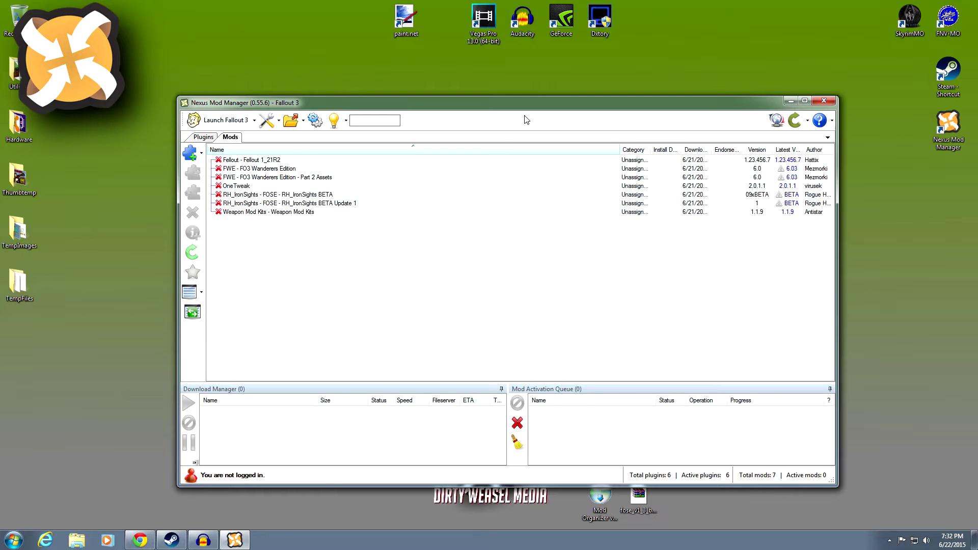
Open Nexus Mod Manager's mods folder and copy all seven mod archives.
{"action": "left_click", "coordinate": [304, 123]}
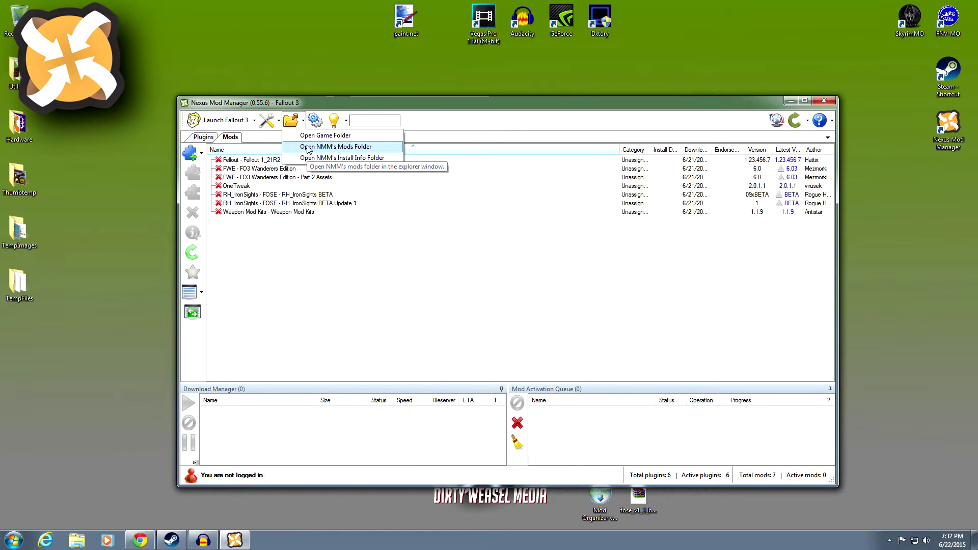
{"action": "left_click", "coordinate": [307, 146]}
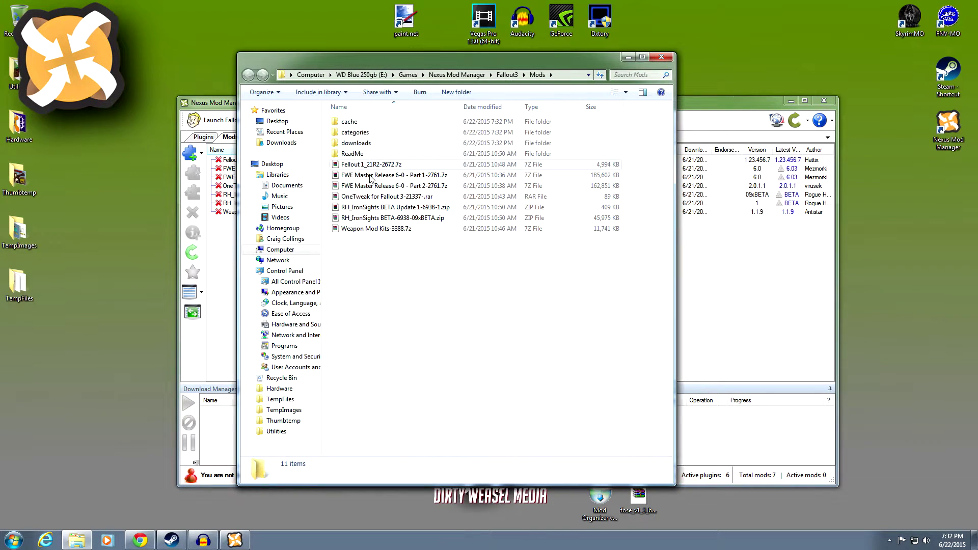
{"action": "left_click_drag", "start_coordinate": [450, 66], "coordinate": [664, 75]}
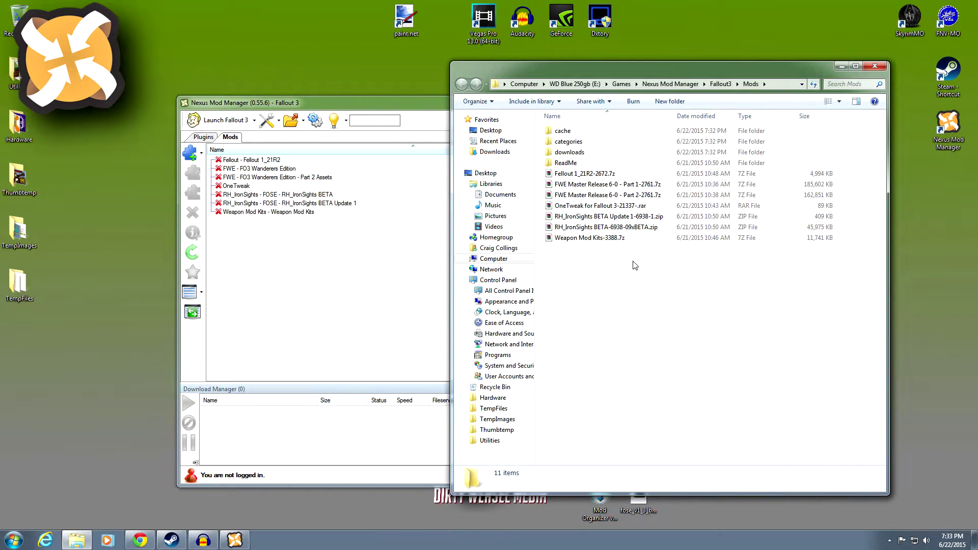
{"action": "left_click_drag", "start_coordinate": [629, 275], "coordinate": [597, 176]}
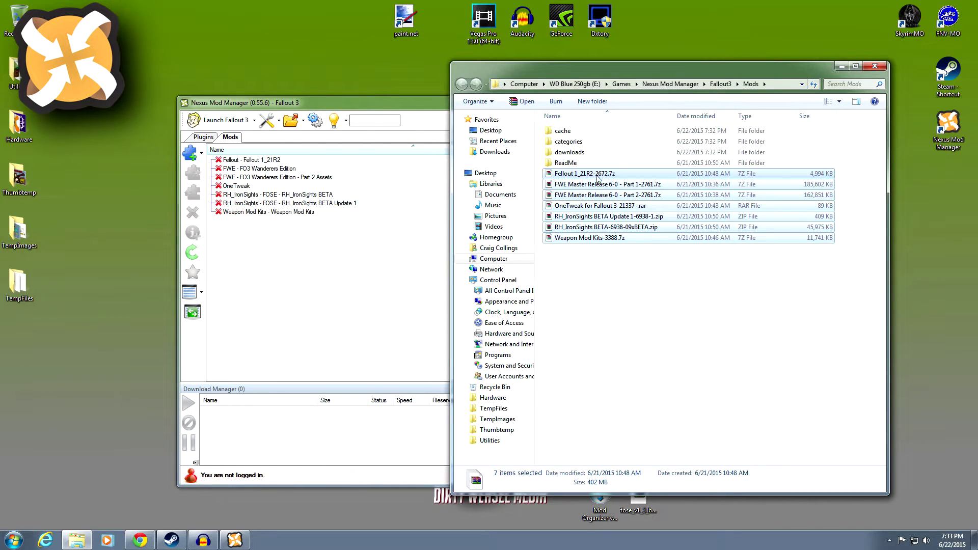
{"action": "right_click", "coordinate": [598, 176]}
{"action": "left_click", "coordinate": [611, 337]}
Create a desktop folder named 'FO3 Mods' and paste the seven archives into it.
{"action": "right_click", "coordinate": [114, 300]}
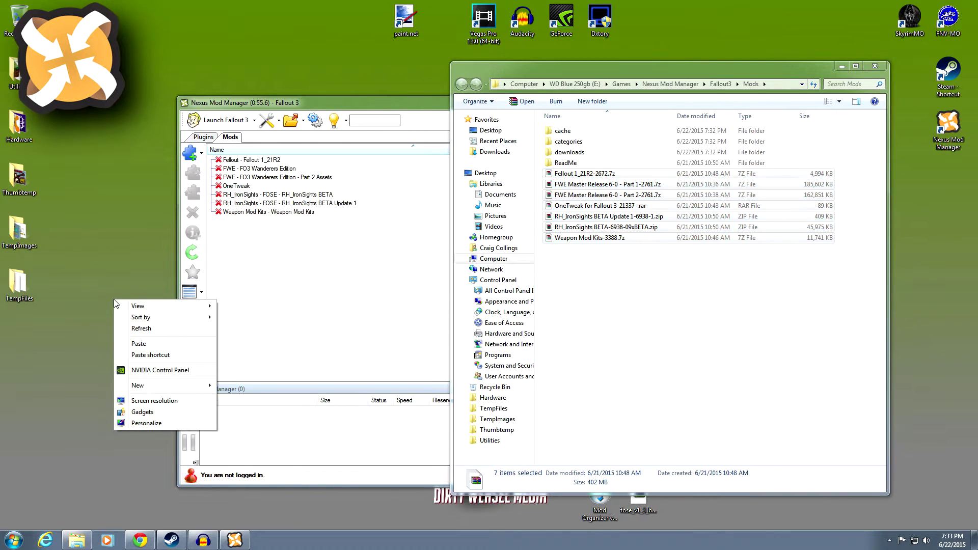
{"action": "mouse_move", "coordinate": [129, 389]}
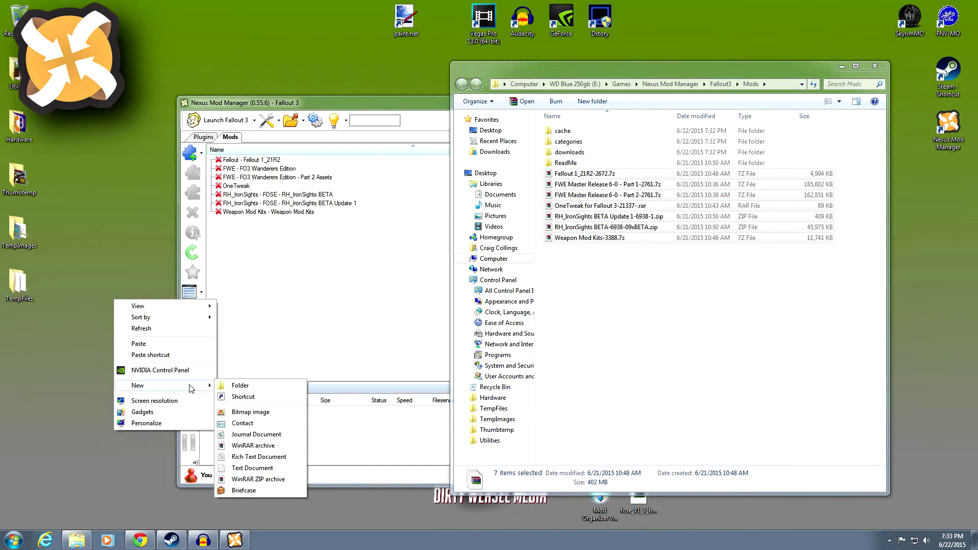
{"action": "left_click", "coordinate": [236, 387]}
{"action": "type", "text": "FO3"}
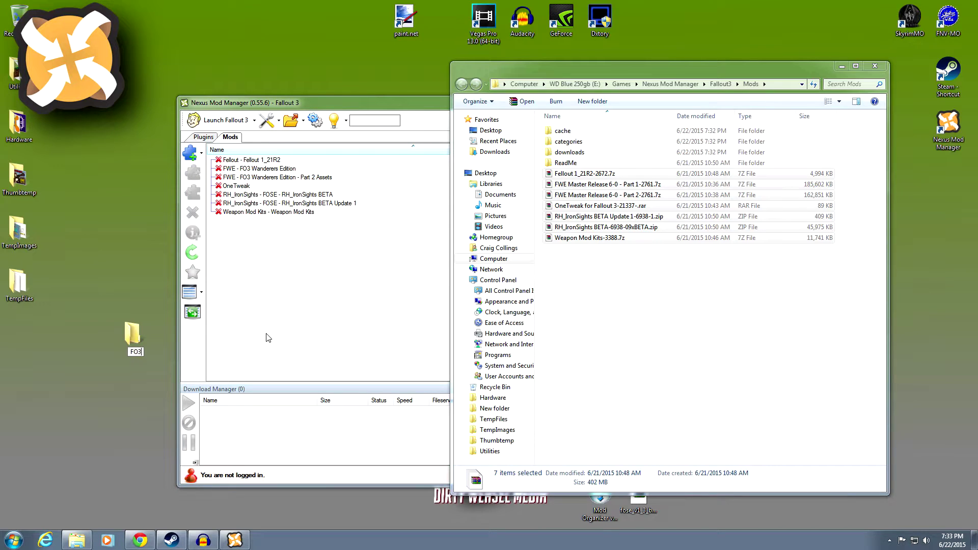
{"action": "type", "text": " Mods"}
{"action": "key", "text": "Return"}
{"action": "double_click", "coordinate": [143, 338]}
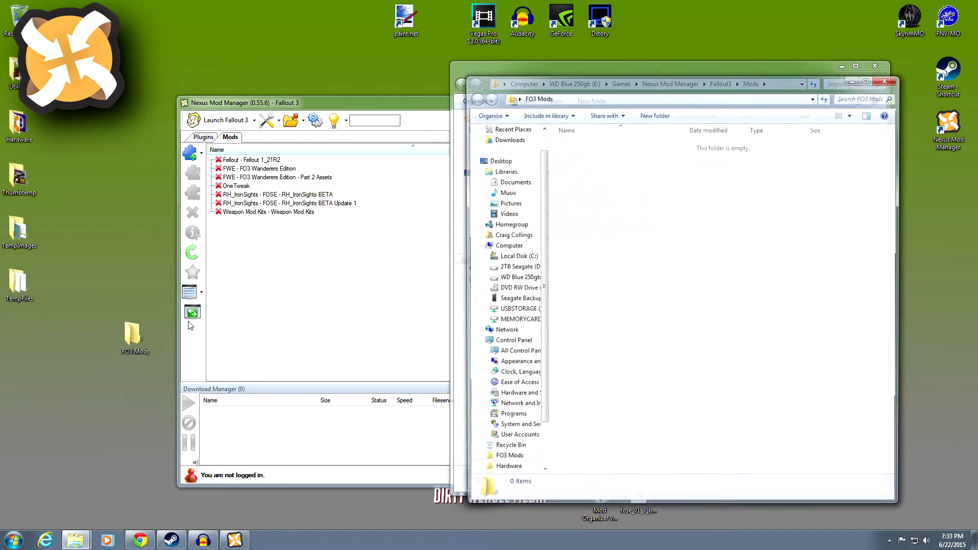
{"action": "right_click", "coordinate": [603, 248]}
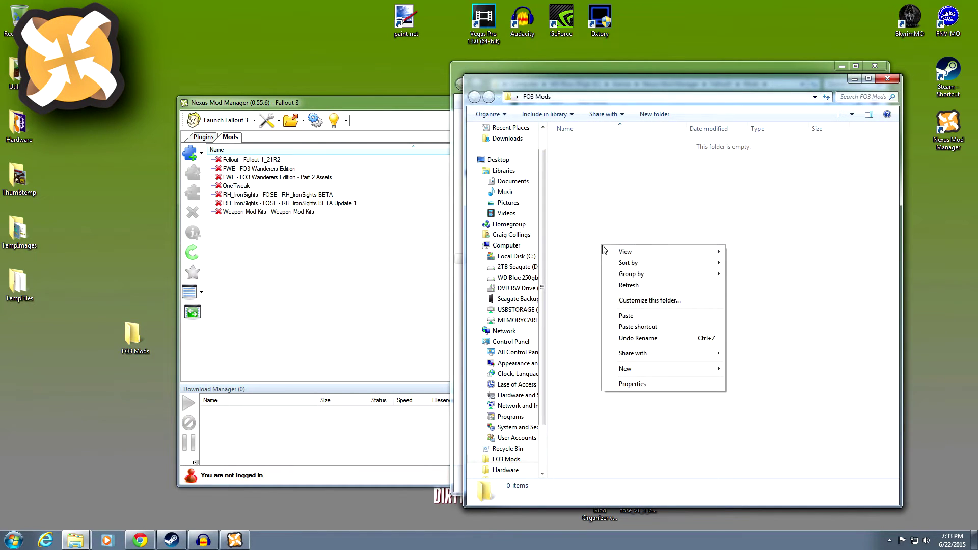
{"action": "left_click", "coordinate": [630, 317]}
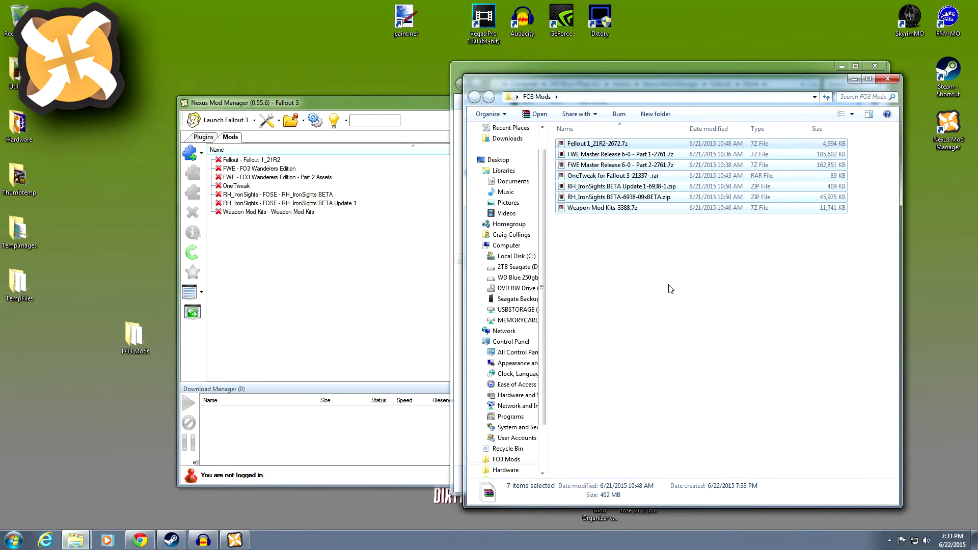
Close both folder windows, place FO3 Mods below TempFiles, and close Nexus Mod Manager.
{"action": "left_click", "coordinate": [890, 80]}
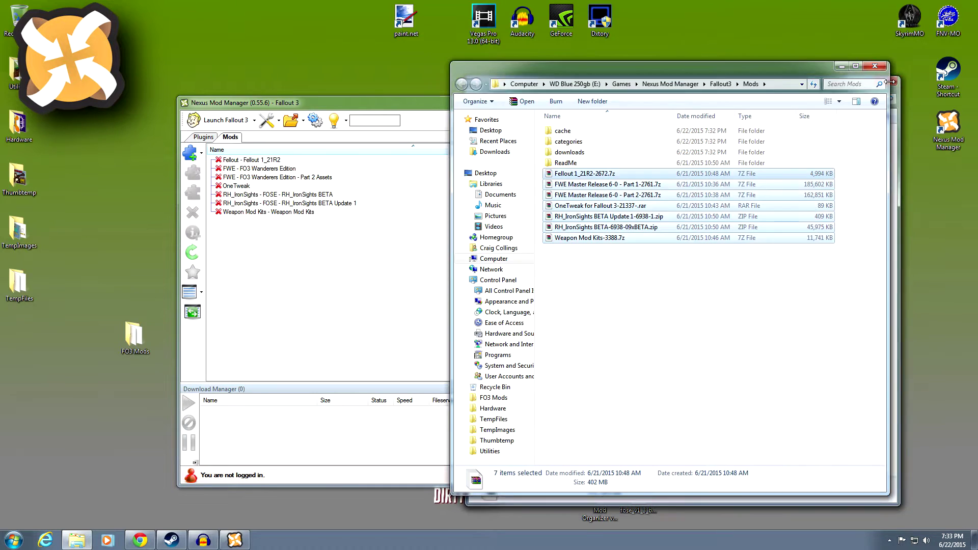
{"action": "left_click", "coordinate": [875, 66]}
{"action": "left_click_drag", "start_coordinate": [133, 341], "coordinate": [42, 361]}
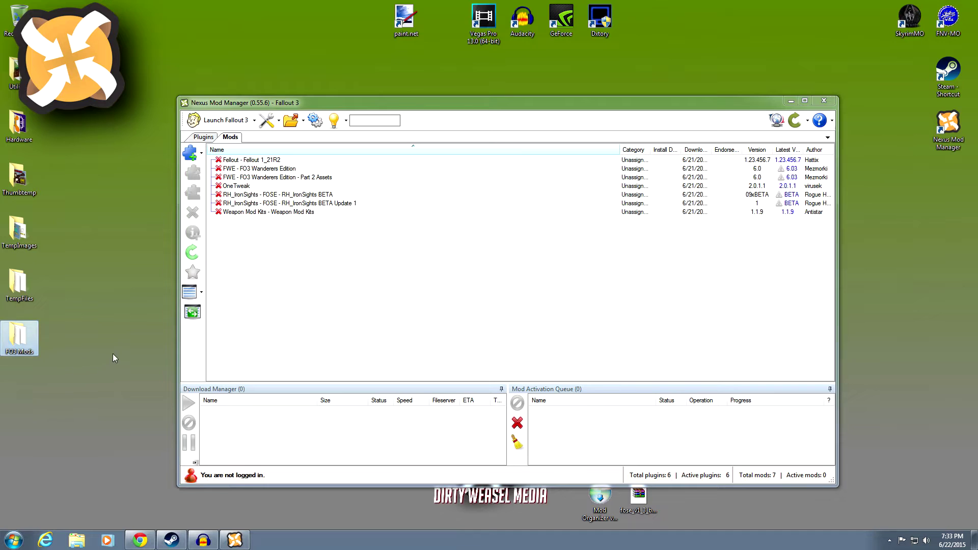
{"action": "left_click", "coordinate": [824, 100]}
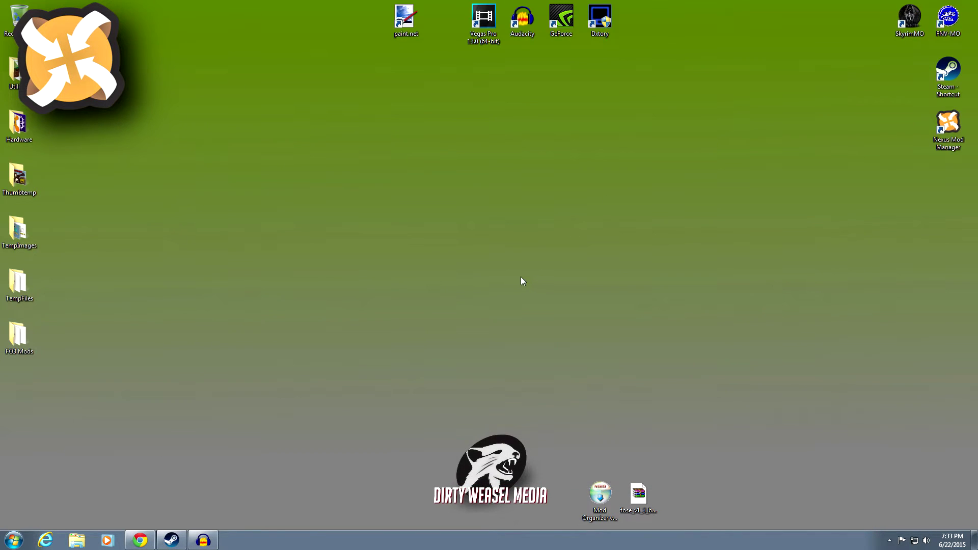
Delete the Nexus Mod Manager desktop shortcut and restore the Steam library window.
{"action": "right_click", "coordinate": [940, 126]}
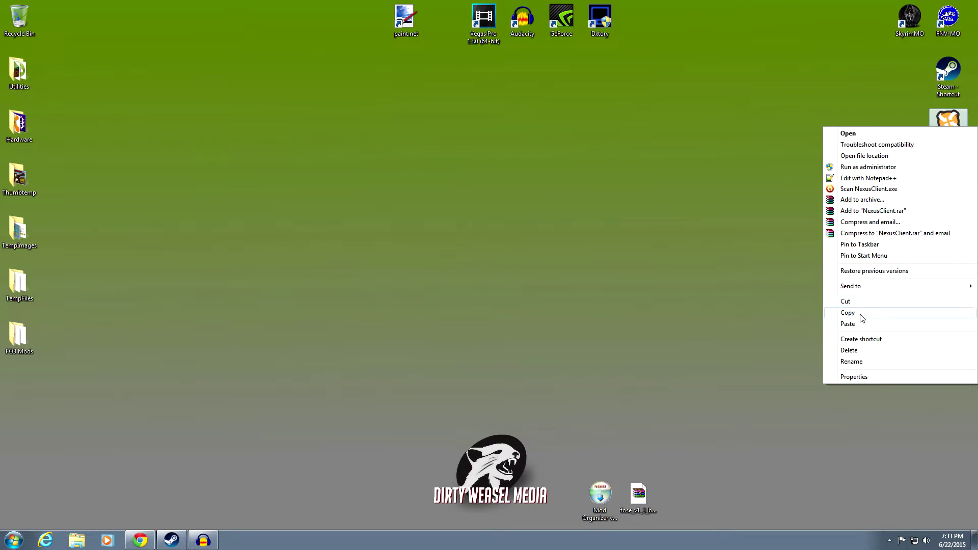
{"action": "left_click", "coordinate": [861, 352]}
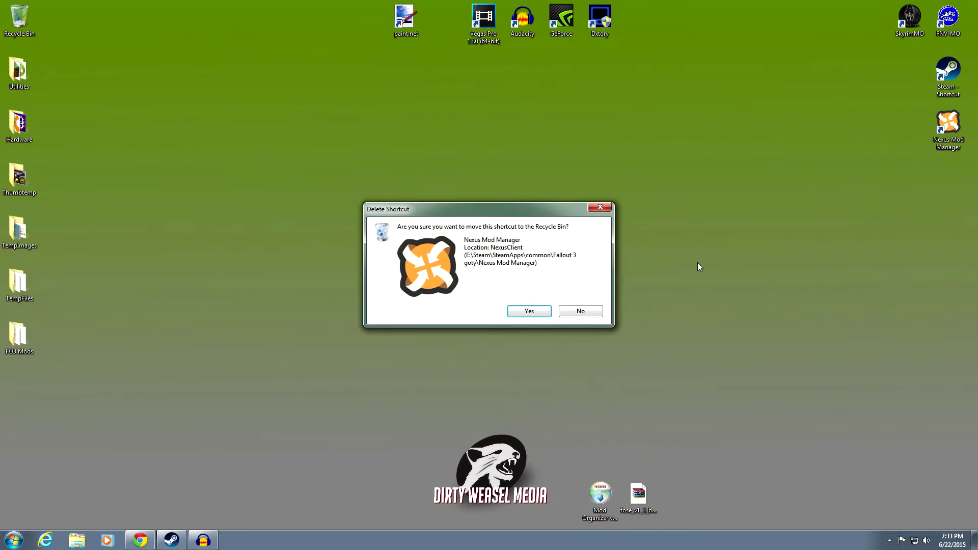
{"action": "left_click", "coordinate": [534, 312]}
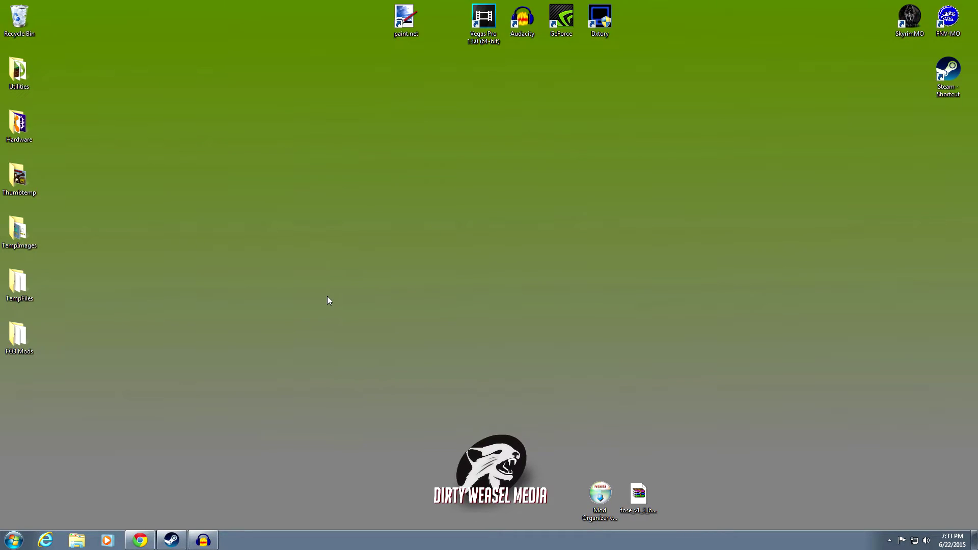
{"action": "left_click", "coordinate": [172, 540]}
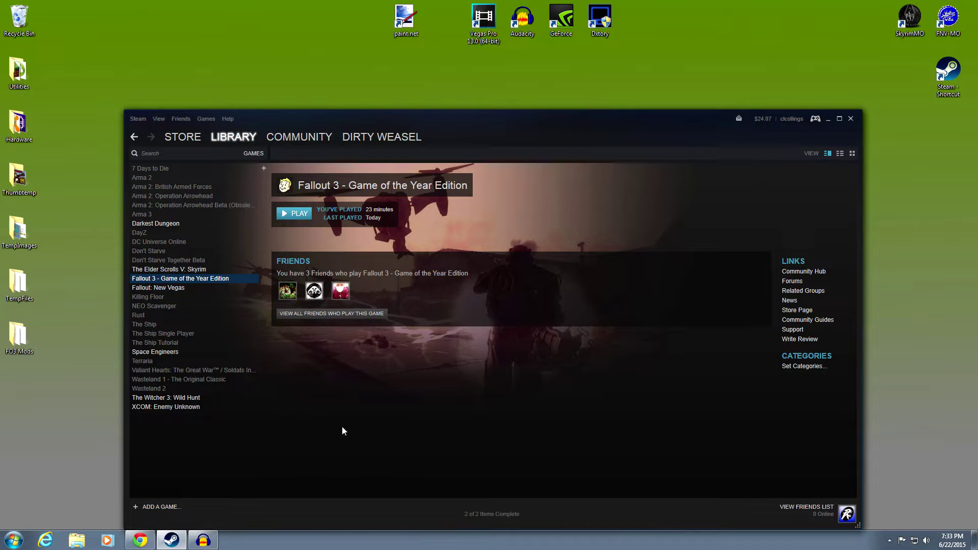
Delete the Saves folder and Fallout.ini from Documents\my games\Fallout3, then close Explorer.
{"action": "left_click_drag", "start_coordinate": [514, 134], "coordinate": [506, 77]}
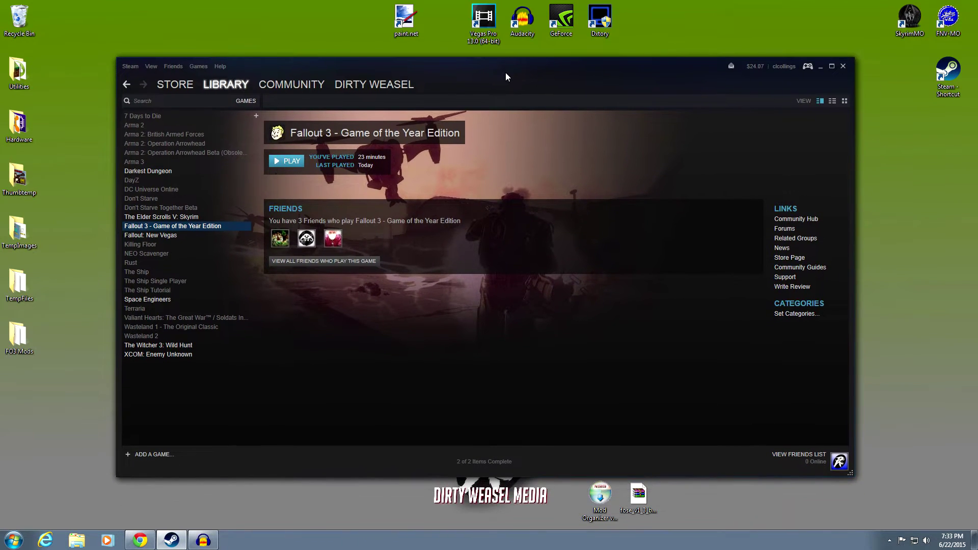
{"action": "left_click", "coordinate": [77, 540]}
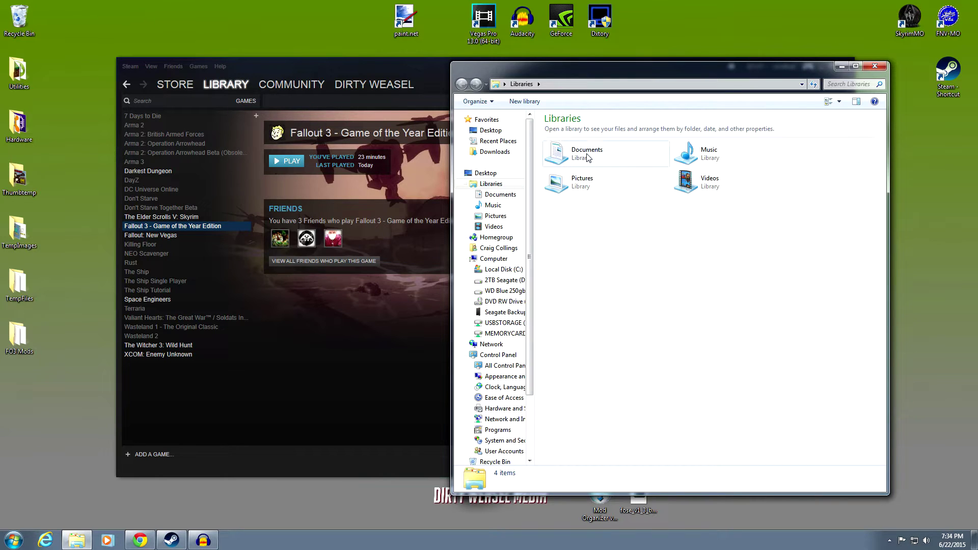
{"action": "double_click", "coordinate": [588, 155]}
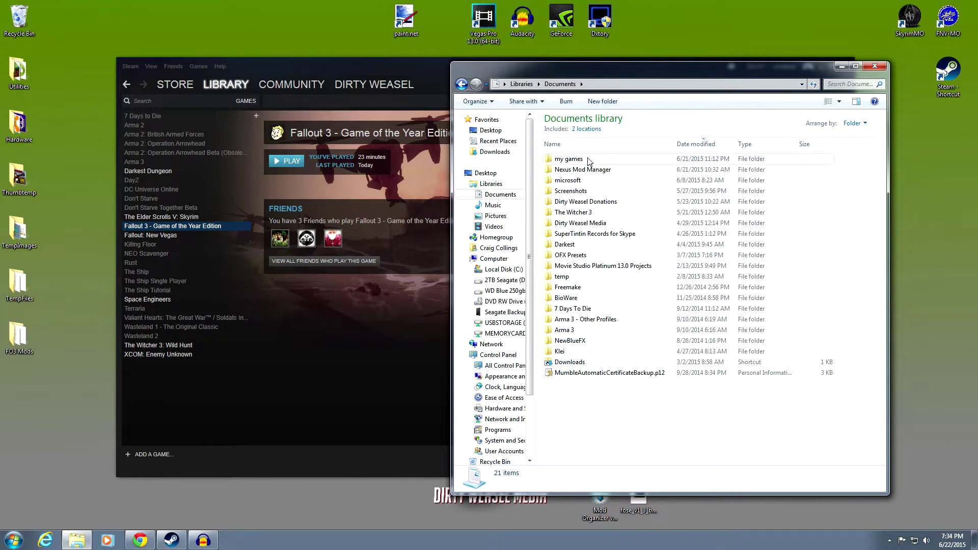
{"action": "double_click", "coordinate": [589, 159]}
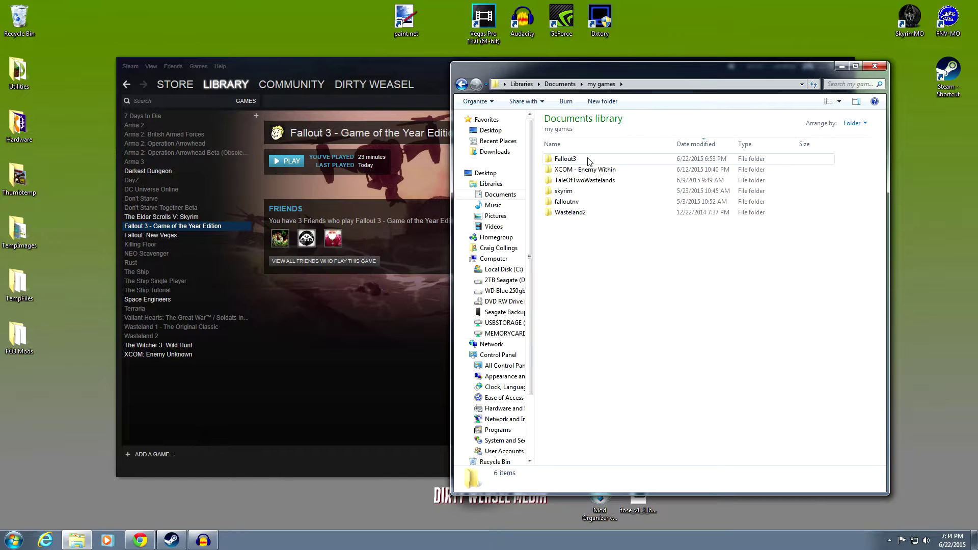
{"action": "double_click", "coordinate": [589, 159]}
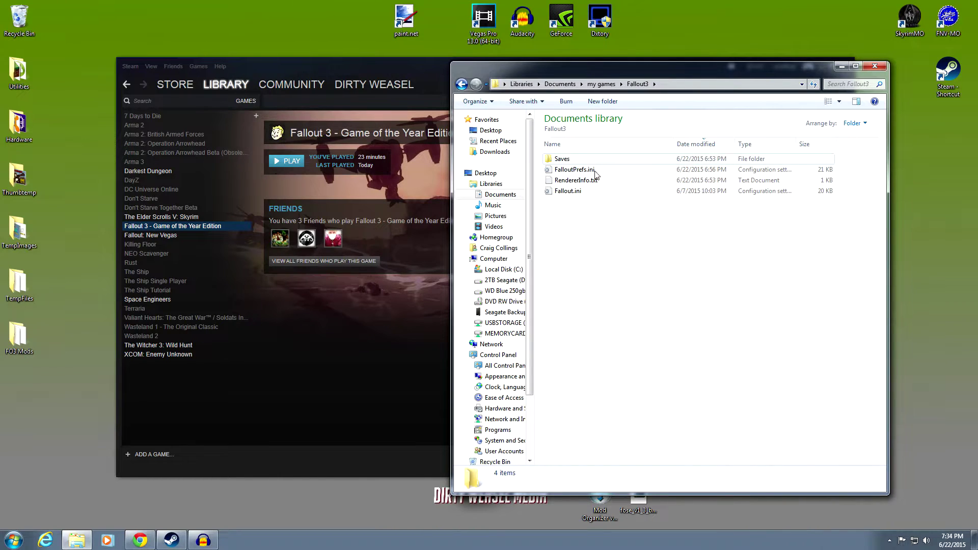
{"action": "left_click_drag", "start_coordinate": [620, 213], "coordinate": [591, 155]}
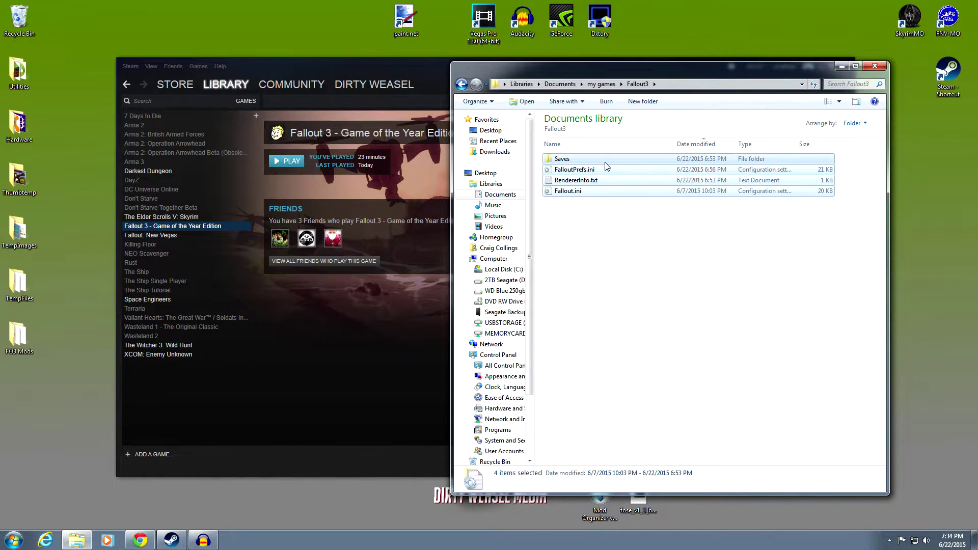
{"action": "right_click", "coordinate": [604, 164]}
{"action": "left_click", "coordinate": [631, 331]}
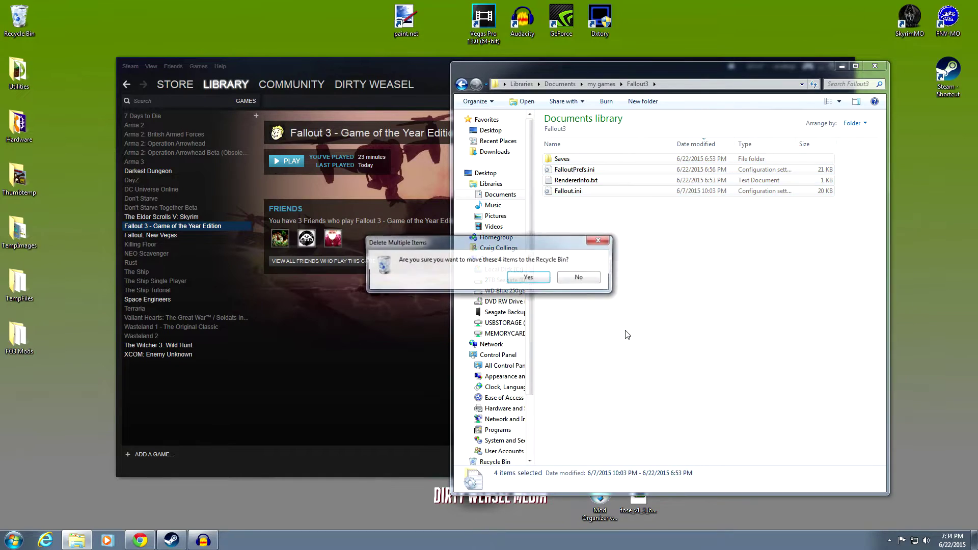
{"action": "left_click", "coordinate": [533, 282]}
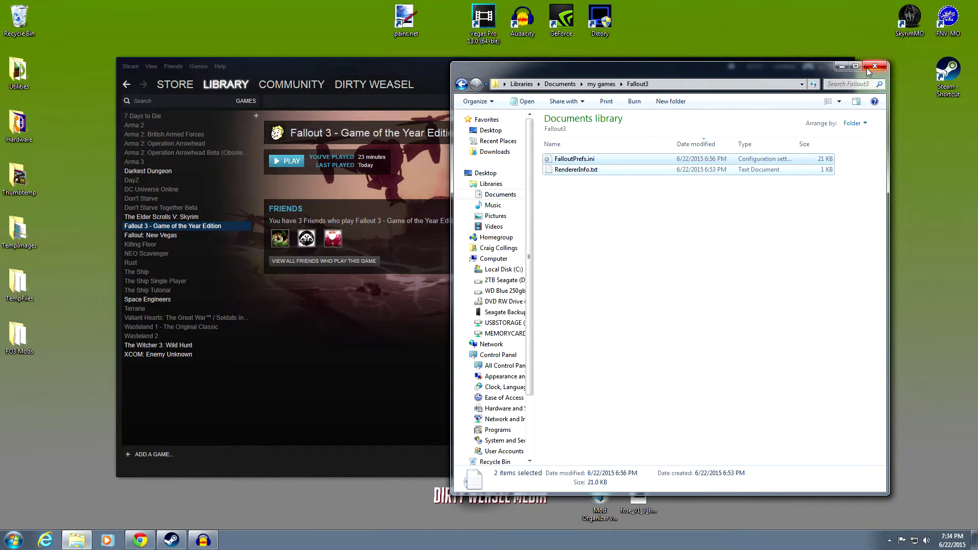
{"action": "left_click", "coordinate": [868, 68]}
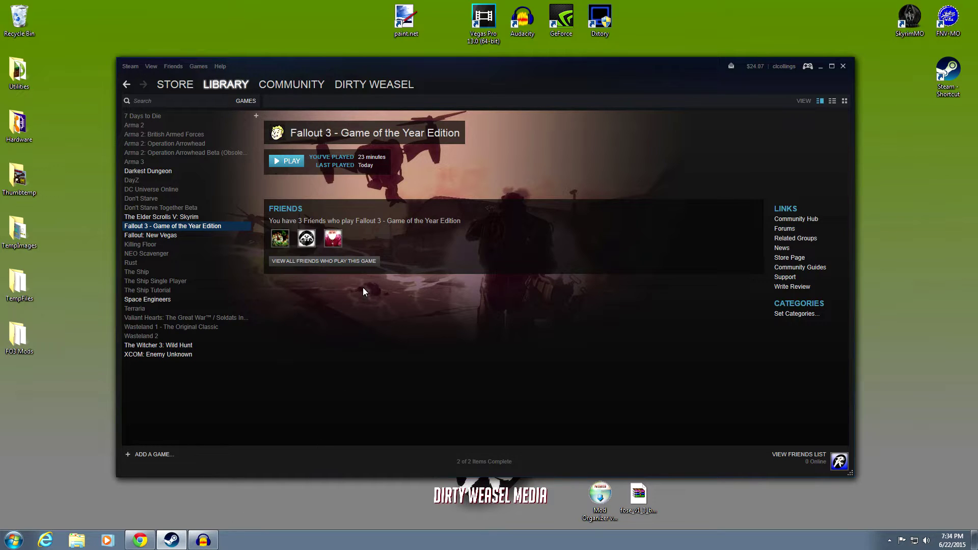
Browse to E:\Steam\SteamApps\common\Fallout 3 goty\Data in Explorer.
{"action": "left_click", "coordinate": [78, 542]}
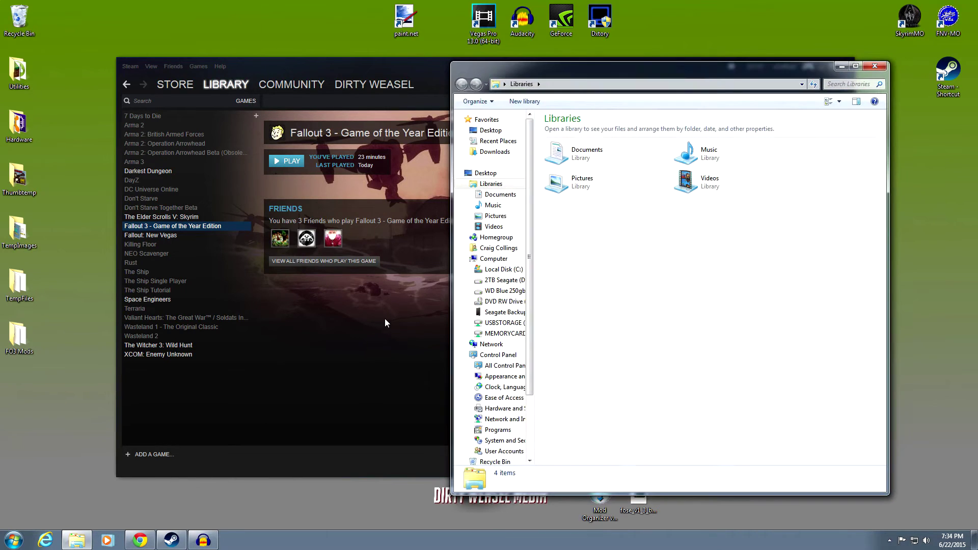
{"action": "left_click", "coordinate": [504, 292]}
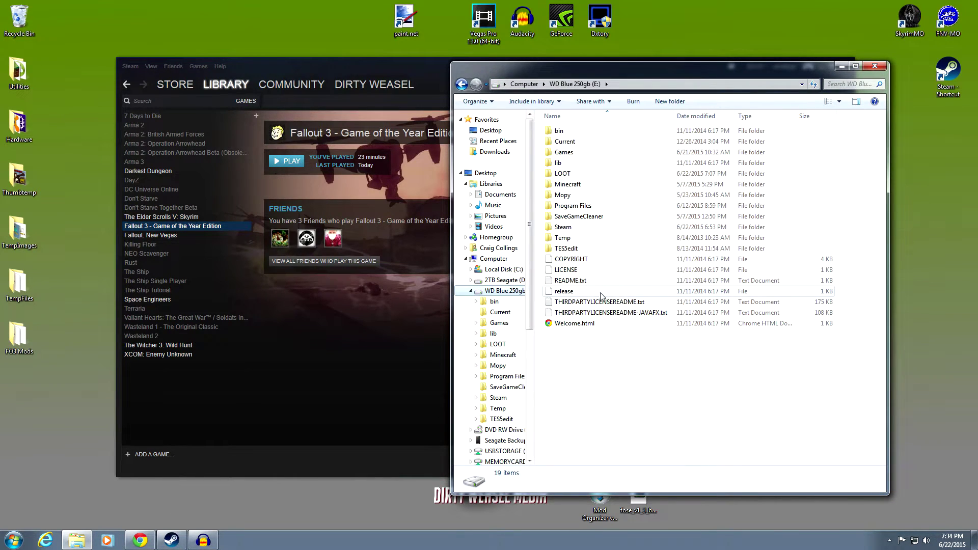
{"action": "double_click", "coordinate": [600, 229]}
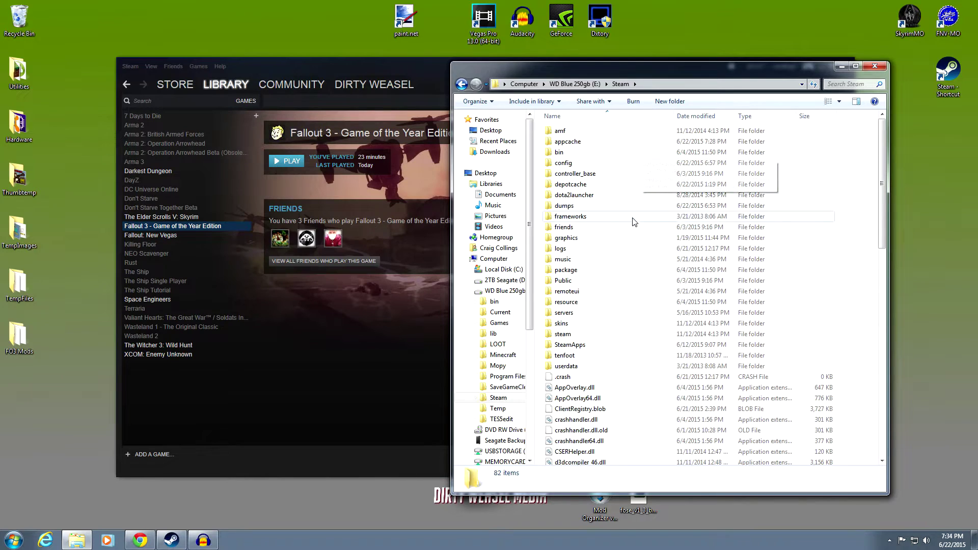
{"action": "double_click", "coordinate": [605, 347]}
{"action": "left_click", "coordinate": [598, 134]}
{"action": "double_click", "coordinate": [598, 134]}
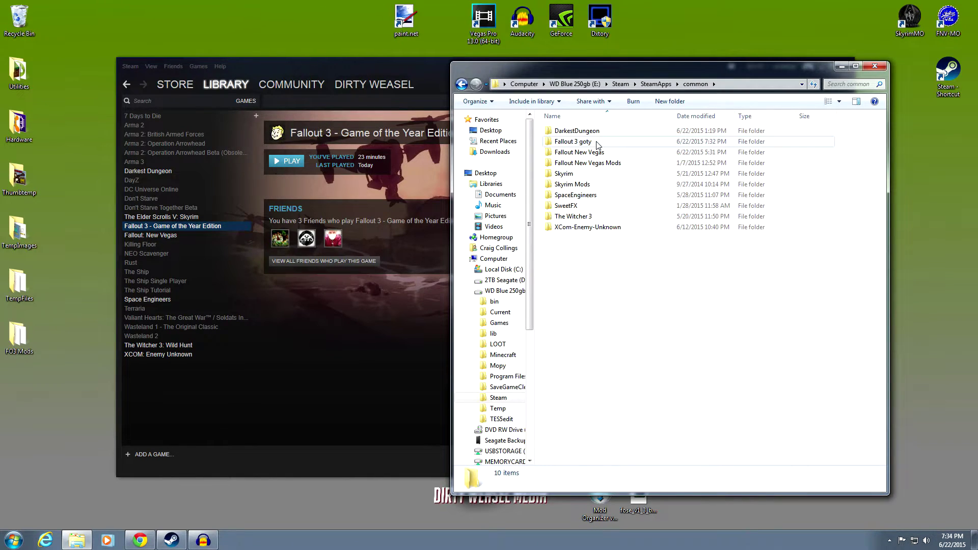
{"action": "double_click", "coordinate": [599, 142]}
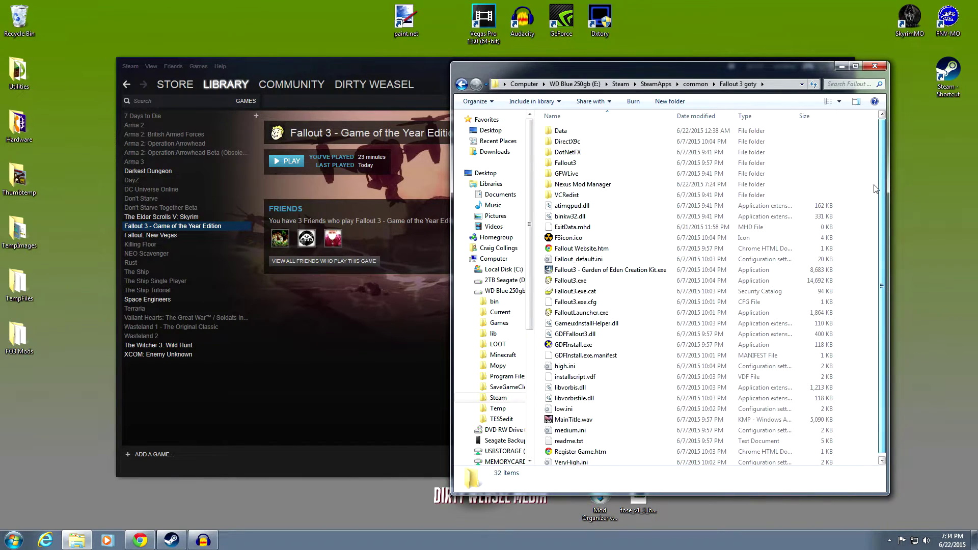
{"action": "double_click", "coordinate": [589, 133]}
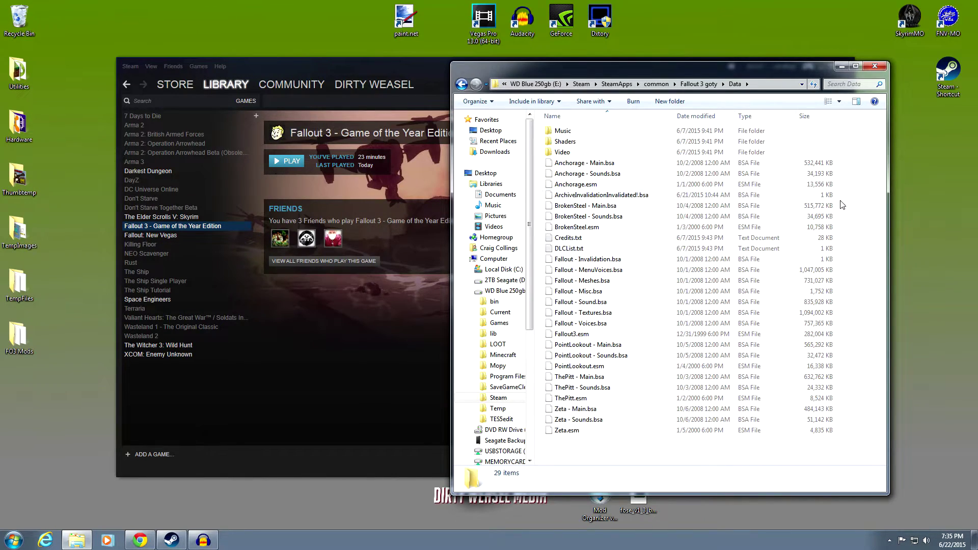
Delete ArchiveInvalidationInvalidated!.bsa from the Data folder and close the window.
{"action": "right_click", "coordinate": [598, 199]}
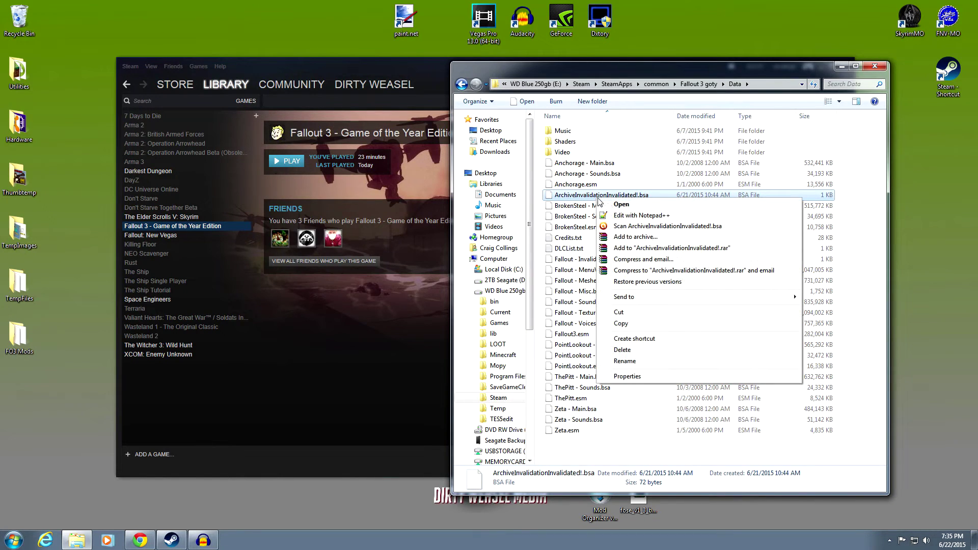
{"action": "left_click", "coordinate": [620, 349]}
{"action": "left_click", "coordinate": [540, 312]}
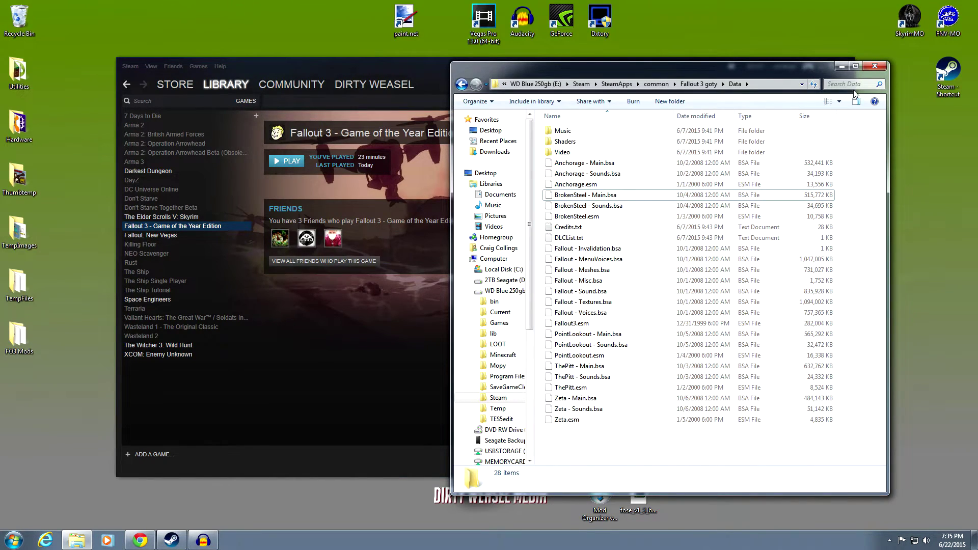
{"action": "left_click", "coordinate": [875, 67]}
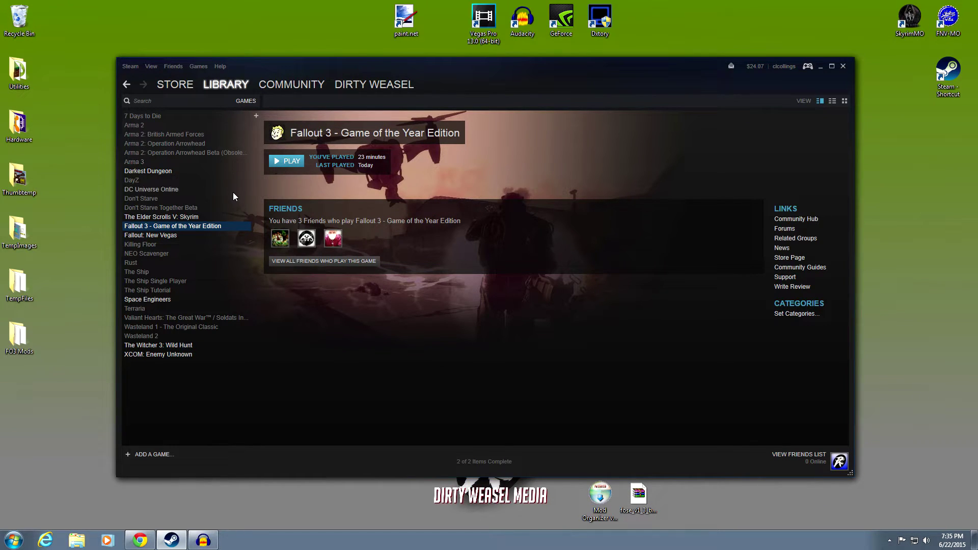
Verify the integrity of the Fallout 3 GOTY game cache from Properties > Local Files.
{"action": "right_click", "coordinate": [189, 227]}
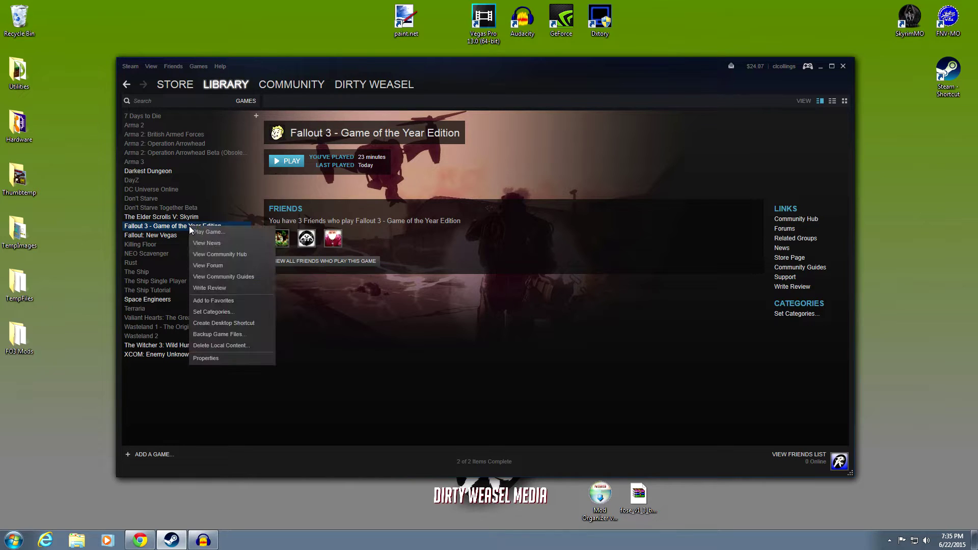
{"action": "left_click", "coordinate": [206, 358]}
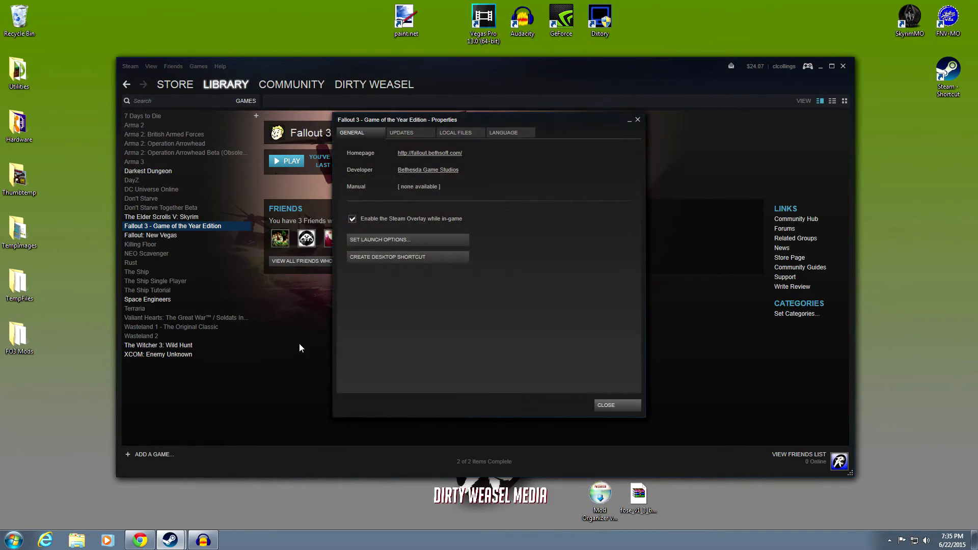
{"action": "left_click", "coordinate": [462, 133]}
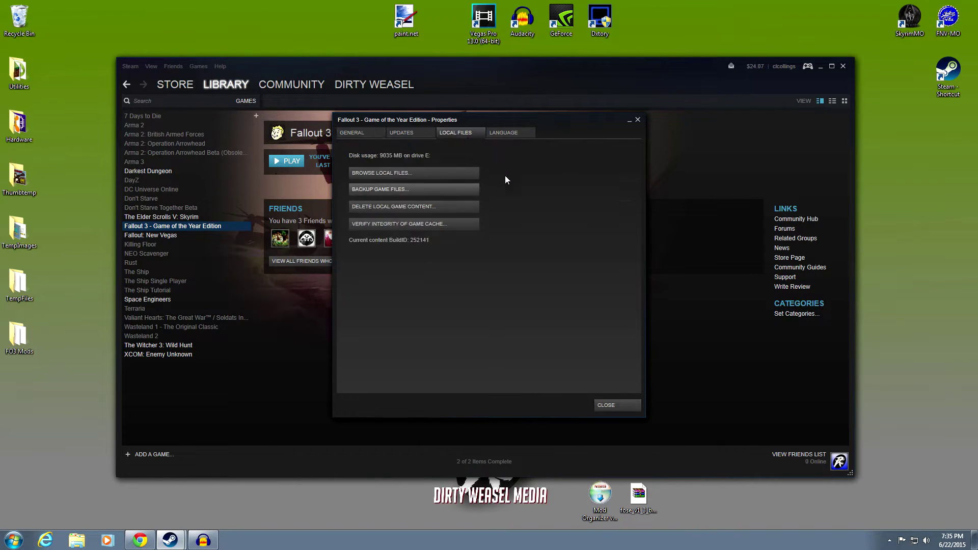
{"action": "left_click", "coordinate": [421, 224]}
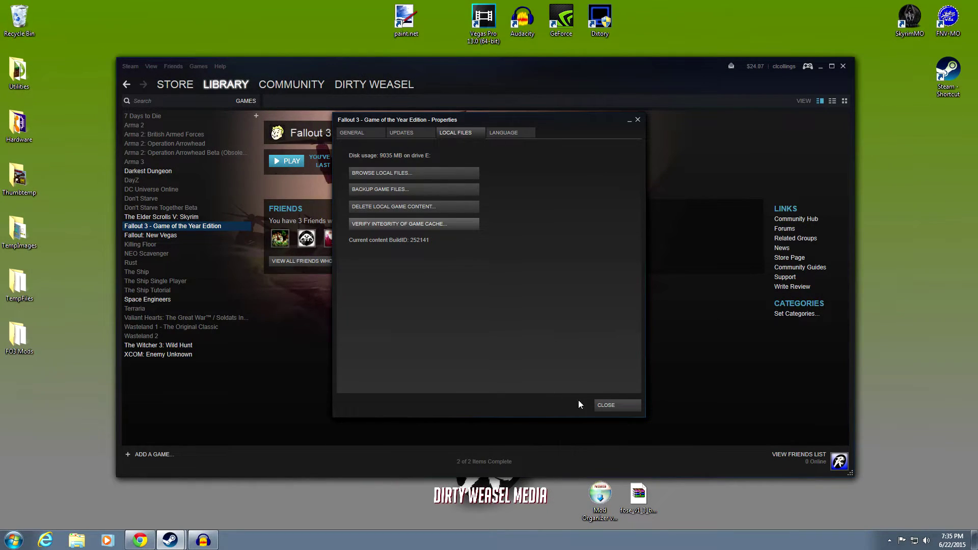
{"action": "left_click", "coordinate": [604, 403]}
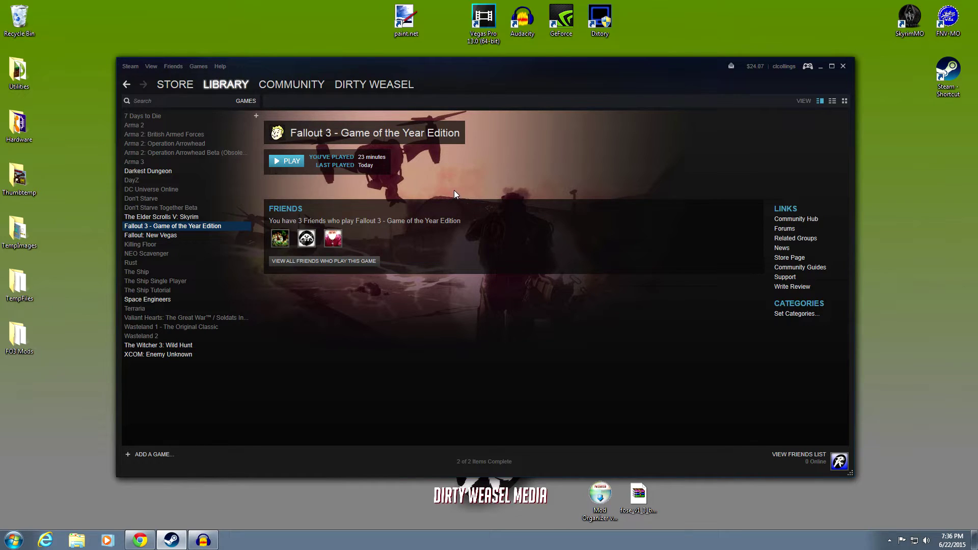
Launch Fallout 3 and accept the hardware detection's Ultra High Quality settings.
{"action": "left_click", "coordinate": [281, 162]}
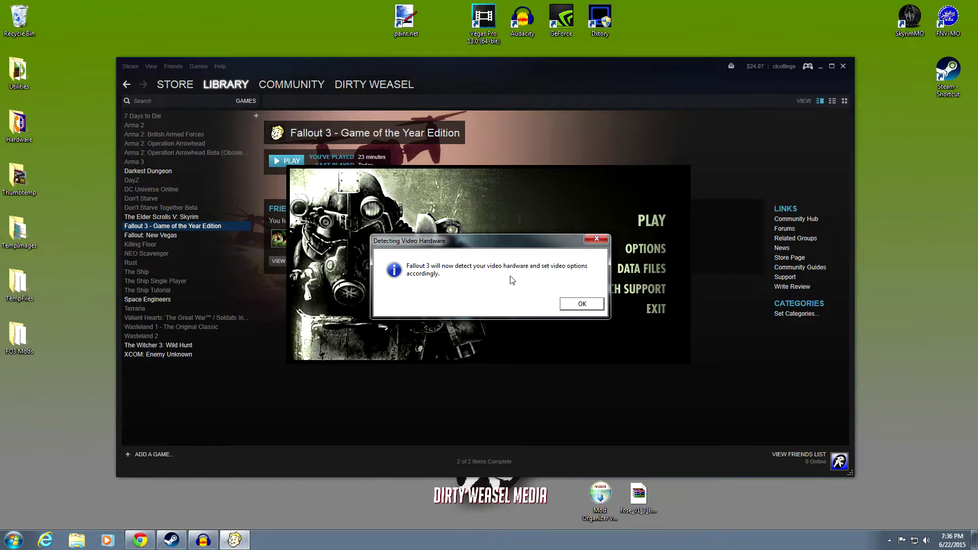
{"action": "left_click", "coordinate": [581, 304]}
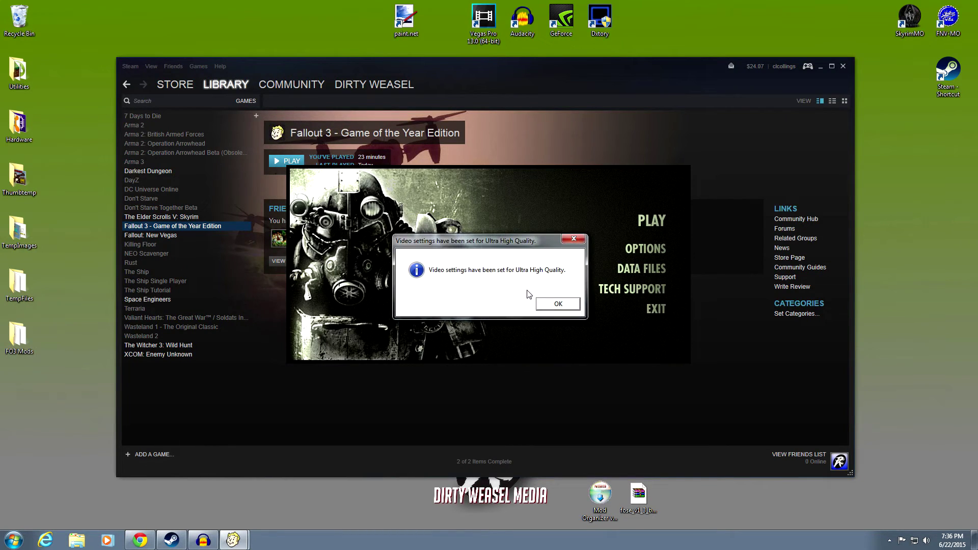
{"action": "left_click", "coordinate": [552, 306]}
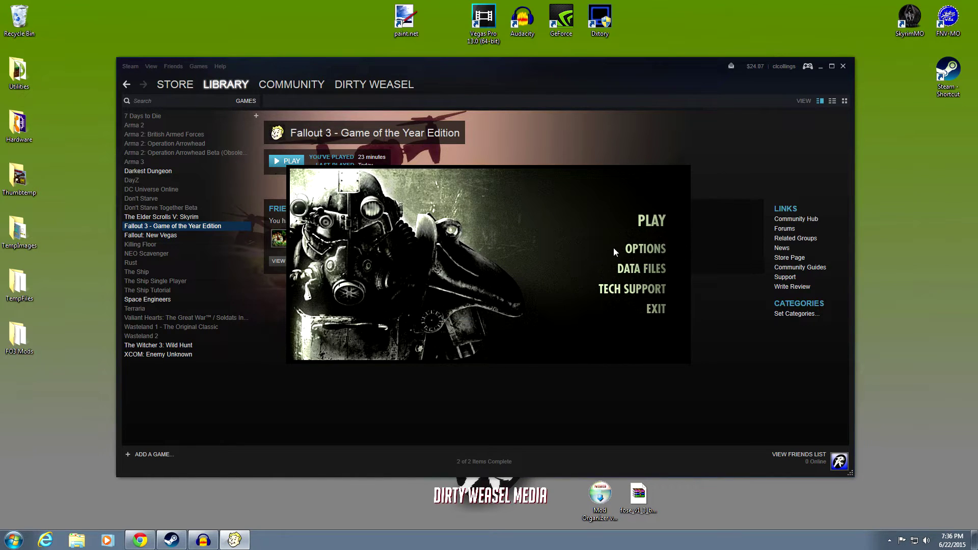
Set resolution 1920x1080 and 15-sample anisotropic filtering, review Advanced tabs, and save the options.
{"action": "left_click", "coordinate": [634, 248]}
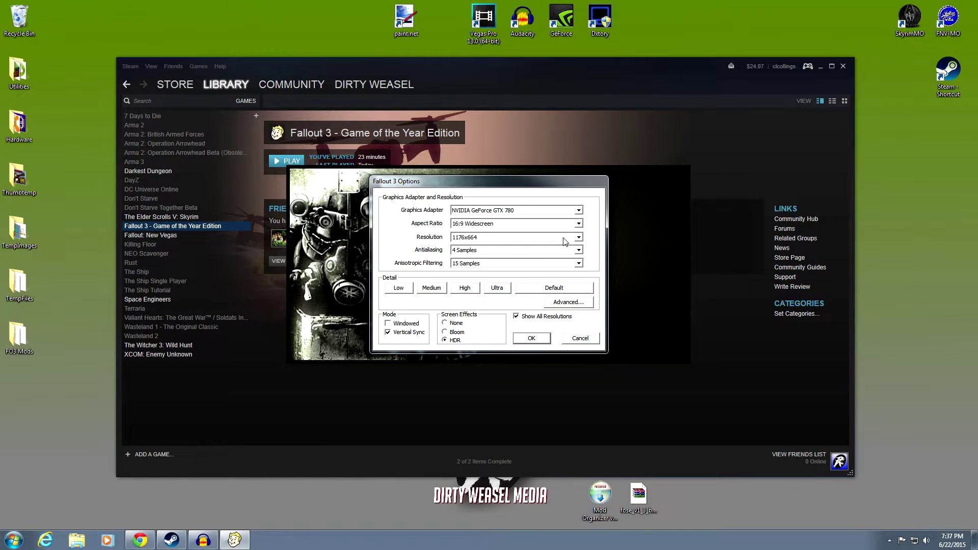
{"action": "left_click", "coordinate": [579, 238]}
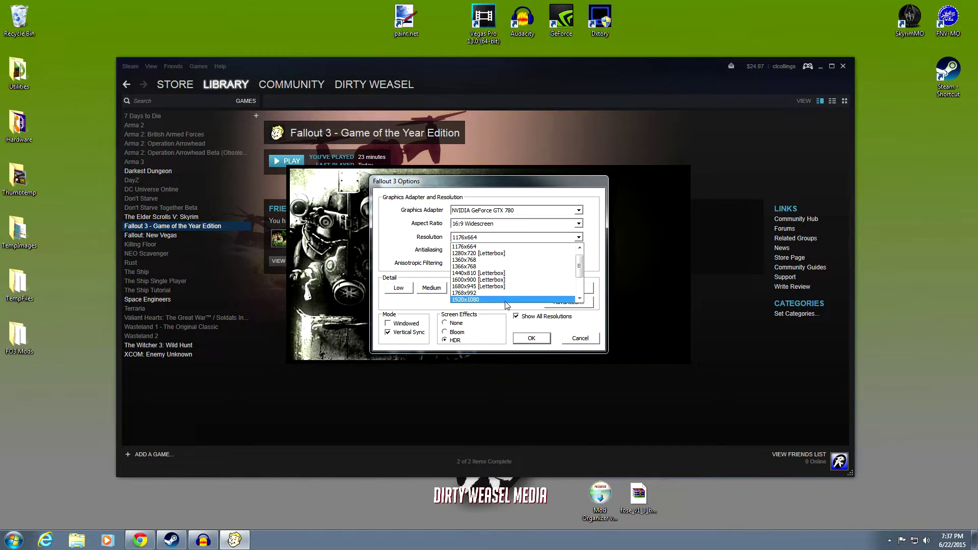
{"action": "left_click", "coordinate": [507, 300]}
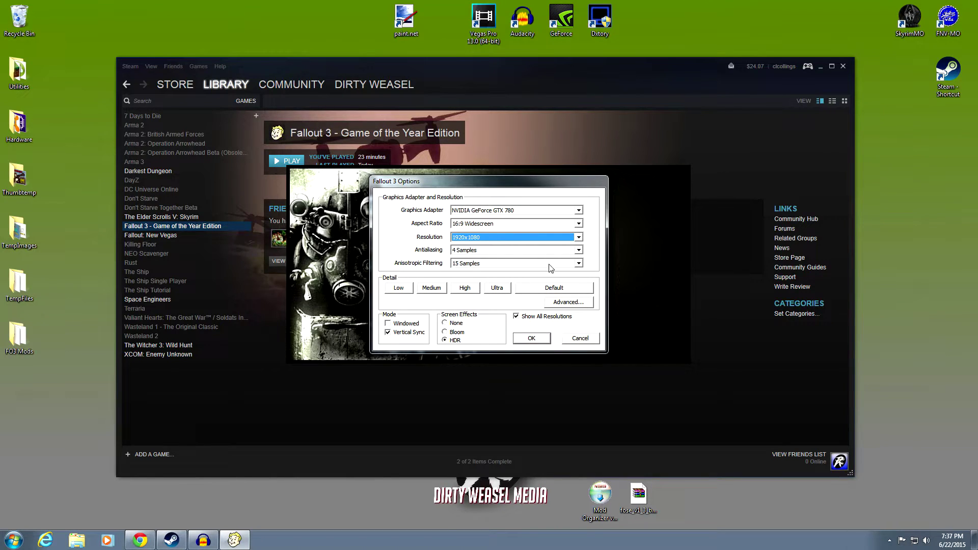
{"action": "left_click", "coordinate": [579, 263]}
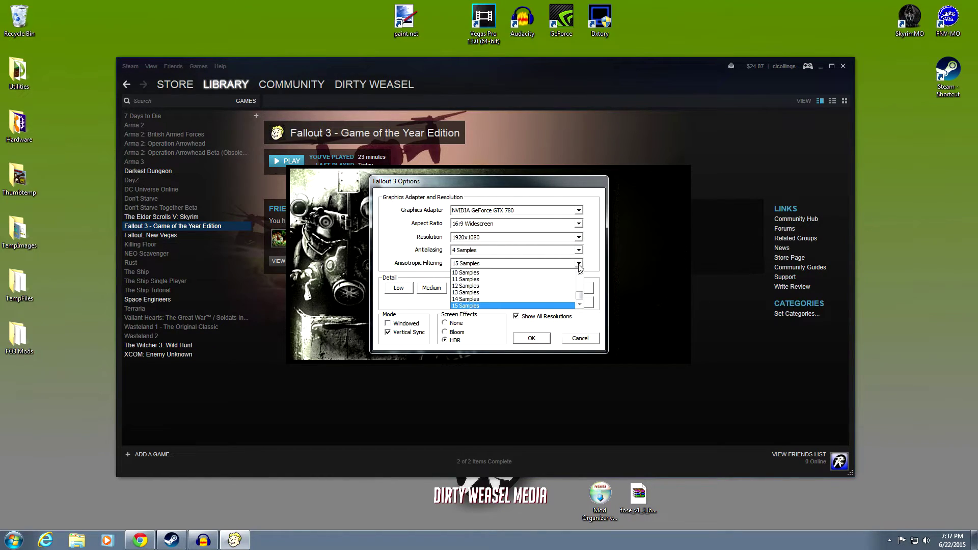
{"action": "left_click", "coordinate": [579, 264]}
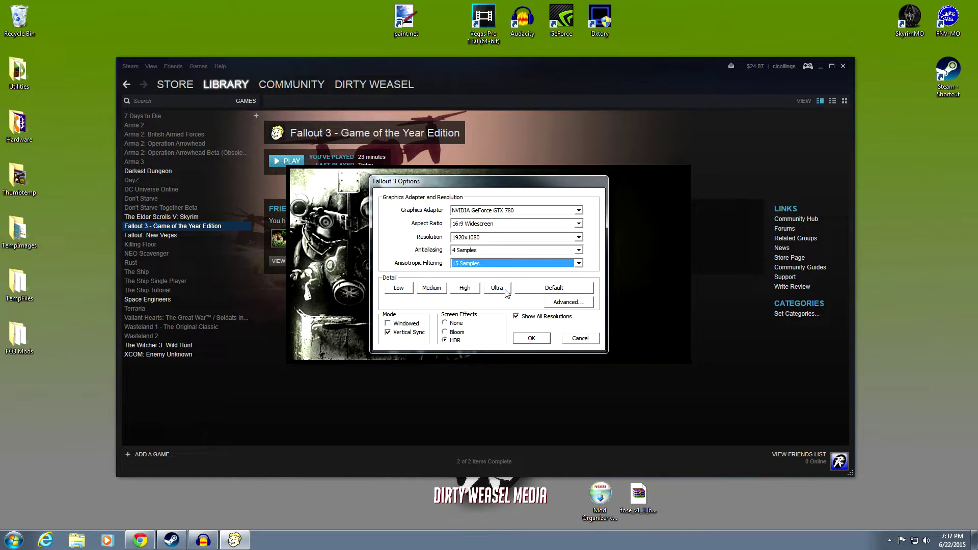
{"action": "left_click", "coordinate": [557, 304]}
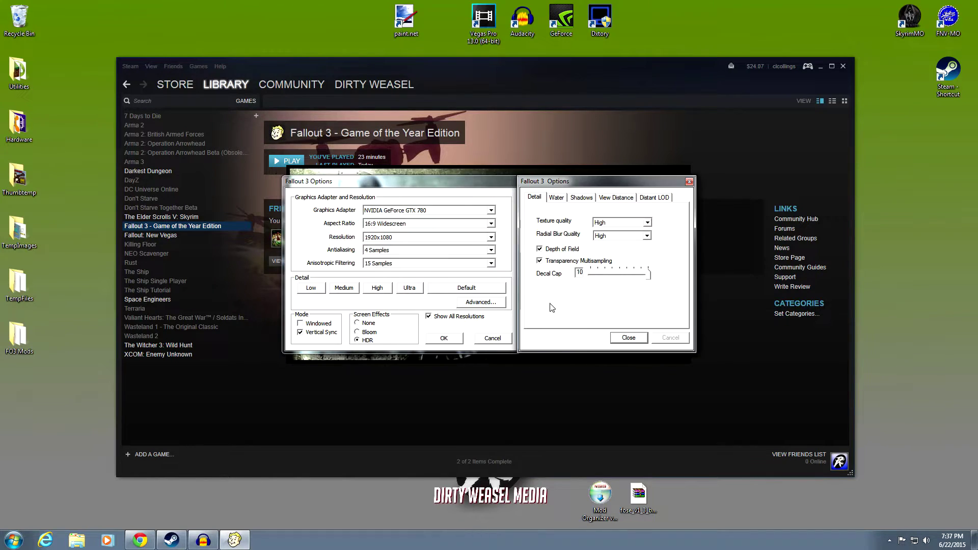
{"action": "left_click", "coordinate": [563, 200]}
{"action": "left_click", "coordinate": [574, 200]}
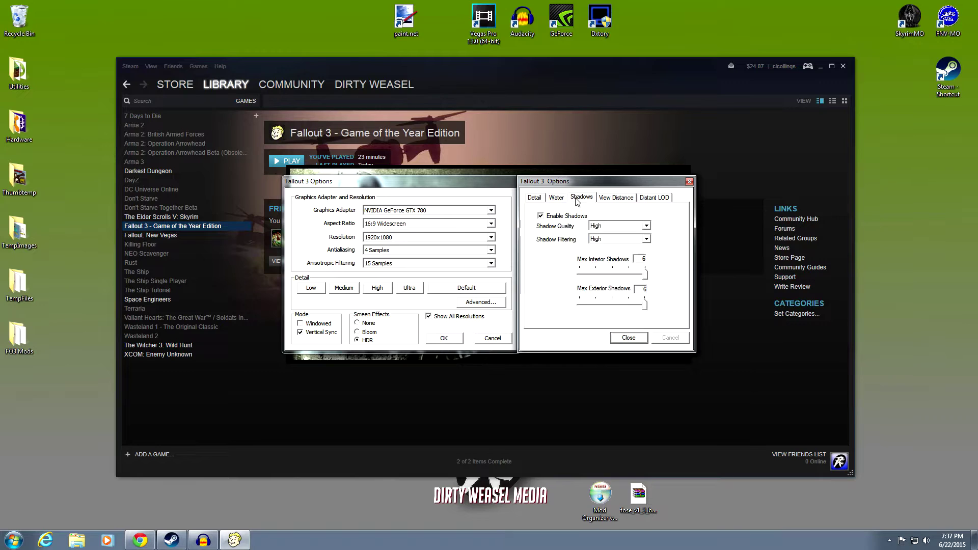
{"action": "left_click", "coordinate": [603, 200]}
{"action": "left_click", "coordinate": [643, 201]}
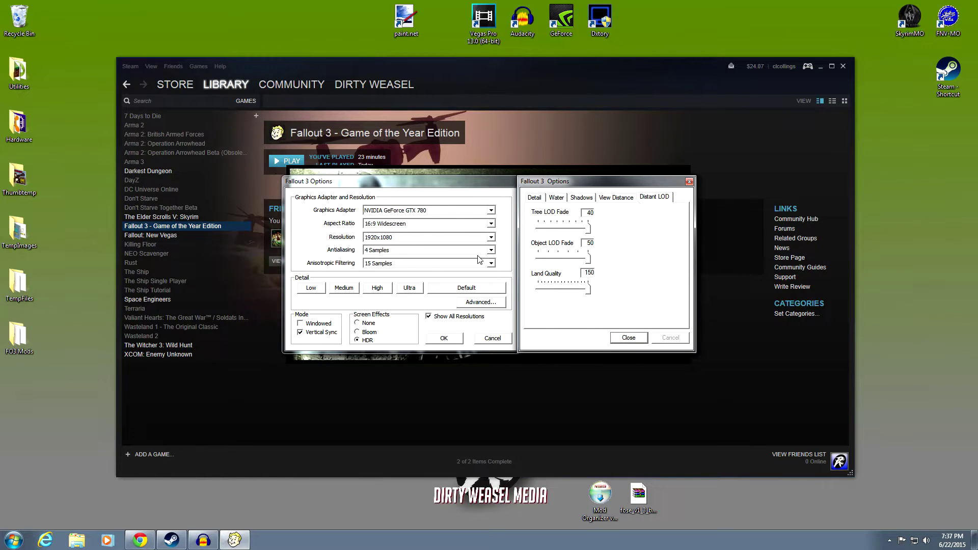
{"action": "left_click", "coordinate": [628, 338]}
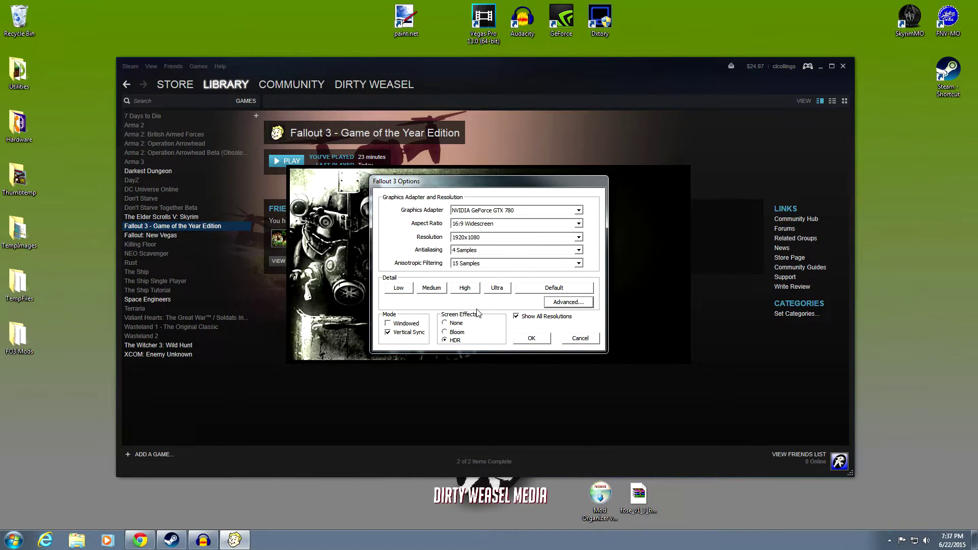
{"action": "left_click", "coordinate": [530, 339]}
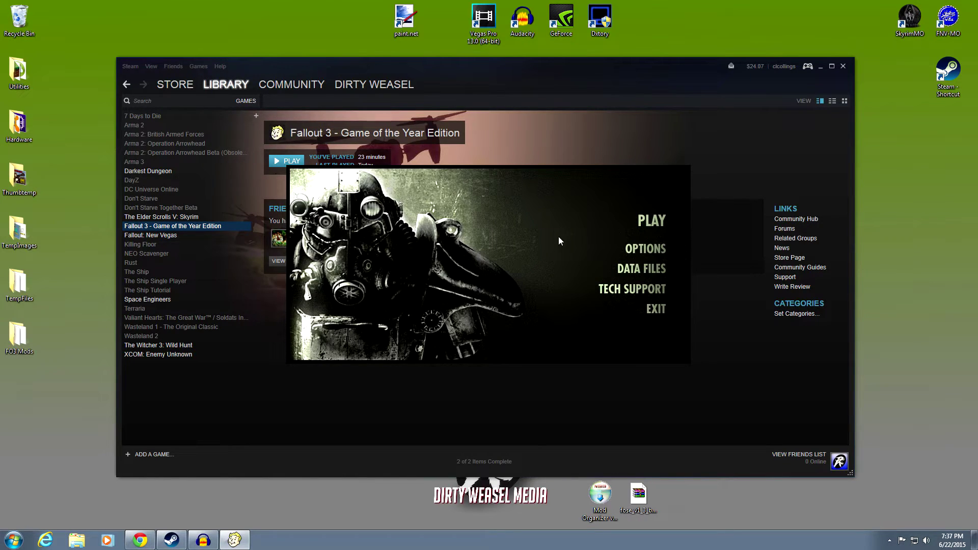
Play Fallout 3 from the launcher and confirm starting a New game.
{"action": "left_click", "coordinate": [642, 222]}
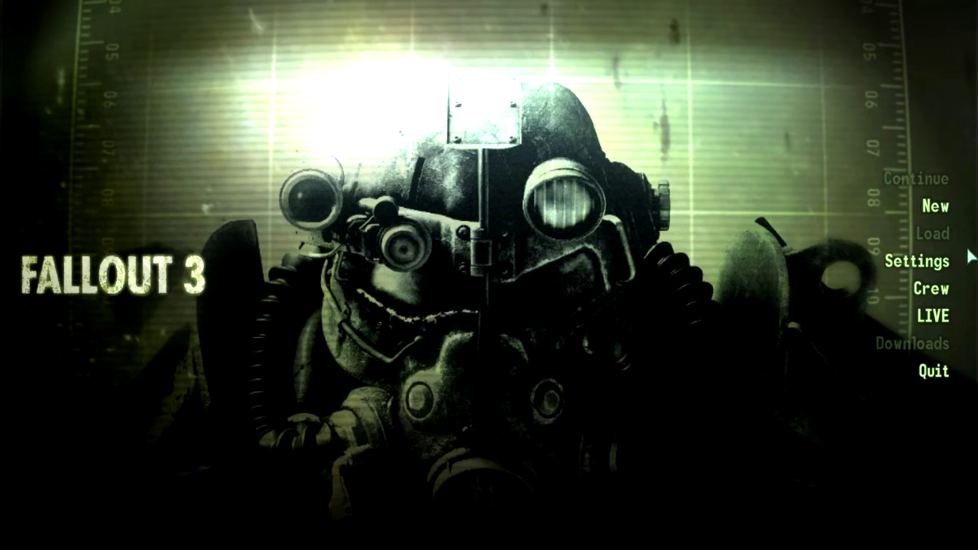
{"action": "left_click", "coordinate": [931, 208]}
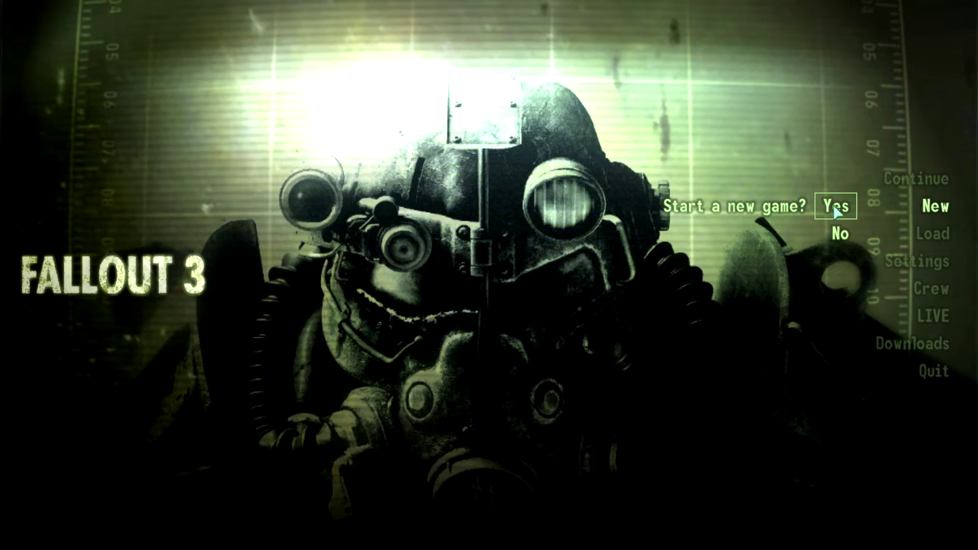
{"action": "left_click", "coordinate": [834, 211]}
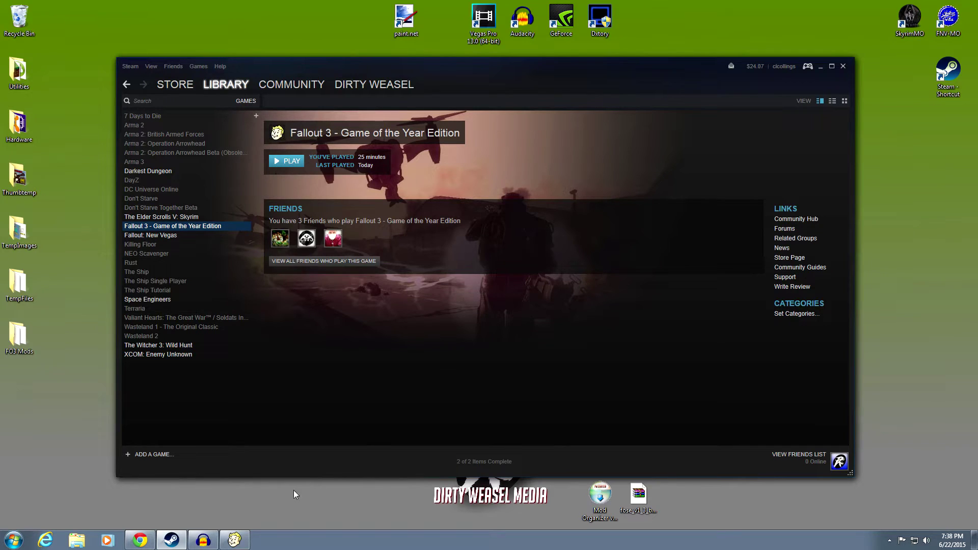
Close the running Fallout 3 from the taskbar and dismiss its crash notice.
{"action": "right_click", "coordinate": [235, 539]}
{"action": "left_click", "coordinate": [250, 519]}
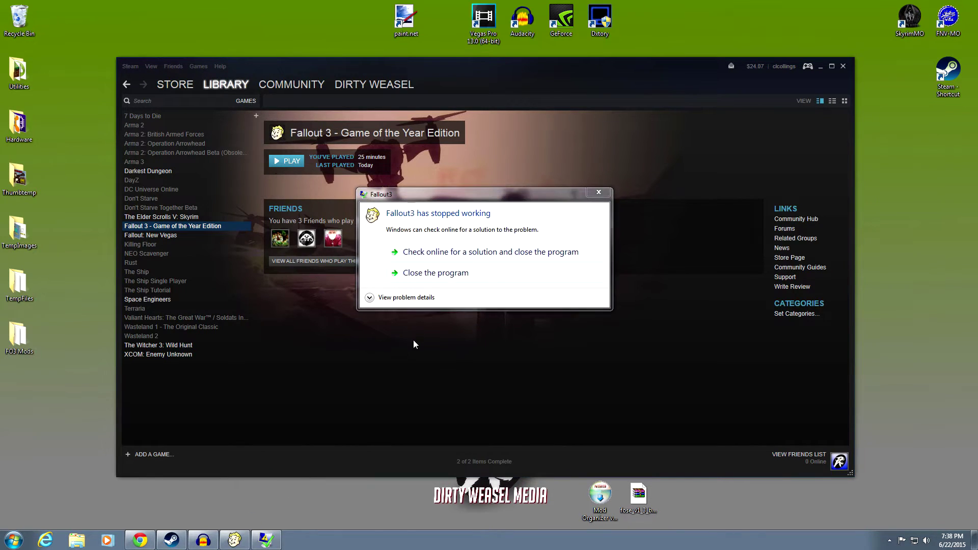
{"action": "left_click", "coordinate": [445, 275]}
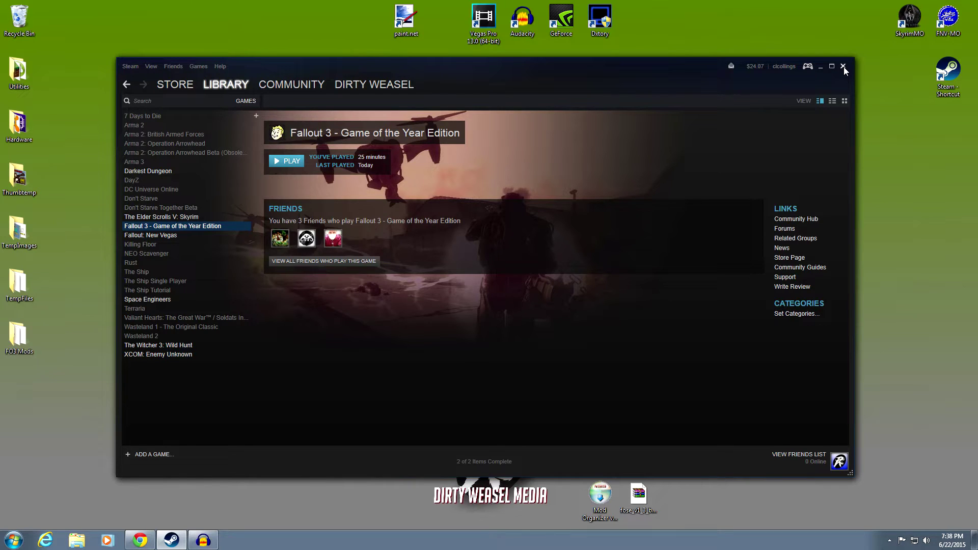
Check the Documents\my games\Fallout3 folder, then close it and the Steam library.
{"action": "left_click", "coordinate": [76, 540]}
{"action": "double_click", "coordinate": [556, 154]}
{"action": "left_click", "coordinate": [598, 164]}
{"action": "double_click", "coordinate": [599, 163]}
{"action": "double_click", "coordinate": [596, 162]}
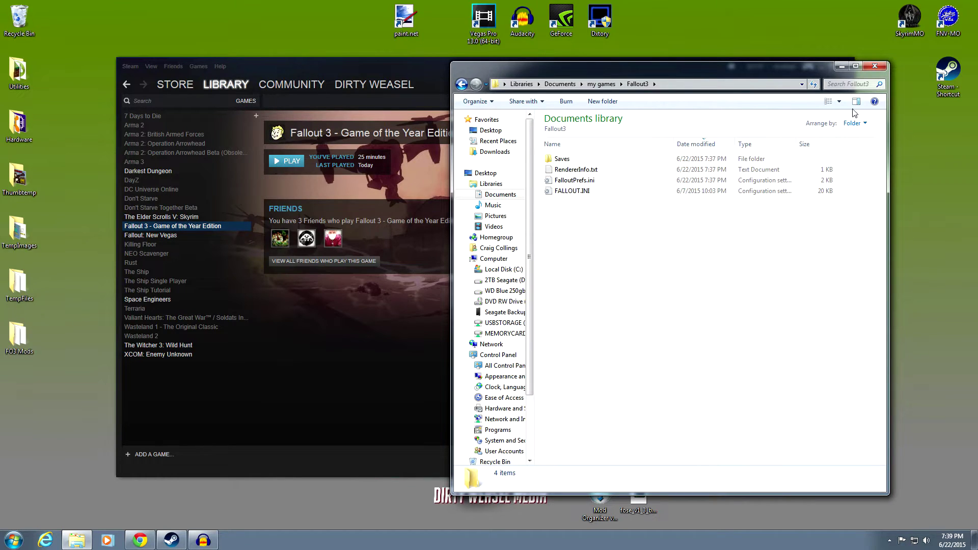
{"action": "left_click", "coordinate": [875, 66]}
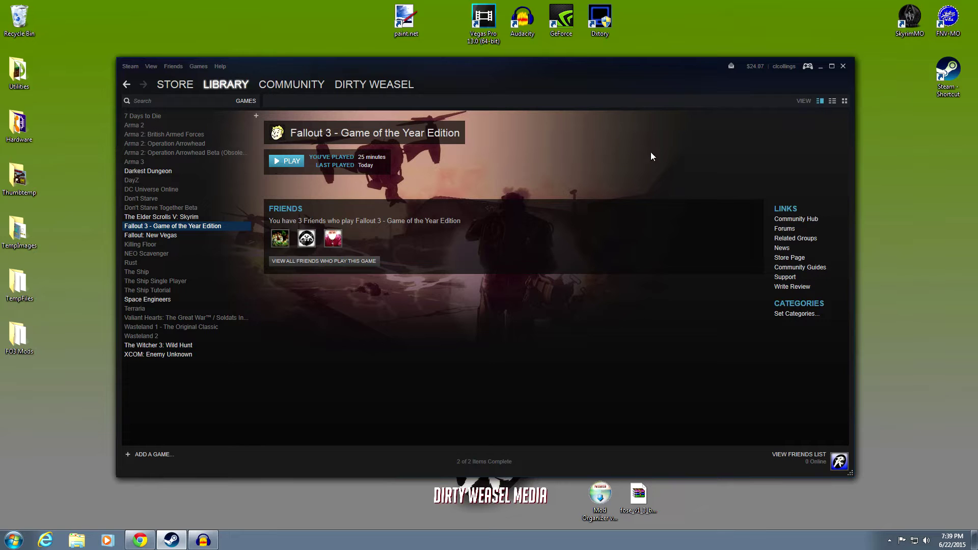
{"action": "left_click", "coordinate": [843, 66]}
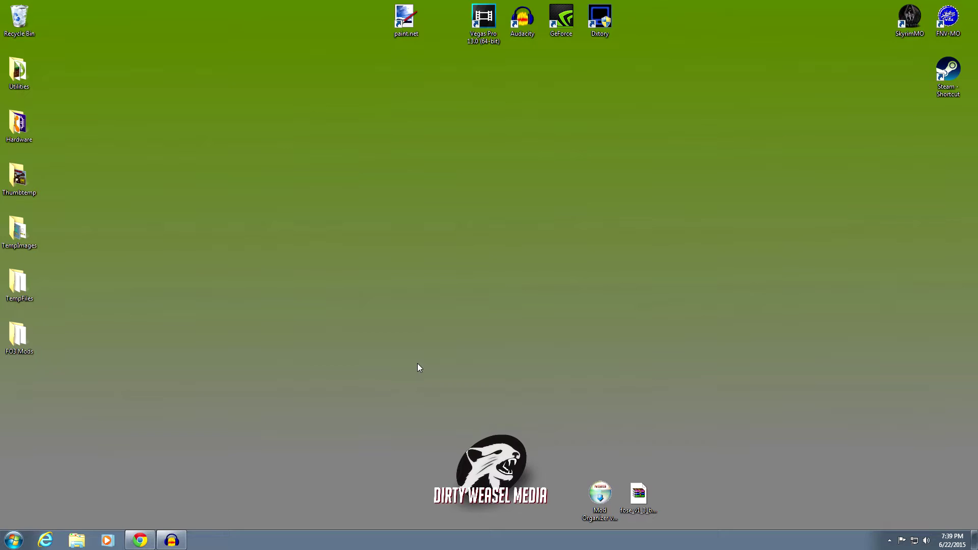
Bring back the Mod Organizer page on Nexus Mods and read through its description.
{"action": "left_click", "coordinate": [142, 541]}
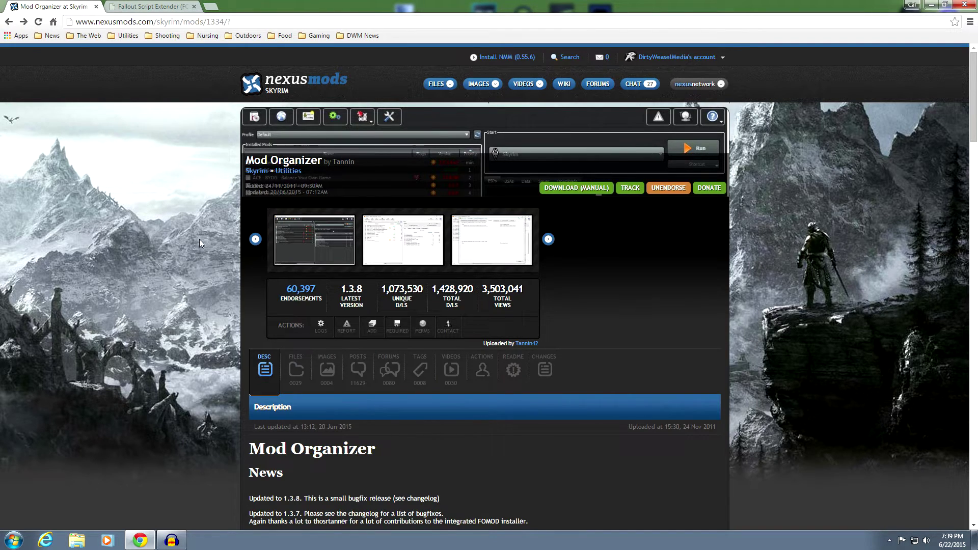
{"action": "scroll", "coordinate": [270, 184], "scroll_direction": "down", "scroll_amount": 2}
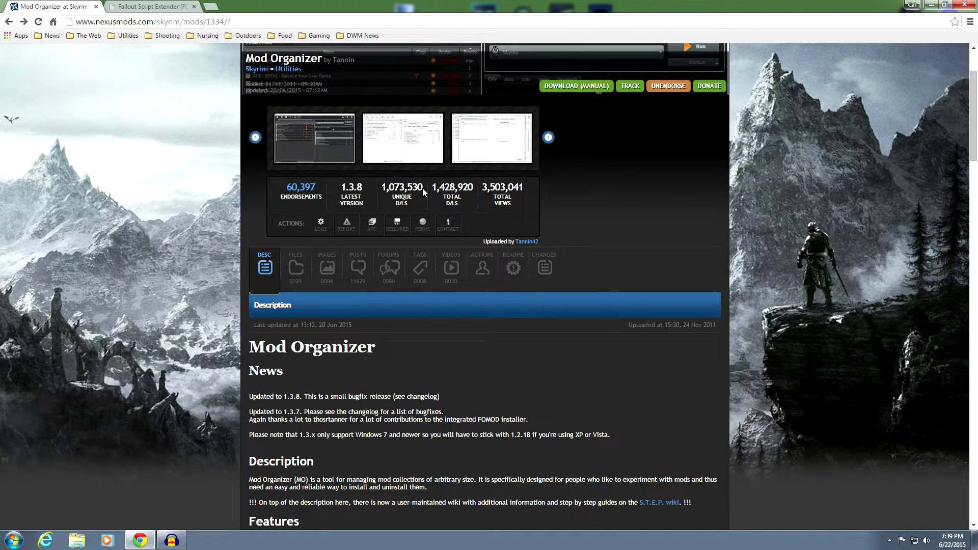
{"action": "scroll", "coordinate": [206, 236], "scroll_direction": "down", "scroll_amount": 6}
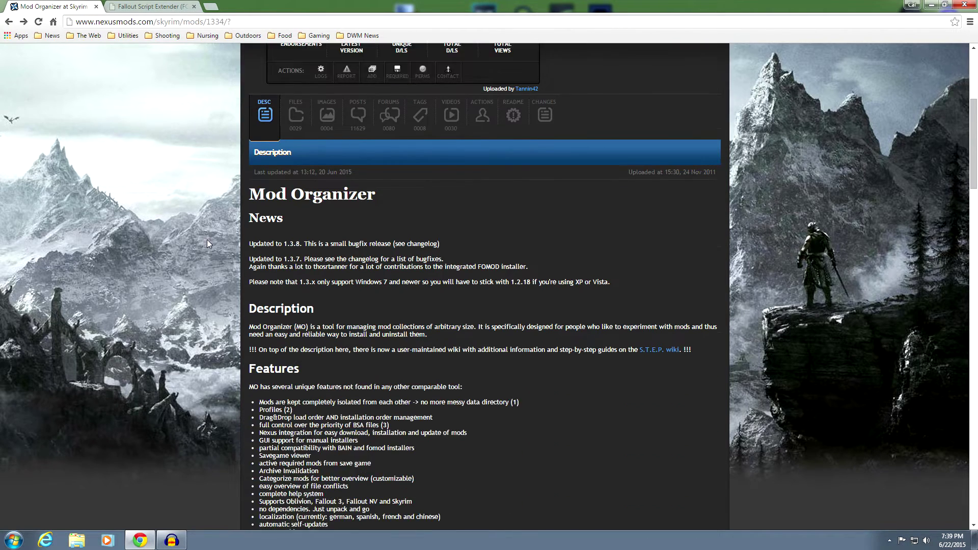
{"action": "scroll", "coordinate": [224, 245], "scroll_direction": "up", "scroll_amount": 8}
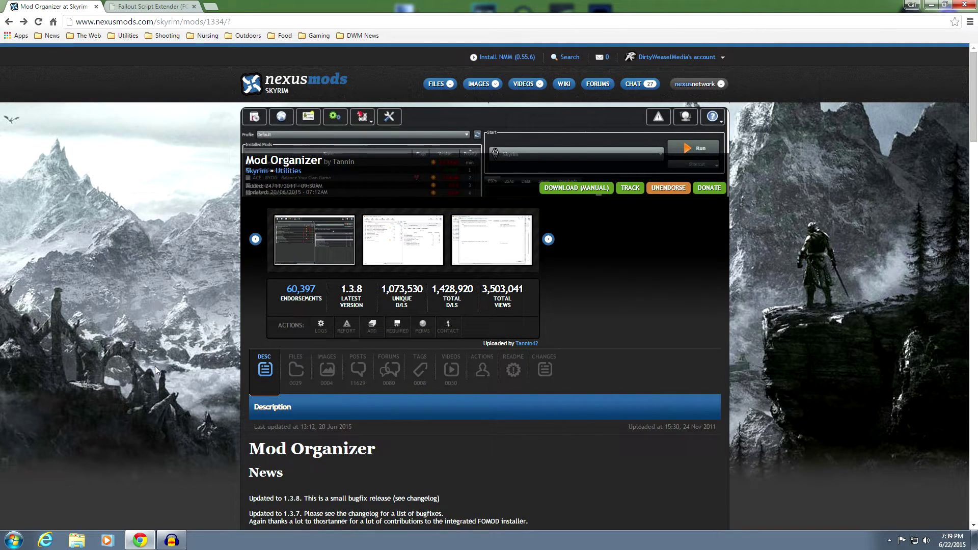
Look over the FILES list, minimize Chrome, and move the v1_3_8 installer to the desktop centre.
{"action": "left_click", "coordinate": [298, 368]}
{"action": "scroll", "coordinate": [205, 333], "scroll_direction": "down", "scroll_amount": 5}
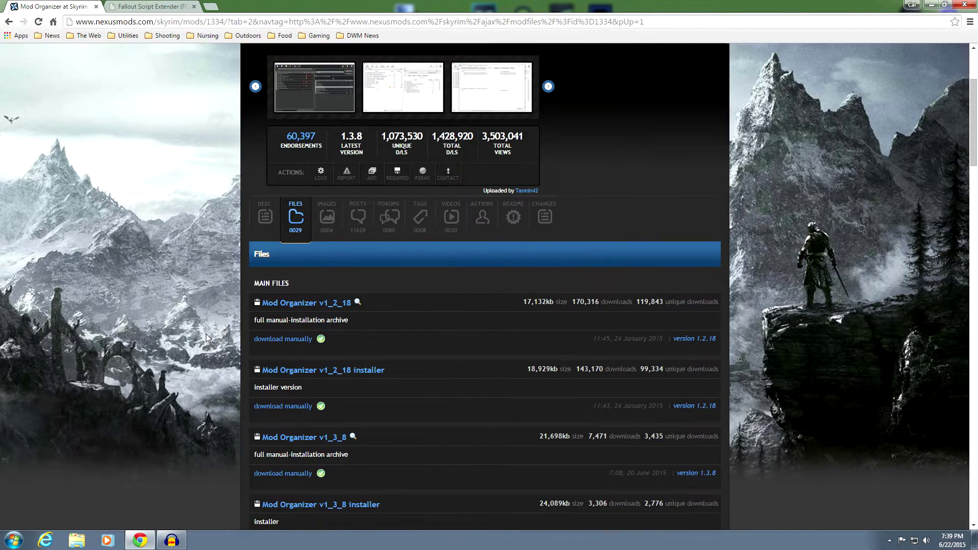
{"action": "scroll", "coordinate": [205, 276], "scroll_direction": "down", "scroll_amount": 2}
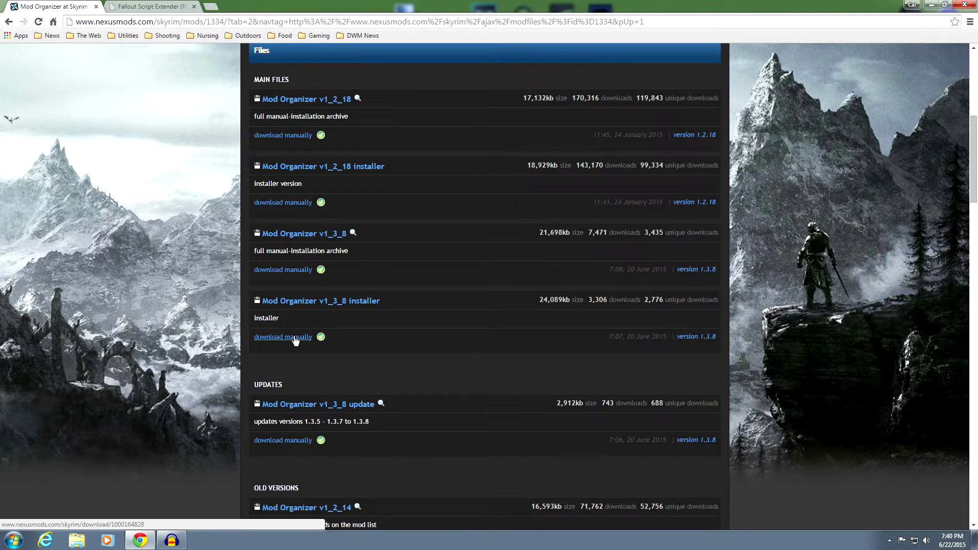
{"action": "left_click", "coordinate": [931, 5]}
{"action": "left_click_drag", "start_coordinate": [607, 494], "coordinate": [464, 230]}
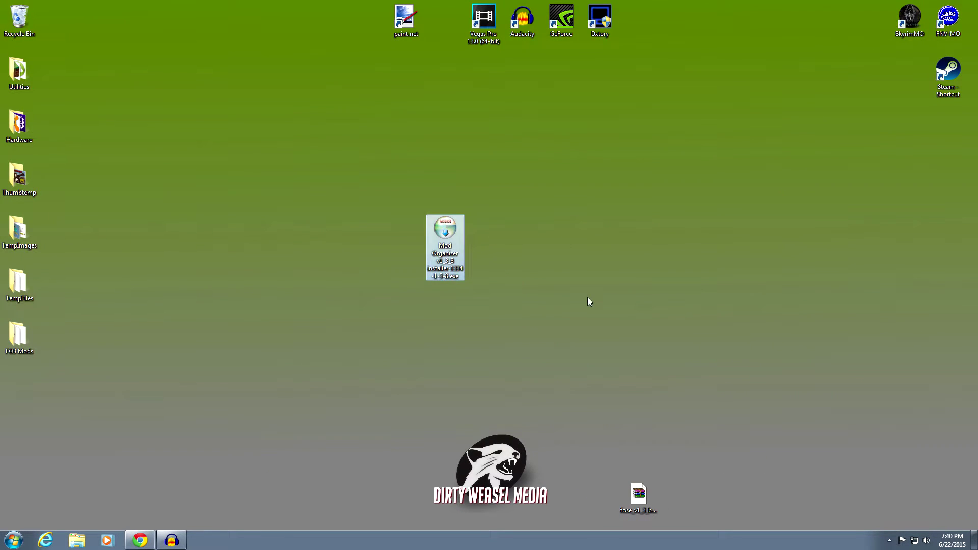
Run the Mod Organizer 1.3.8 installer, accept the licence, and add the Handle Nexus Links component.
{"action": "double_click", "coordinate": [446, 230]}
{"action": "left_click", "coordinate": [517, 280]}
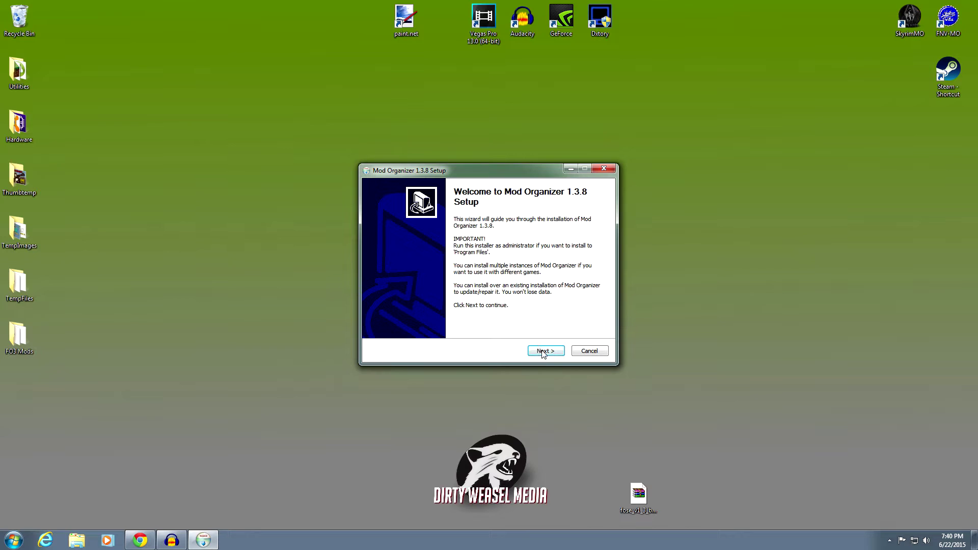
{"action": "left_click", "coordinate": [541, 350]}
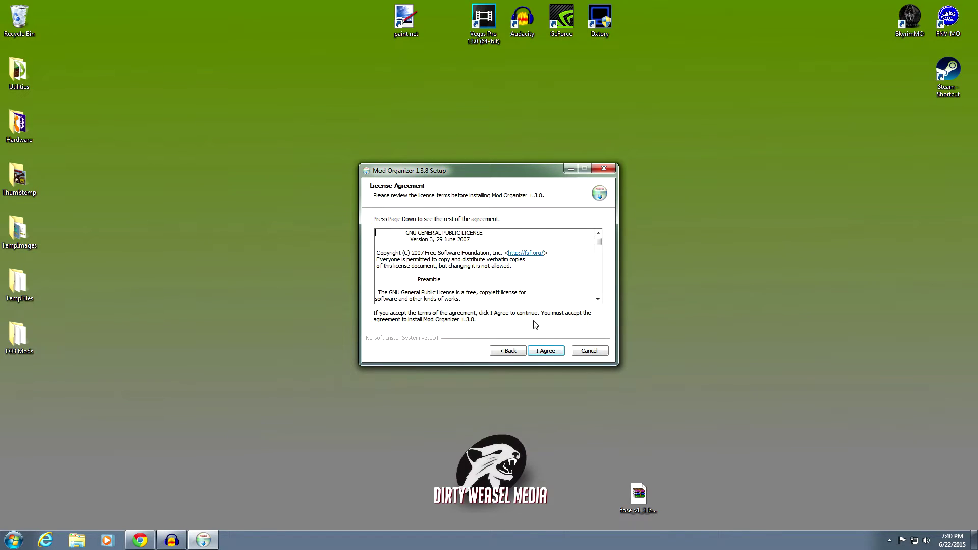
{"action": "left_click", "coordinate": [546, 352]}
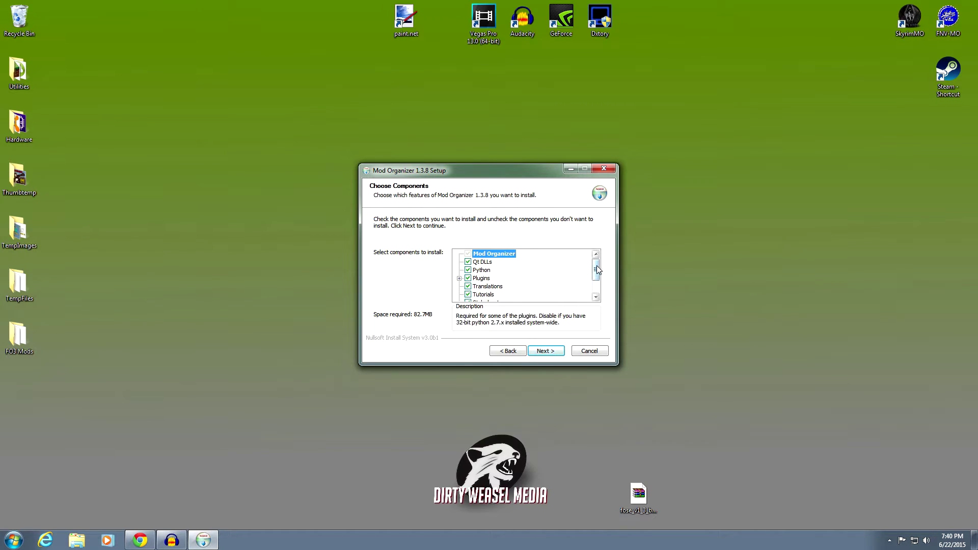
{"action": "left_click_drag", "start_coordinate": [597, 267], "coordinate": [597, 281]}
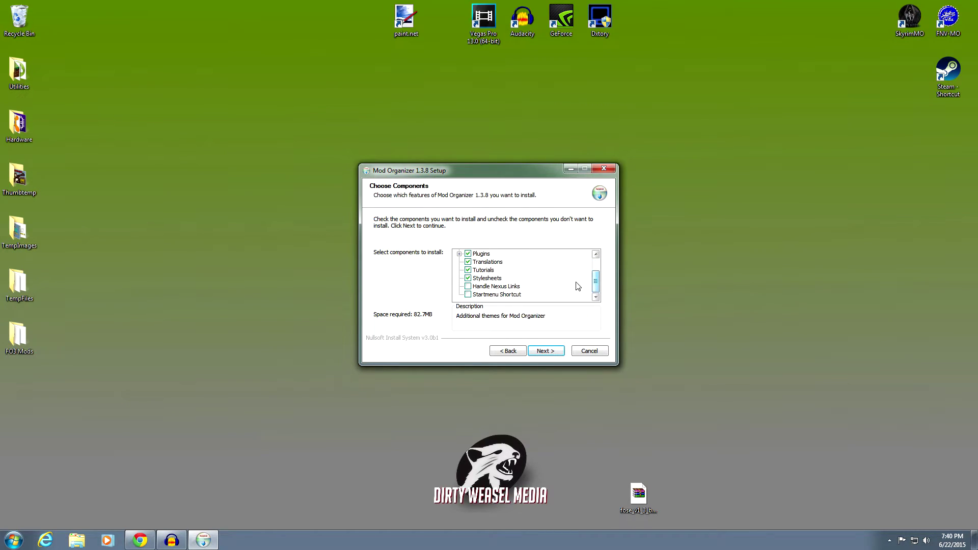
{"action": "left_click", "coordinate": [469, 288]}
{"action": "left_click", "coordinate": [542, 351]}
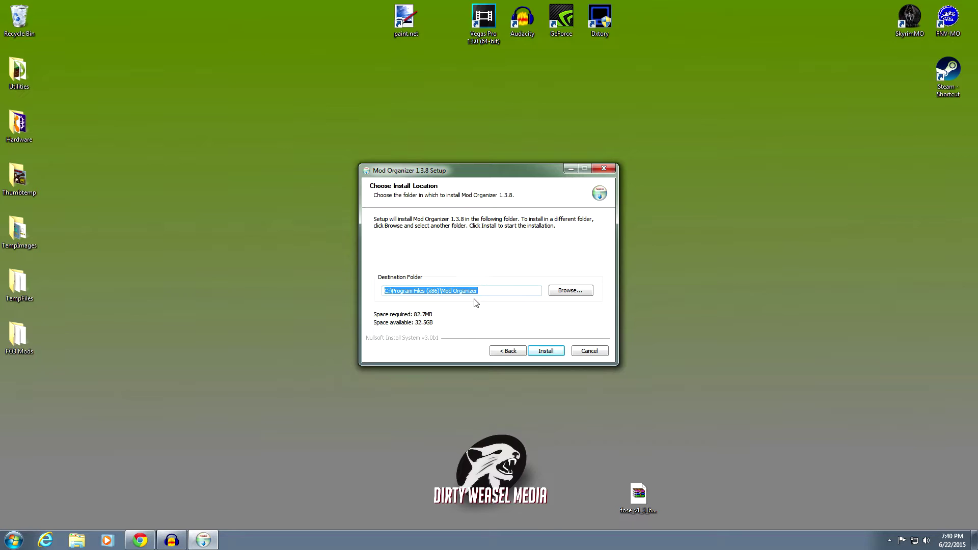
Browse for a new install folder, expanding Computer, drive E:, Steam and SteamApps.
{"action": "left_click", "coordinate": [567, 292]}
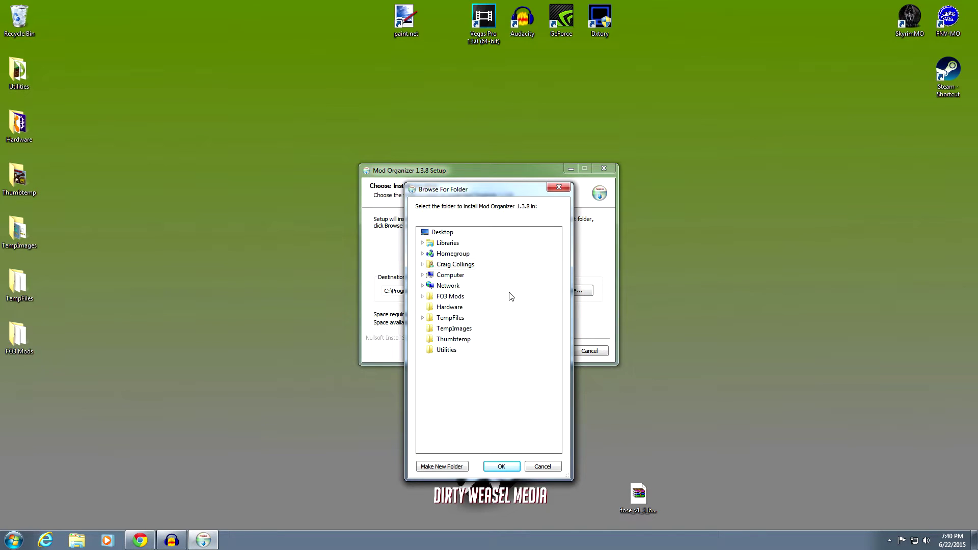
{"action": "double_click", "coordinate": [452, 277]}
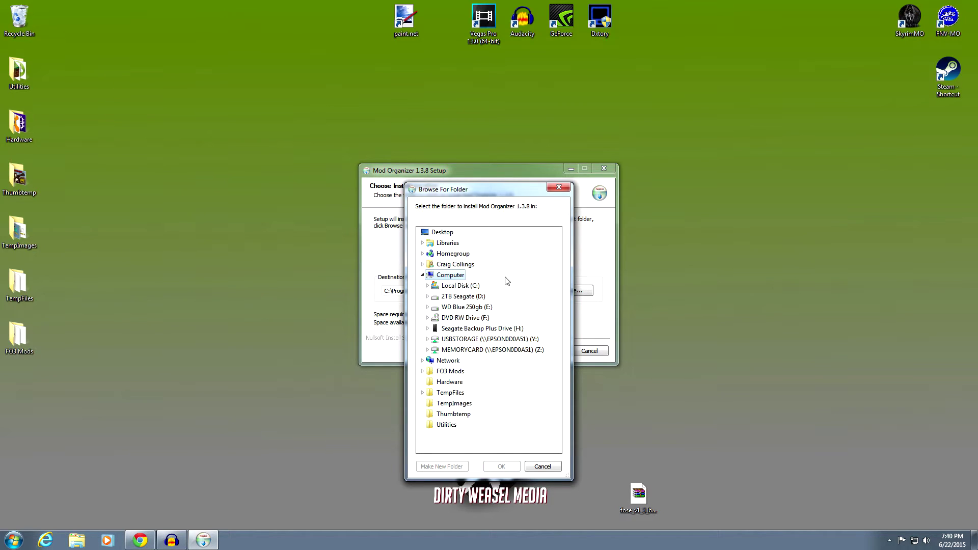
{"action": "double_click", "coordinate": [458, 308]}
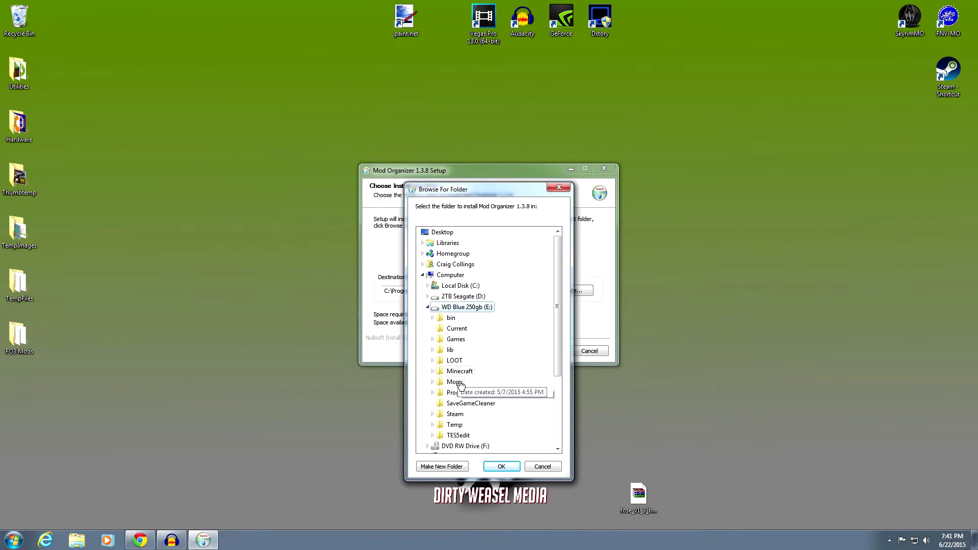
{"action": "double_click", "coordinate": [455, 414]}
{"action": "left_click_drag", "start_coordinate": [555, 309], "coordinate": [555, 393]}
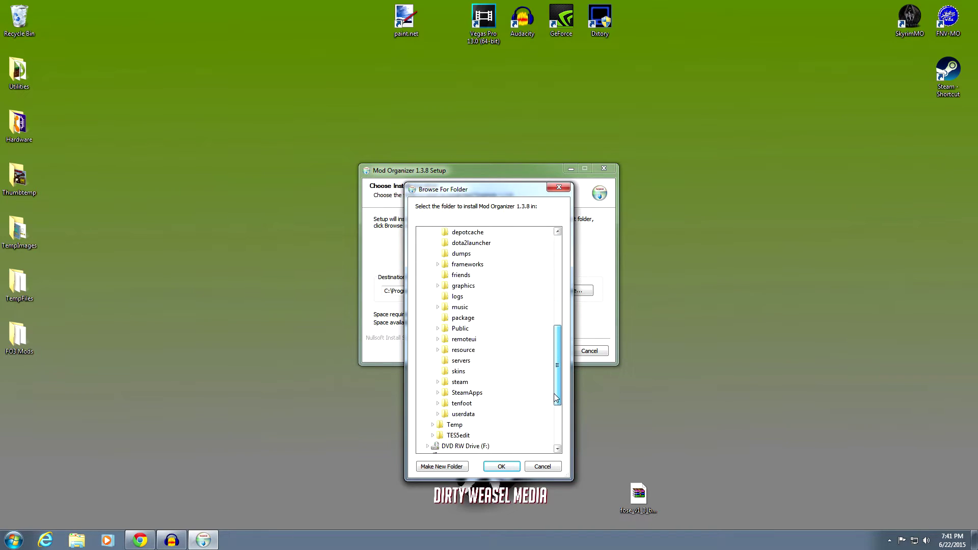
{"action": "double_click", "coordinate": [478, 397]}
{"action": "left_click_drag", "start_coordinate": [562, 332], "coordinate": [560, 391]}
Choose common\Fallout 3 goty as the destination and start the installation.
{"action": "double_click", "coordinate": [470, 276]}
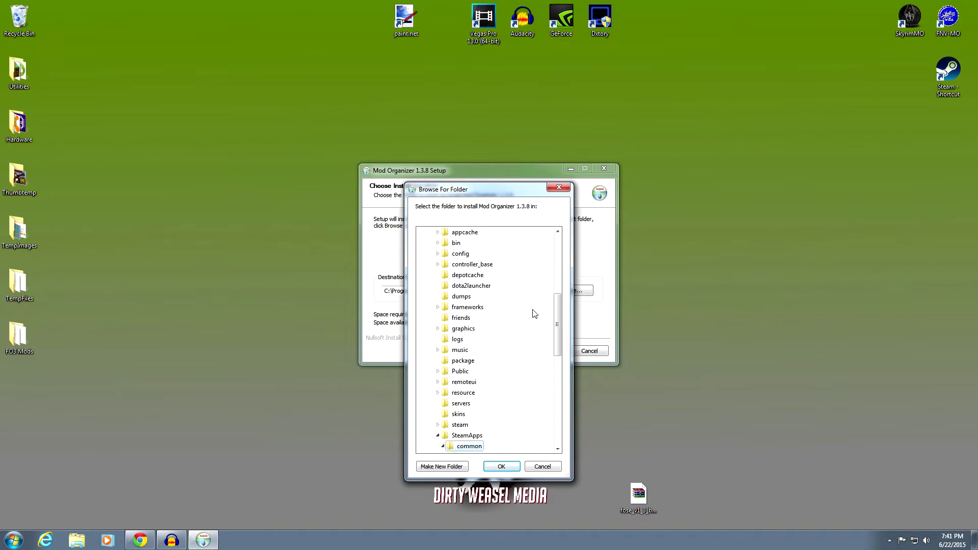
{"action": "left_click_drag", "start_coordinate": [556, 321], "coordinate": [558, 374]}
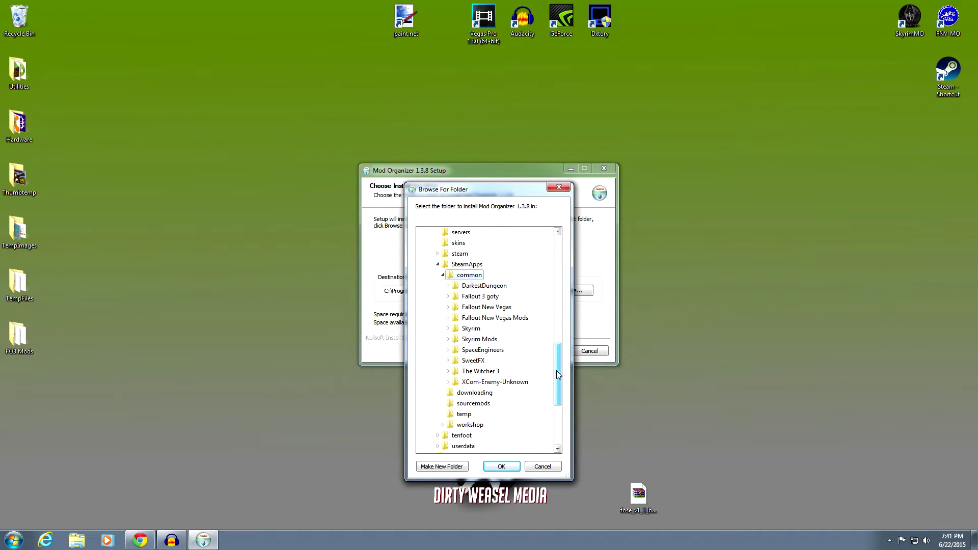
{"action": "double_click", "coordinate": [480, 297]}
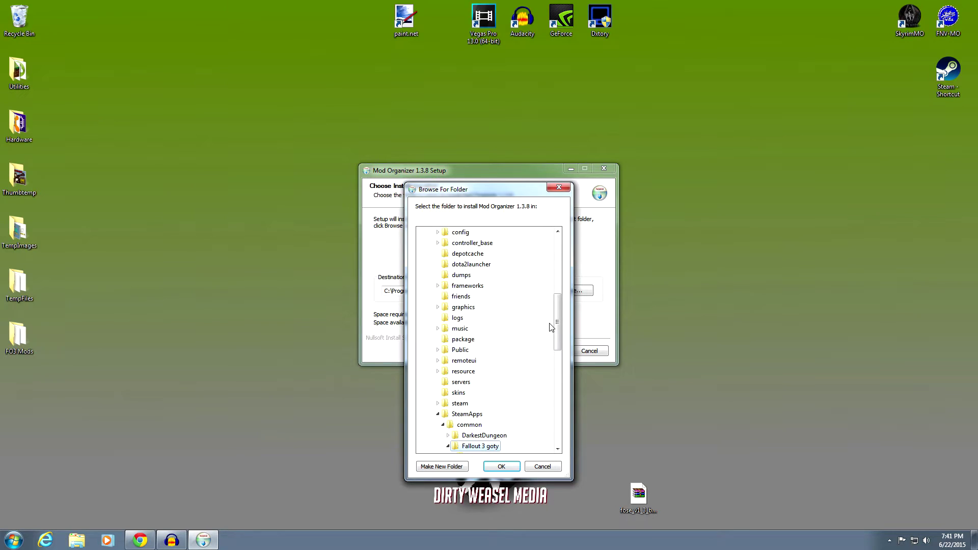
{"action": "left_click_drag", "start_coordinate": [557, 318], "coordinate": [555, 351]}
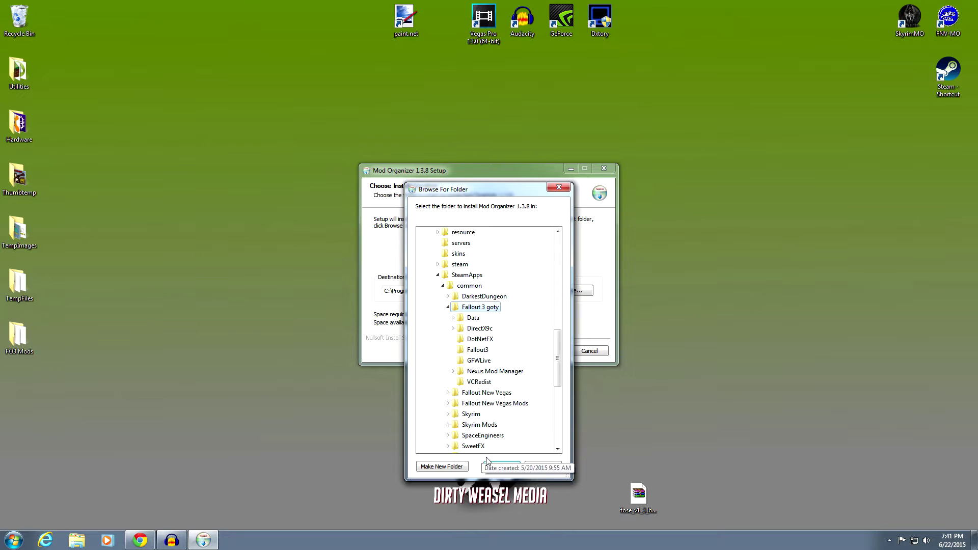
{"action": "left_click", "coordinate": [500, 465]}
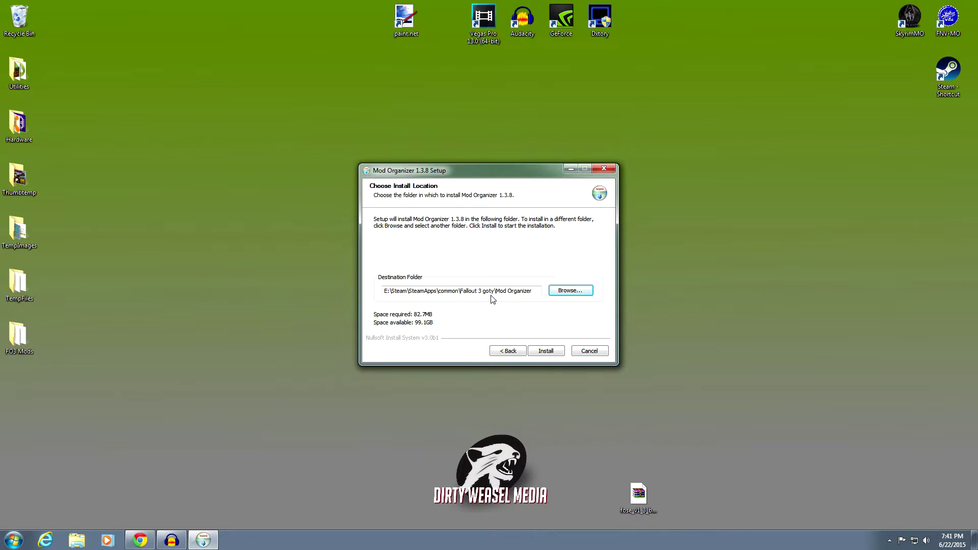
{"action": "left_click", "coordinate": [545, 351]}
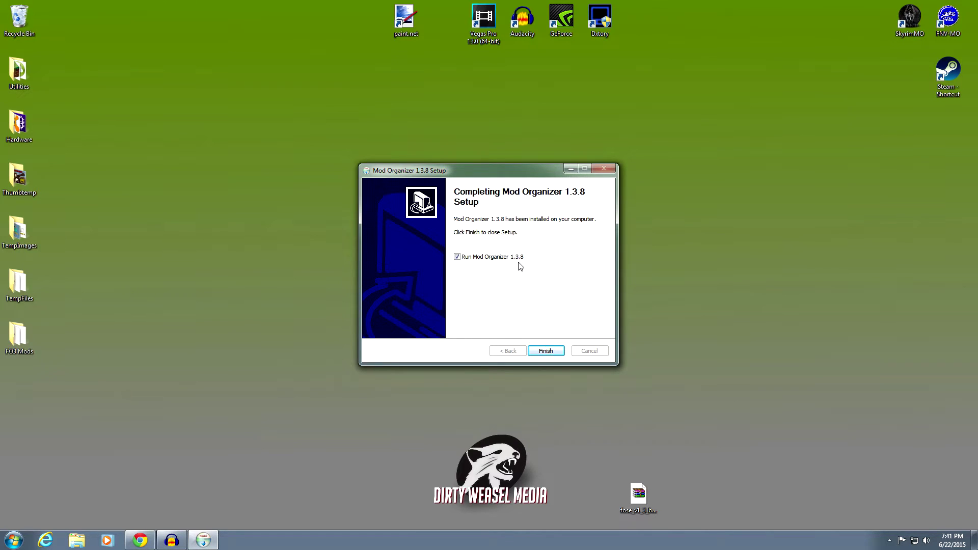
Finish setup, pick the Game Of The Year edition, dismiss the message of the day, and decline the tutorial.
{"action": "left_click", "coordinate": [546, 350]}
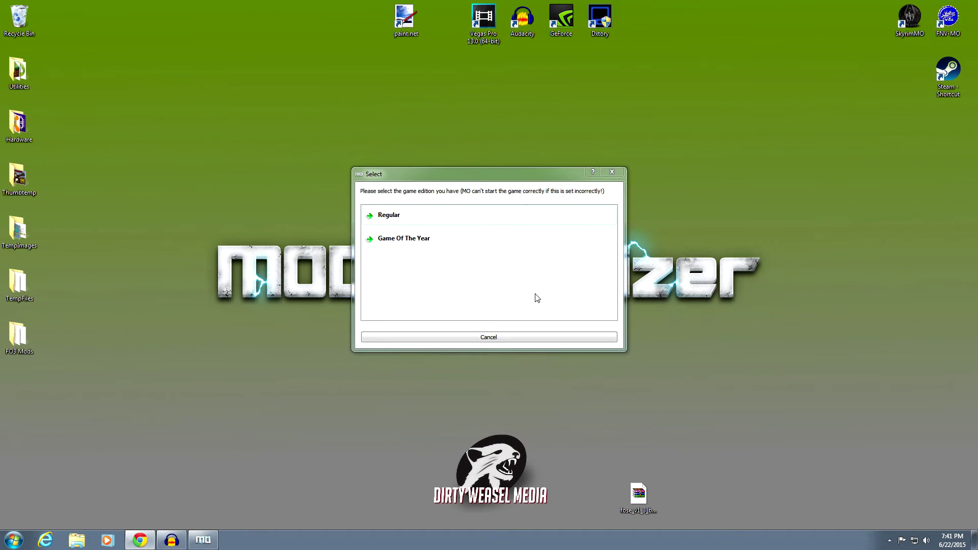
{"action": "left_click", "coordinate": [412, 243]}
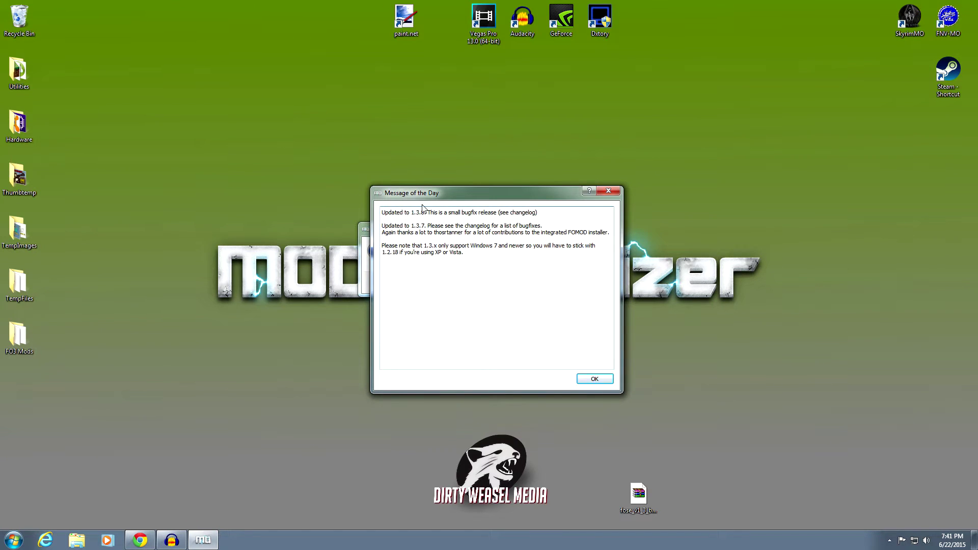
{"action": "left_click", "coordinate": [592, 381]}
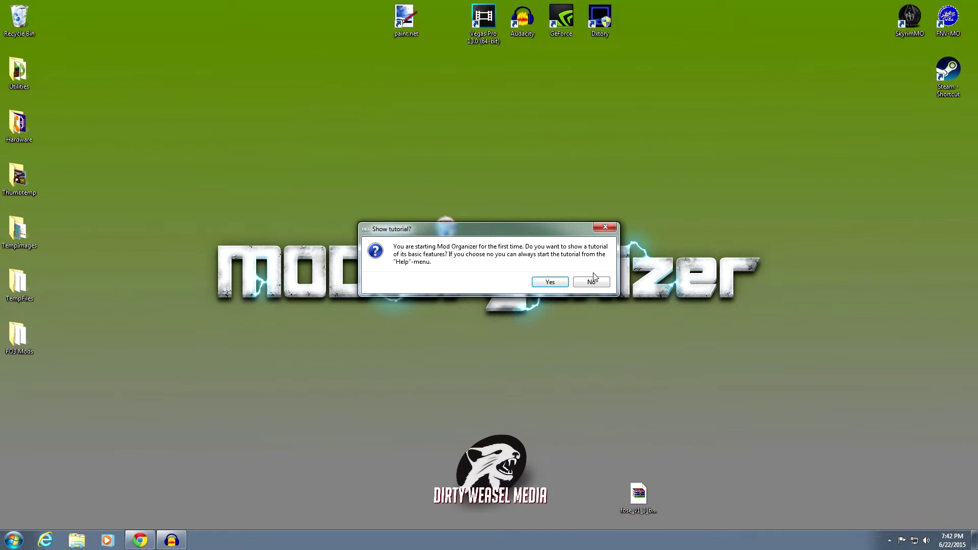
{"action": "left_click", "coordinate": [592, 283]}
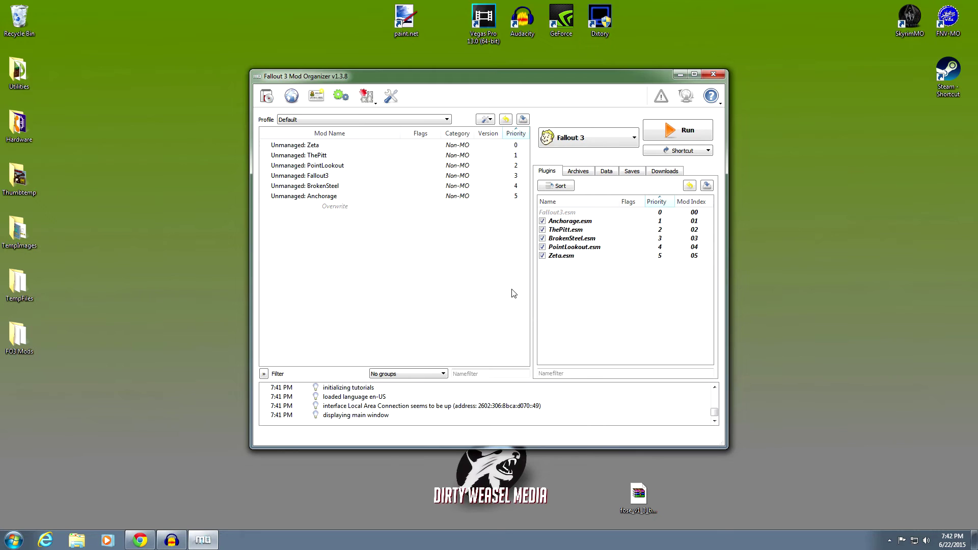
Stretch the Mod Organizer window wider on both sides and taller at the bottom.
{"action": "left_click_drag", "start_coordinate": [253, 265], "coordinate": [74, 265]}
{"action": "left_click_drag", "start_coordinate": [729, 265], "coordinate": [890, 265]}
{"action": "left_click_drag", "start_coordinate": [628, 448], "coordinate": [617, 526]}
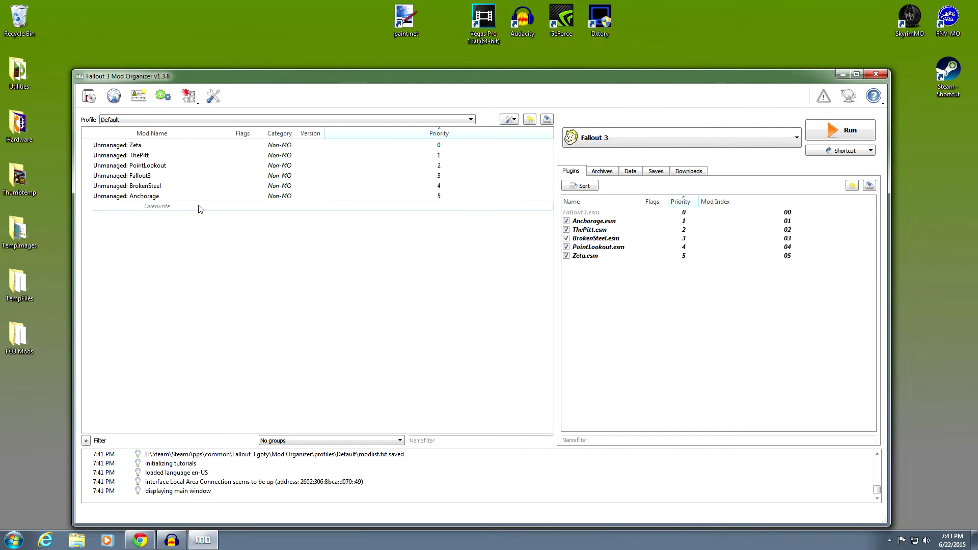
{"action": "left_click_drag", "start_coordinate": [179, 175], "coordinate": [179, 147]}
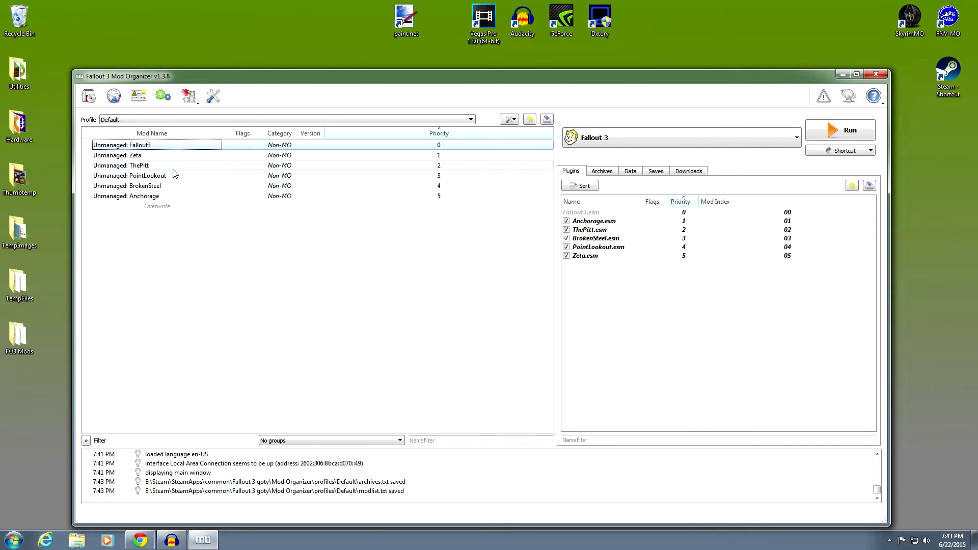
{"action": "mouse_move", "coordinate": [175, 197]}
{"action": "left_mouse_down"}
{"action": "mouse_move", "coordinate": [177, 151]}
{"action": "mouse_move", "coordinate": [177, 198]}
{"action": "mouse_move", "coordinate": [178, 170]}
{"action": "mouse_move", "coordinate": [187, 186]}
{"action": "left_mouse_up"}
{"action": "left_click", "coordinate": [177, 188]}
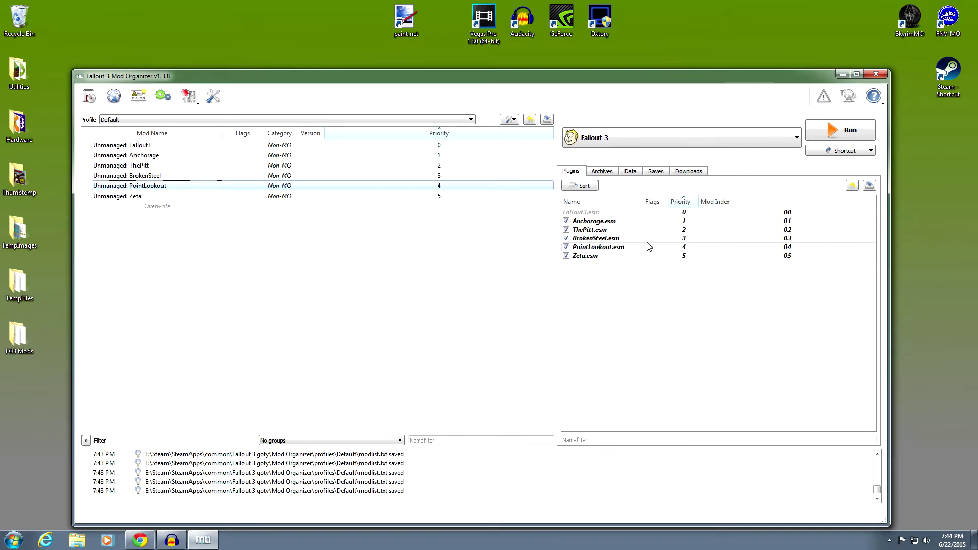
{"action": "mouse_move", "coordinate": [625, 227]}
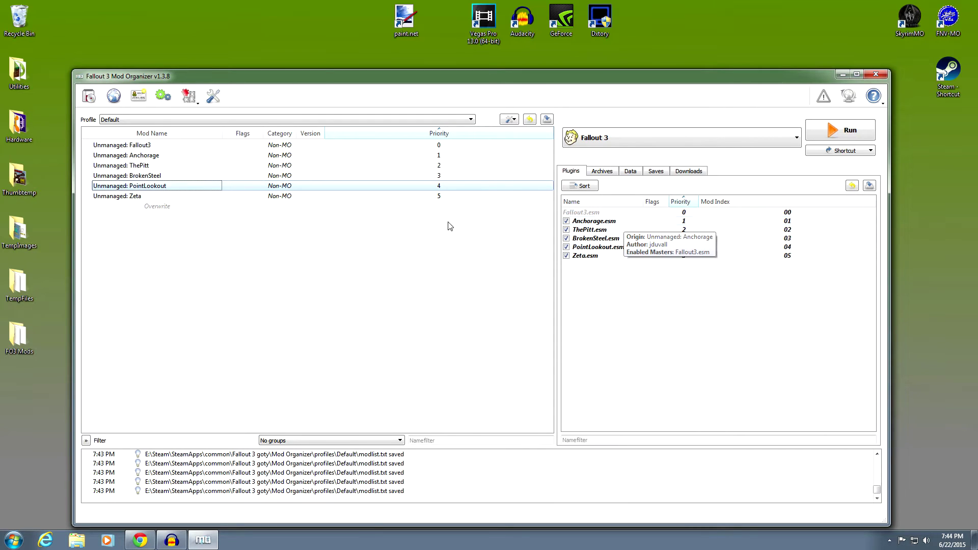
{"action": "mouse_move", "coordinate": [169, 148]}
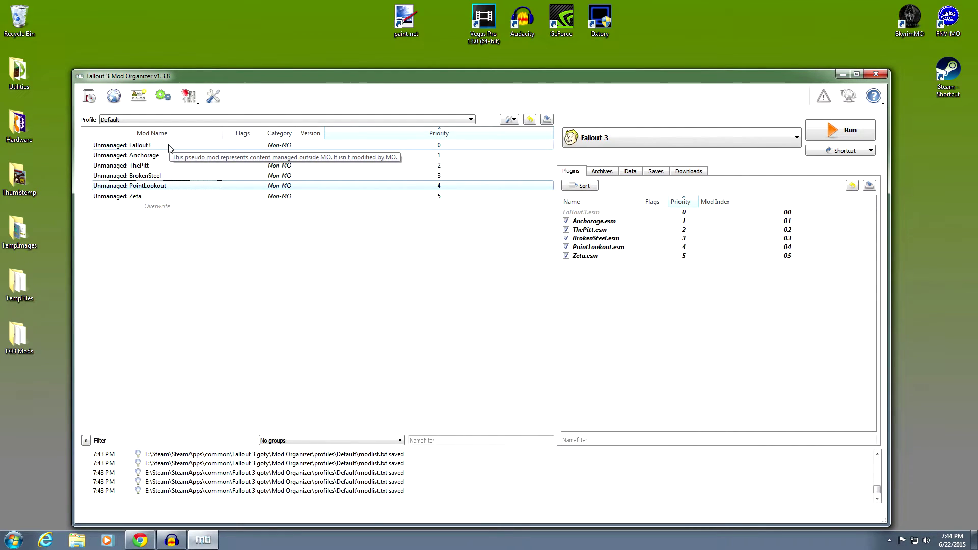
{"action": "left_click", "coordinate": [174, 198]}
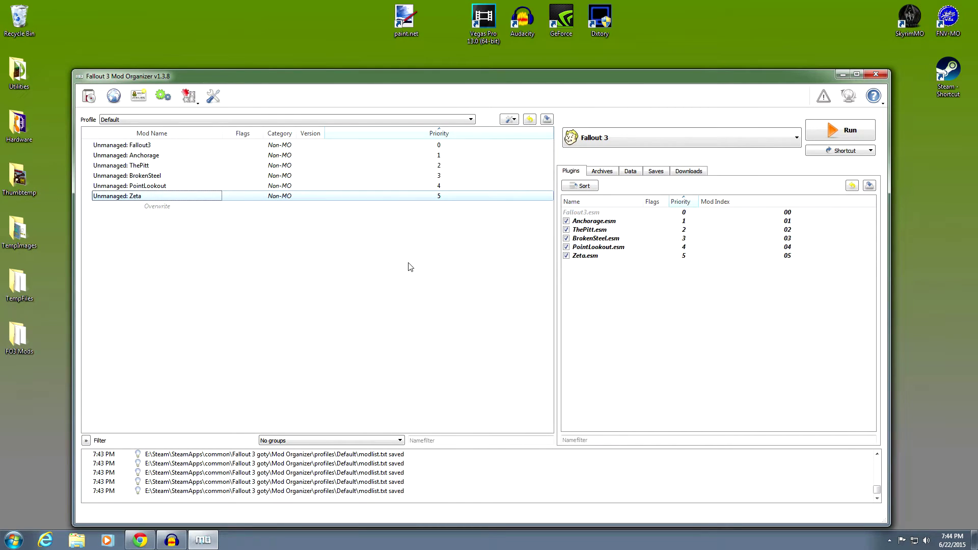
{"action": "left_click", "coordinate": [110, 99]}
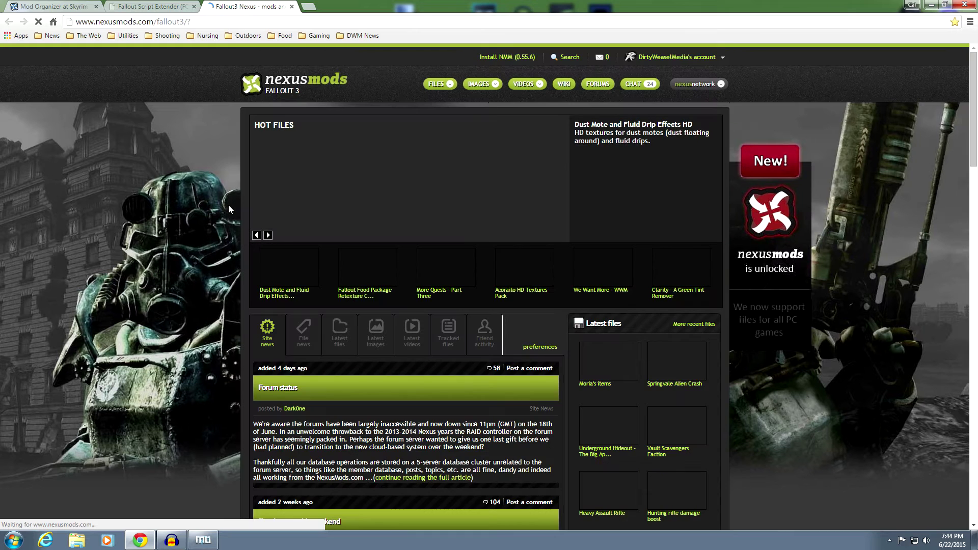
{"action": "left_click", "coordinate": [292, 7]}
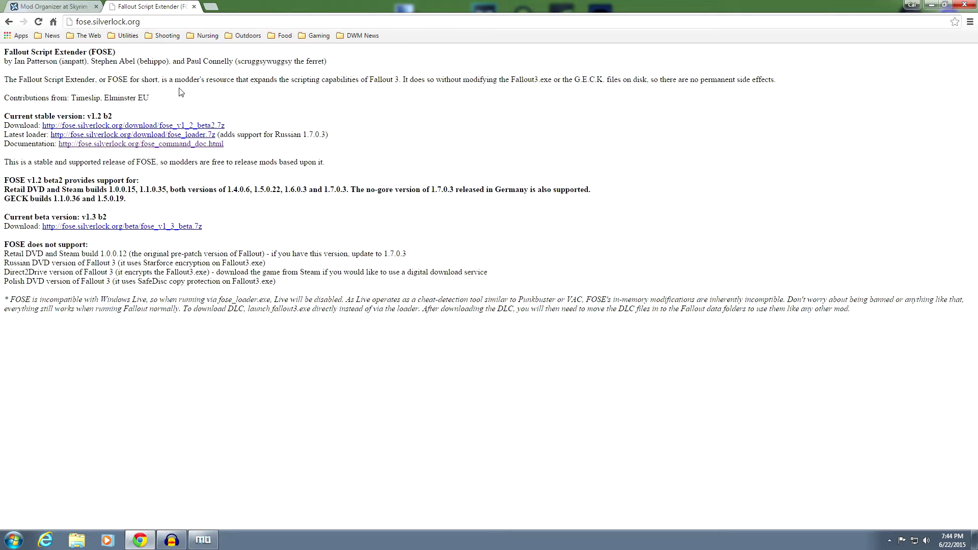
{"action": "left_click", "coordinate": [934, 6]}
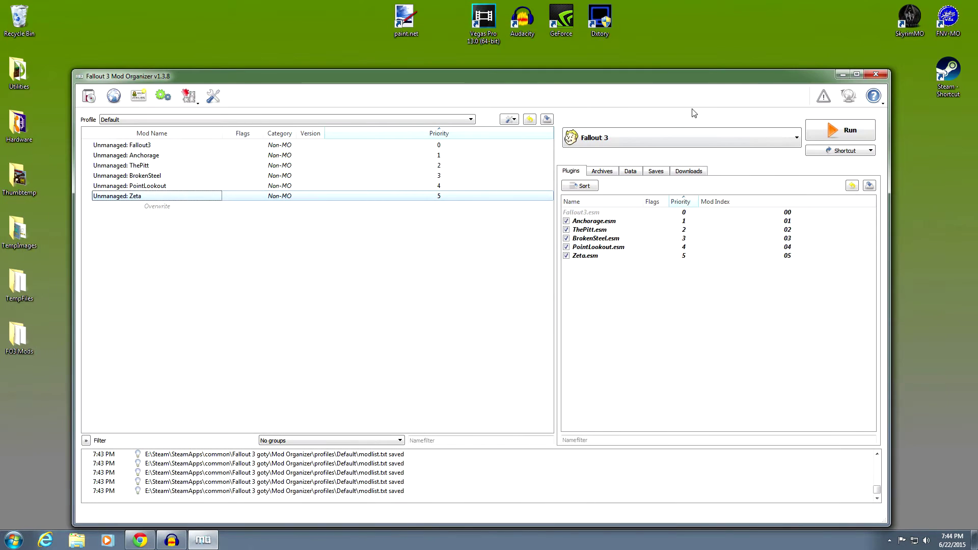
In Configure Profiles, rename Default to Vanilla and tick Automatic Archive Invalidation.
{"action": "left_click", "coordinate": [138, 97]}
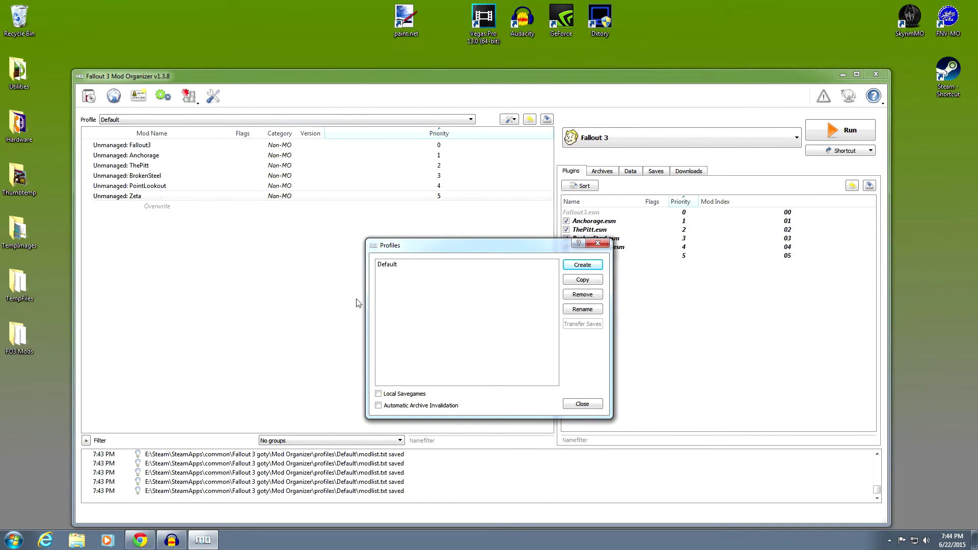
{"action": "left_click", "coordinate": [385, 265]}
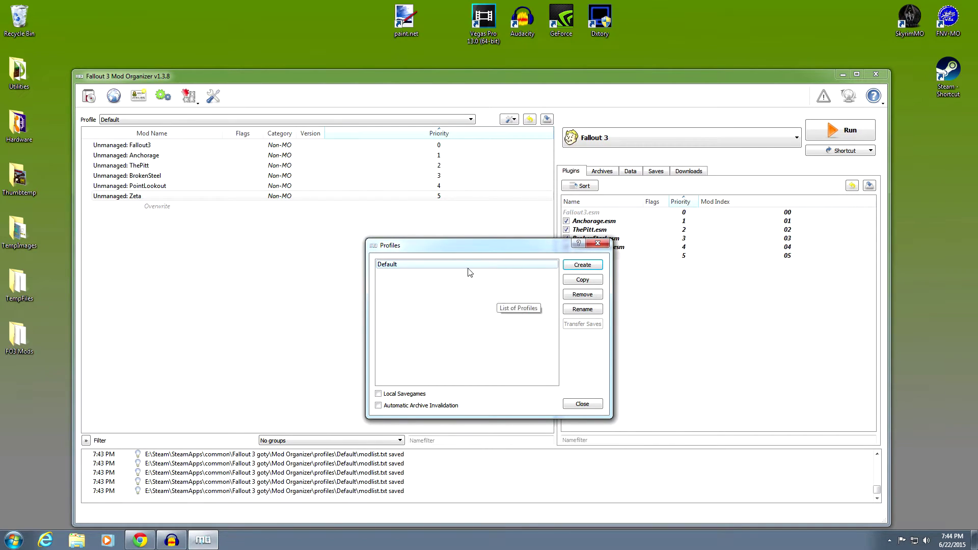
{"action": "left_click", "coordinate": [581, 309]}
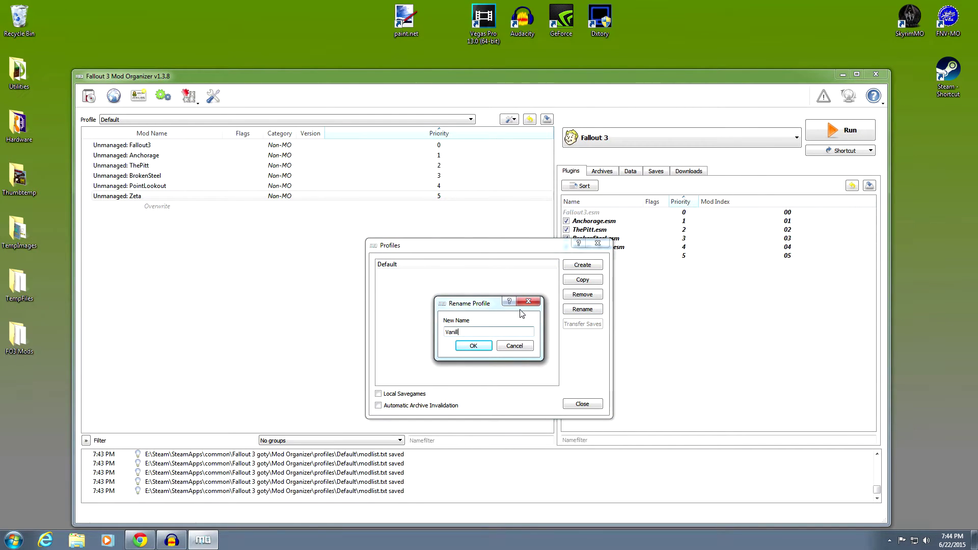
{"action": "left_click", "coordinate": [470, 348]}
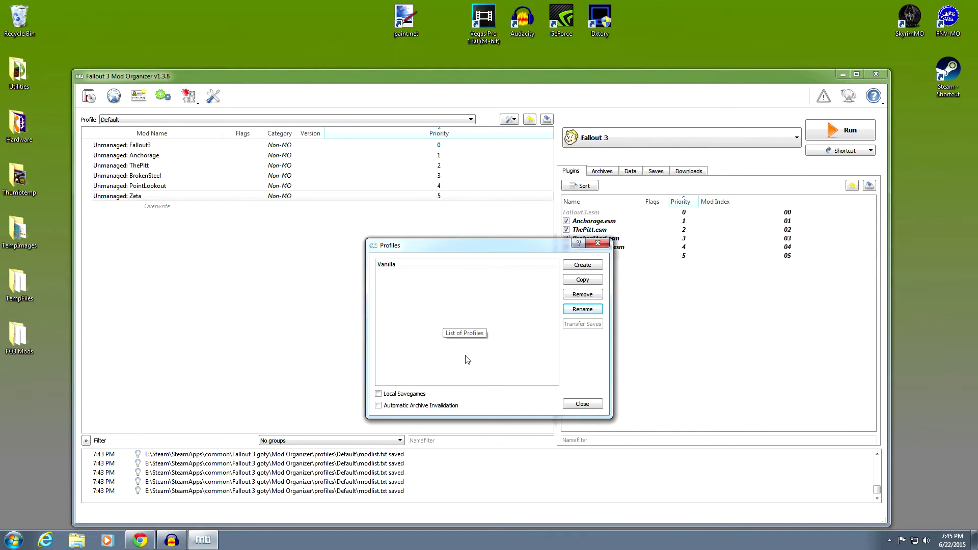
{"action": "left_click", "coordinate": [421, 264]}
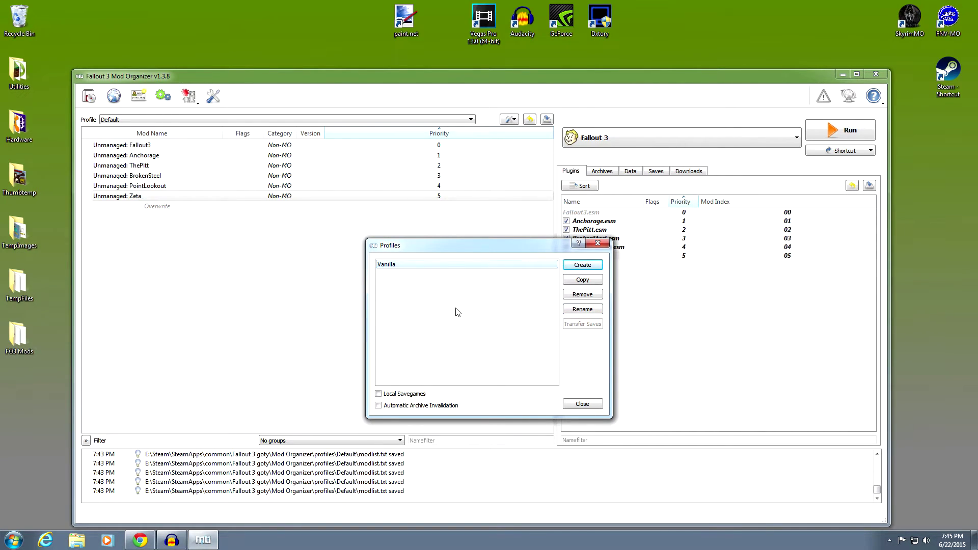
{"action": "left_click", "coordinate": [378, 406]}
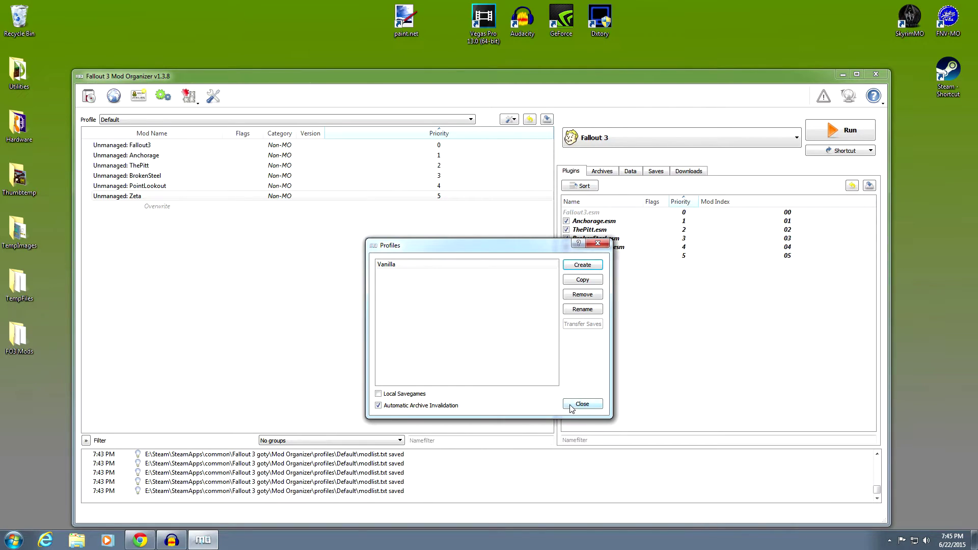
{"action": "left_click", "coordinate": [571, 406]}
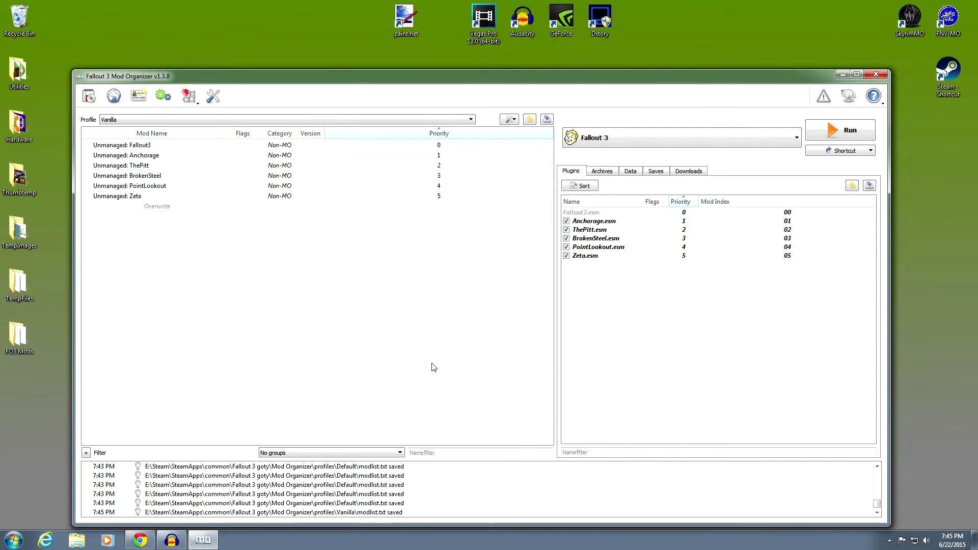
Copy the Vanilla profile into a new profile named DirtyWeasel.
{"action": "left_click", "coordinate": [472, 120]}
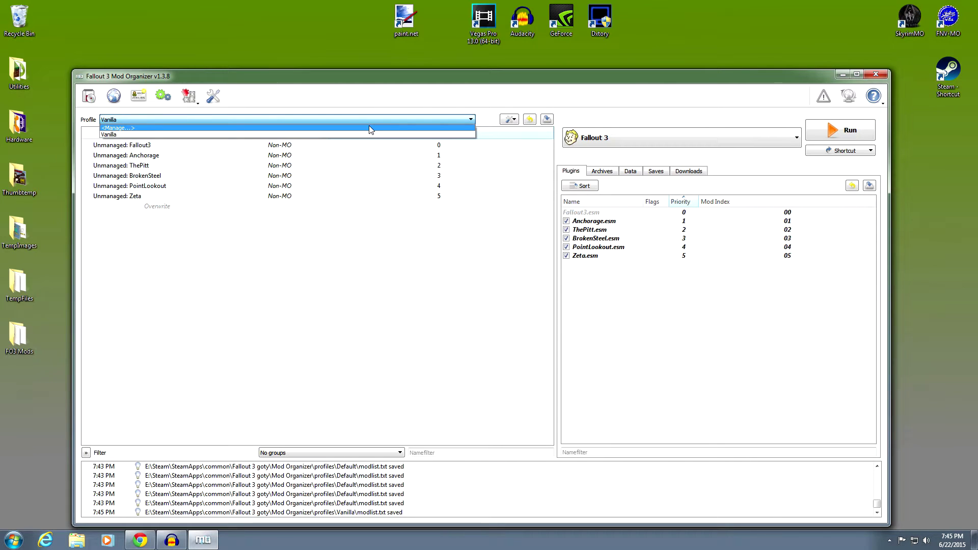
{"action": "left_click", "coordinate": [369, 127]}
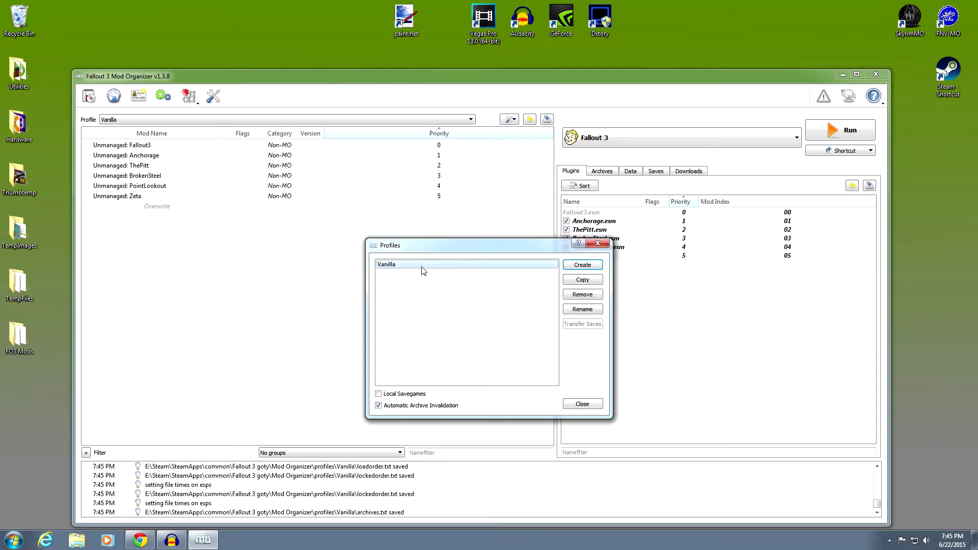
{"action": "left_click", "coordinate": [576, 280]}
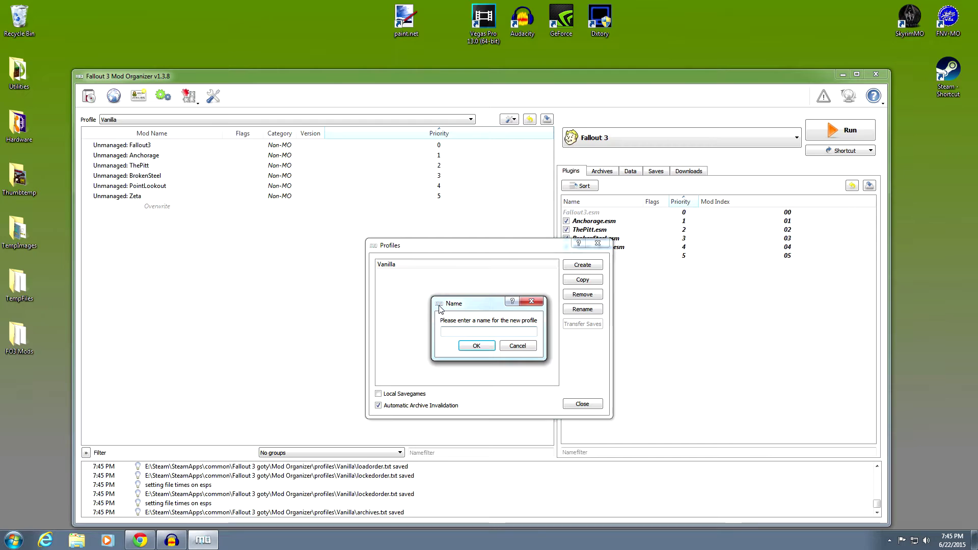
{"action": "type", "text": "DirtyWeasel"}
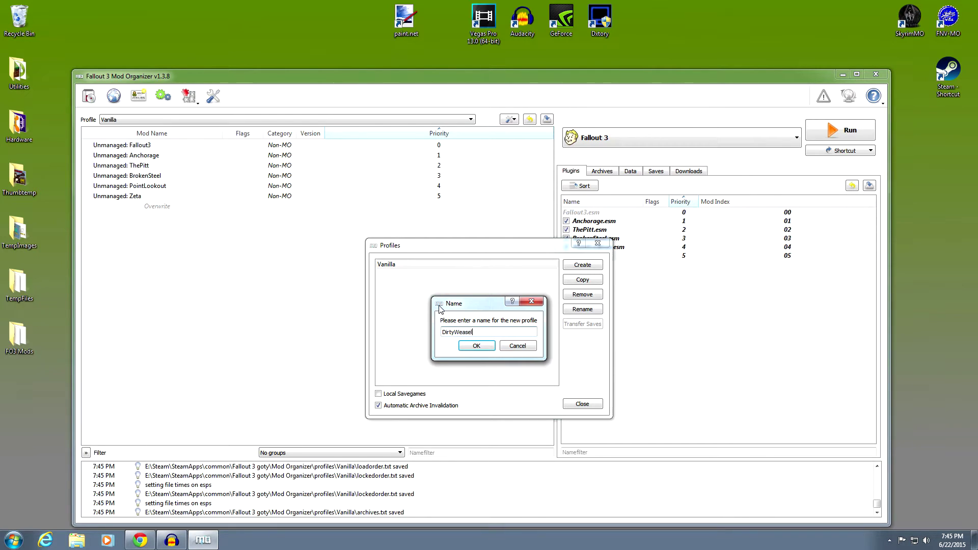
{"action": "left_click", "coordinate": [476, 346]}
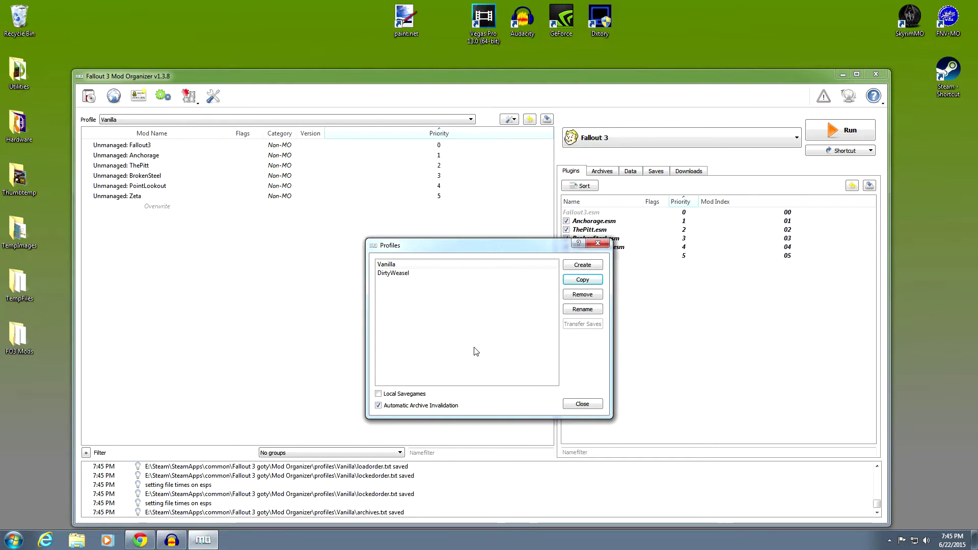
{"action": "left_click", "coordinate": [417, 276]}
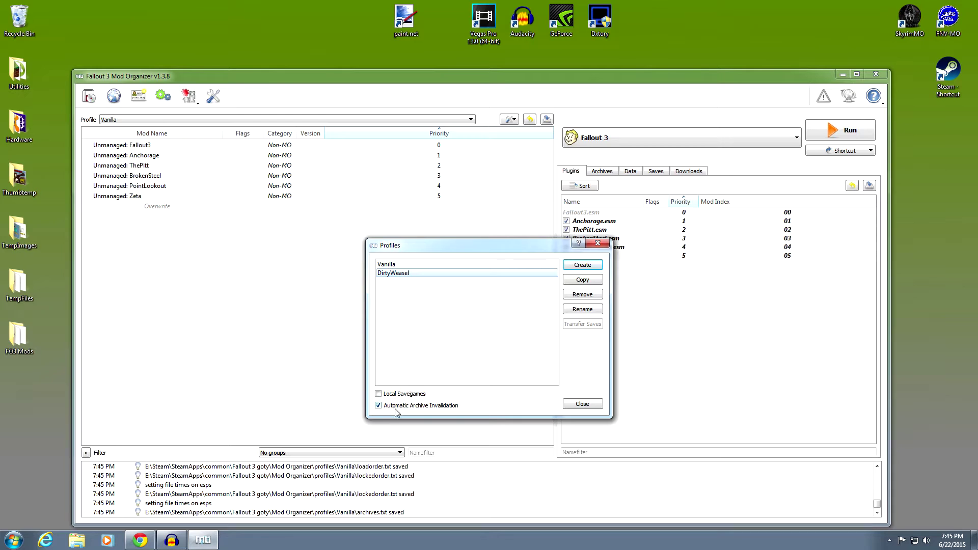
{"action": "left_click", "coordinate": [404, 265]}
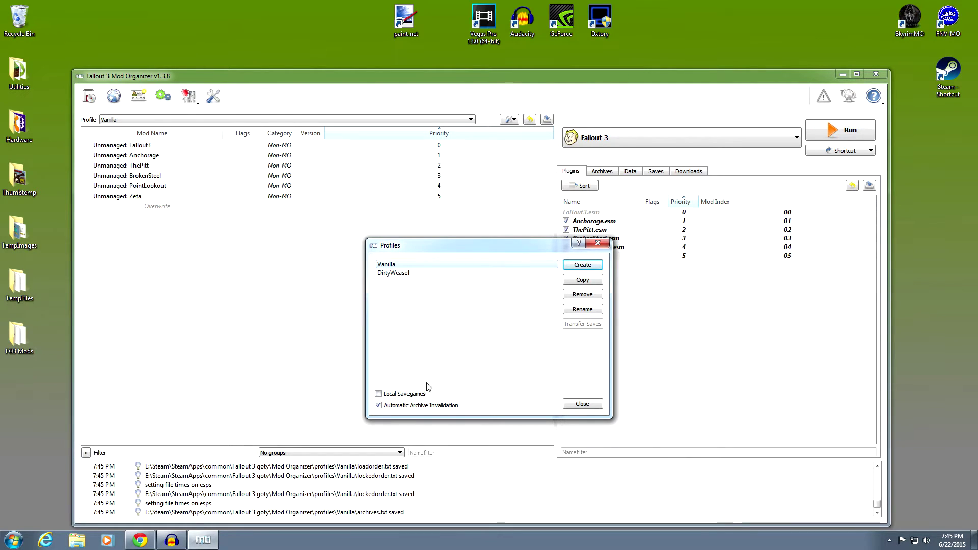
{"action": "left_click", "coordinate": [420, 278]}
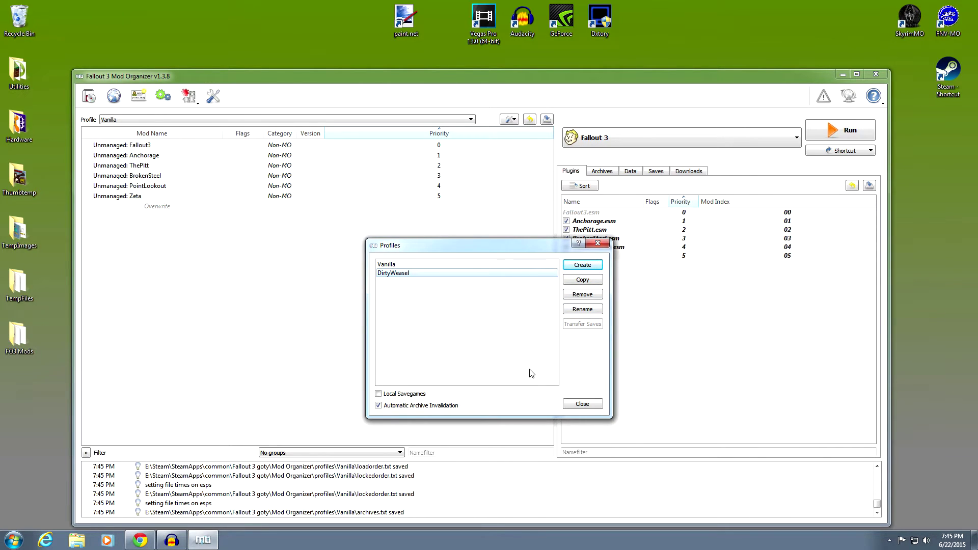
{"action": "left_click", "coordinate": [575, 404]}
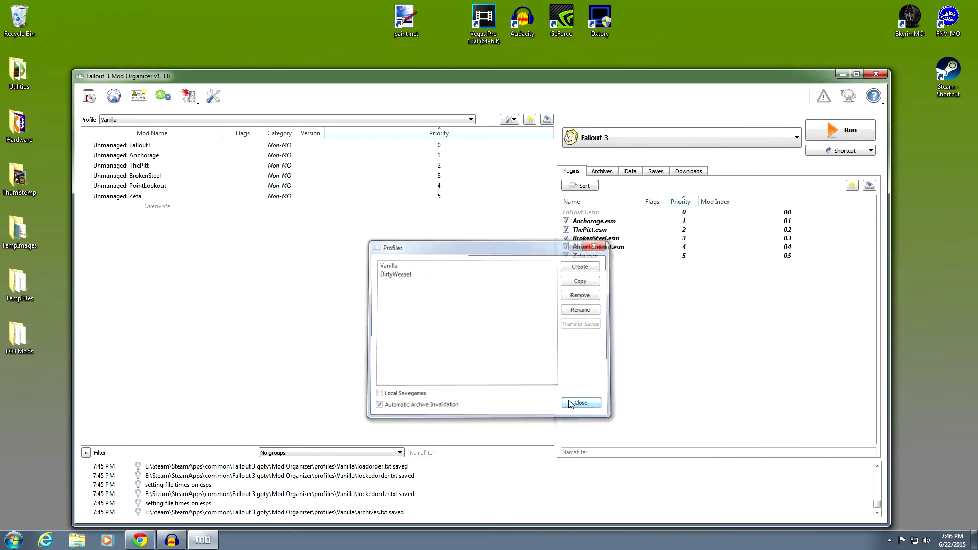
Switch the active profile to DirtyWeasel, back to Vanilla, then to DirtyWeasel again.
{"action": "left_click", "coordinate": [472, 120]}
{"action": "left_click", "coordinate": [352, 136]}
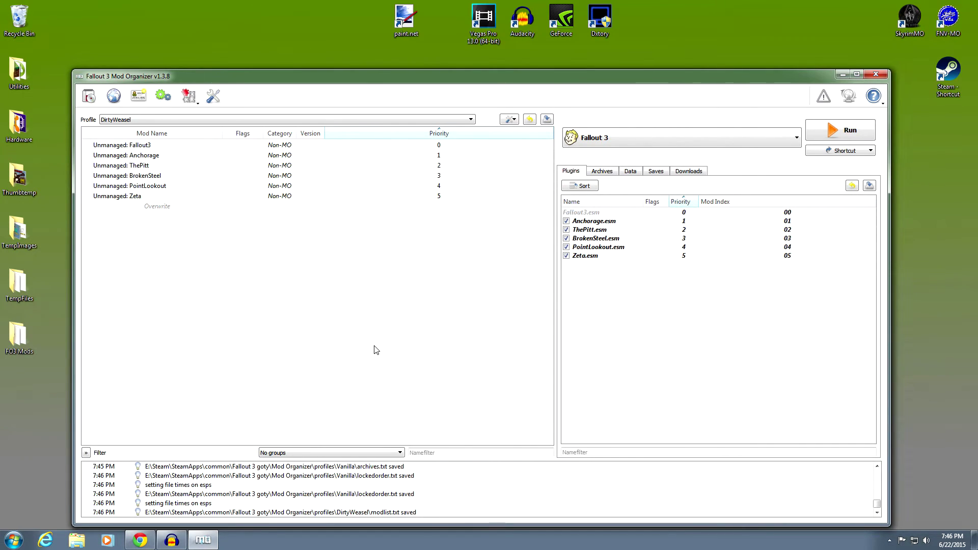
{"action": "left_click", "coordinate": [468, 121]}
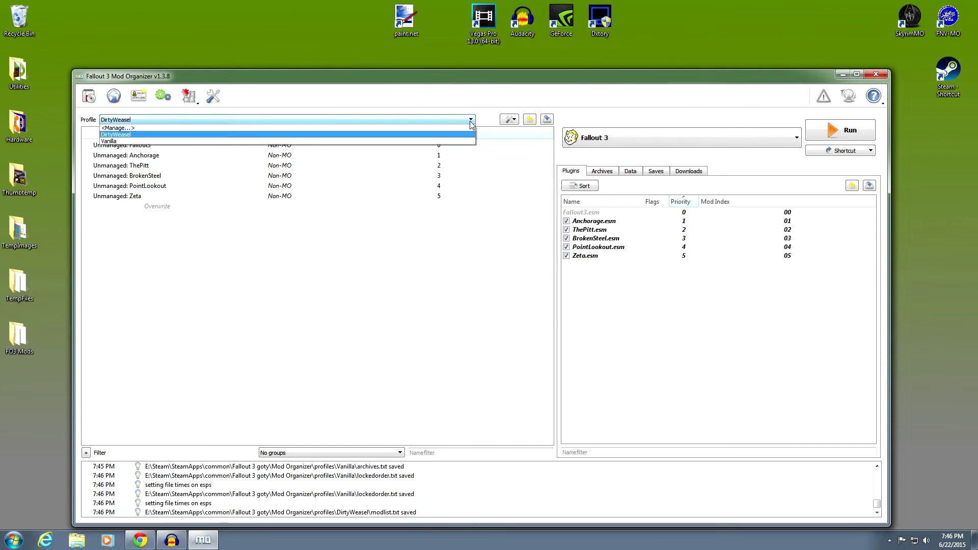
{"action": "left_click", "coordinate": [213, 141]}
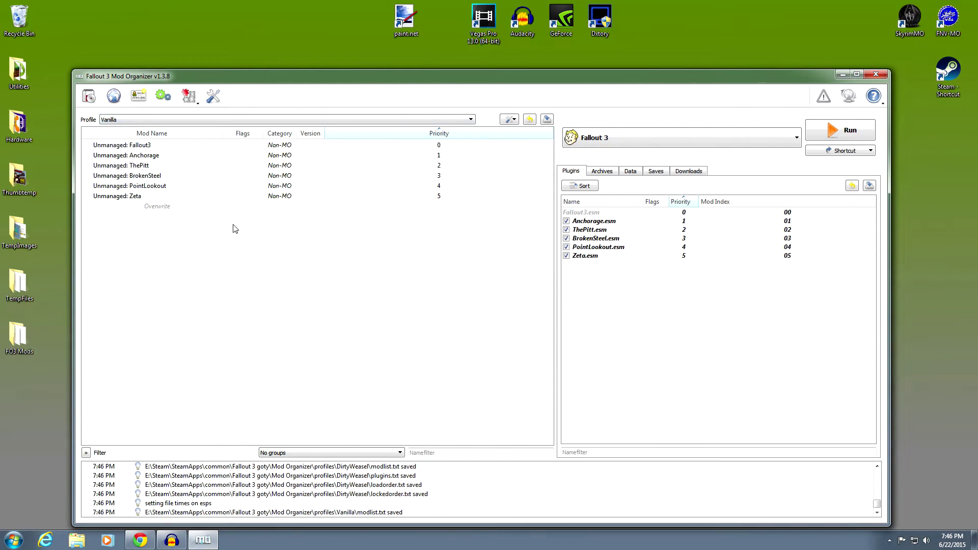
{"action": "left_click", "coordinate": [346, 121]}
{"action": "left_click", "coordinate": [297, 135]}
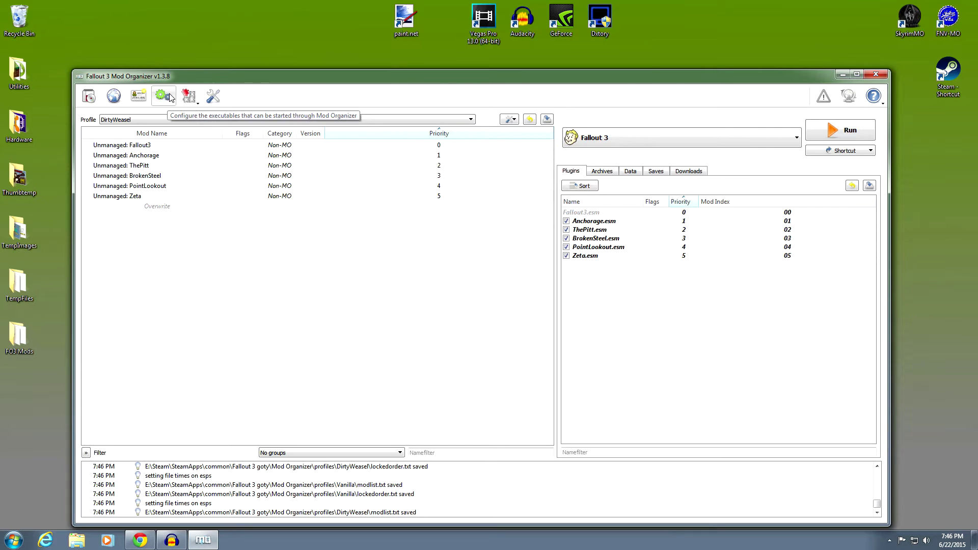
{"action": "left_click", "coordinate": [199, 102]}
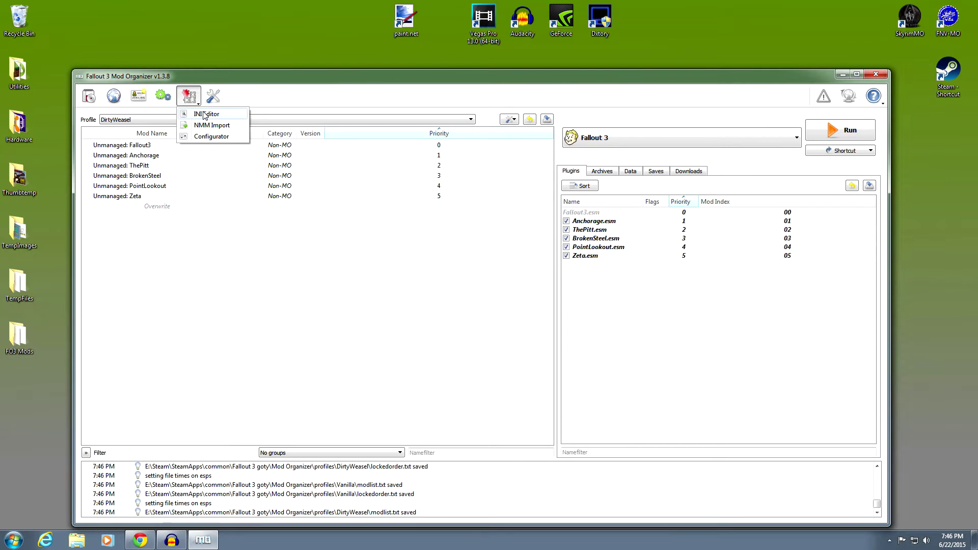
{"action": "left_click", "coordinate": [211, 137]}
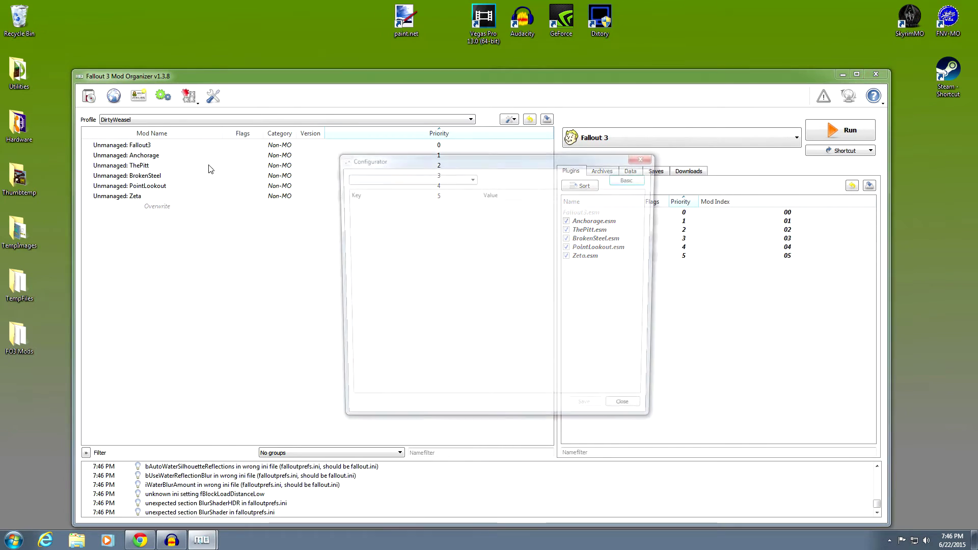
{"action": "left_click", "coordinate": [472, 179]}
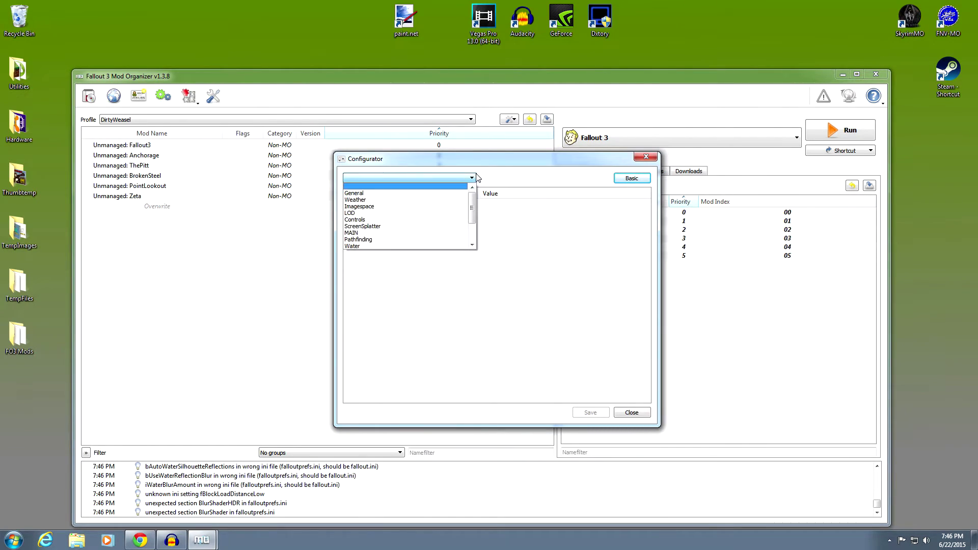
{"action": "left_click", "coordinate": [416, 193]}
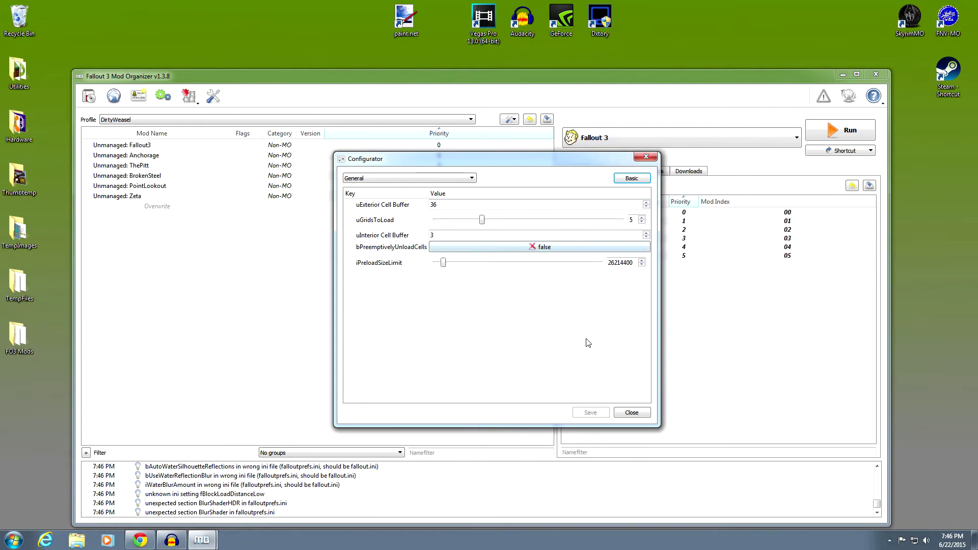
{"action": "left_click", "coordinate": [631, 413]}
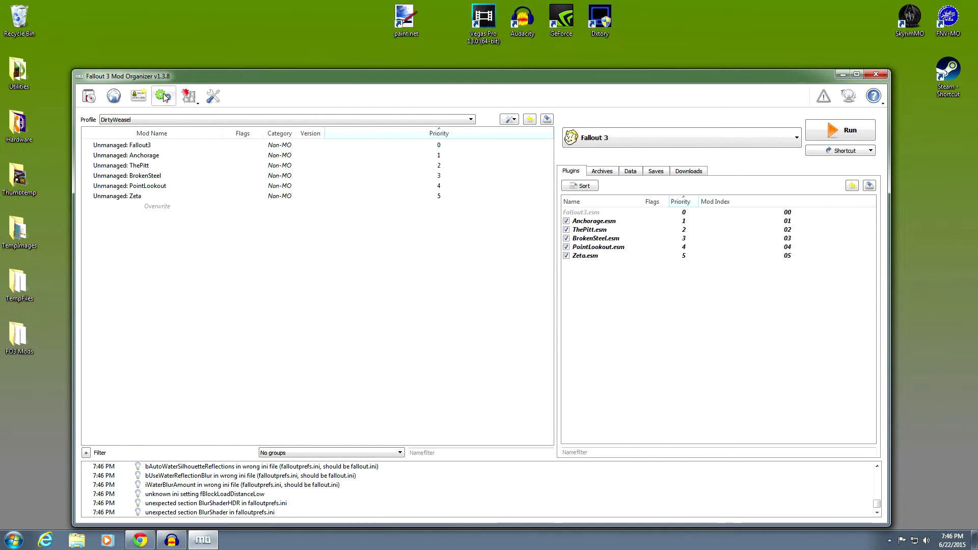
{"action": "left_click", "coordinate": [190, 98]}
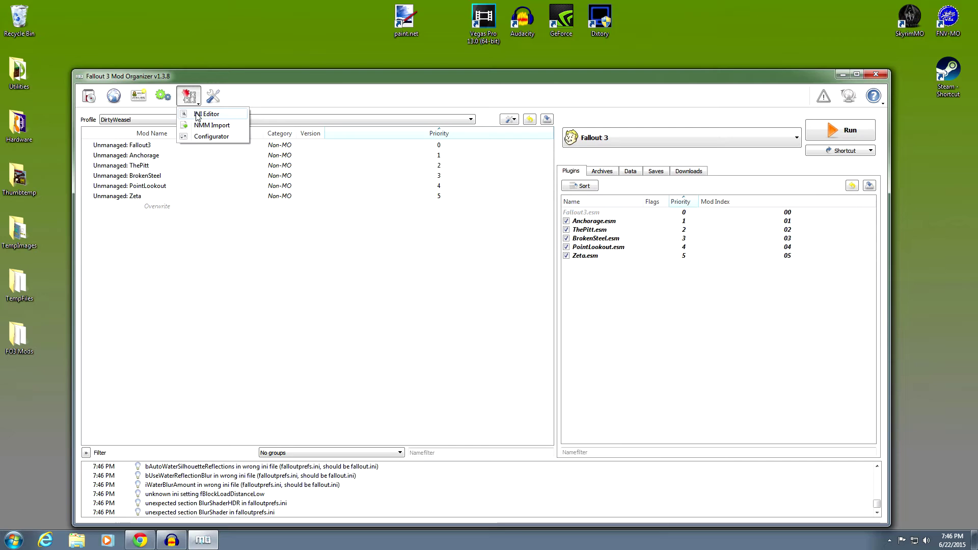
Open the INI Editor and review the falloutprefs.ini and fallout.ini settings.
{"action": "left_click", "coordinate": [199, 115]}
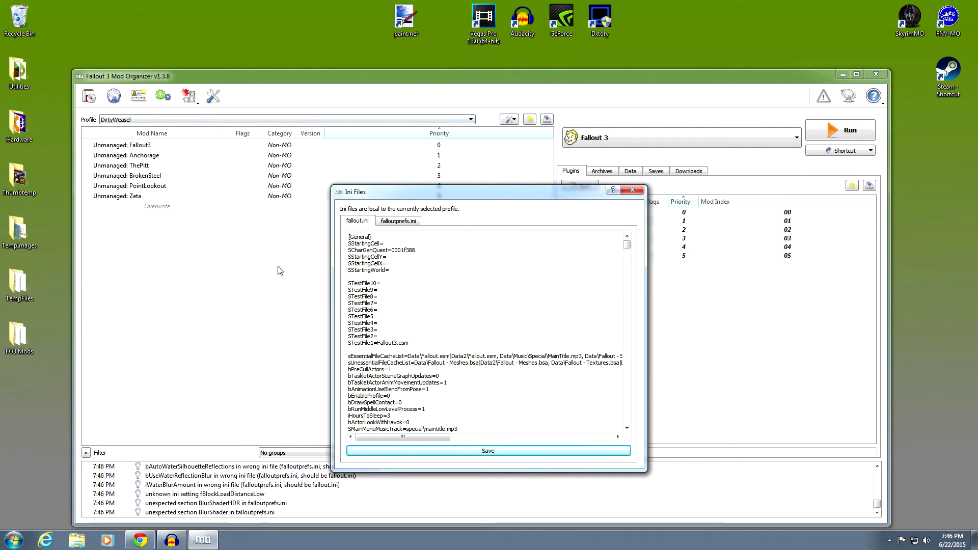
{"action": "left_click_drag", "start_coordinate": [474, 191], "coordinate": [433, 127]}
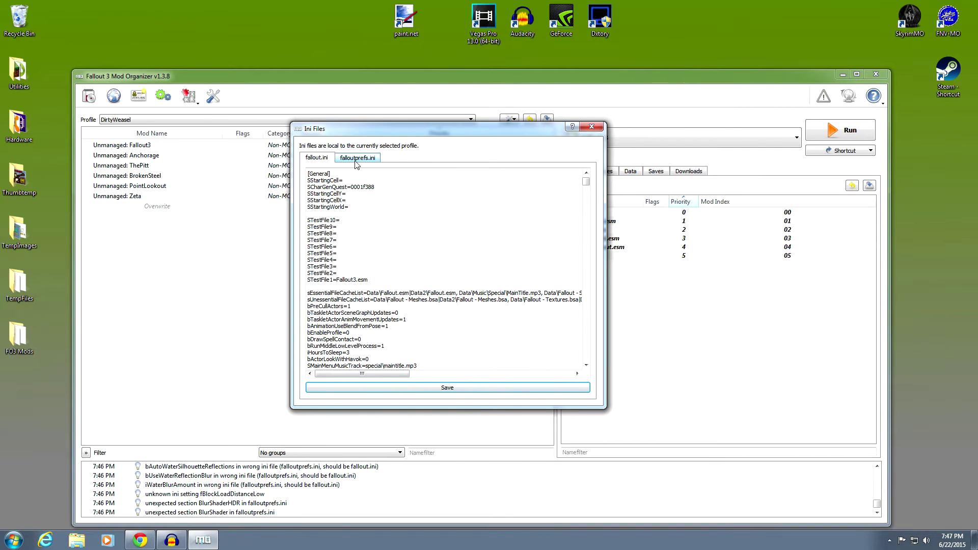
{"action": "mouse_move", "coordinate": [585, 185]}
{"action": "left_mouse_down"}
{"action": "mouse_move", "coordinate": [586, 231]}
{"action": "mouse_move", "coordinate": [587, 183]}
{"action": "left_mouse_up"}
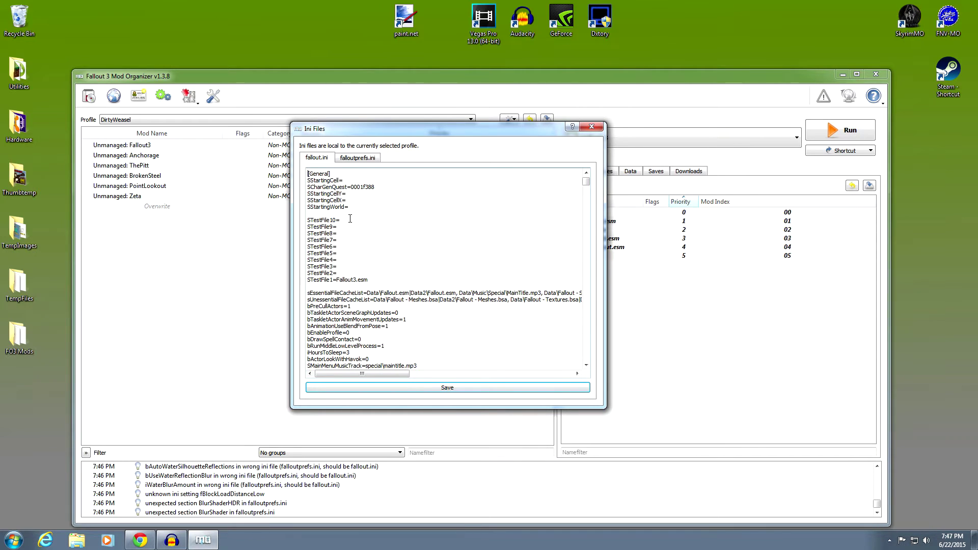
{"action": "mouse_move", "coordinate": [586, 188]}
{"action": "left_mouse_down"}
{"action": "mouse_move", "coordinate": [586, 213]}
{"action": "mouse_move", "coordinate": [588, 187]}
{"action": "left_mouse_up"}
{"action": "left_click", "coordinate": [358, 162]}
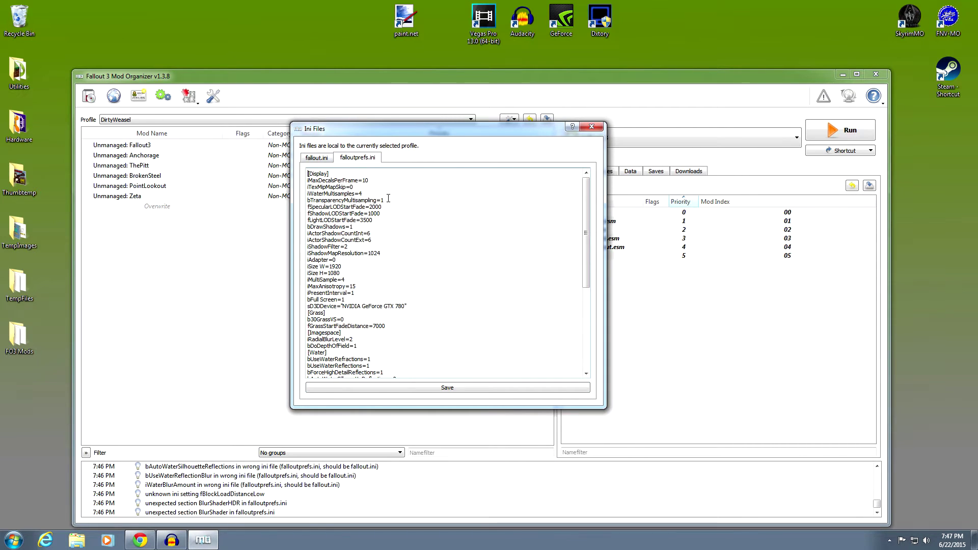
{"action": "left_click", "coordinate": [309, 162]}
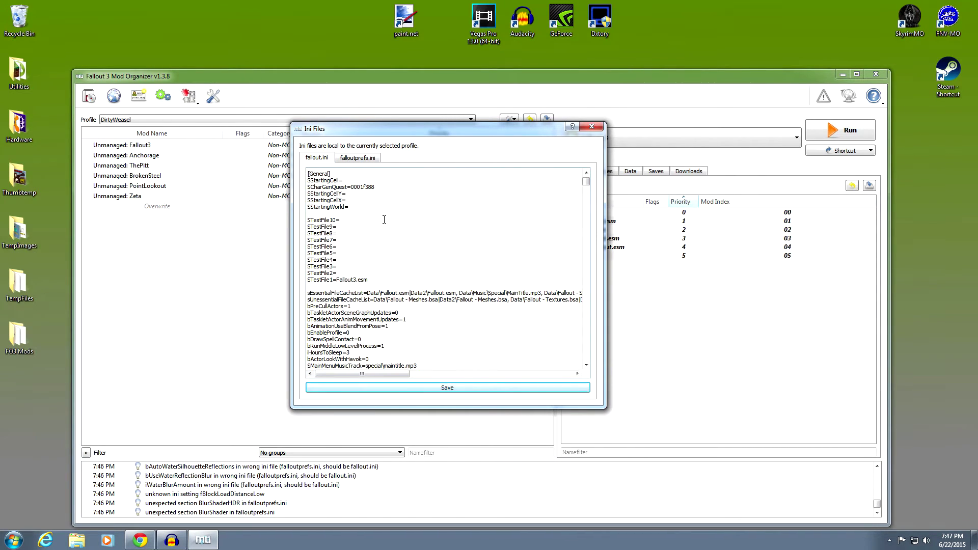
{"action": "left_click_drag", "start_coordinate": [589, 187], "coordinate": [587, 201]}
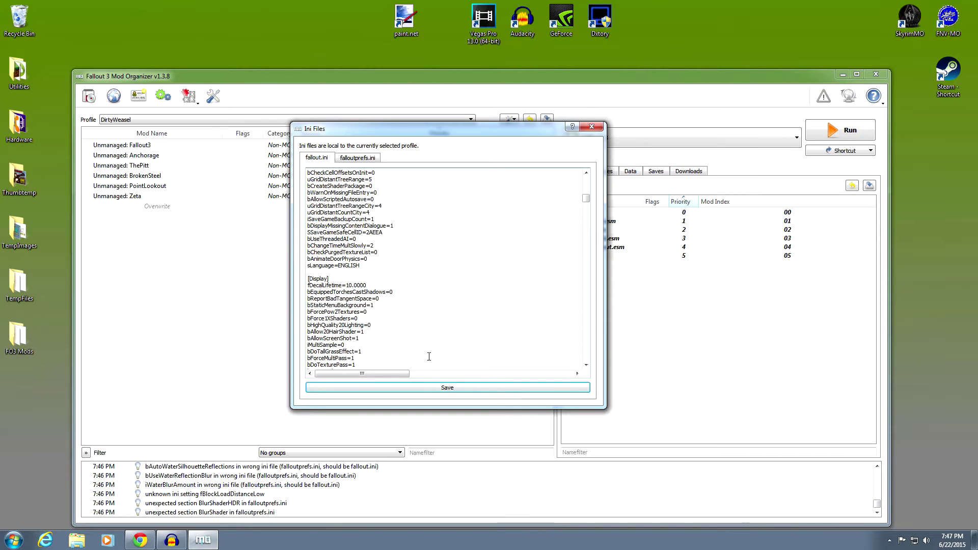
{"action": "left_click", "coordinate": [433, 390]}
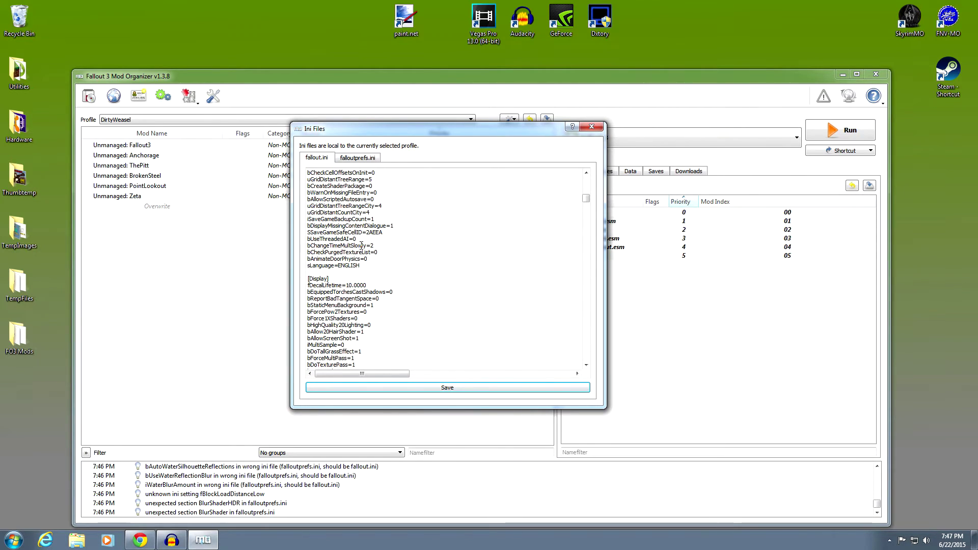
Change bChangeTimeMultSlowly from 2 to 1 in fallout.ini, save, and close the editor.
{"action": "left_click", "coordinate": [381, 245]}
{"action": "key", "text": "BackSpace"}
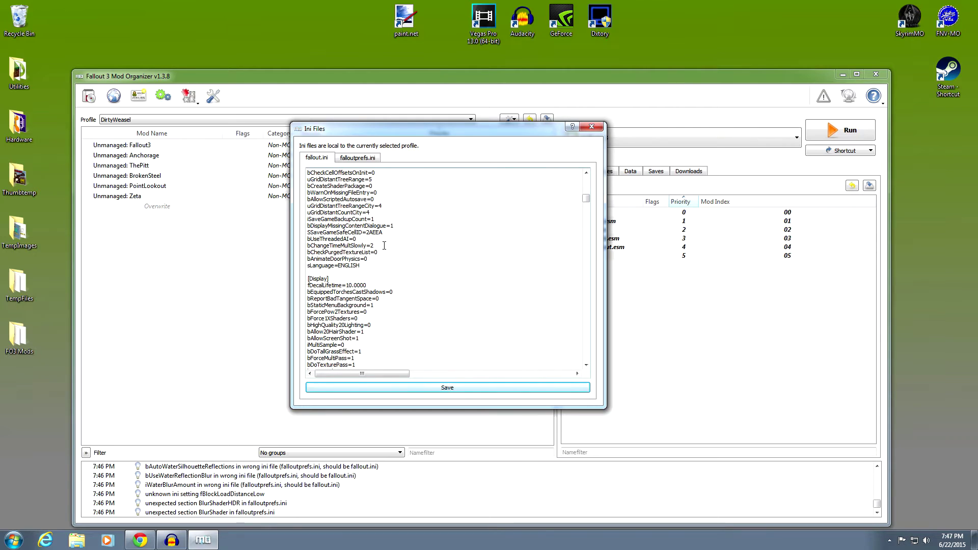
{"action": "type", "text": "1"}
{"action": "left_click", "coordinate": [443, 389]}
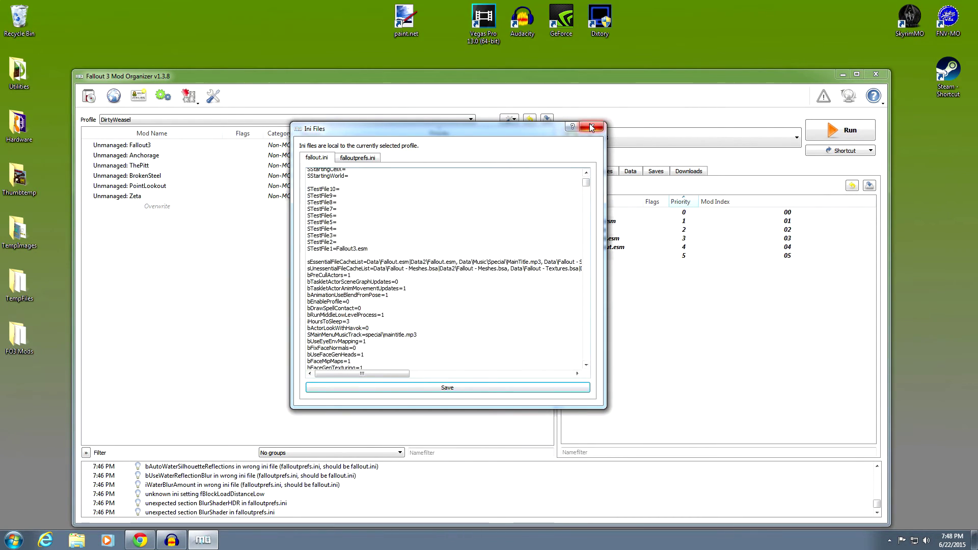
{"action": "left_click", "coordinate": [592, 126]}
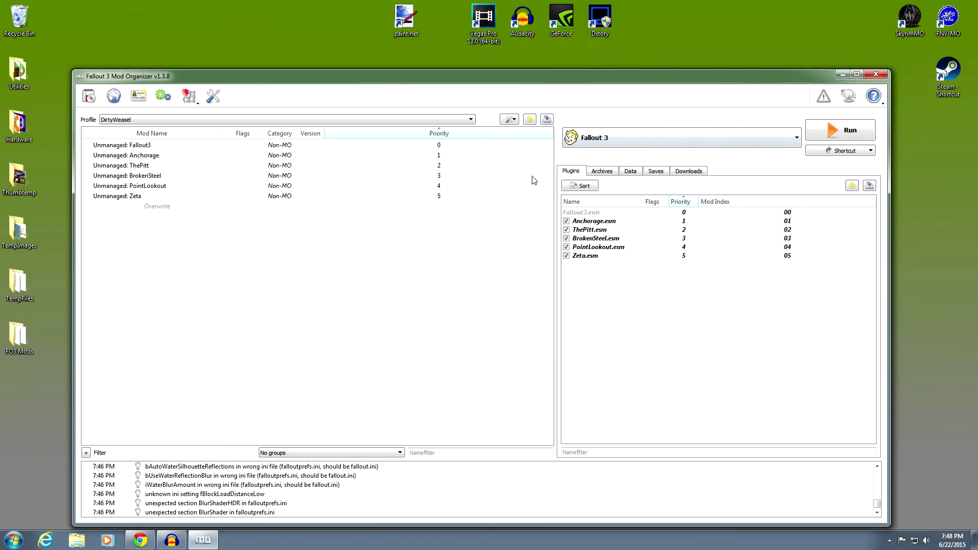
Apply the Fusion interface style in Settings.
{"action": "left_click", "coordinate": [214, 97]}
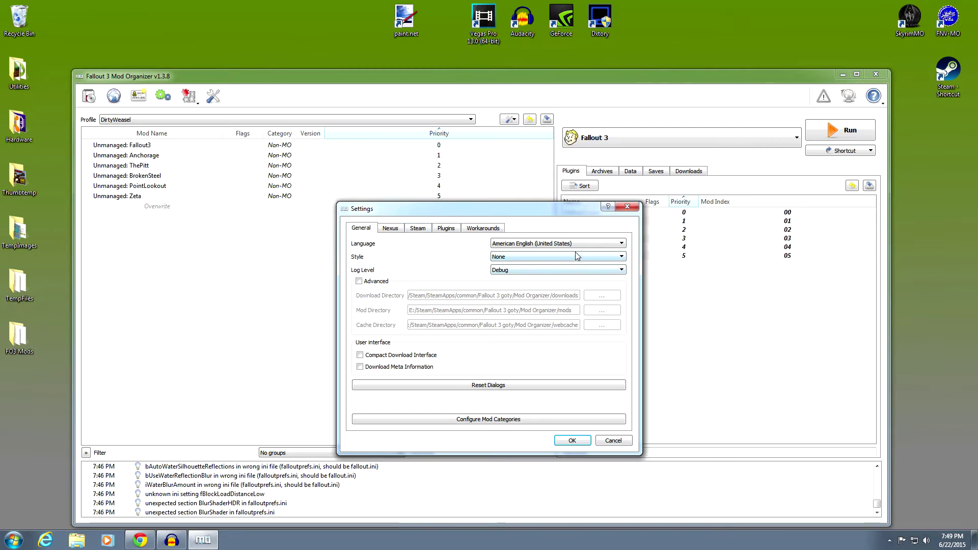
{"action": "left_click", "coordinate": [620, 258]}
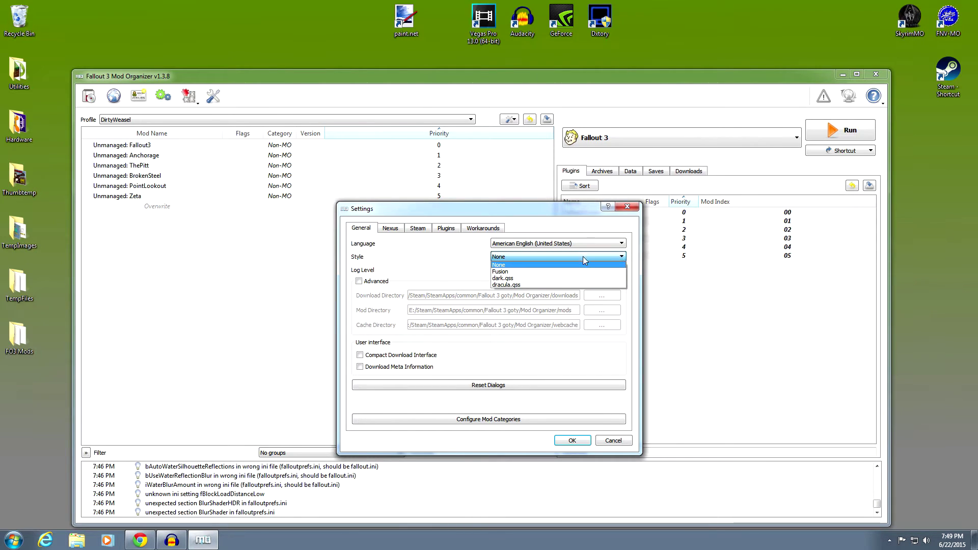
{"action": "left_click", "coordinate": [521, 279]}
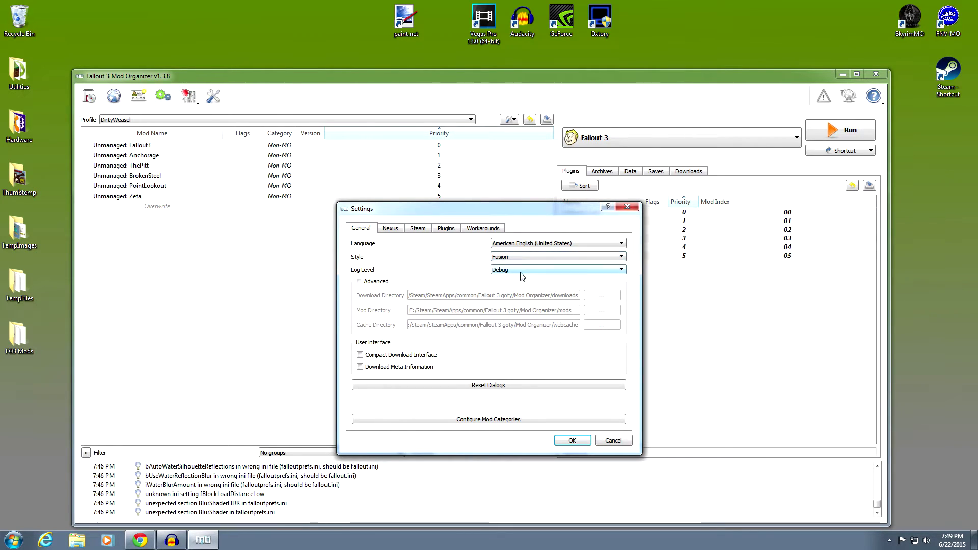
{"action": "left_click", "coordinate": [560, 442]}
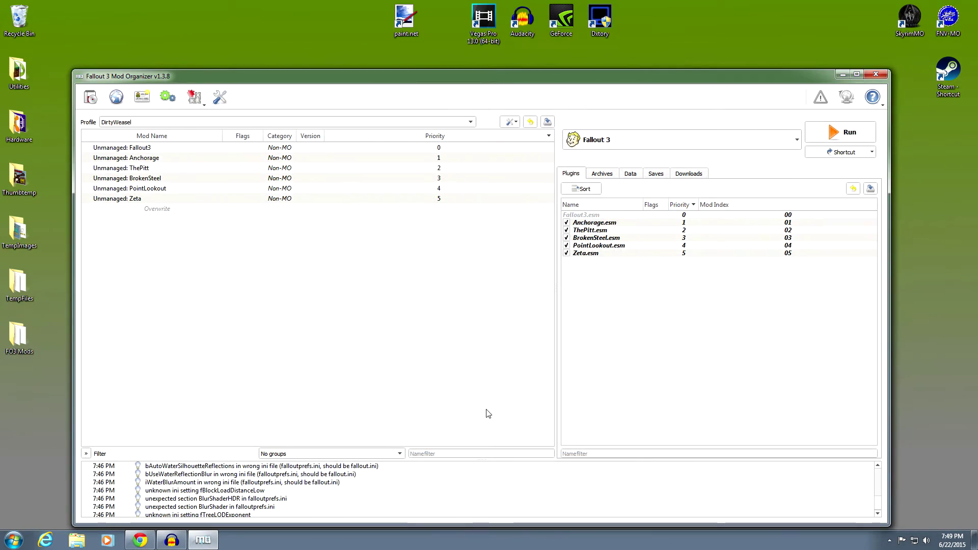
Switch the interface style to dracula.qss.
{"action": "left_click", "coordinate": [216, 104]}
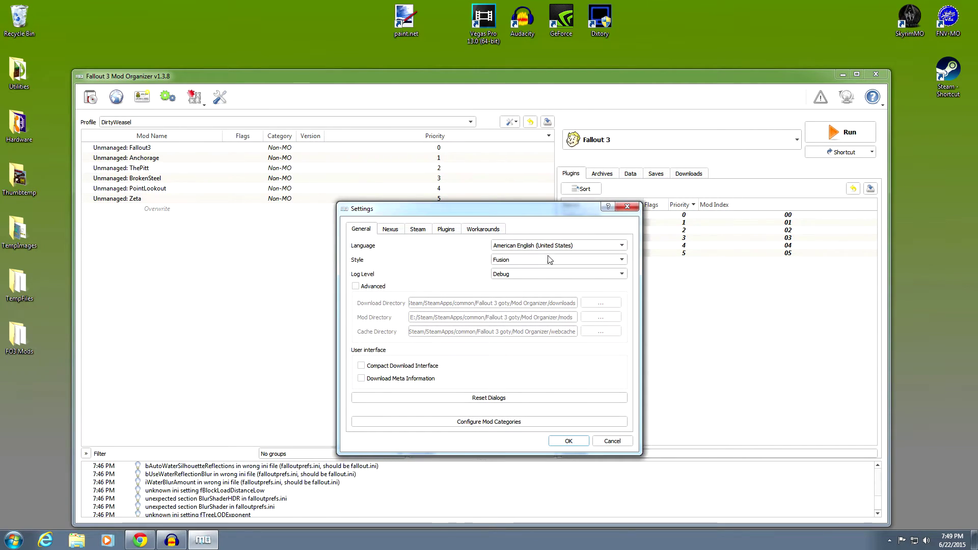
{"action": "left_click", "coordinate": [618, 259]}
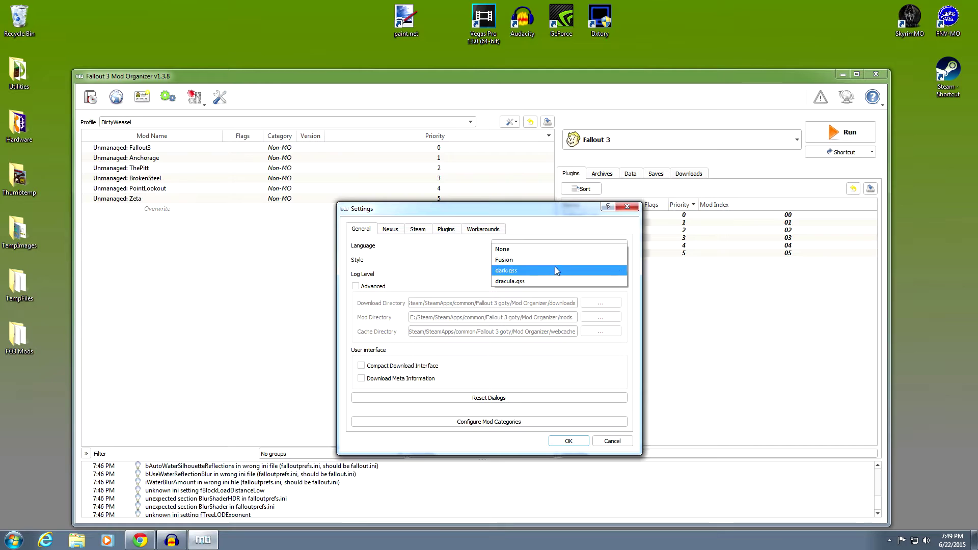
{"action": "left_click", "coordinate": [538, 281]}
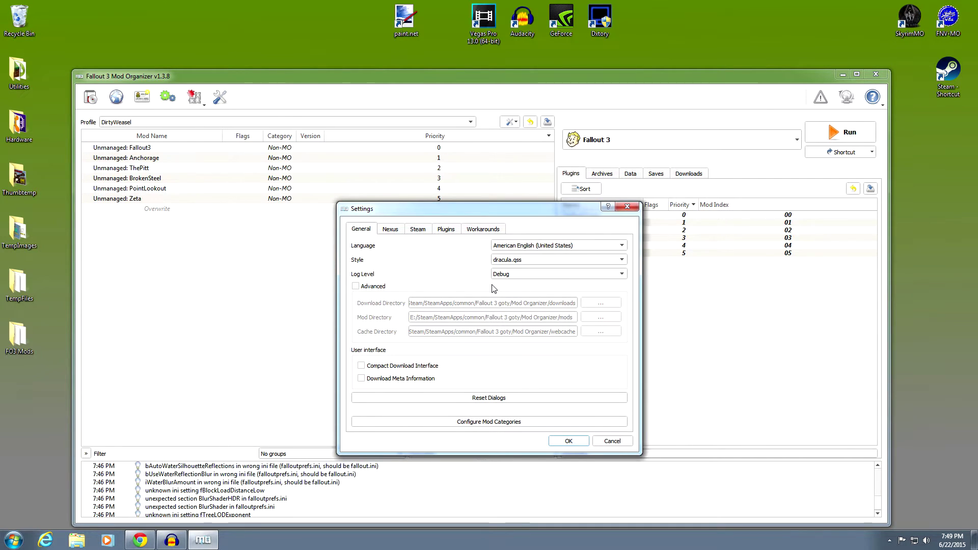
{"action": "left_click", "coordinate": [566, 441]}
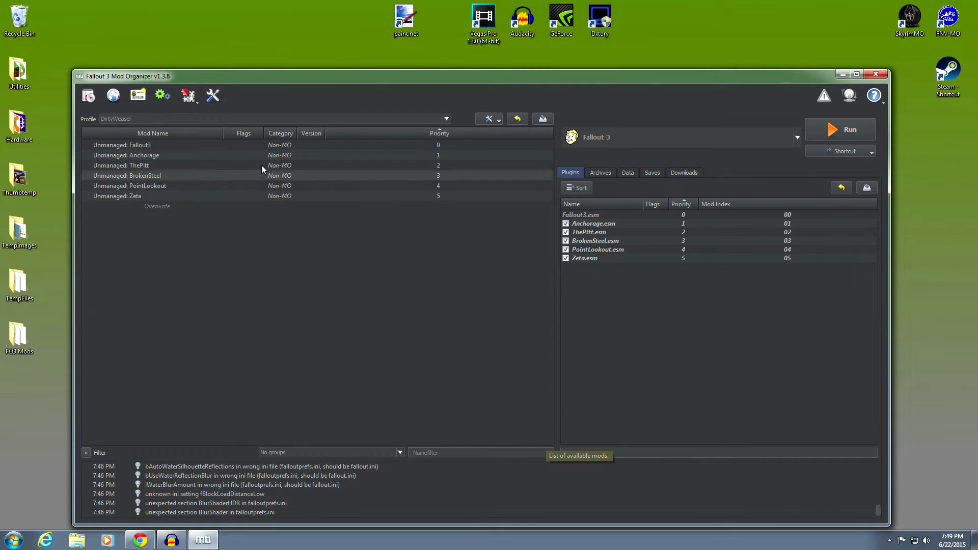
Restore the None style and bring the Settings dialog back up.
{"action": "left_click", "coordinate": [214, 97]}
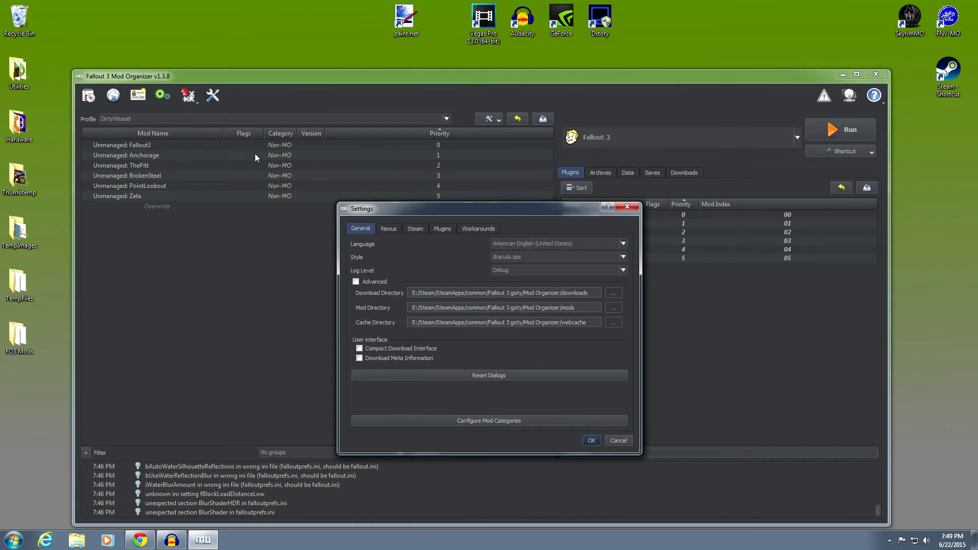
{"action": "left_click", "coordinate": [623, 258]}
{"action": "left_click", "coordinate": [575, 262]}
{"action": "left_click", "coordinate": [591, 441]}
{"action": "left_click", "coordinate": [215, 96]}
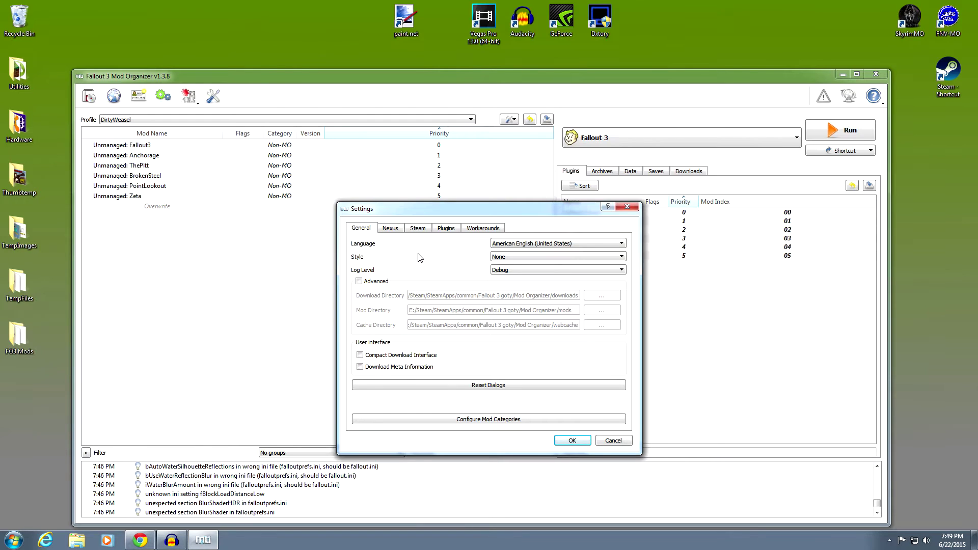
Tick Advanced in General settings and browse for a new Download Directory.
{"action": "left_click", "coordinate": [359, 282]}
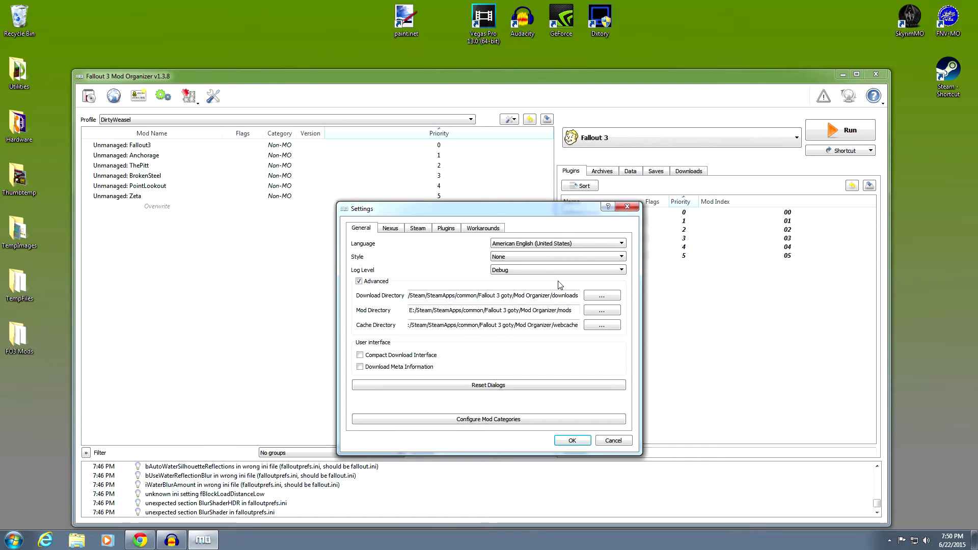
{"action": "left_click", "coordinate": [597, 297]}
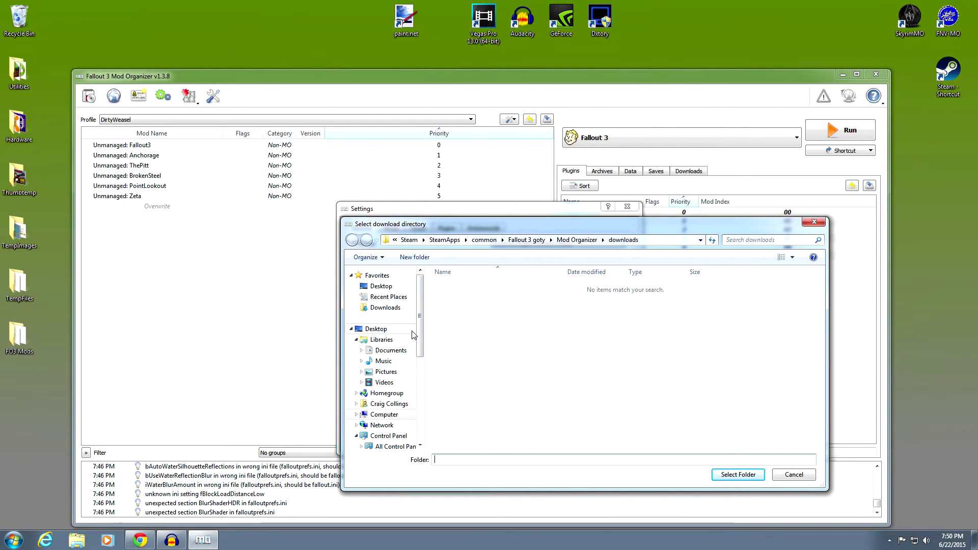
Browse to D:\Mod Organizer, where a stray New folder is created and then deleted.
{"action": "left_click_drag", "start_coordinate": [421, 321], "coordinate": [421, 369]}
{"action": "left_click", "coordinate": [393, 317]}
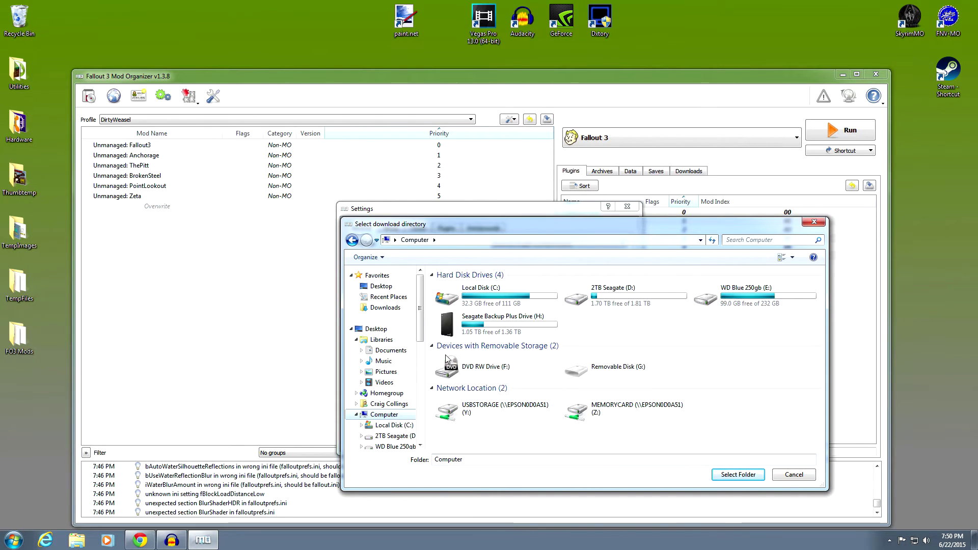
{"action": "double_click", "coordinate": [630, 309]}
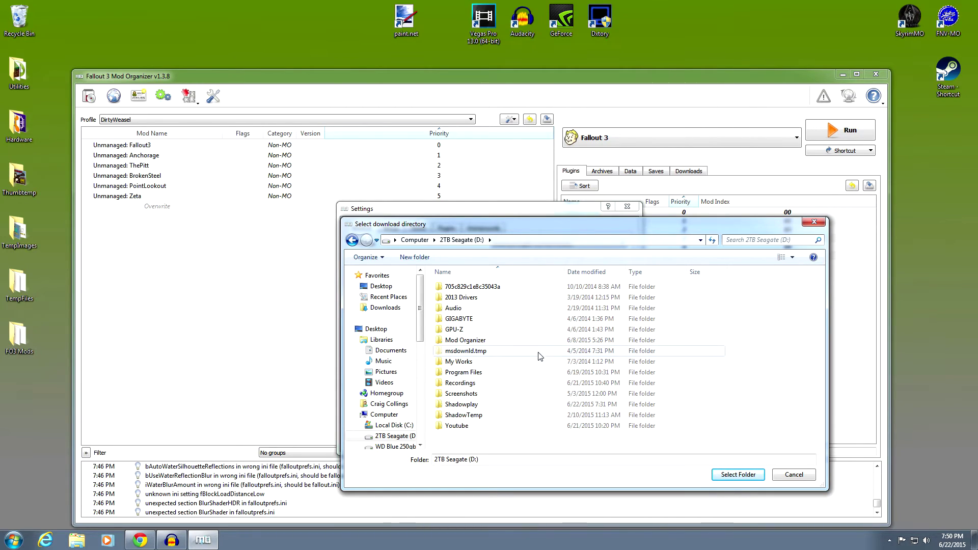
{"action": "mouse_move", "coordinate": [519, 346]}
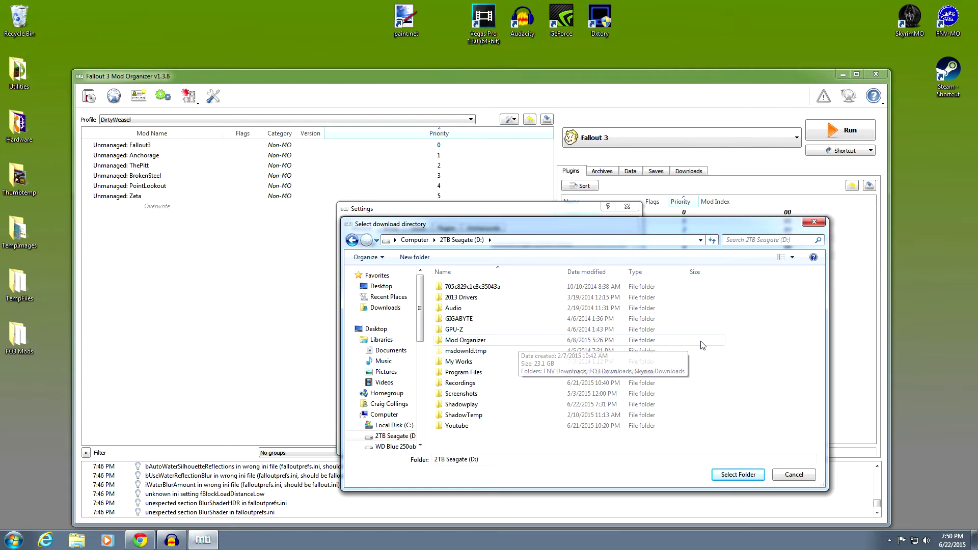
{"action": "right_click", "coordinate": [739, 356]}
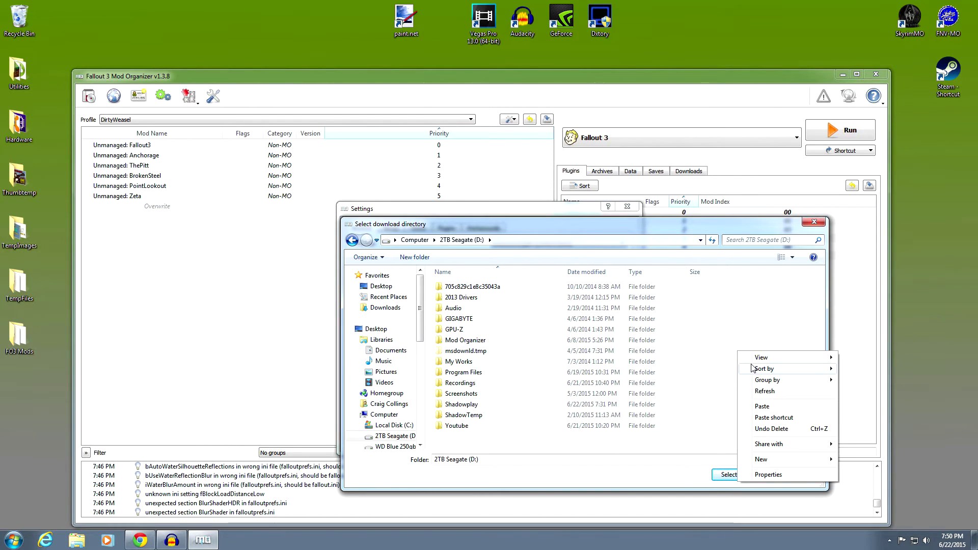
{"action": "mouse_move", "coordinate": [759, 459]}
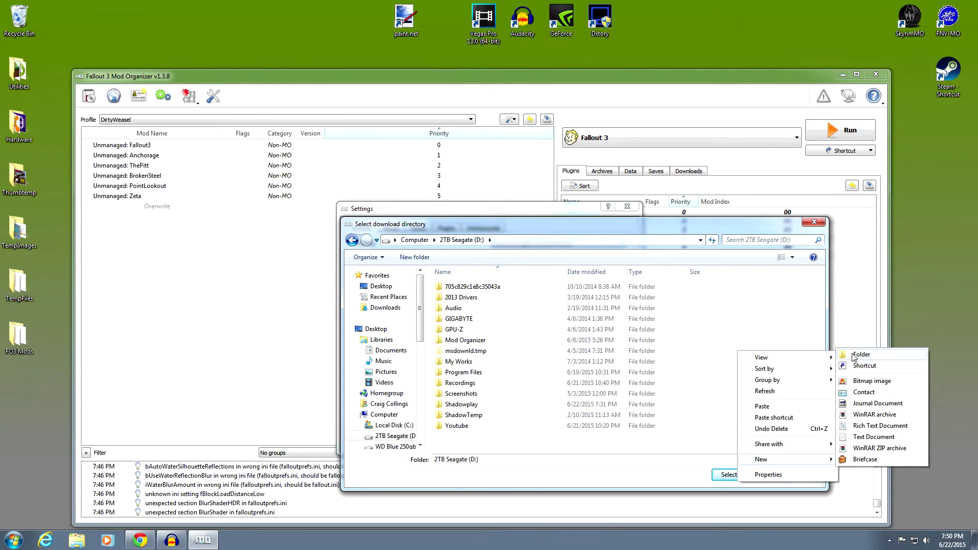
{"action": "left_click", "coordinate": [505, 340]}
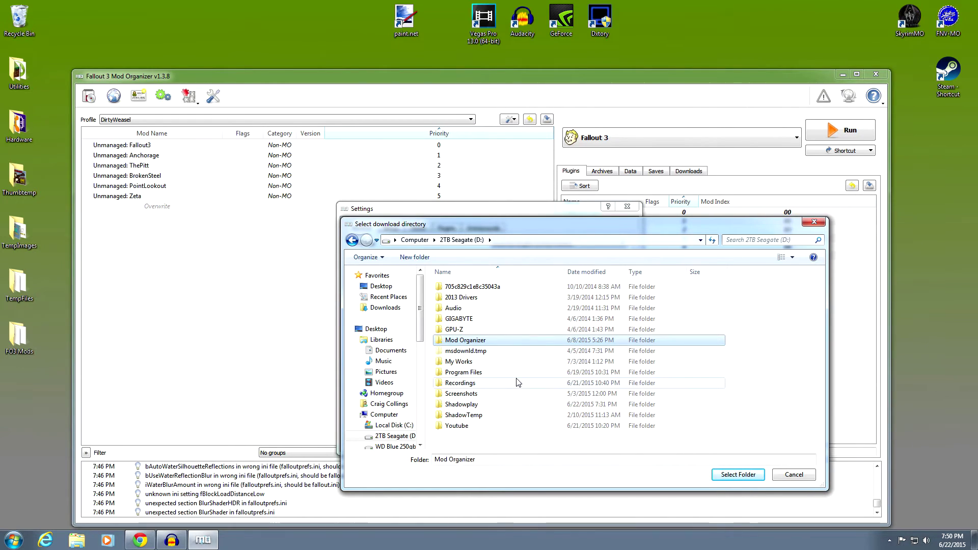
{"action": "double_click", "coordinate": [500, 341]}
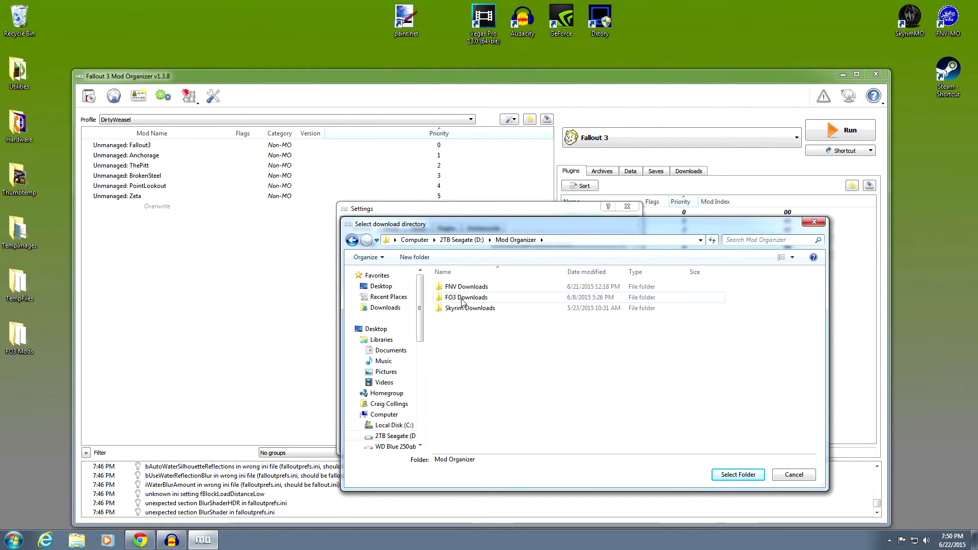
{"action": "right_click", "coordinate": [493, 339]}
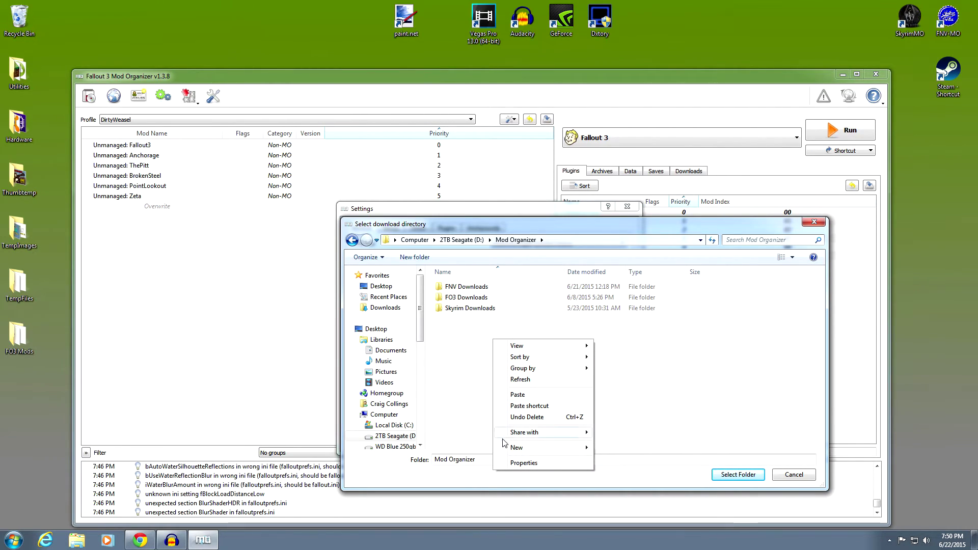
{"action": "mouse_move", "coordinate": [530, 448]}
{"action": "left_click", "coordinate": [617, 343]}
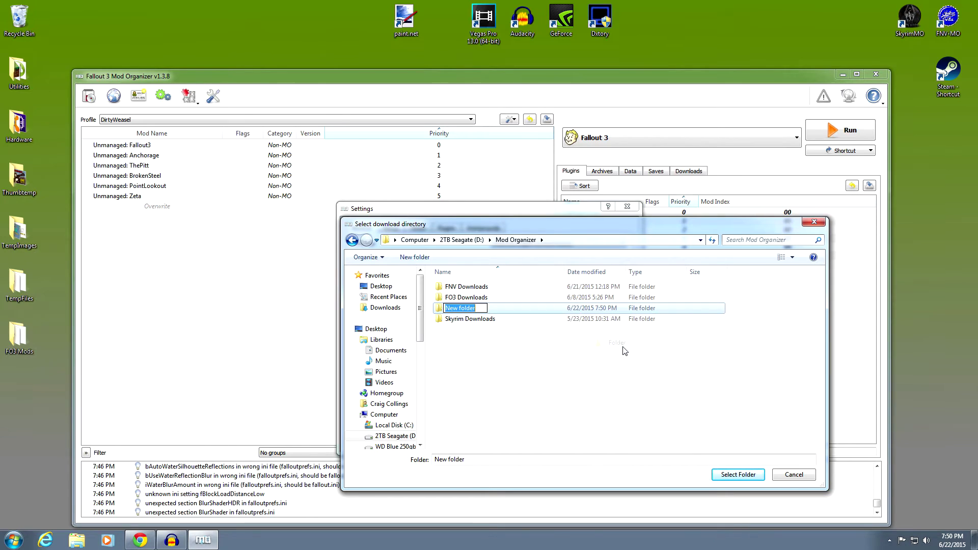
{"action": "key", "text": "Return"}
{"action": "right_click", "coordinate": [495, 312]}
{"action": "left_click", "coordinate": [521, 274]}
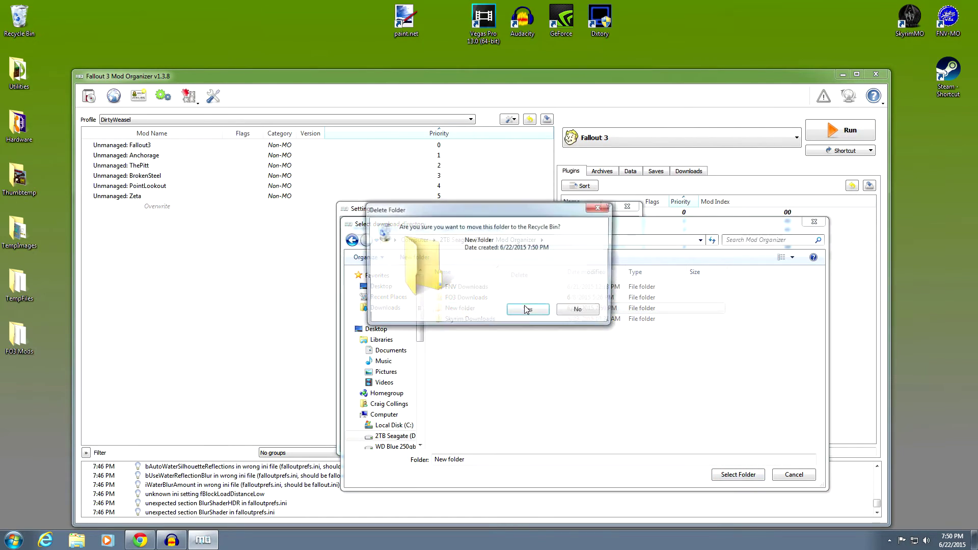
{"action": "left_click", "coordinate": [525, 304]}
Choose D:/Mod Organizer/FO3 Downloads as the download directory and save the settings.
{"action": "left_click", "coordinate": [492, 299]}
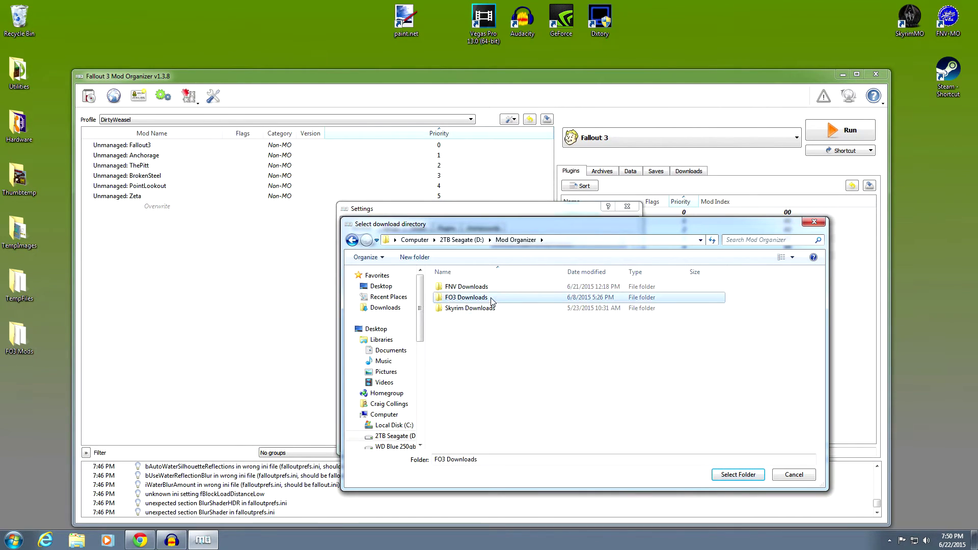
{"action": "double_click", "coordinate": [492, 300]}
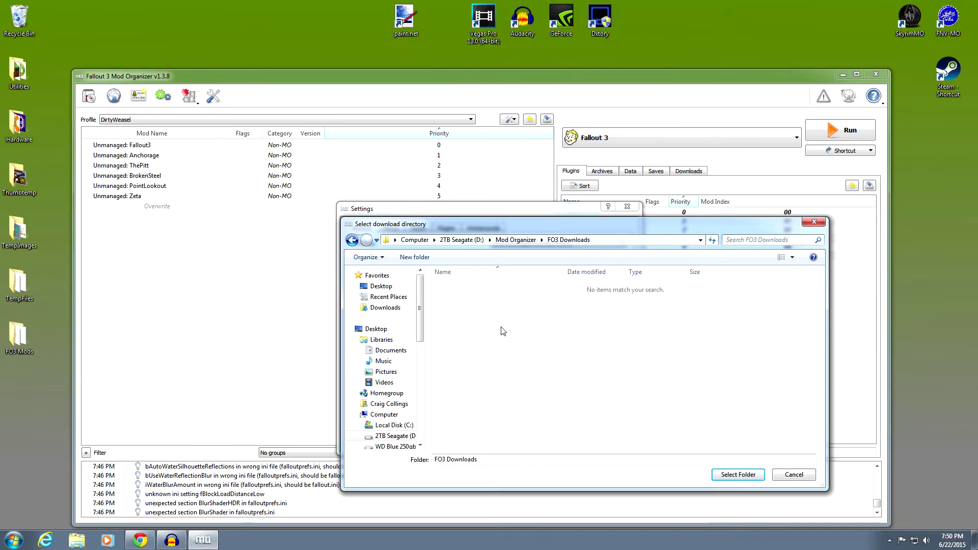
{"action": "key", "text": "BackSpace"}
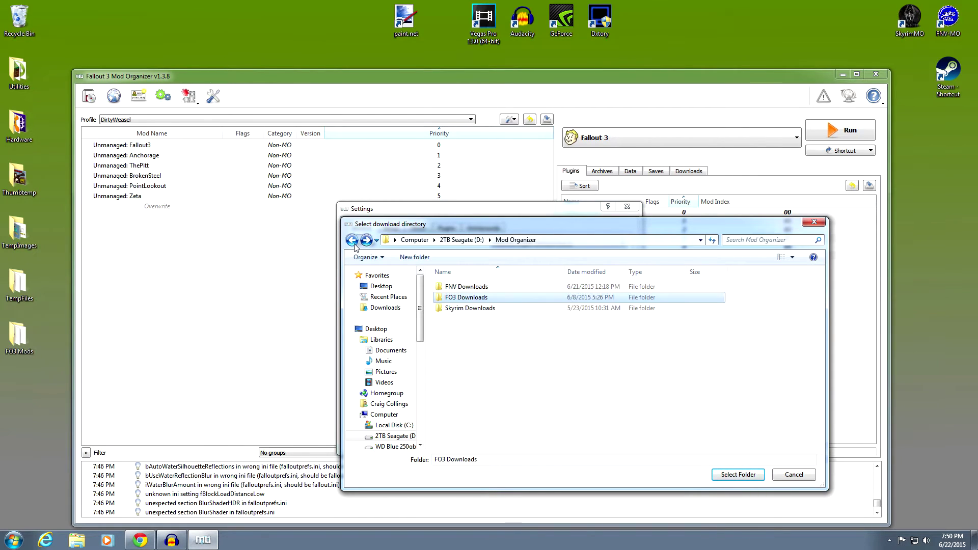
{"action": "left_click", "coordinate": [493, 300]}
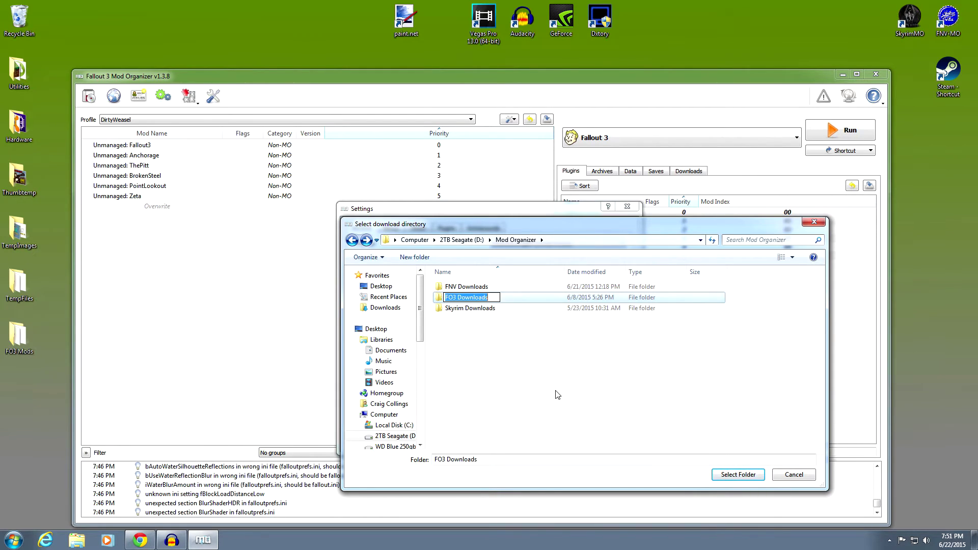
{"action": "left_click", "coordinate": [581, 299]}
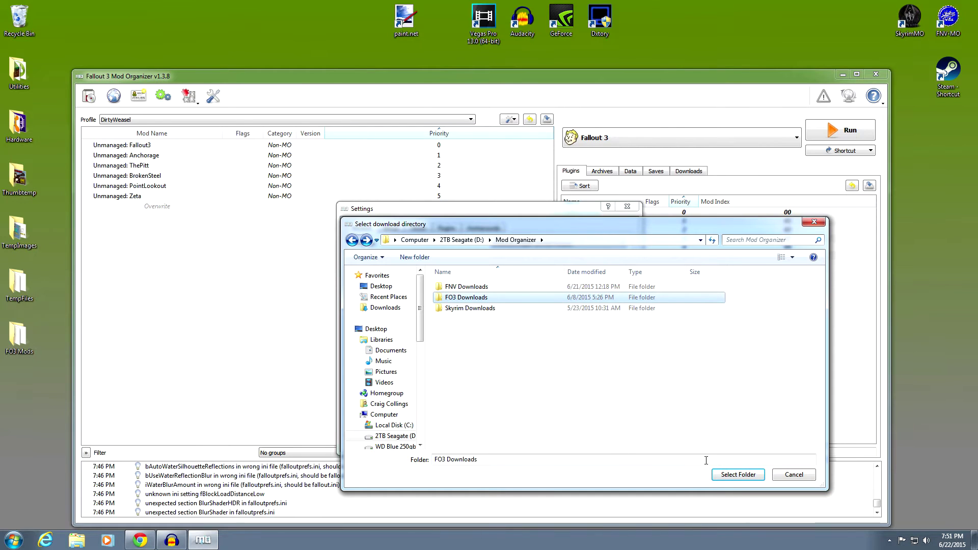
{"action": "left_click", "coordinate": [734, 476]}
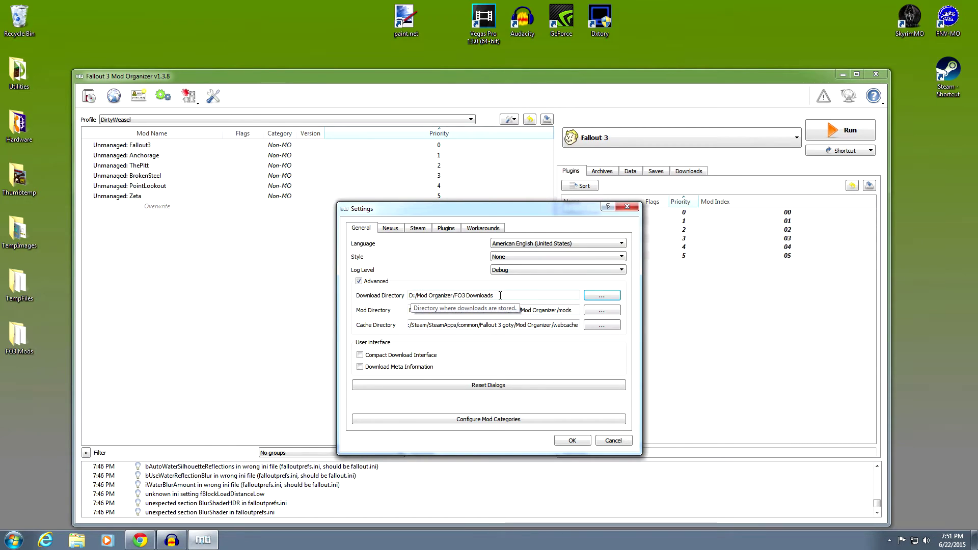
{"action": "left_click", "coordinate": [572, 440]}
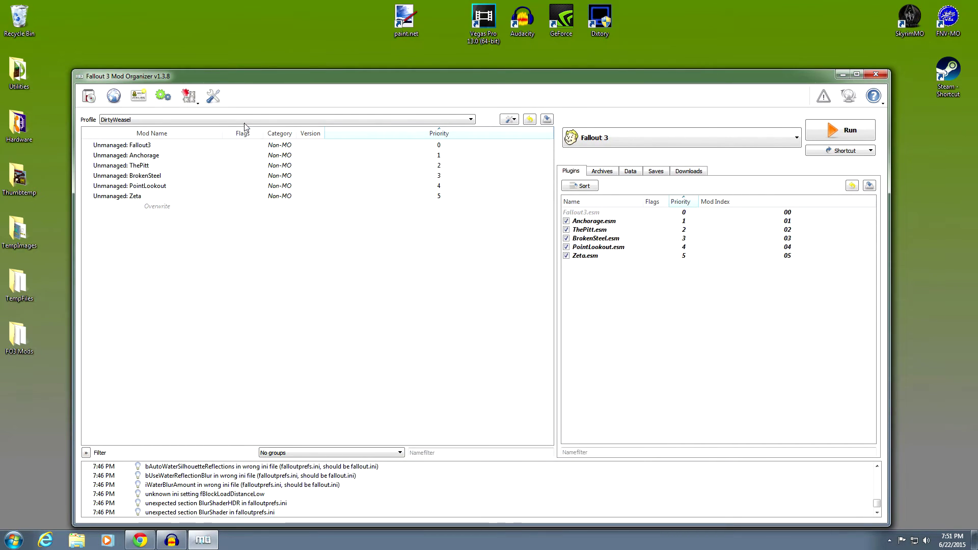
Enable automatic Nexus log-in and enter the account username.
{"action": "left_click", "coordinate": [213, 97]}
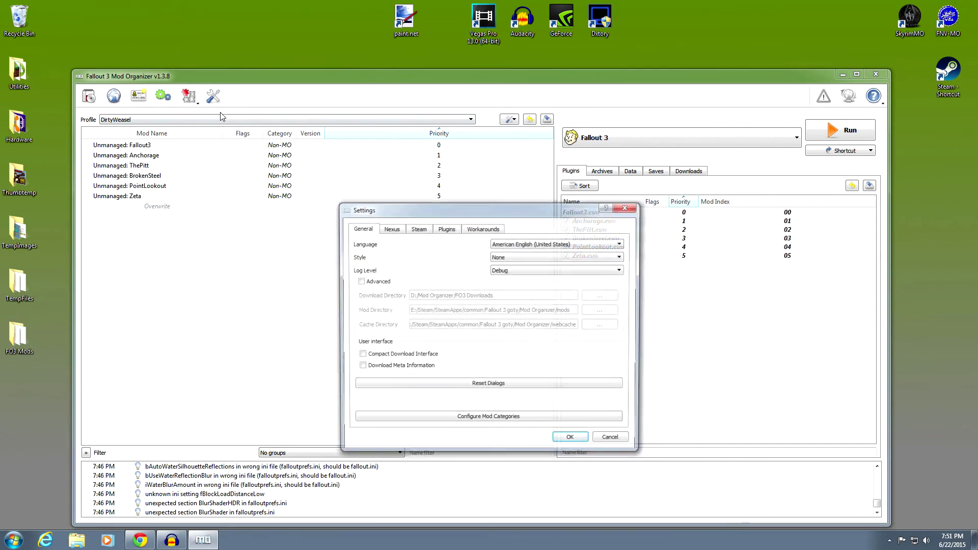
{"action": "left_click", "coordinate": [389, 230]}
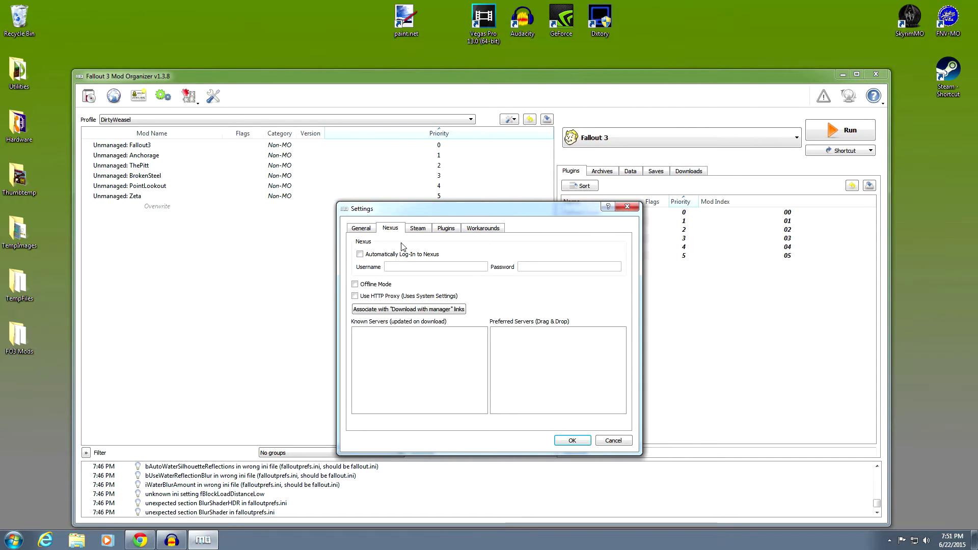
{"action": "left_click", "coordinate": [360, 254]}
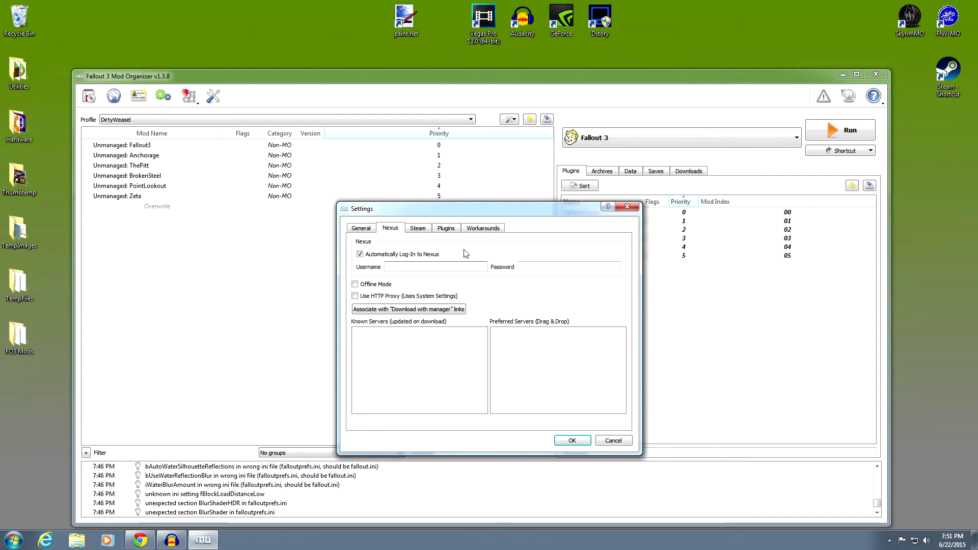
{"action": "type", "text": "Wease"}
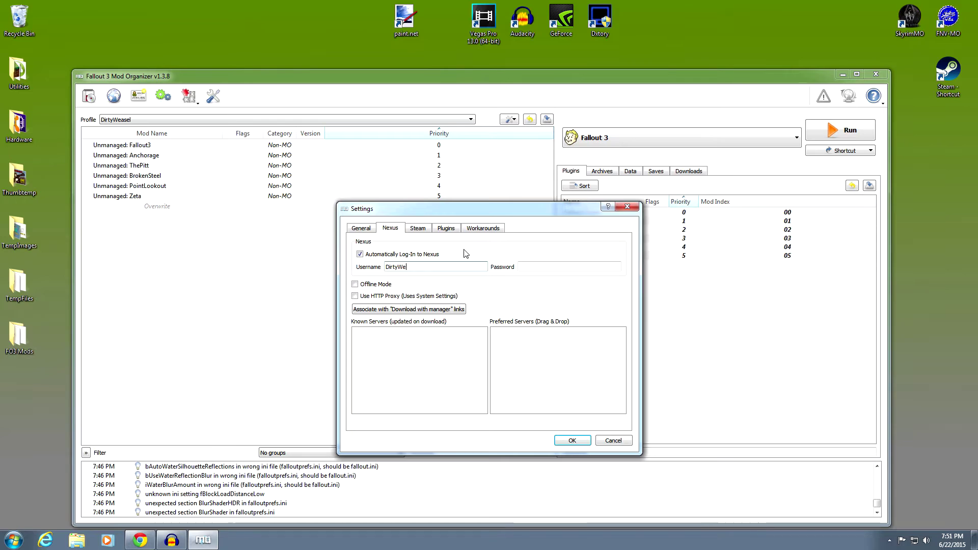
{"action": "type", "text": "dia"}
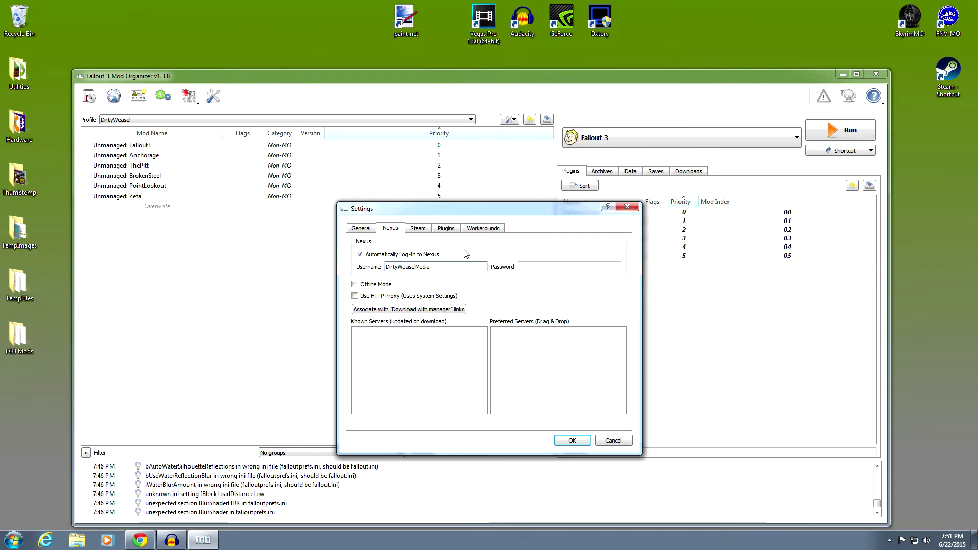
{"action": "left_click", "coordinate": [518, 272]}
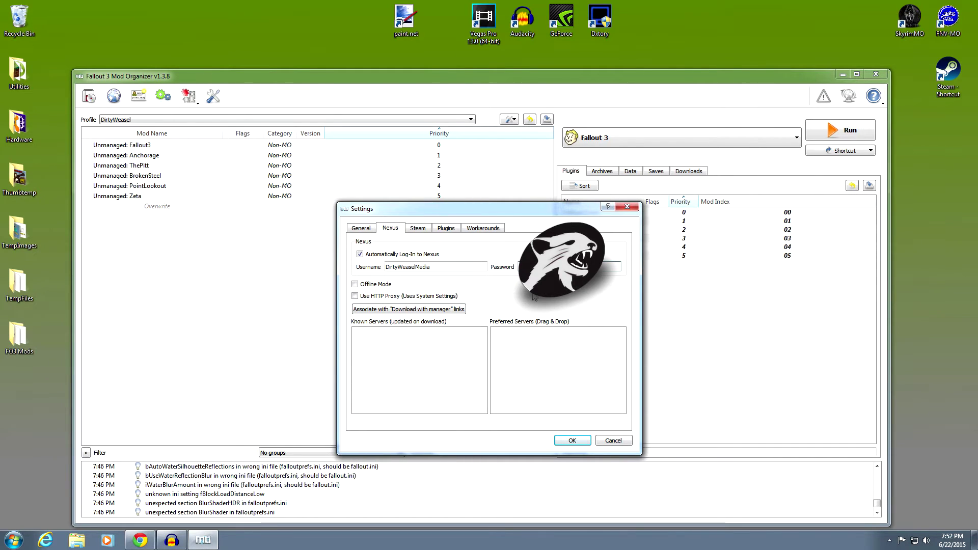
Associate Mod Organizer with Nexus 'Download with manager' links and save the settings.
{"action": "left_click", "coordinate": [402, 312]}
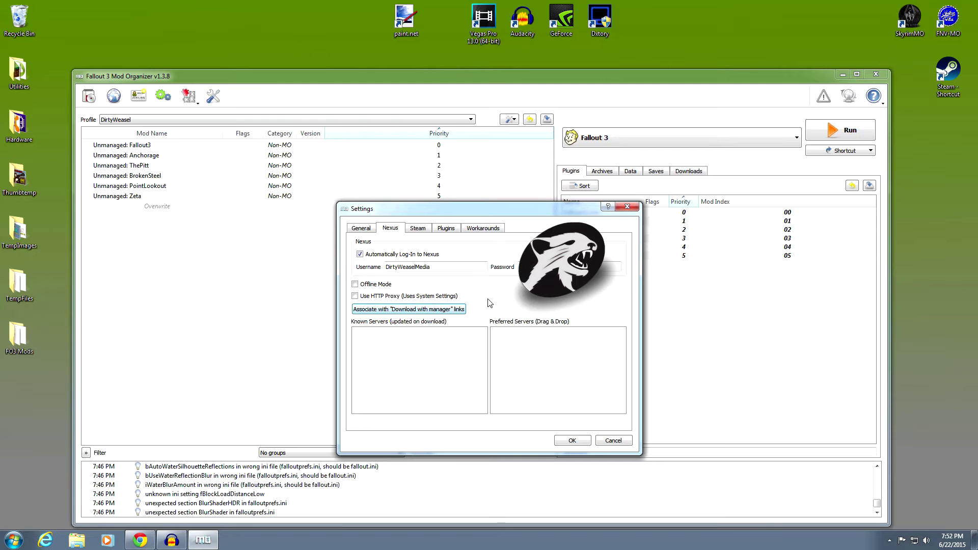
{"action": "left_click", "coordinate": [563, 441]}
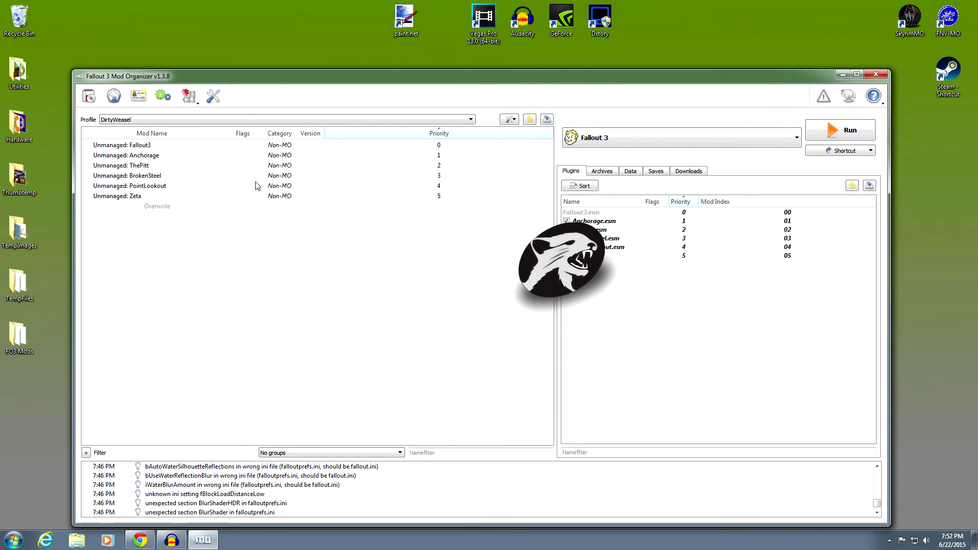
{"action": "left_click", "coordinate": [213, 96]}
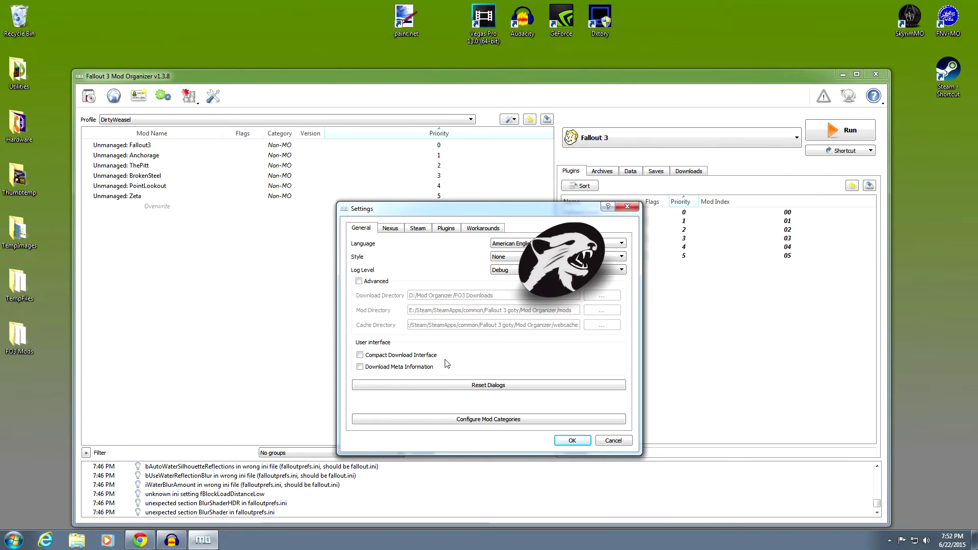
Review the Nexus, Steam and Plugins settings pages.
{"action": "left_click", "coordinate": [390, 229]}
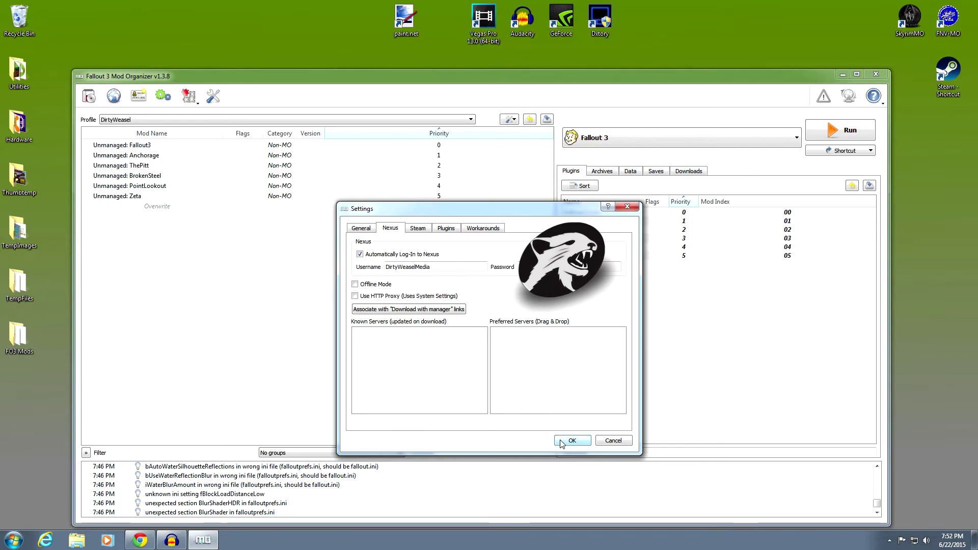
{"action": "left_click", "coordinate": [421, 229]}
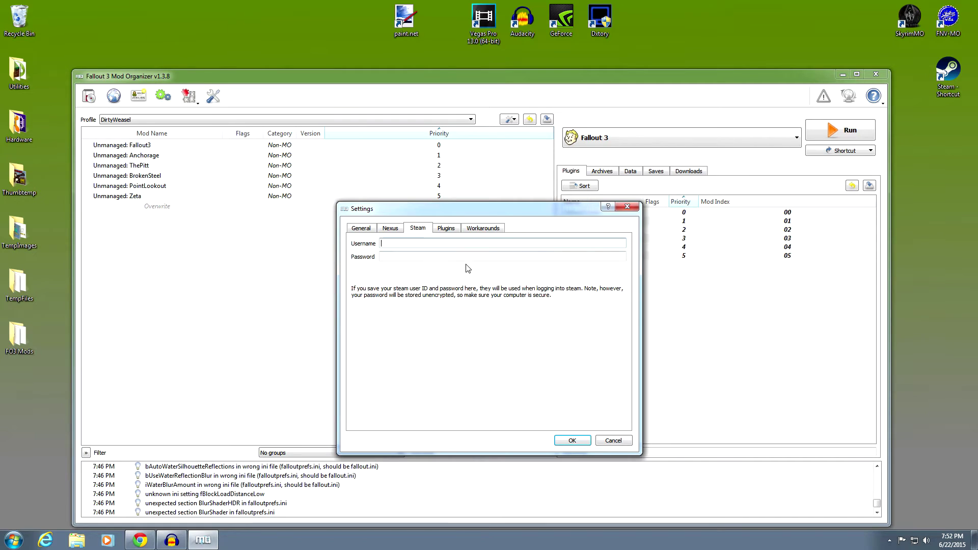
{"action": "left_click", "coordinate": [447, 229]}
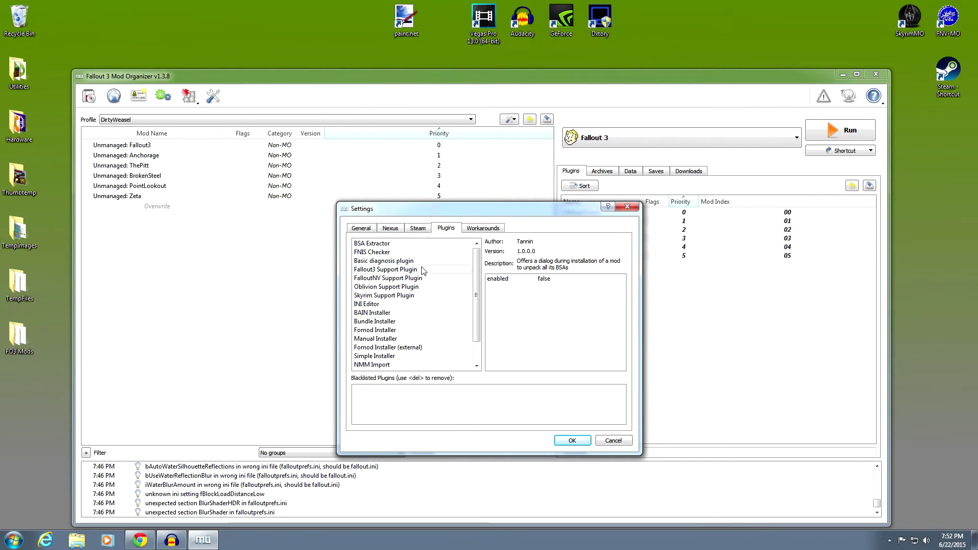
{"action": "scroll", "coordinate": [476, 262], "scroll_direction": "down", "scroll_amount": 1}
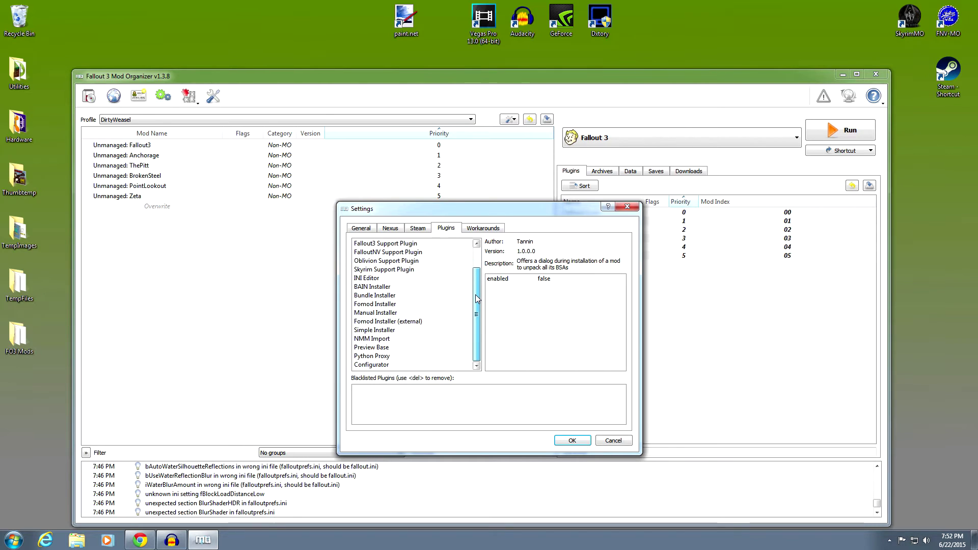
{"action": "scroll", "coordinate": [477, 275], "scroll_direction": "up", "scroll_amount": 1}
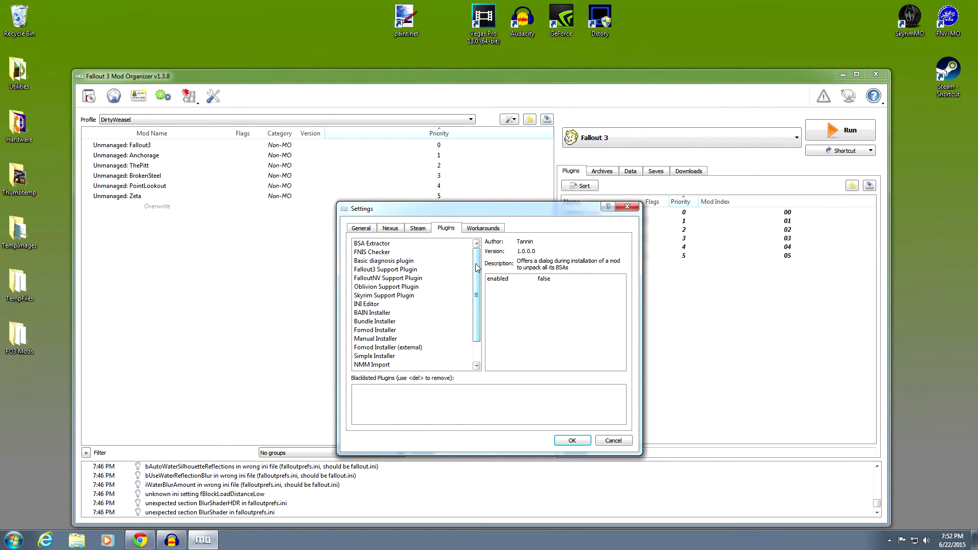
{"action": "left_click_drag", "start_coordinate": [476, 264], "coordinate": [479, 293]}
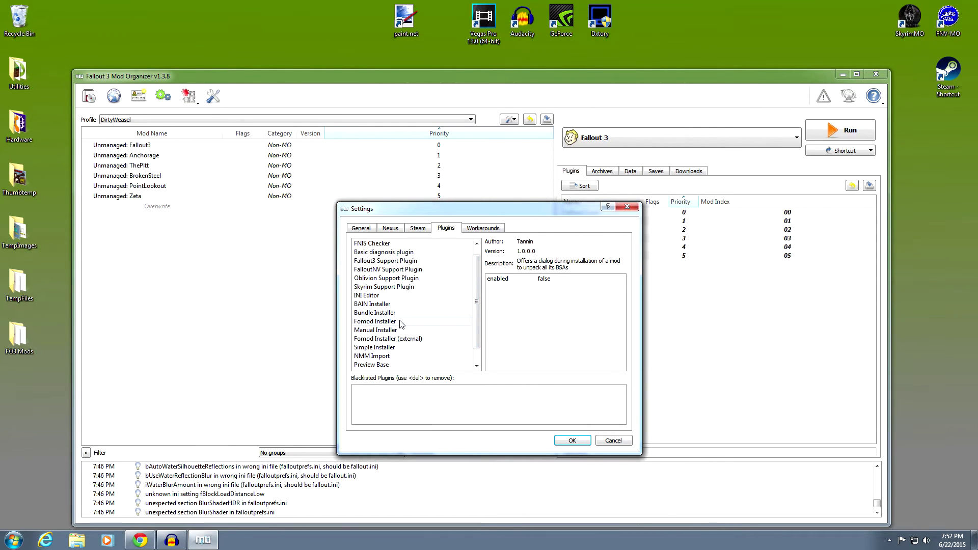
Toggle Fomod Installer's enabled value to False and back to true, leaving it enabled.
{"action": "left_click", "coordinate": [401, 323]}
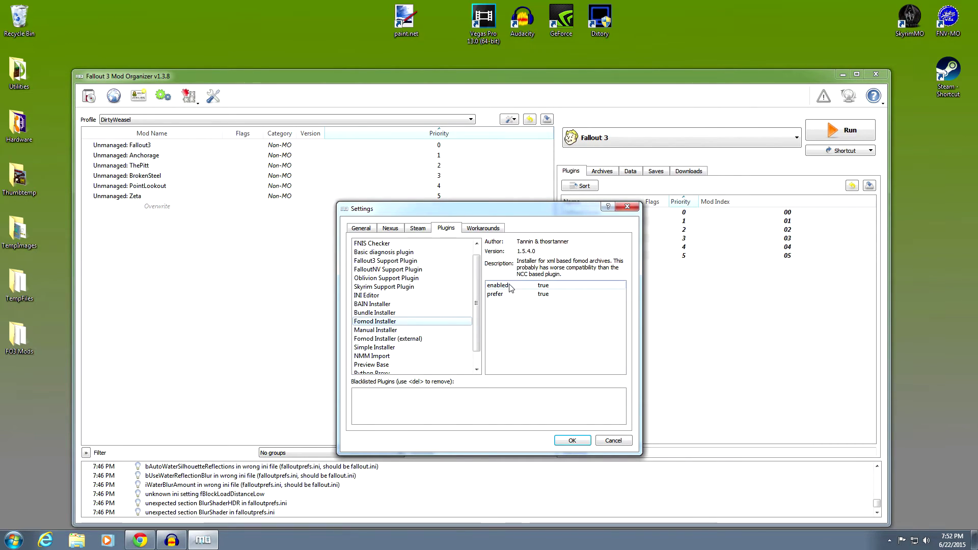
{"action": "double_click", "coordinate": [543, 286]}
{"action": "left_click", "coordinate": [622, 285]}
{"action": "left_click", "coordinate": [586, 302]}
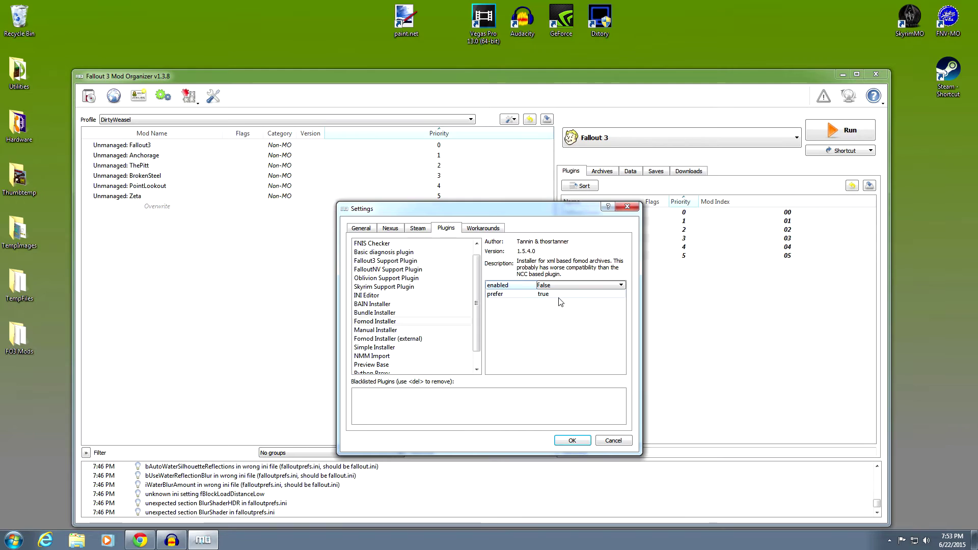
{"action": "left_click", "coordinate": [581, 286]}
{"action": "left_click", "coordinate": [583, 300]}
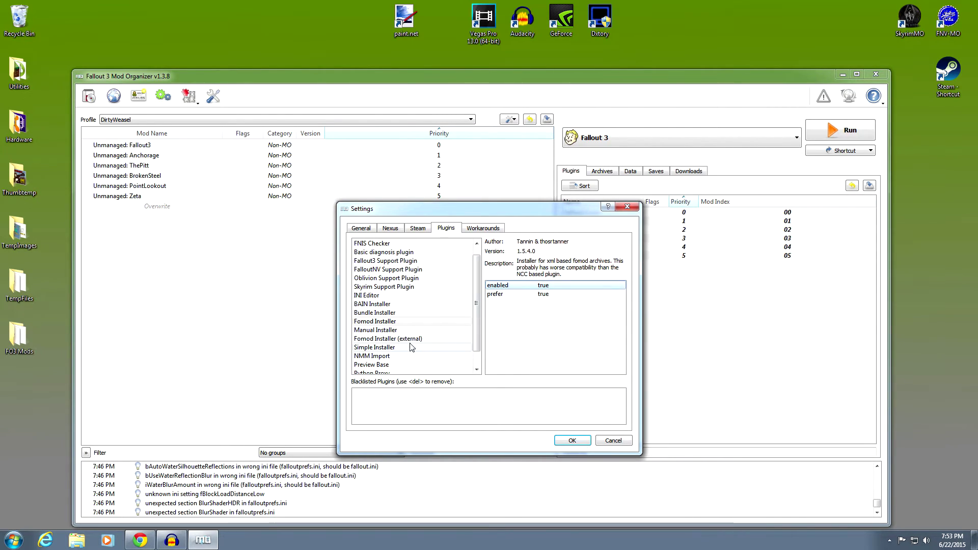
{"action": "key", "text": "Down"}
{"action": "key", "text": "Up"}
{"action": "key", "text": "Up"}
{"action": "key", "text": "Up"}
{"action": "key", "text": "Up"}
{"action": "key", "text": "Up"}
{"action": "key", "text": "Up"}
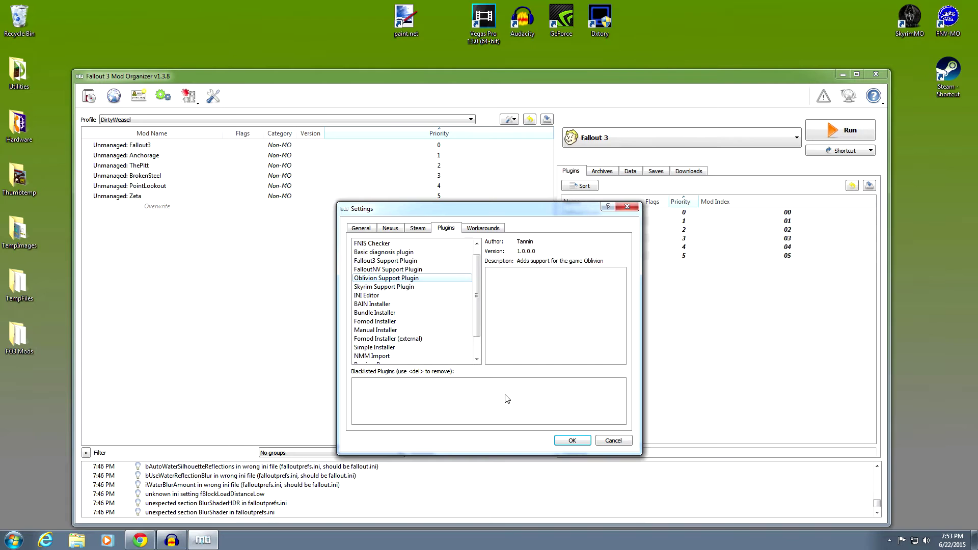
{"action": "left_click", "coordinate": [495, 229]}
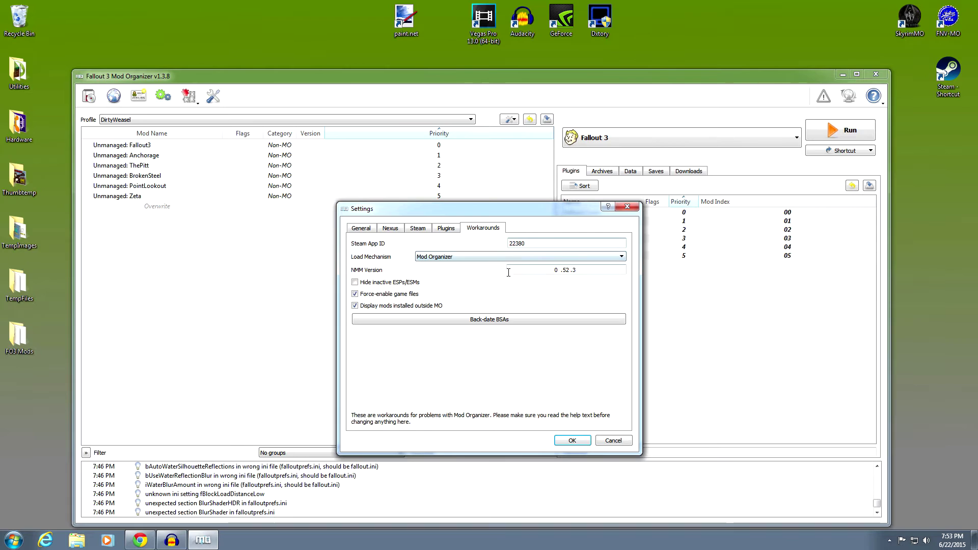
Change the NMM Version workaround to 0.55.6 and bring Chrome to the front.
{"action": "left_click_drag", "start_coordinate": [579, 272], "coordinate": [566, 270]}
{"action": "type", "text": "5 .6"}
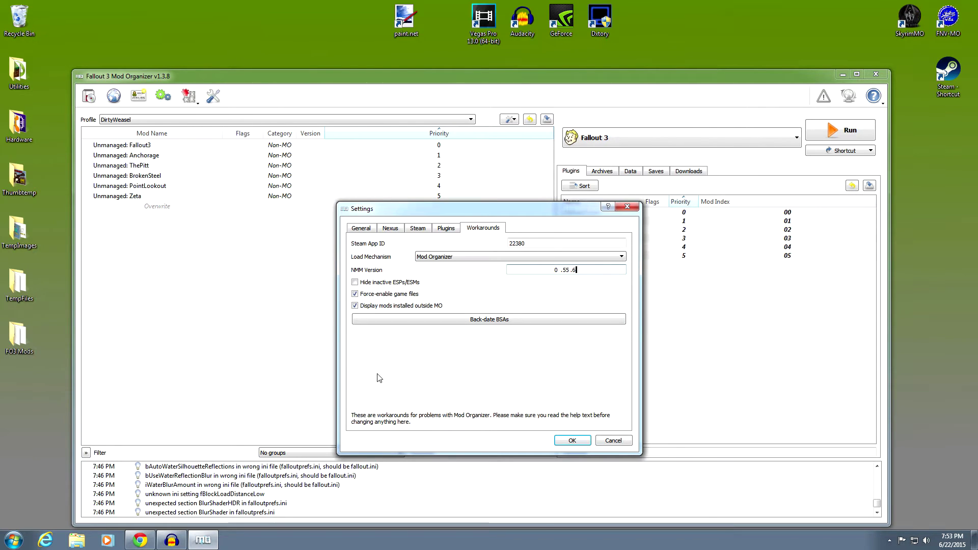
{"action": "left_click", "coordinate": [140, 540]}
Check the Mod Organizer files page on Nexus, then minimize Chrome to return to Workarounds.
{"action": "left_click", "coordinate": [62, 5]}
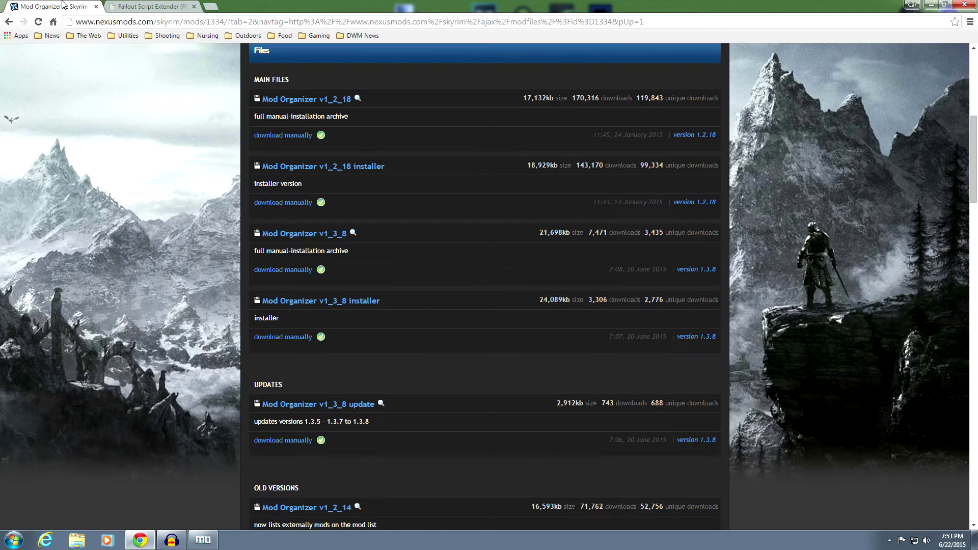
{"action": "scroll", "coordinate": [396, 151], "scroll_direction": "up", "scroll_amount": 7}
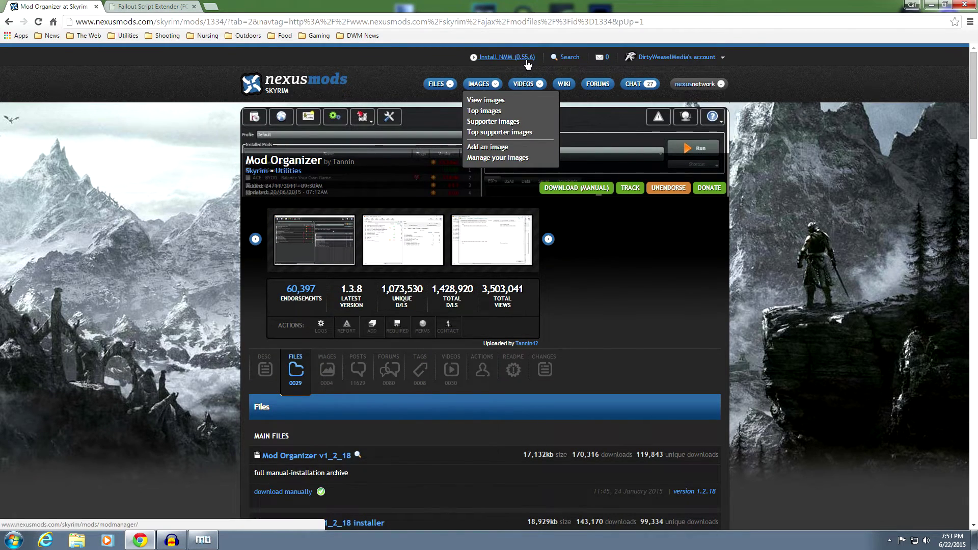
{"action": "left_click", "coordinate": [933, 5]}
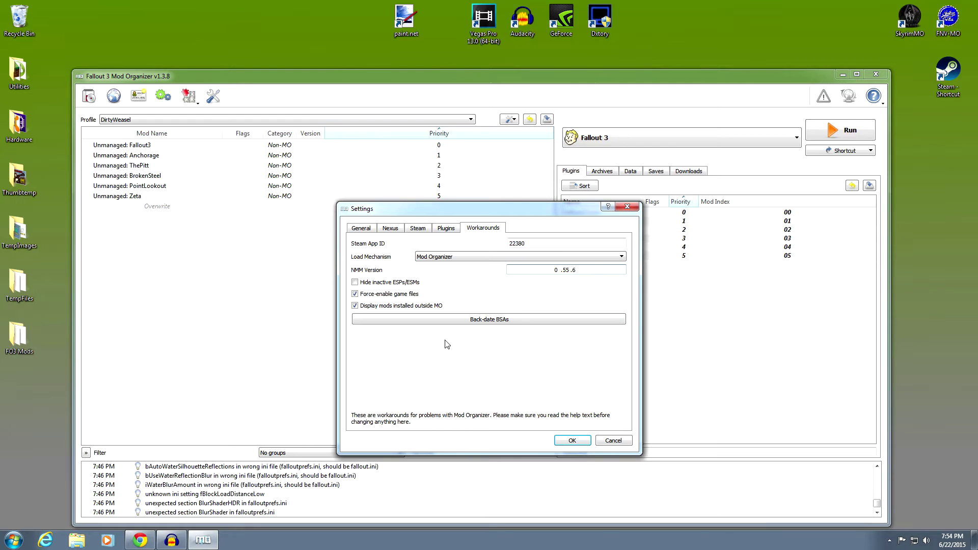
Apply the settings, glance at the mod list's bulk actions, and create a mod list backup.
{"action": "left_click", "coordinate": [573, 442]}
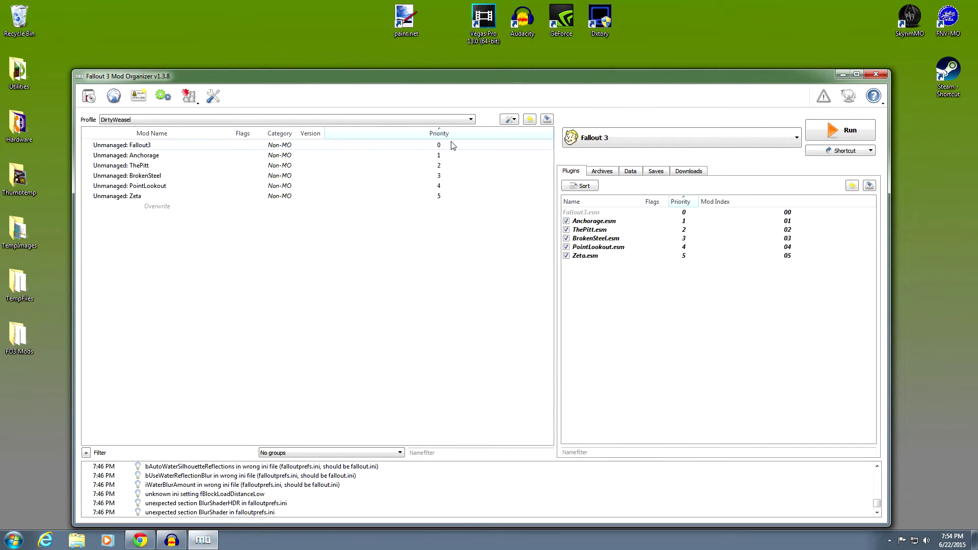
{"action": "left_click", "coordinate": [514, 120]}
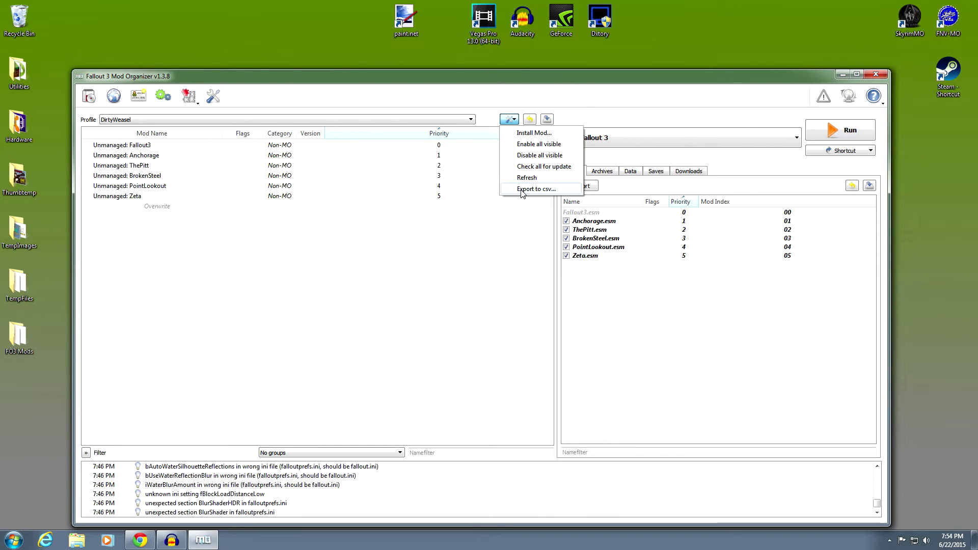
{"action": "left_click", "coordinate": [536, 110]}
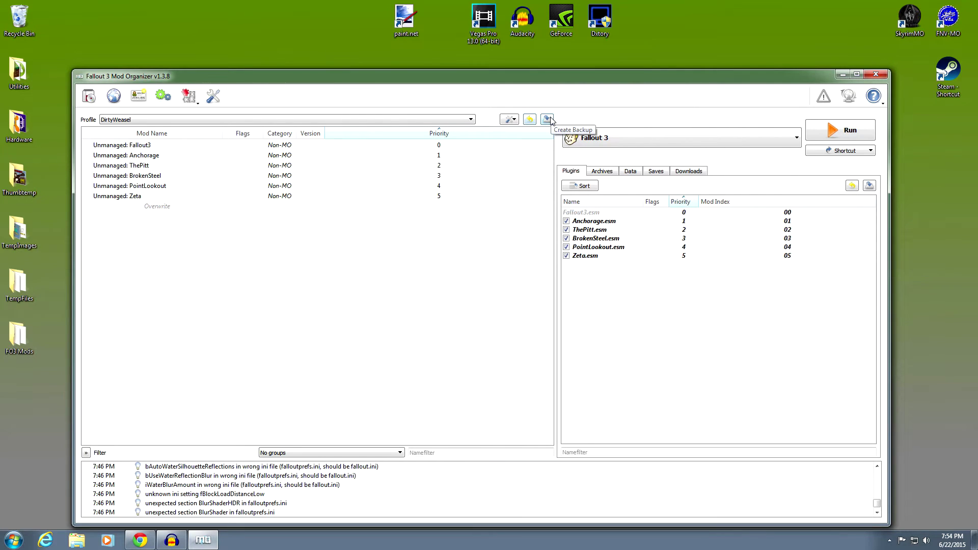
{"action": "left_click", "coordinate": [549, 123]}
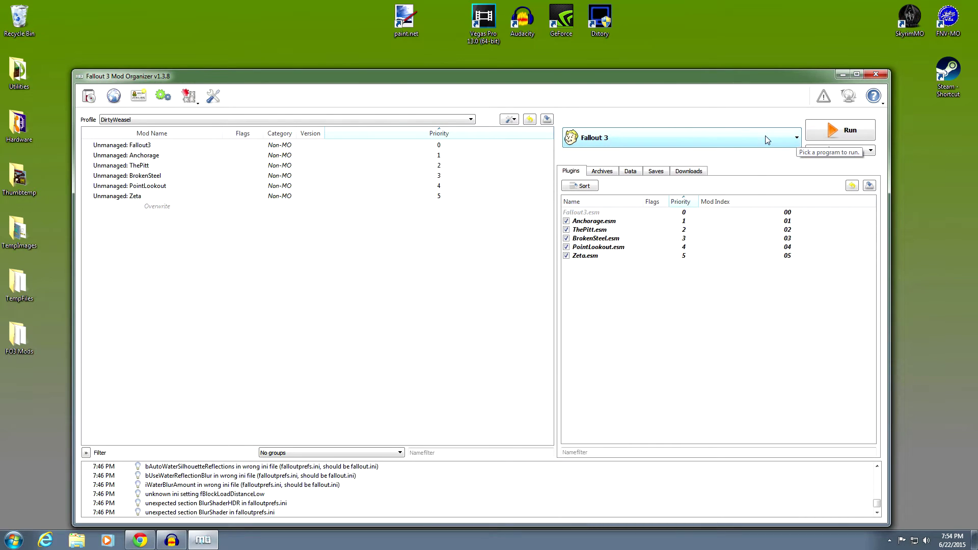
Add a LOOT shortcut to the toolbar, then set Fallout 3 back as the program to run.
{"action": "left_click", "coordinate": [796, 140]}
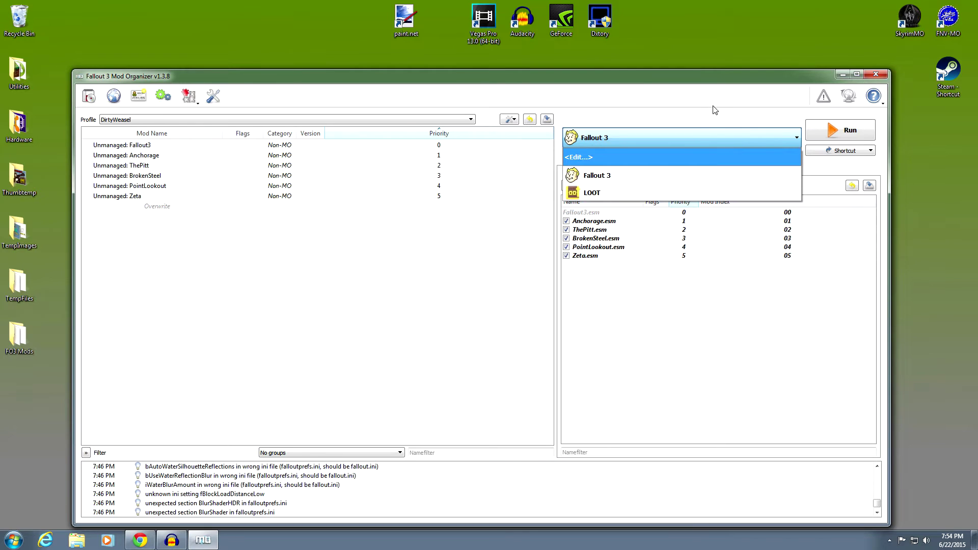
{"action": "left_click", "coordinate": [632, 194]}
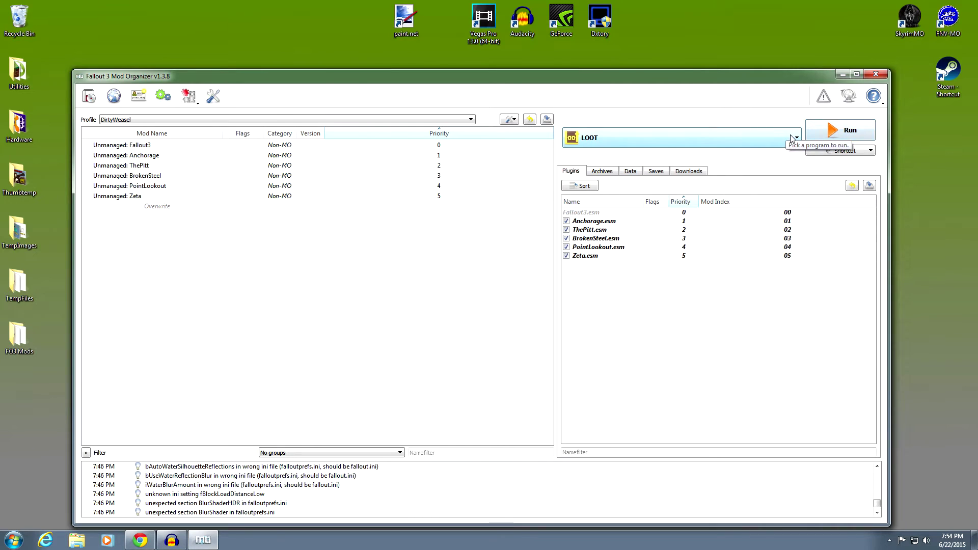
{"action": "left_click", "coordinate": [793, 139]}
{"action": "left_click", "coordinate": [646, 174]}
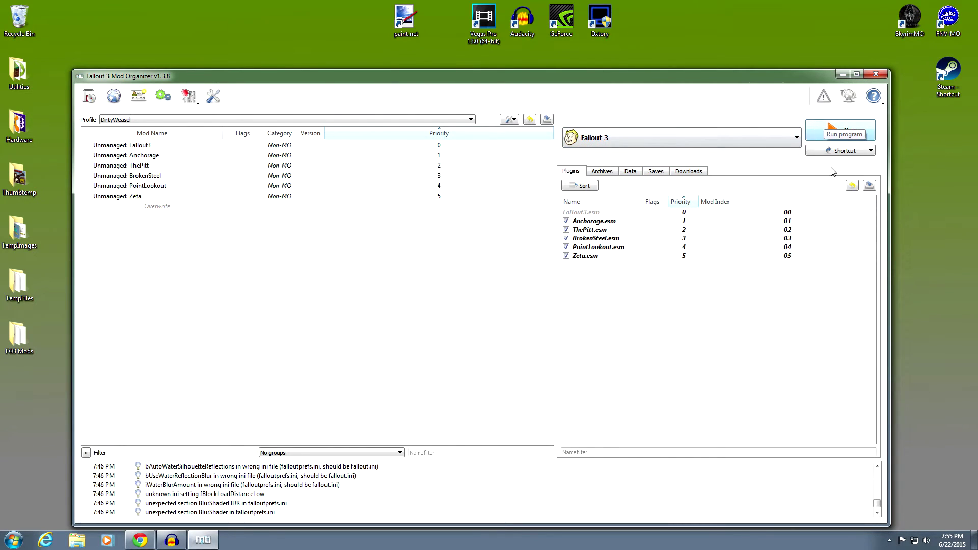
{"action": "left_click", "coordinate": [871, 151]}
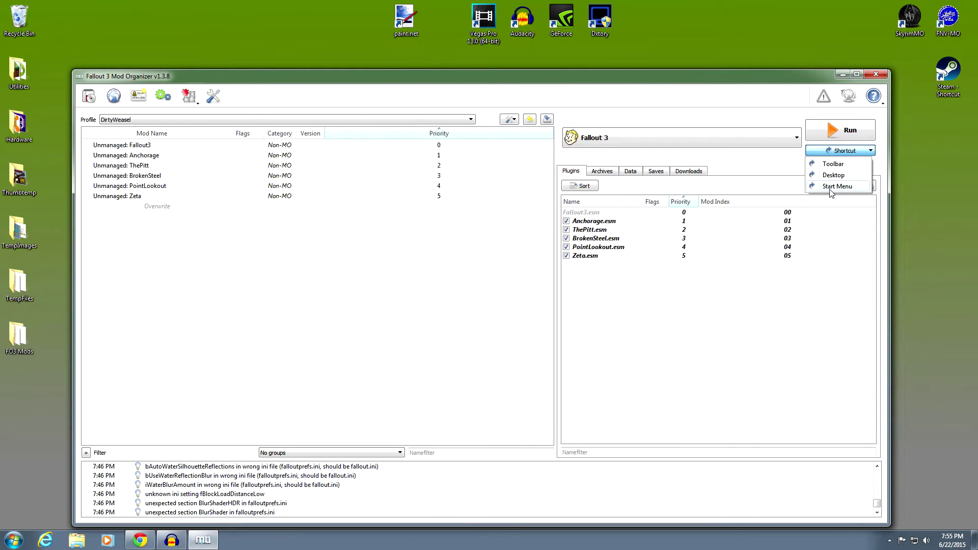
{"action": "left_click", "coordinate": [780, 172]}
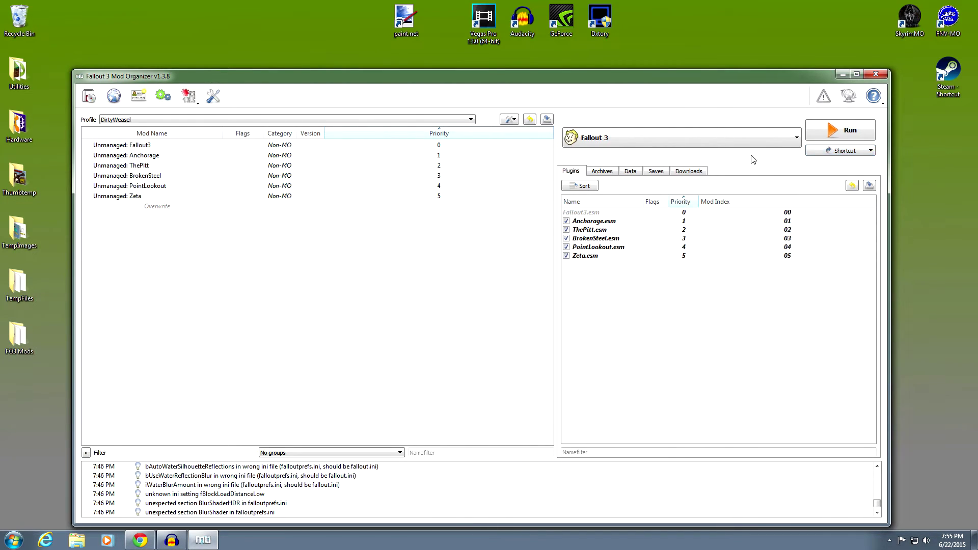
{"action": "left_click", "coordinate": [794, 136]}
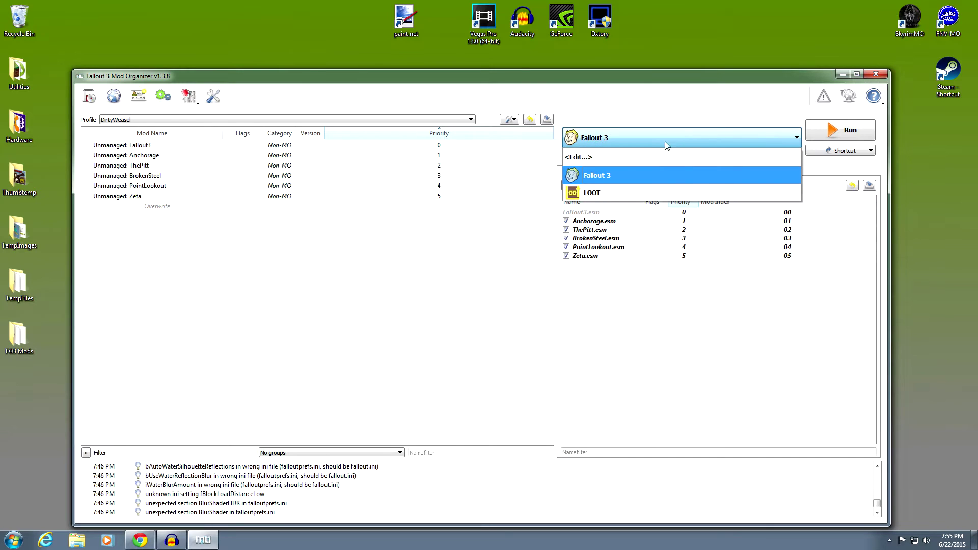
{"action": "left_click", "coordinate": [643, 192]}
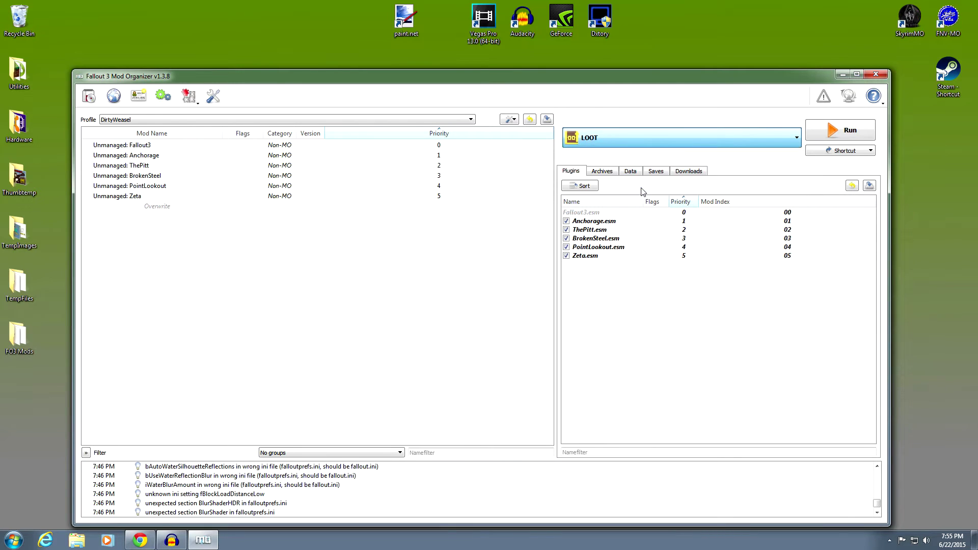
{"action": "left_click", "coordinate": [870, 151]}
{"action": "left_click", "coordinate": [839, 164]}
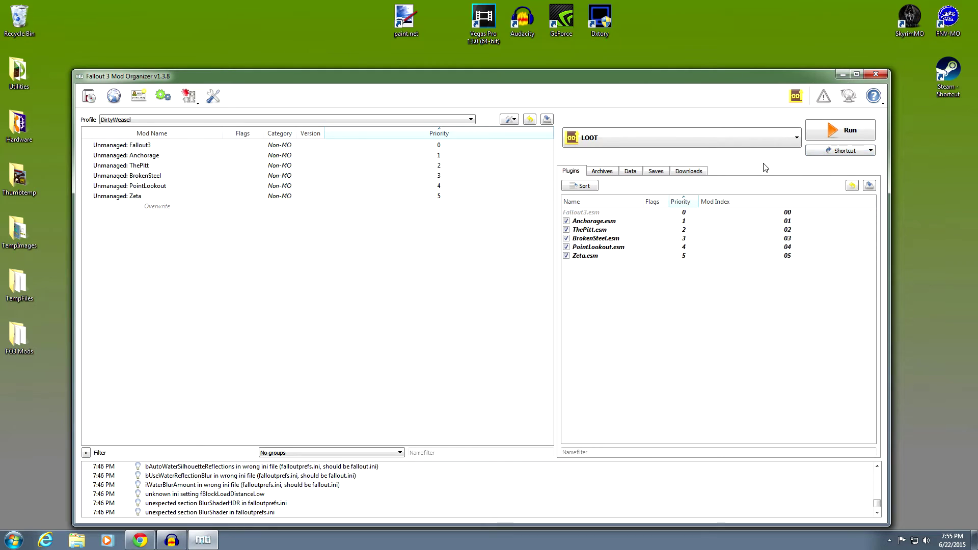
{"action": "left_click", "coordinate": [796, 138]}
{"action": "left_click", "coordinate": [612, 179]}
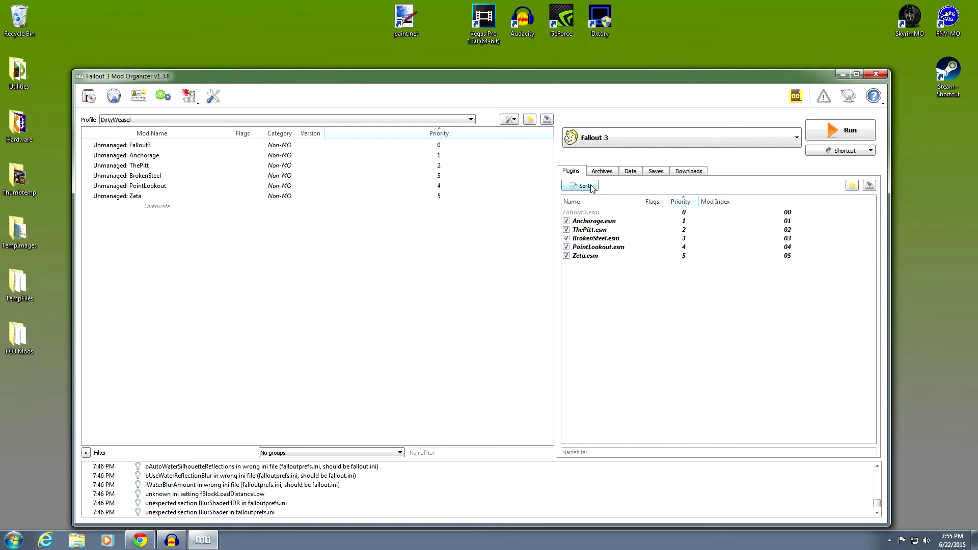
Run LOOT's Sort on the Plugins tab to reorder the plugin load order.
{"action": "left_click", "coordinate": [574, 188]}
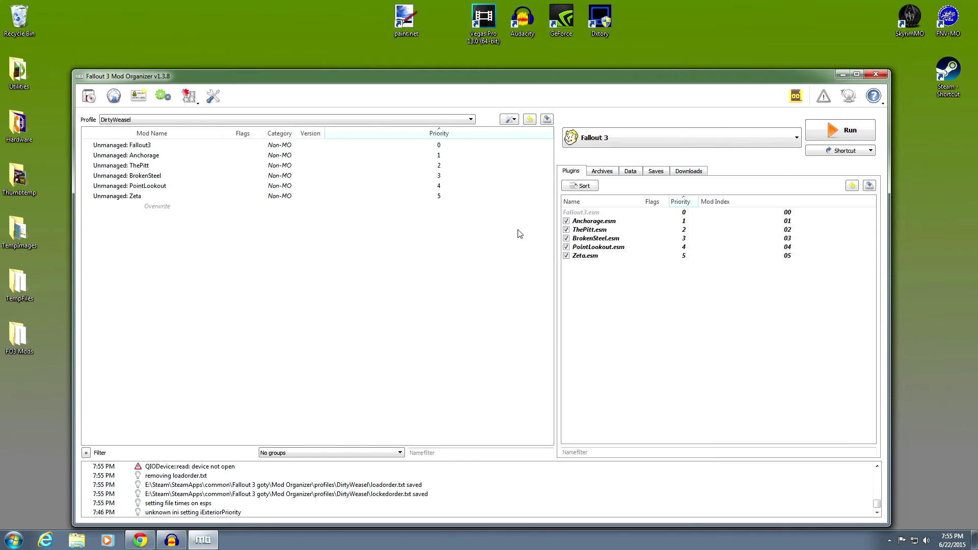
{"action": "mouse_move", "coordinate": [600, 262]}
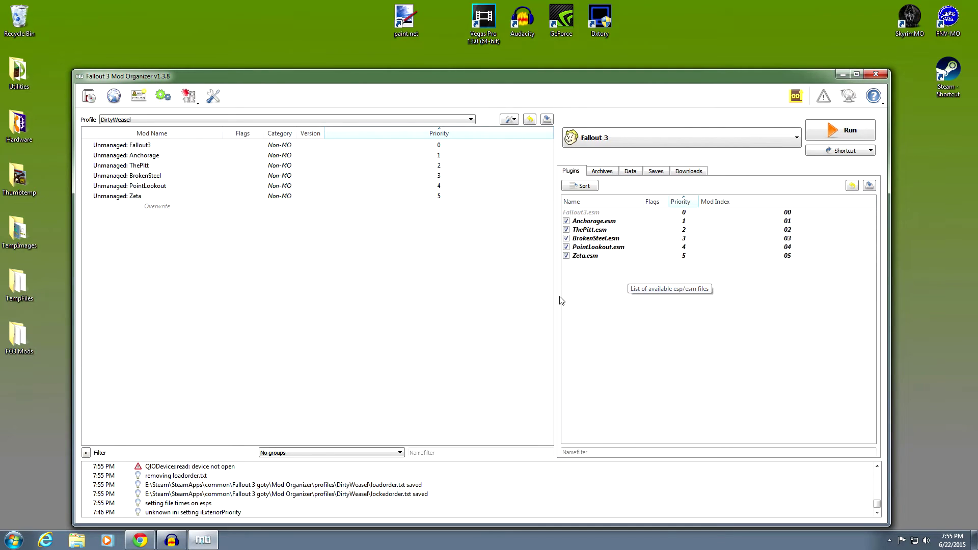
{"action": "left_click", "coordinate": [584, 186]}
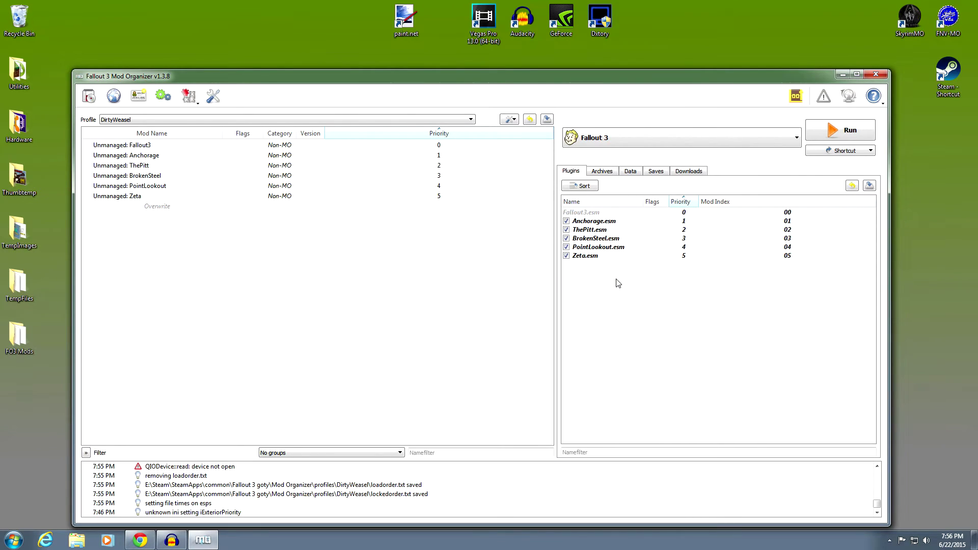
Review the Archives list and browse the Data tab, expanding and collapsing the Music folder.
{"action": "left_click", "coordinate": [611, 170]}
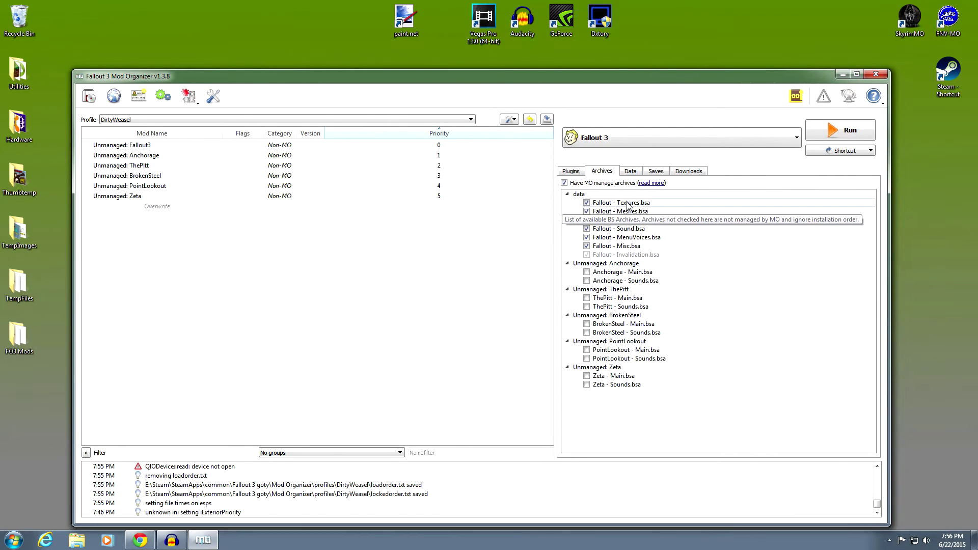
{"action": "mouse_move", "coordinate": [572, 188]}
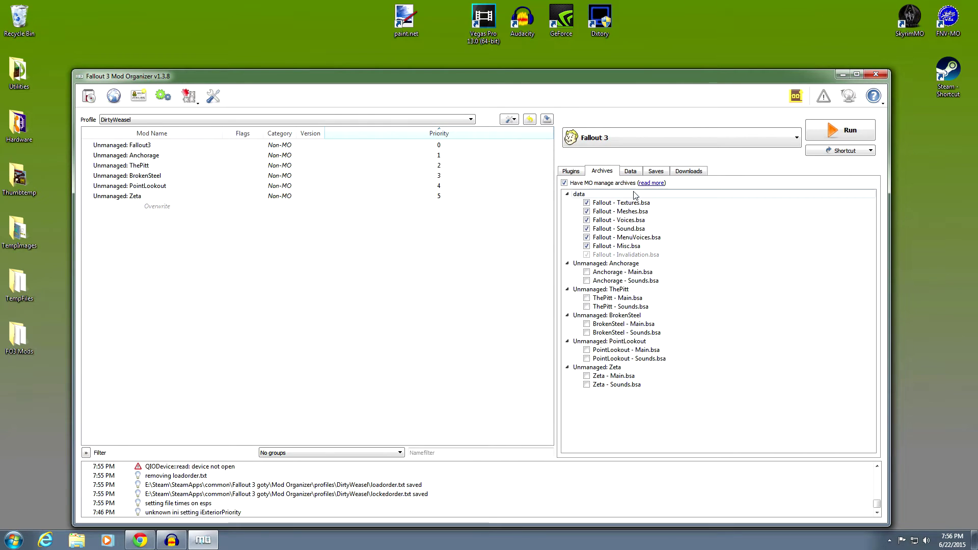
{"action": "left_click", "coordinate": [636, 176]}
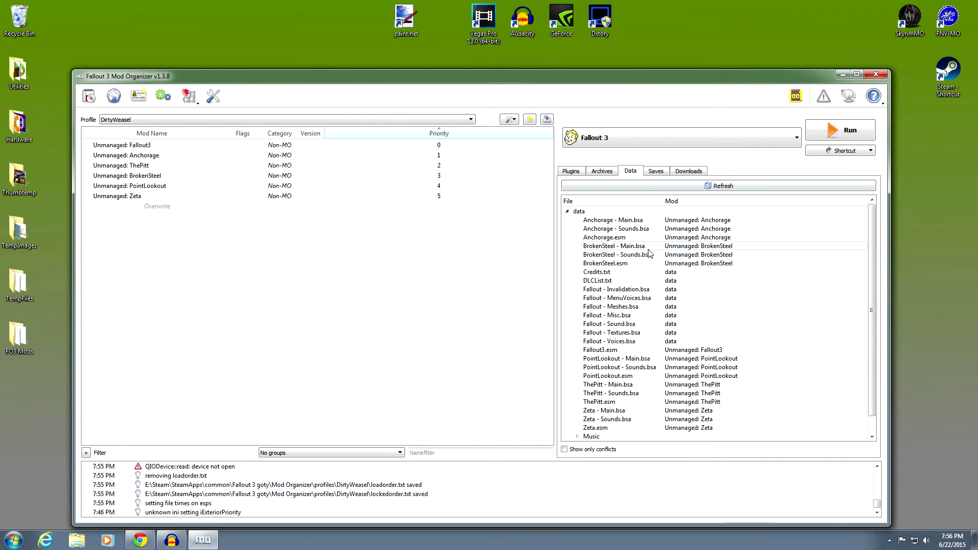
{"action": "scroll", "coordinate": [675, 258], "scroll_direction": "down", "scroll_amount": 1}
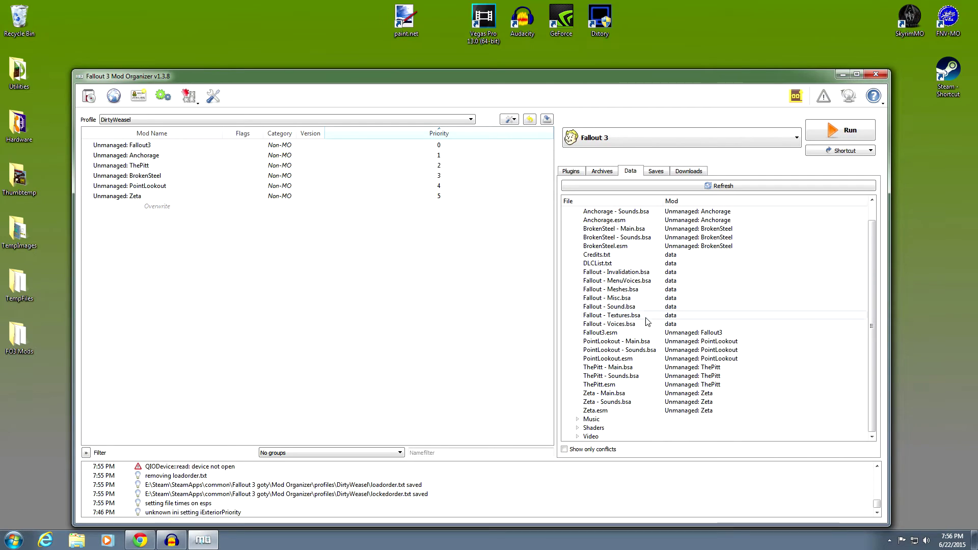
{"action": "scroll", "coordinate": [636, 339], "scroll_direction": "up", "scroll_amount": 1}
{"action": "scroll", "coordinate": [635, 347], "scroll_direction": "down", "scroll_amount": 1}
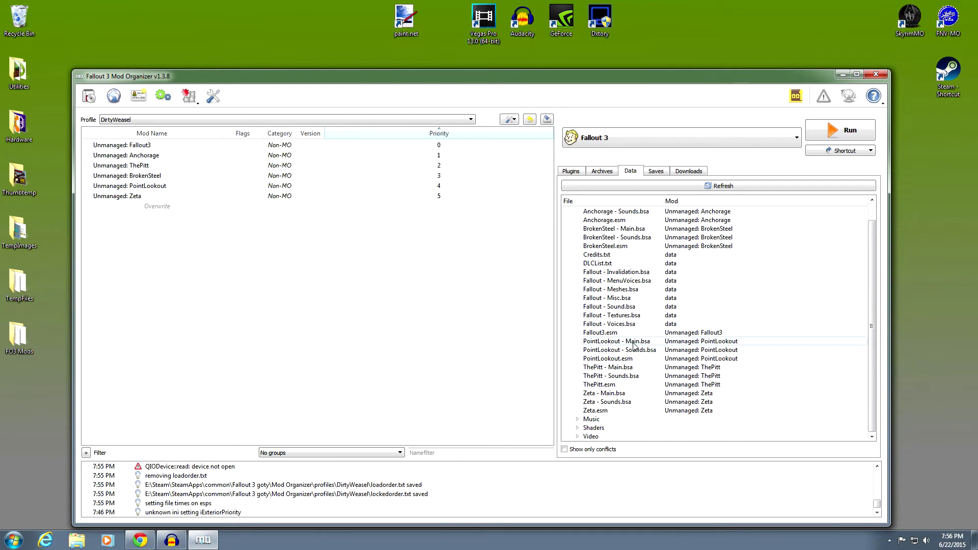
{"action": "left_click", "coordinate": [578, 419]}
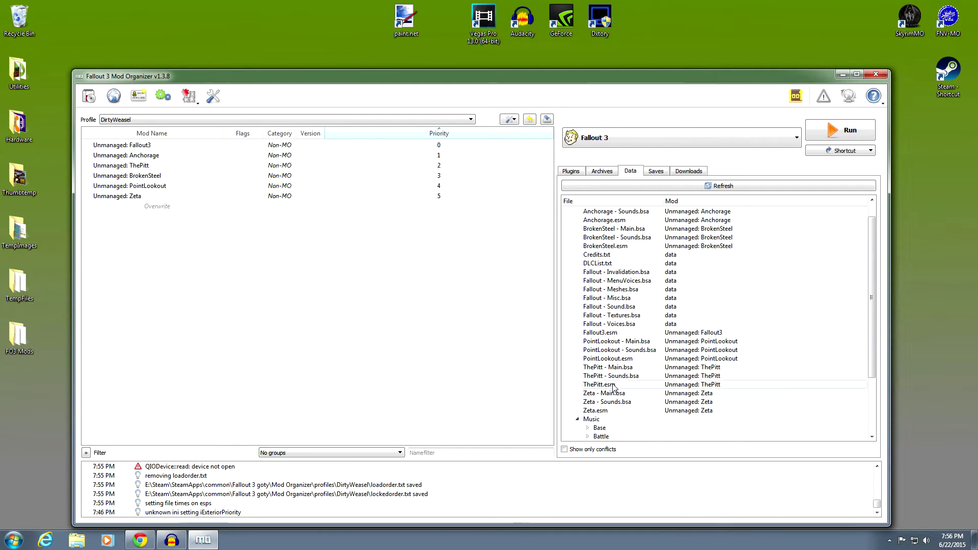
{"action": "scroll", "coordinate": [586, 423], "scroll_direction": "down", "scroll_amount": 3}
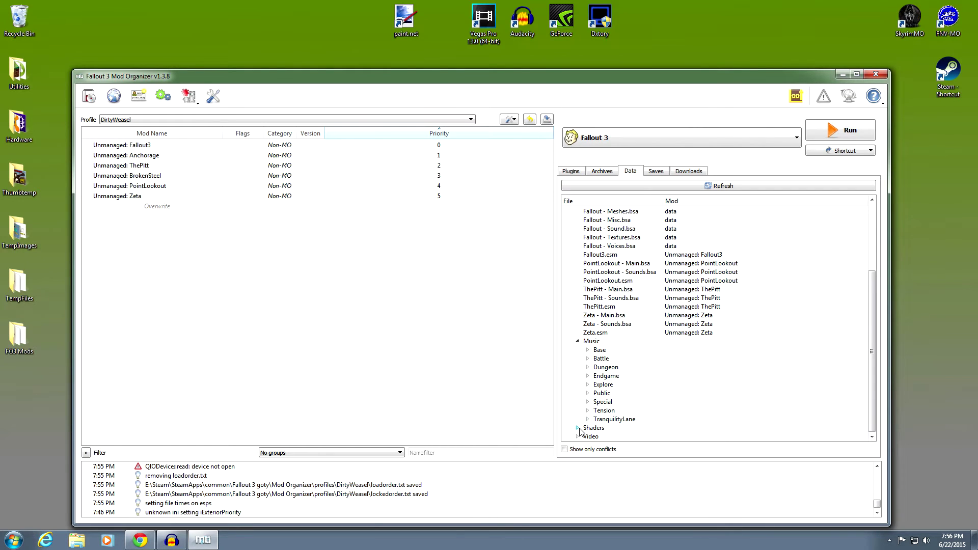
{"action": "left_click", "coordinate": [578, 342]}
{"action": "scroll", "coordinate": [662, 254], "scroll_direction": "up", "scroll_amount": 1}
{"action": "scroll", "coordinate": [651, 311], "scroll_direction": "down", "scroll_amount": 1}
{"action": "scroll", "coordinate": [653, 313], "scroll_direction": "up", "scroll_amount": 1}
{"action": "scroll", "coordinate": [647, 302], "scroll_direction": "down", "scroll_amount": 1}
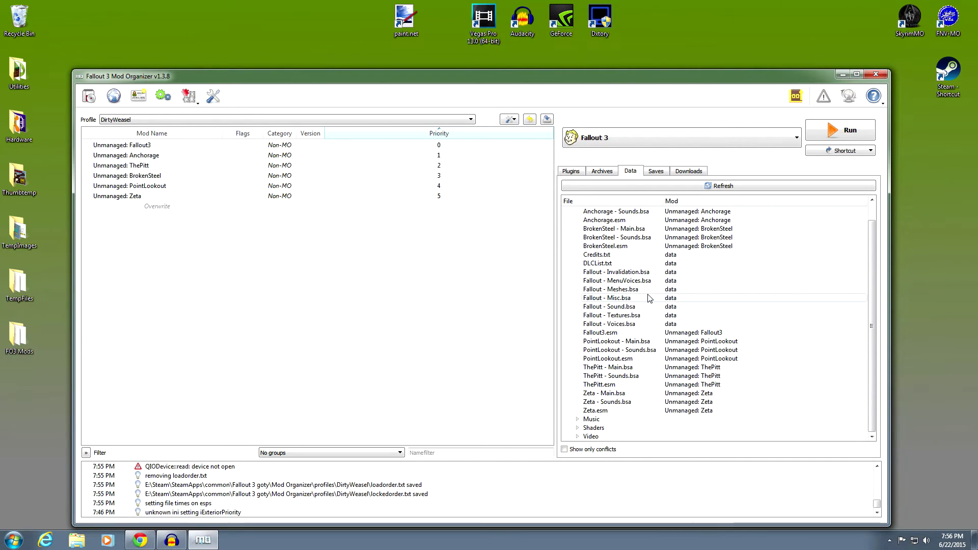
Check the Saves tab, sort the empty Downloads list by name, and nudge the window up.
{"action": "left_click", "coordinate": [656, 172]}
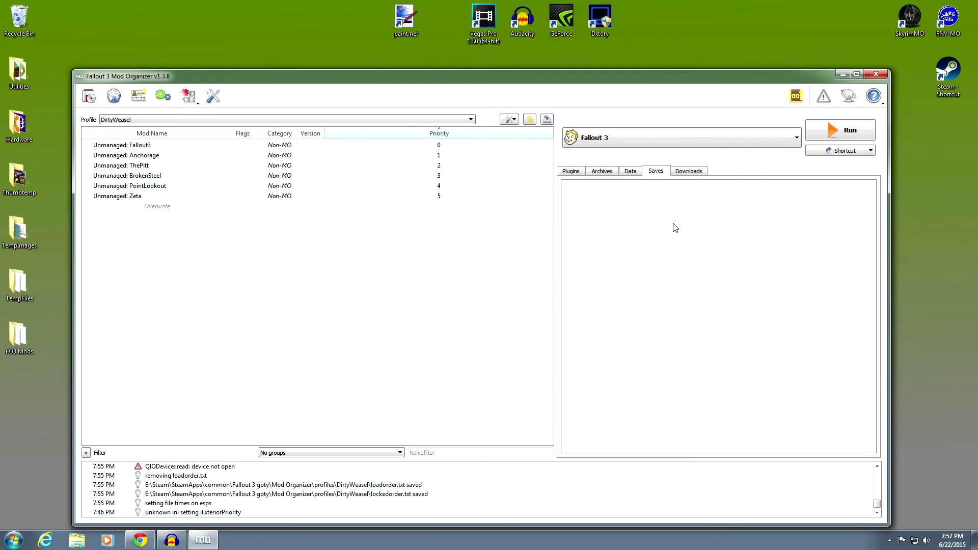
{"action": "left_click", "coordinate": [688, 173]}
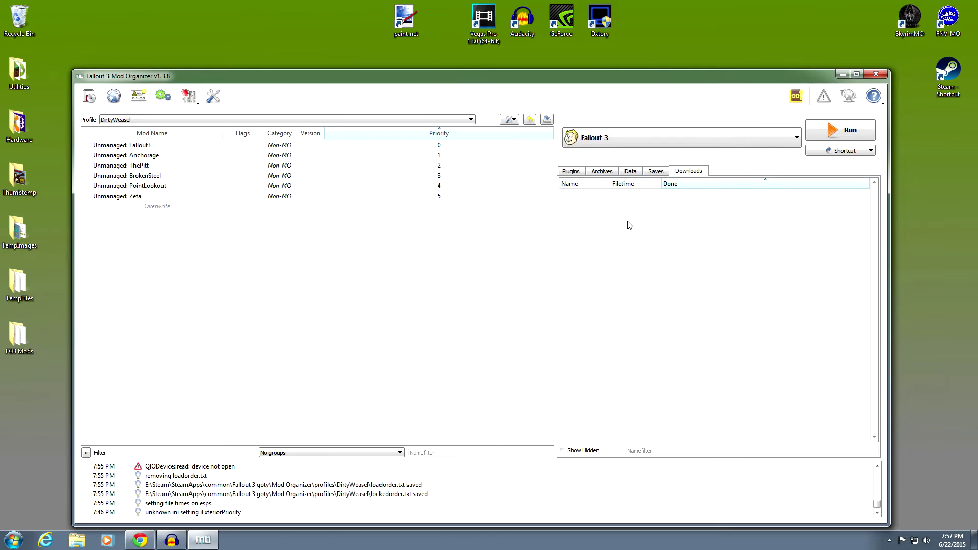
{"action": "left_click", "coordinate": [585, 186]}
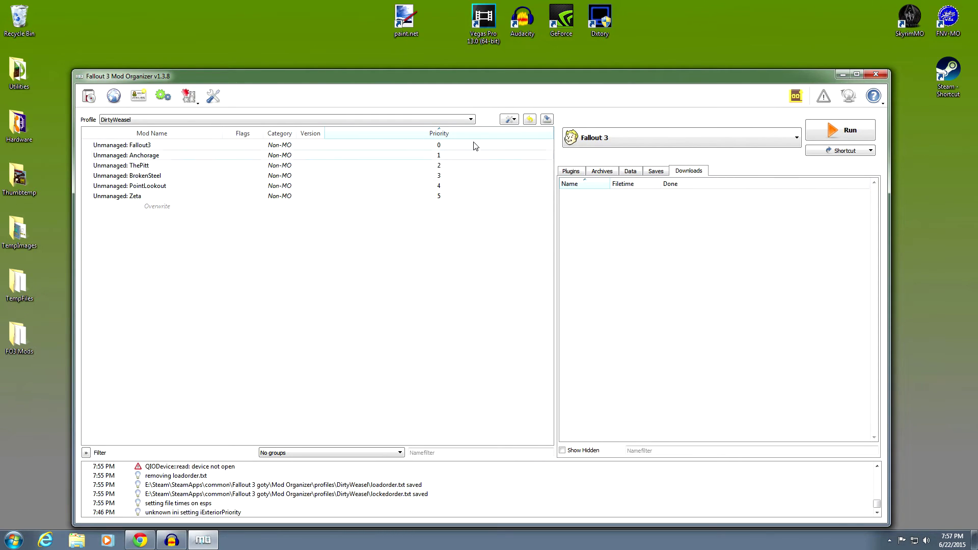
{"action": "left_click_drag", "start_coordinate": [482, 76], "coordinate": [482, 57]}
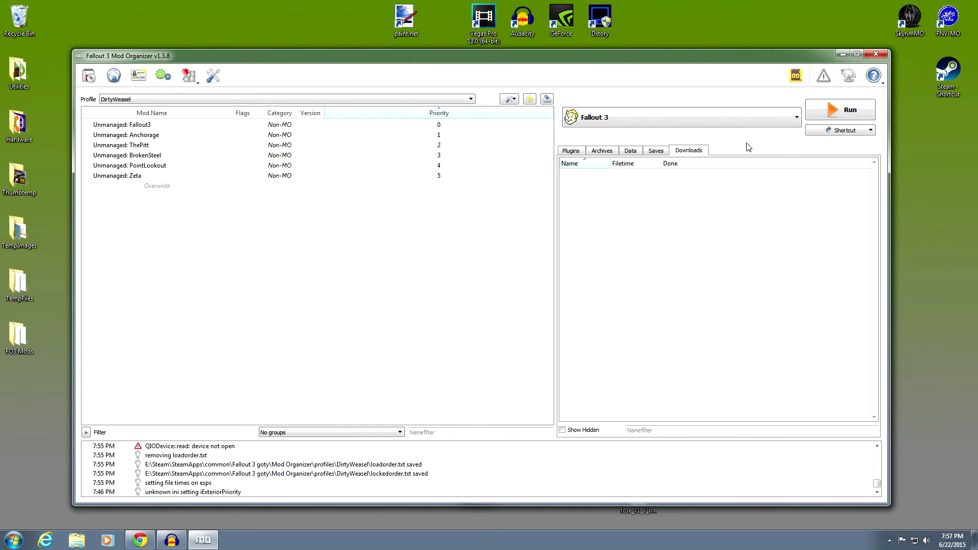
Close Mod Organizer and drag its installer from the desktop into the Recycle Bin.
{"action": "left_click", "coordinate": [879, 53]}
{"action": "left_click_drag", "start_coordinate": [450, 233], "coordinate": [20, 20]}
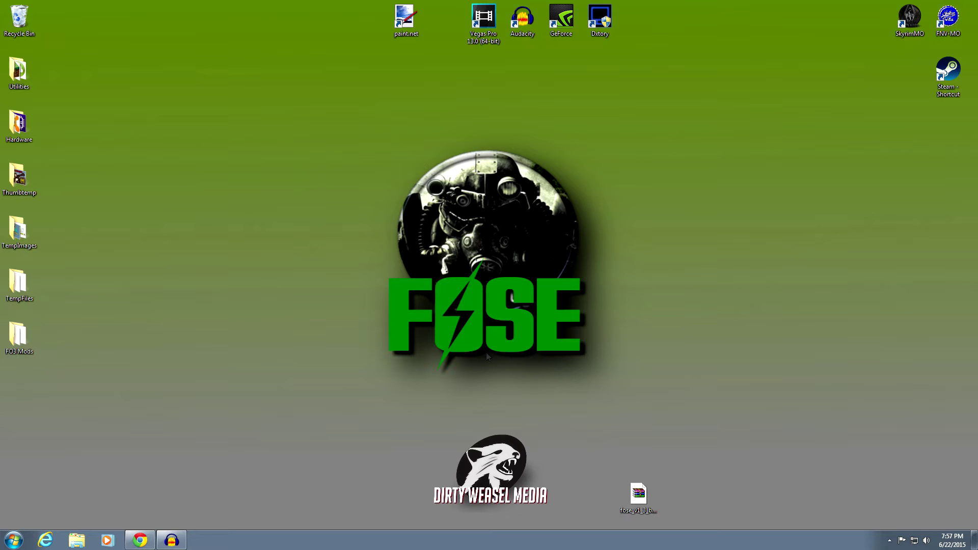
Bring Chrome back and show the Fallout Script Extender page listing v1.2 b2 and v1.3 b2 downloads.
{"action": "left_click", "coordinate": [142, 541]}
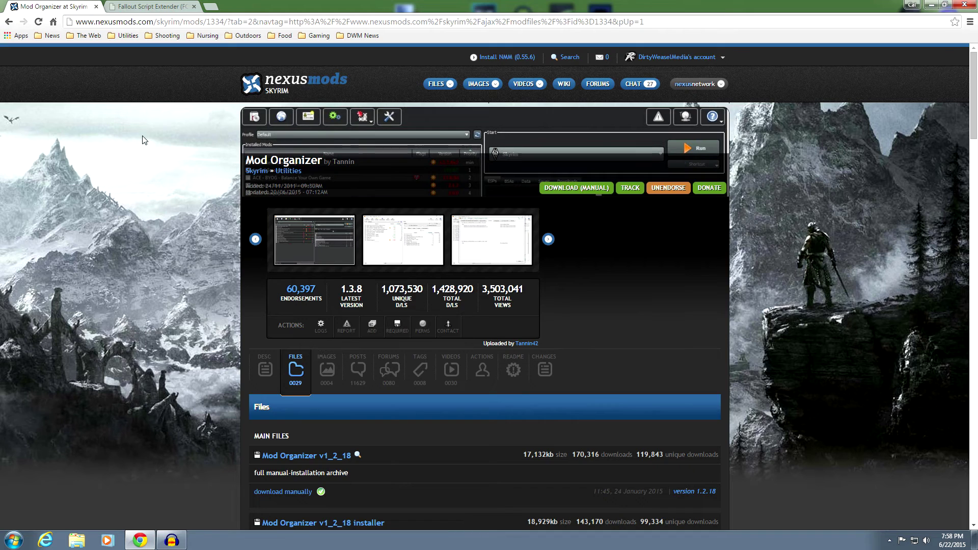
{"action": "left_click", "coordinate": [142, 7]}
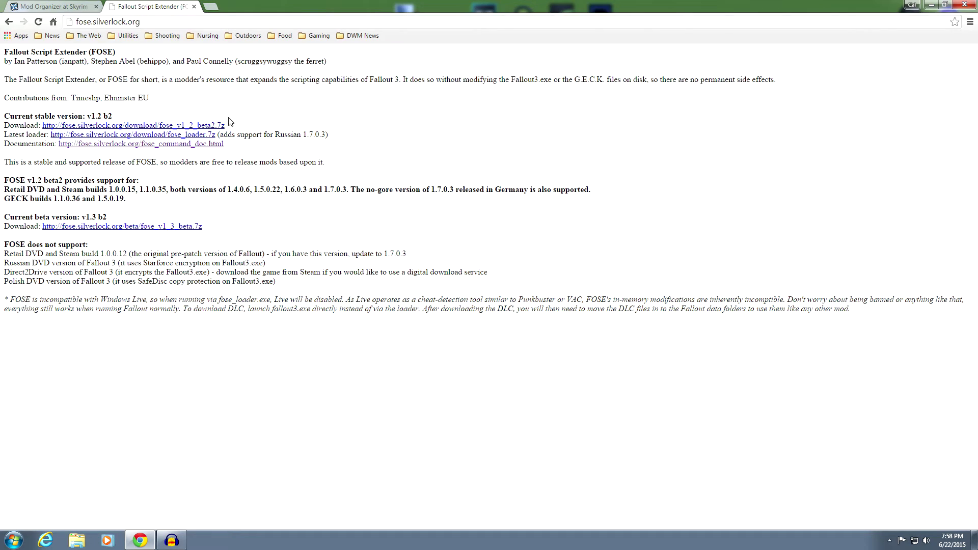
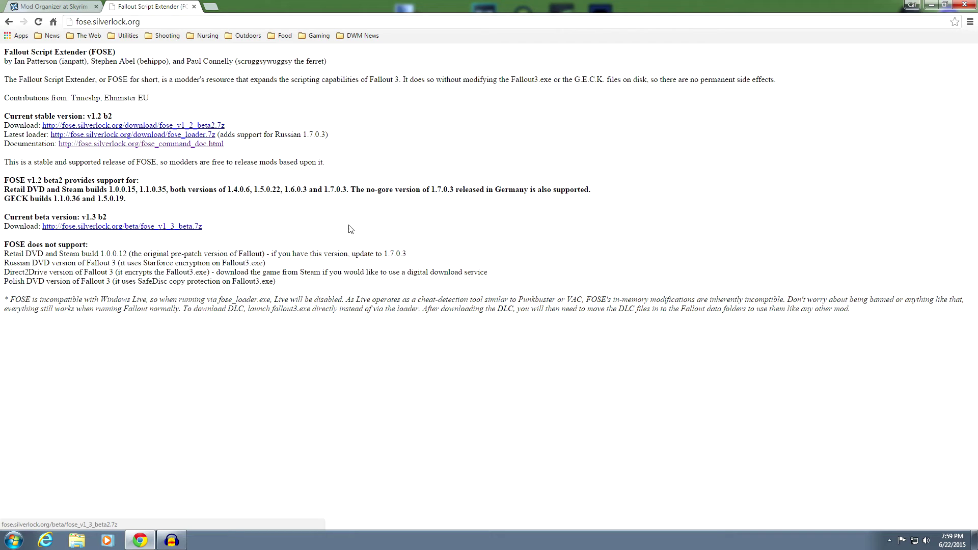
Minimize Chrome and move the downloaded fose_v1_3_beta2.7z archive icon to the desktop centre.
{"action": "left_click", "coordinate": [929, 6]}
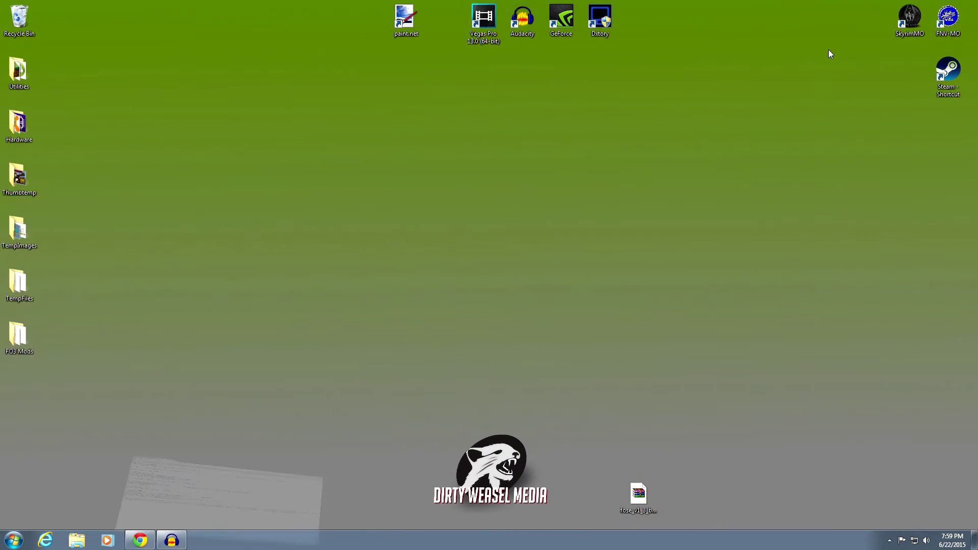
{"action": "left_click_drag", "start_coordinate": [638, 493], "coordinate": [566, 378]}
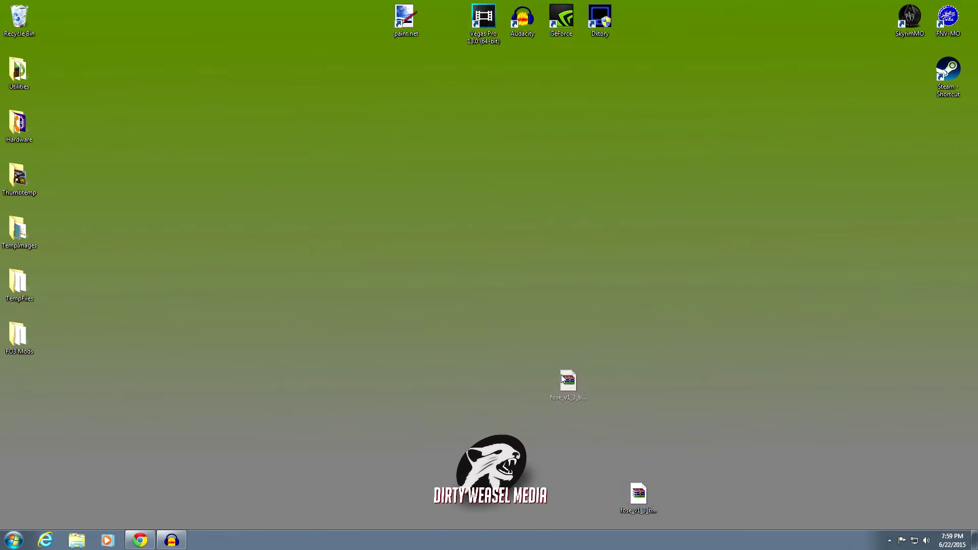
{"action": "left_click_drag", "start_coordinate": [468, 346], "coordinate": [469, 348]}
Open fose_v1_3_beta2.7z in WinRAR and inspect the src folder, fose_1_7.dll and fose_1_7ng.dll.
{"action": "double_click", "coordinate": [472, 342]}
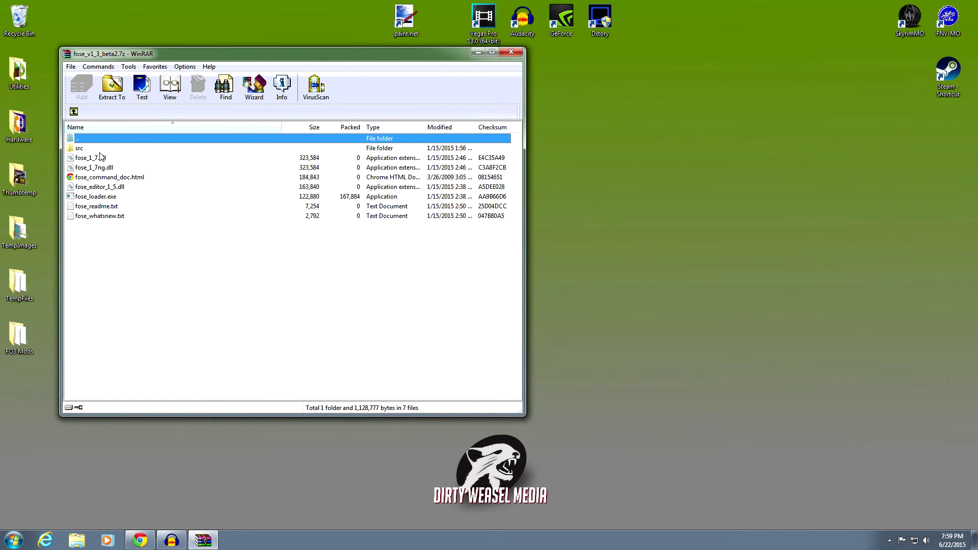
{"action": "left_click", "coordinate": [101, 159]}
{"action": "left_click", "coordinate": [100, 150]}
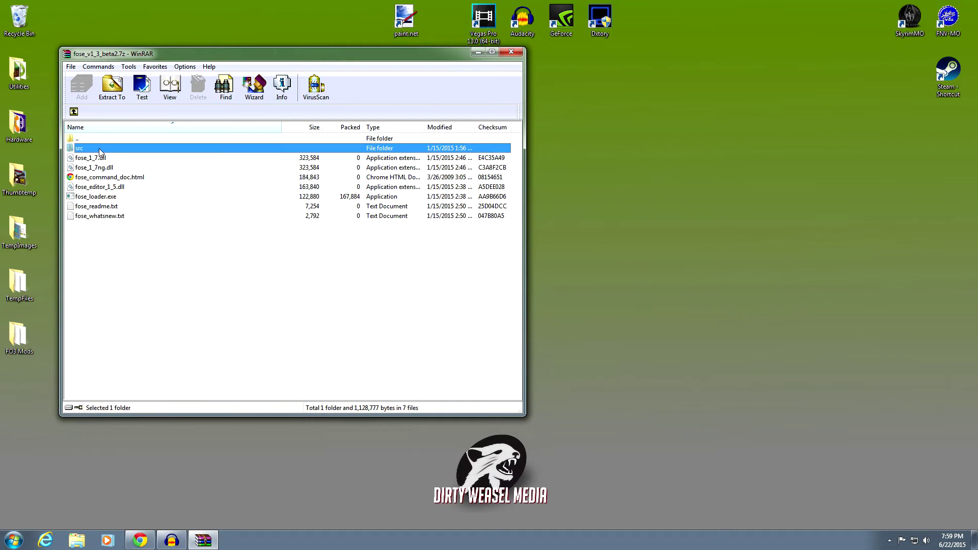
{"action": "left_click", "coordinate": [115, 158]}
{"action": "left_click", "coordinate": [113, 167]}
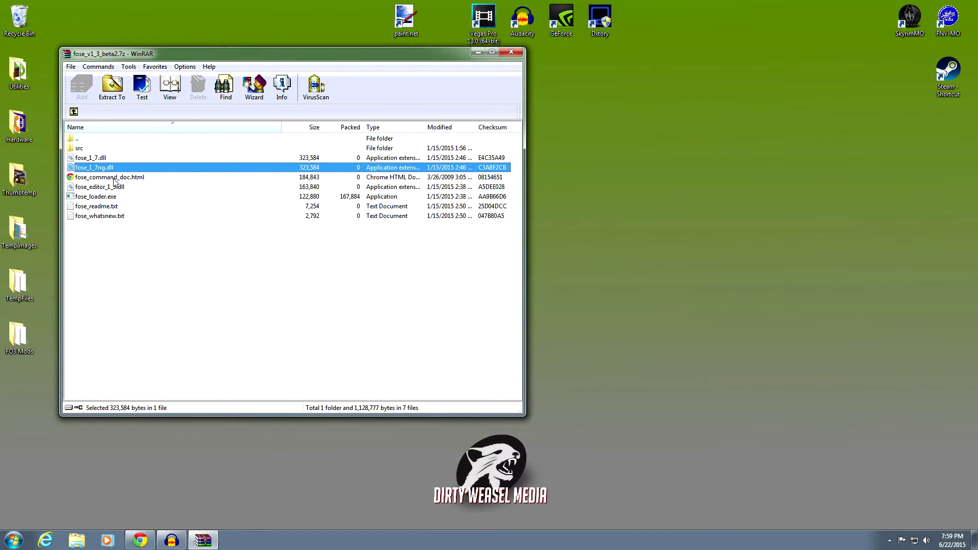
Review fose_command_doc.html, fose_editor_1_5.dll, fose_loader.exe and the readme files, then open Windows Explorer.
{"action": "left_click", "coordinate": [115, 178]}
{"action": "left_click", "coordinate": [116, 187]}
{"action": "left_click", "coordinate": [115, 197]}
{"action": "left_click", "coordinate": [115, 207]}
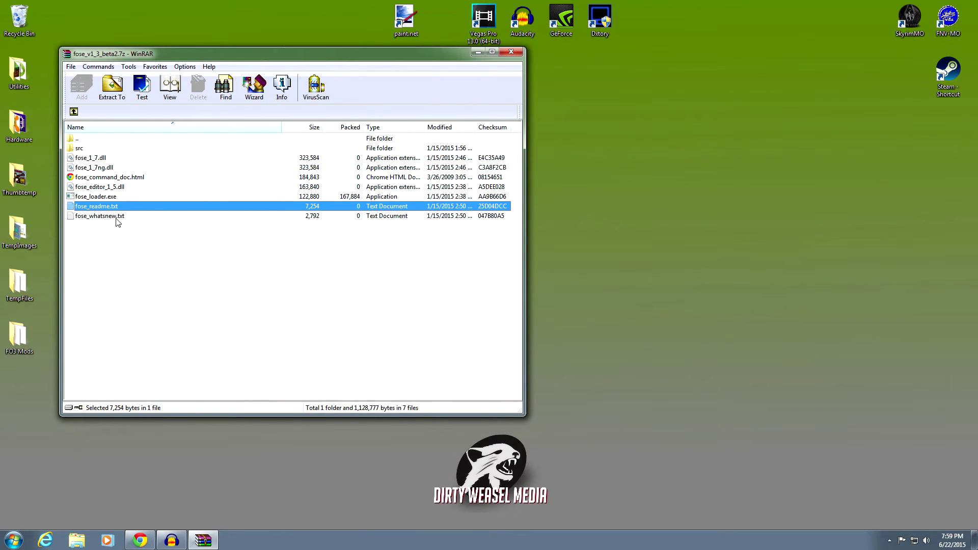
{"action": "left_click", "coordinate": [116, 217]}
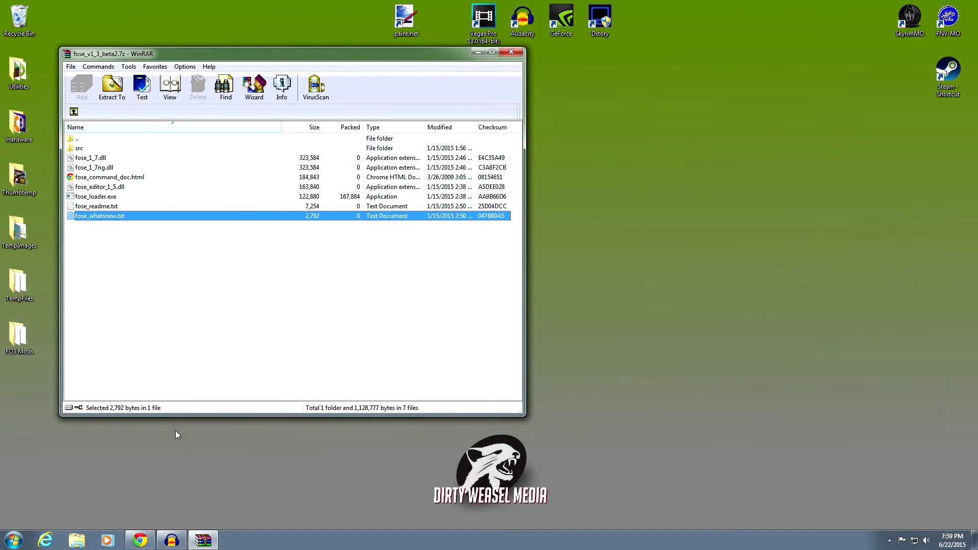
{"action": "left_click", "coordinate": [77, 541]}
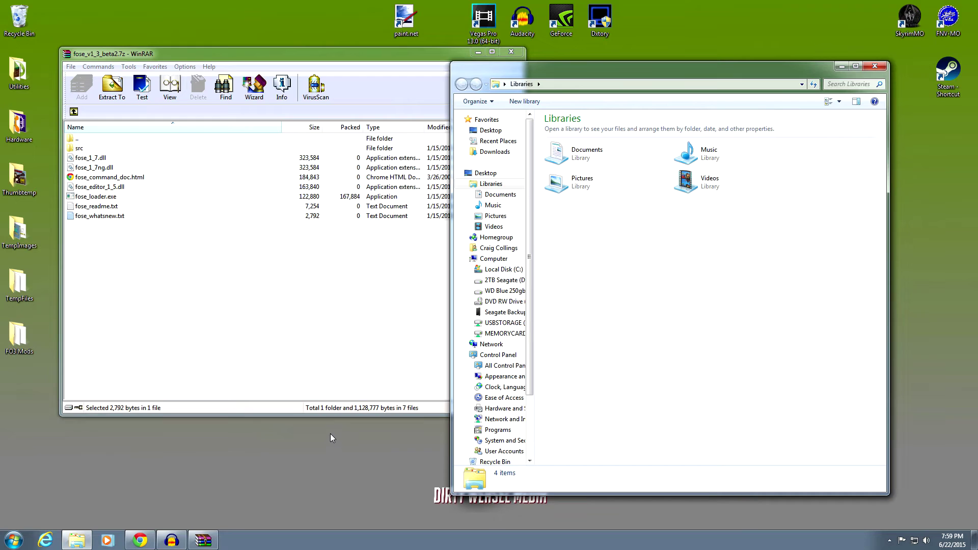
Browse to E:\Steam\SteamApps\common\Fallout 3 goty in Windows Explorer.
{"action": "left_click", "coordinate": [504, 292]}
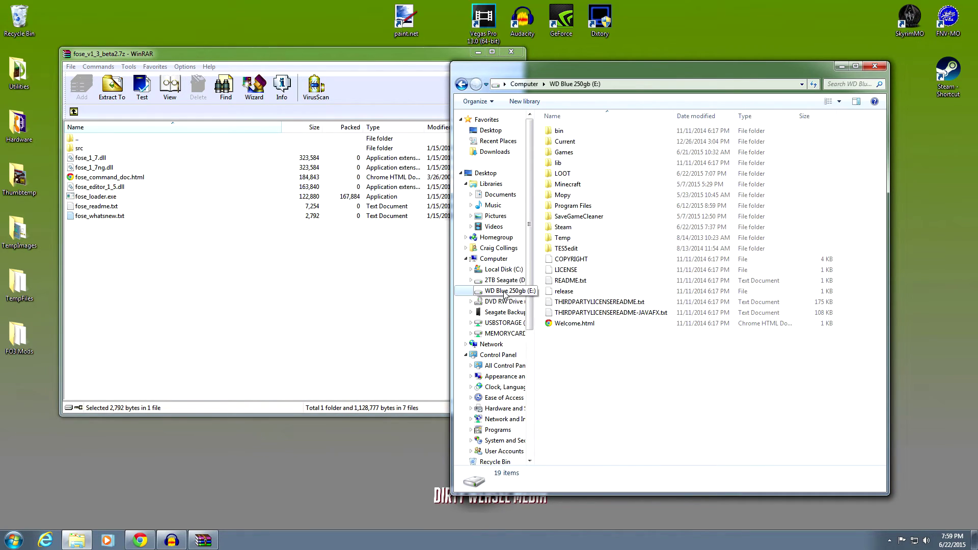
{"action": "double_click", "coordinate": [610, 227]}
{"action": "double_click", "coordinate": [599, 345]}
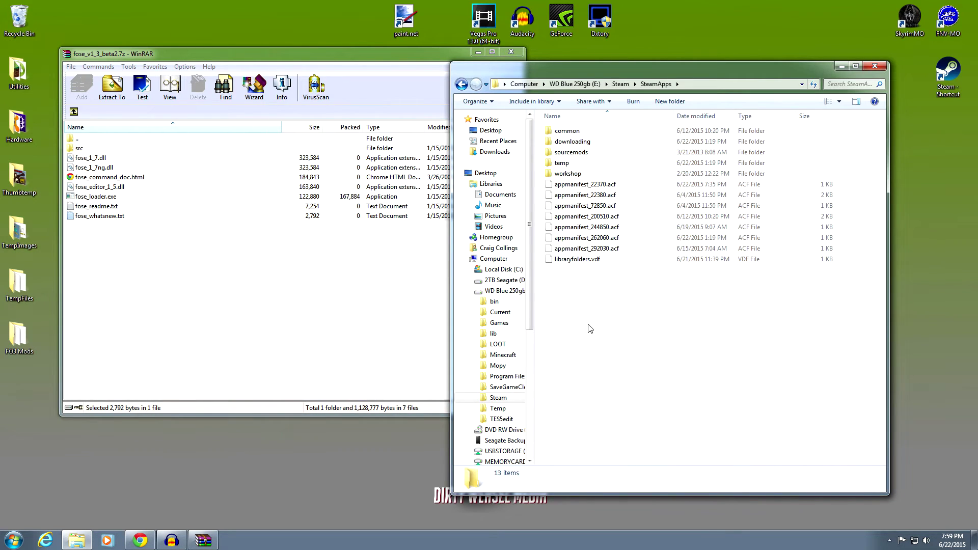
{"action": "double_click", "coordinate": [602, 131]}
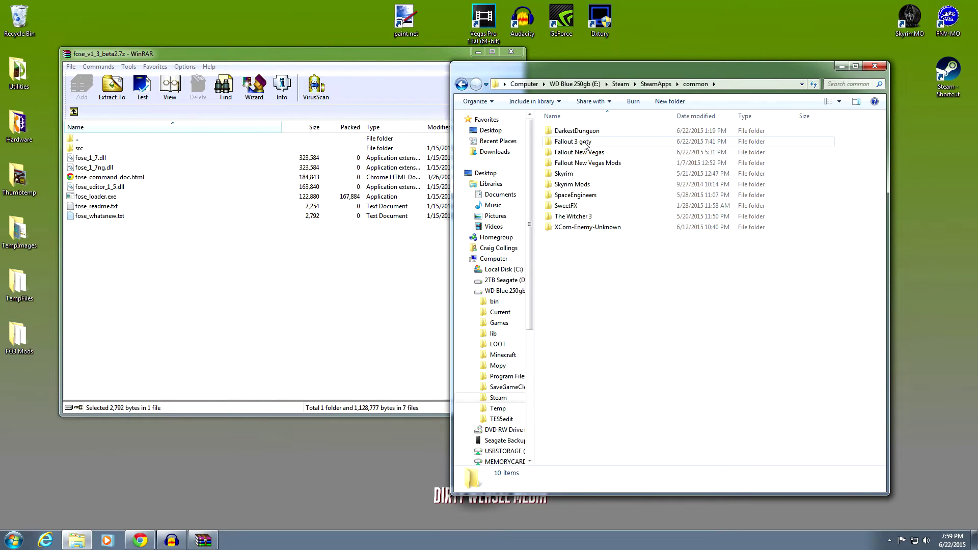
{"action": "double_click", "coordinate": [585, 143]}
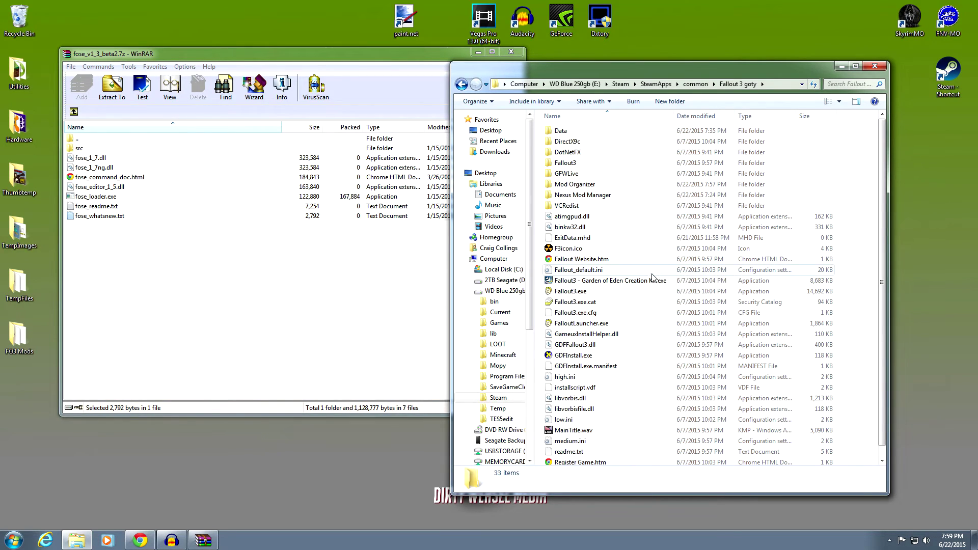
Arrange the game folder window on the right and the WinRAR archive on the left.
{"action": "left_click_drag", "start_coordinate": [883, 223], "coordinate": [885, 245]}
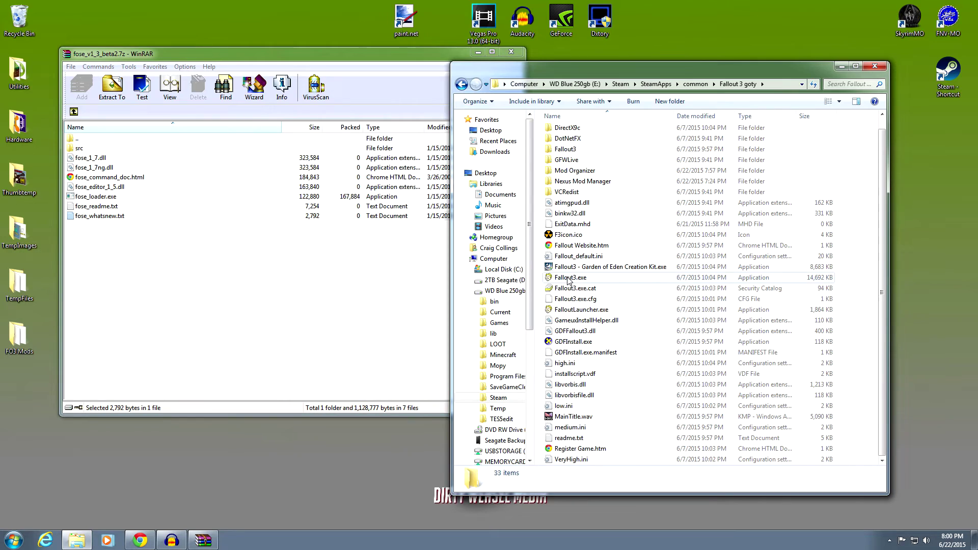
{"action": "mouse_move", "coordinate": [629, 281]}
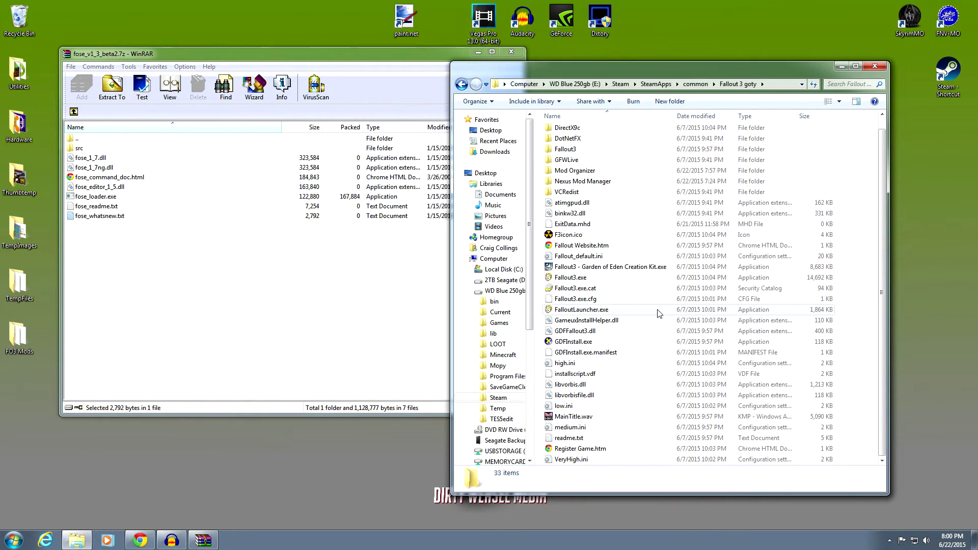
{"action": "mouse_move", "coordinate": [754, 312]}
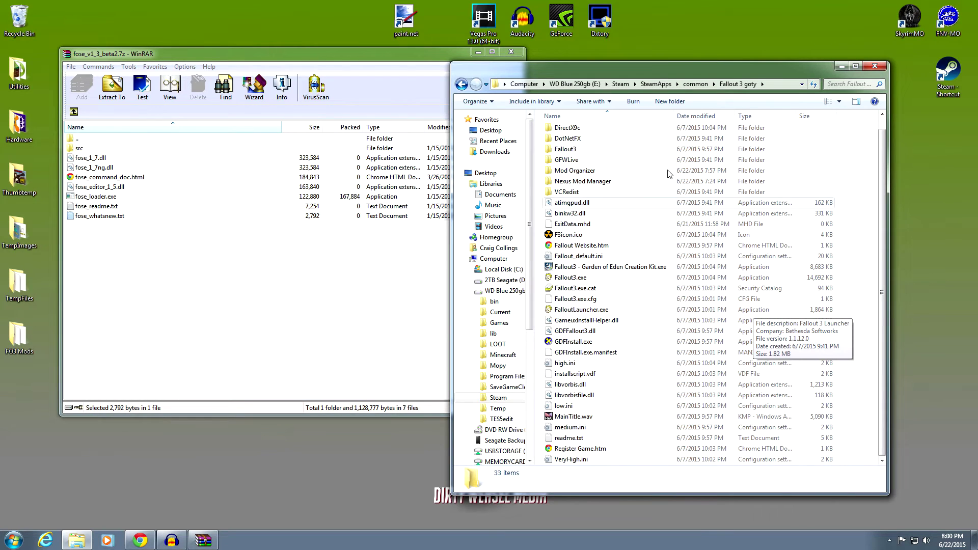
{"action": "left_click_drag", "start_coordinate": [653, 69], "coordinate": [732, 65]}
{"action": "left_click_drag", "start_coordinate": [390, 56], "coordinate": [348, 72]}
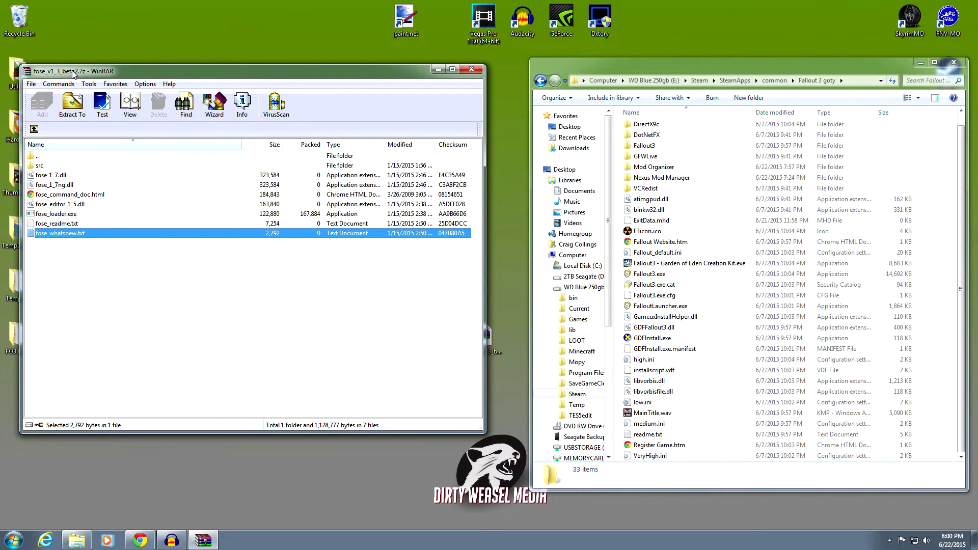
Close the archive, reposition its desktop icon, and reopen fose_v1_3_beta2.7z in WinRAR.
{"action": "left_click", "coordinate": [471, 70]}
{"action": "left_click_drag", "start_coordinate": [498, 326], "coordinate": [303, 128]}
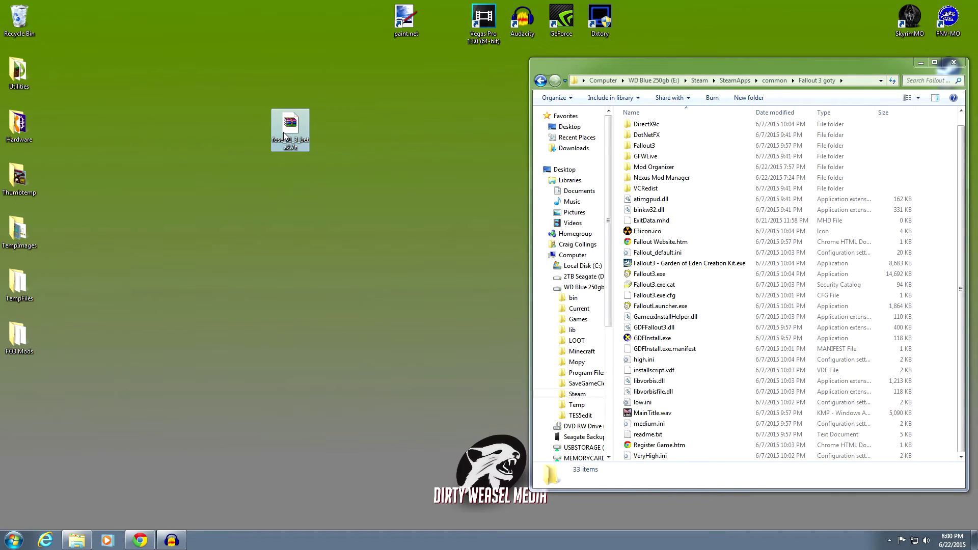
{"action": "mouse_move", "coordinate": [289, 134]}
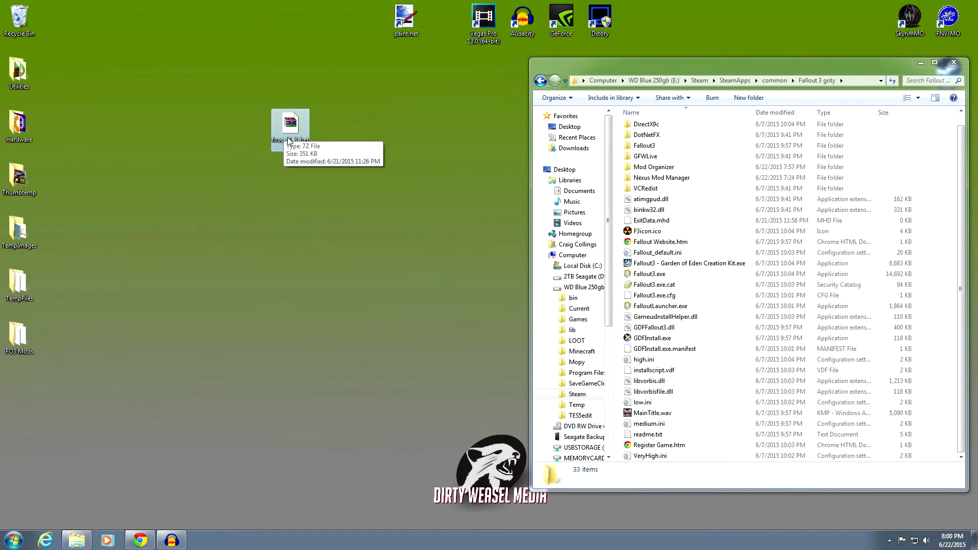
{"action": "double_click", "coordinate": [289, 137]}
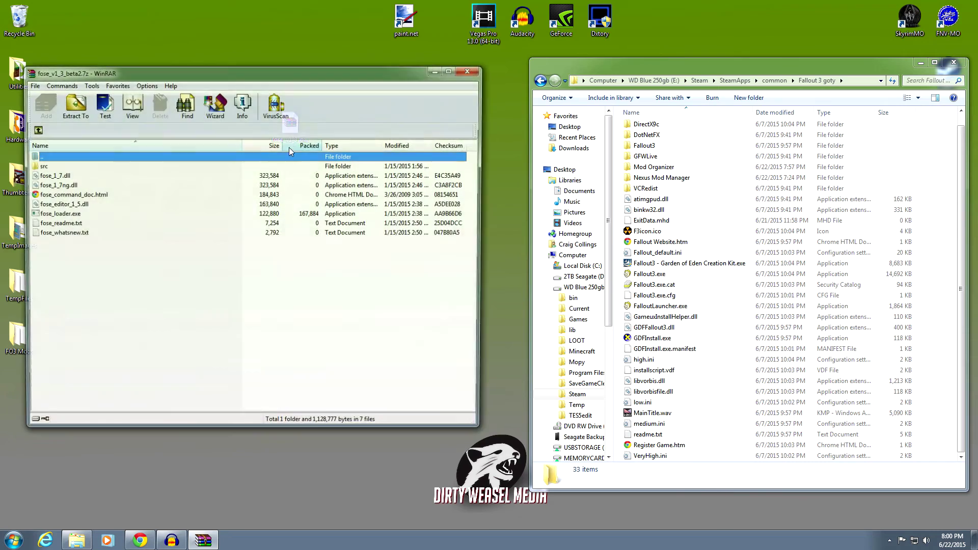
{"action": "left_click_drag", "start_coordinate": [242, 75], "coordinate": [248, 76]}
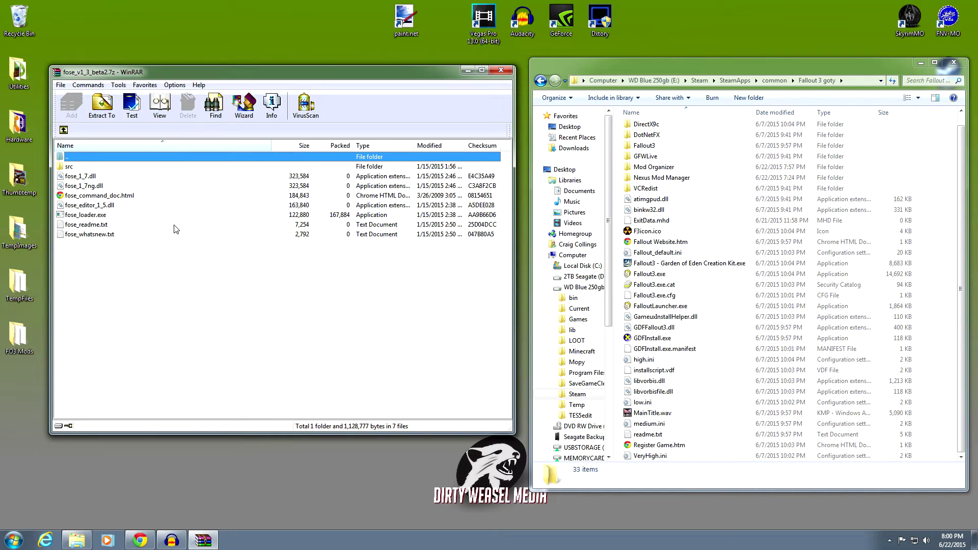
Walk through the archive's dlls, fose_loader.exe, readme, whatsnew, command doc and src folder.
{"action": "left_click", "coordinate": [110, 176]}
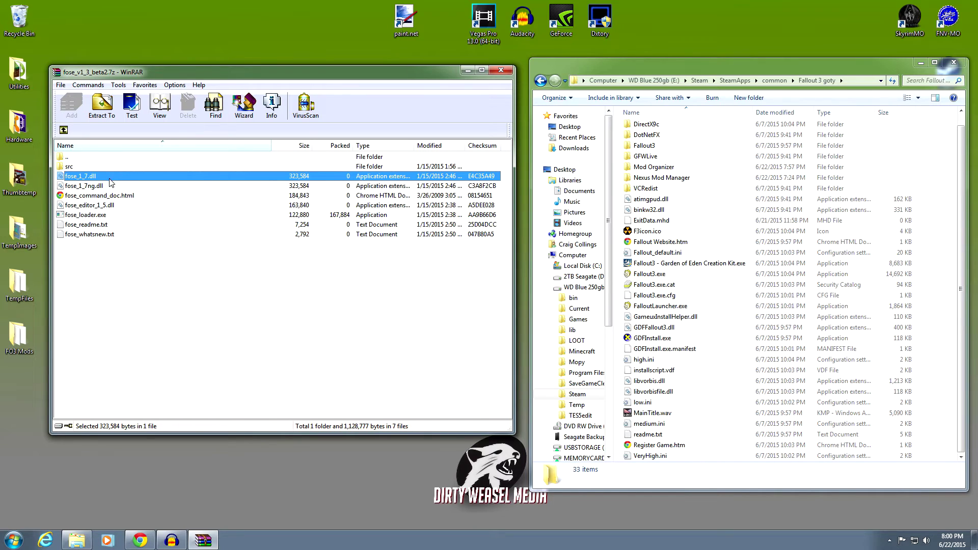
{"action": "left_click", "coordinate": [112, 186]}
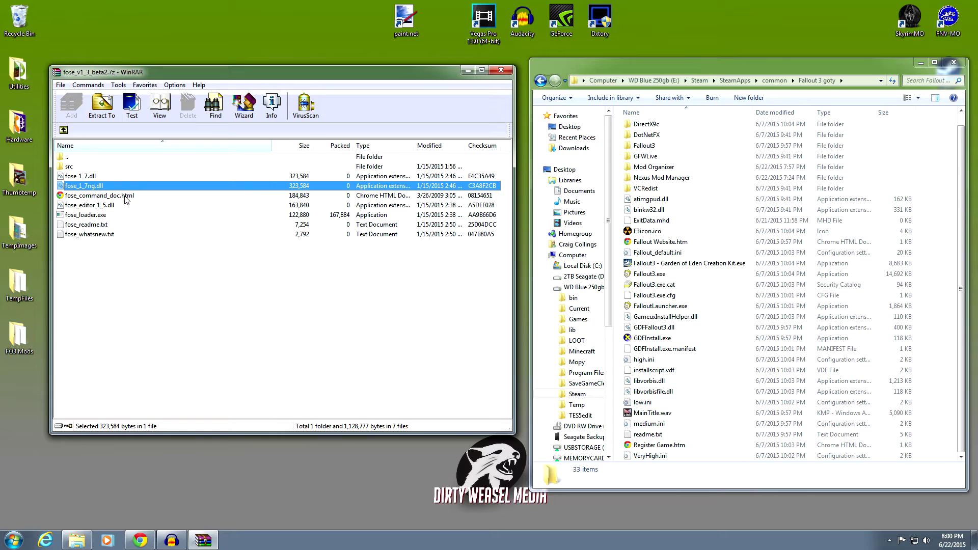
{"action": "left_click", "coordinate": [94, 179]}
{"action": "left_click", "coordinate": [97, 187]}
{"action": "left_click", "coordinate": [94, 208]}
{"action": "left_click", "coordinate": [97, 216]}
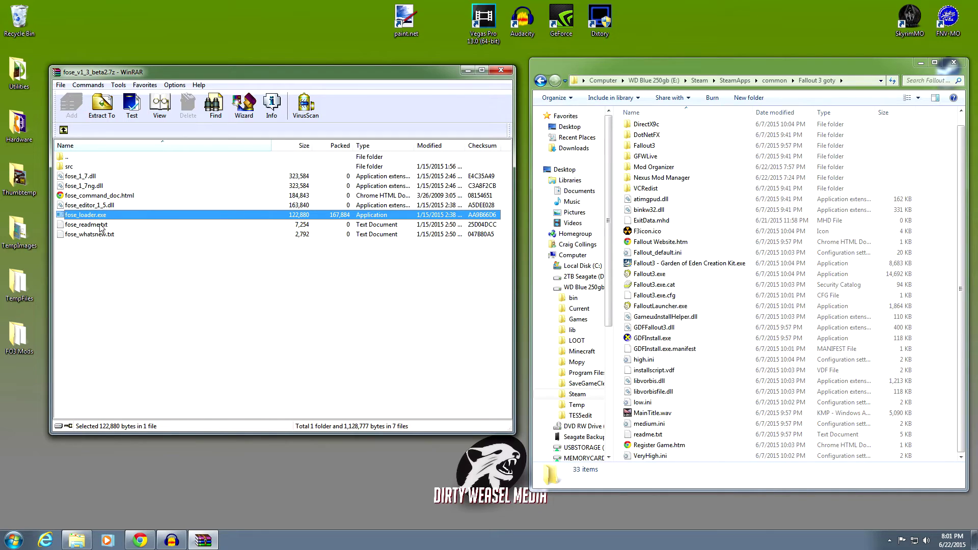
{"action": "left_click", "coordinate": [101, 227]}
{"action": "left_click", "coordinate": [102, 235]}
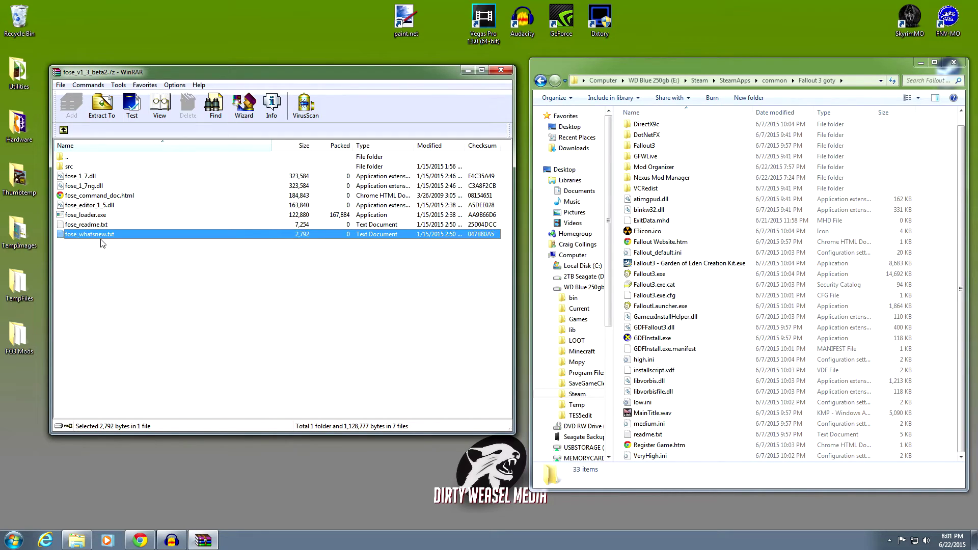
{"action": "left_click", "coordinate": [102, 226]}
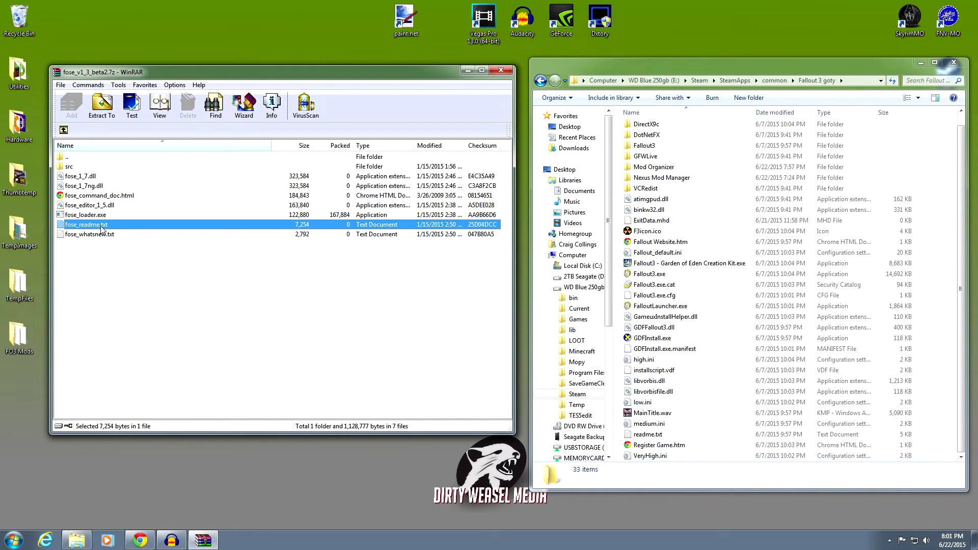
{"action": "left_click", "coordinate": [97, 198]}
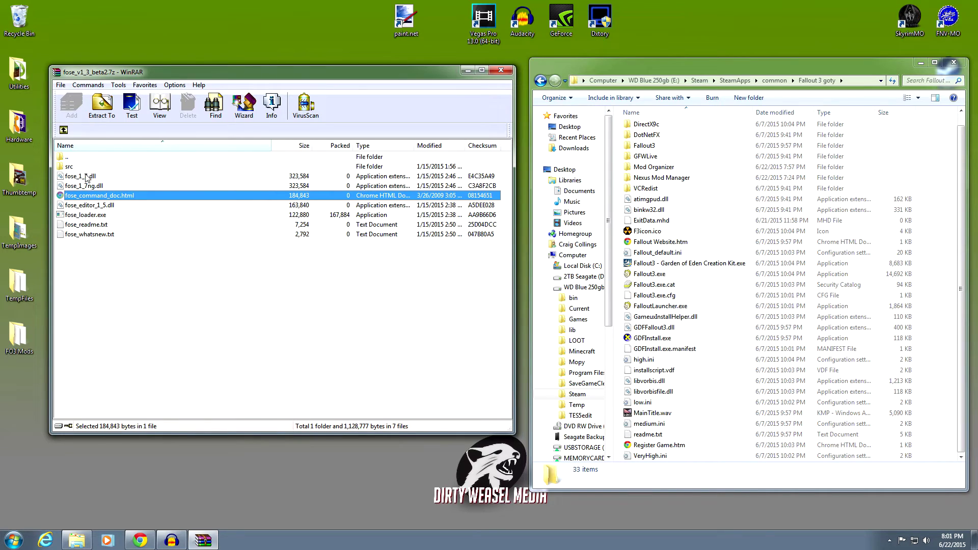
{"action": "left_click", "coordinate": [80, 167]}
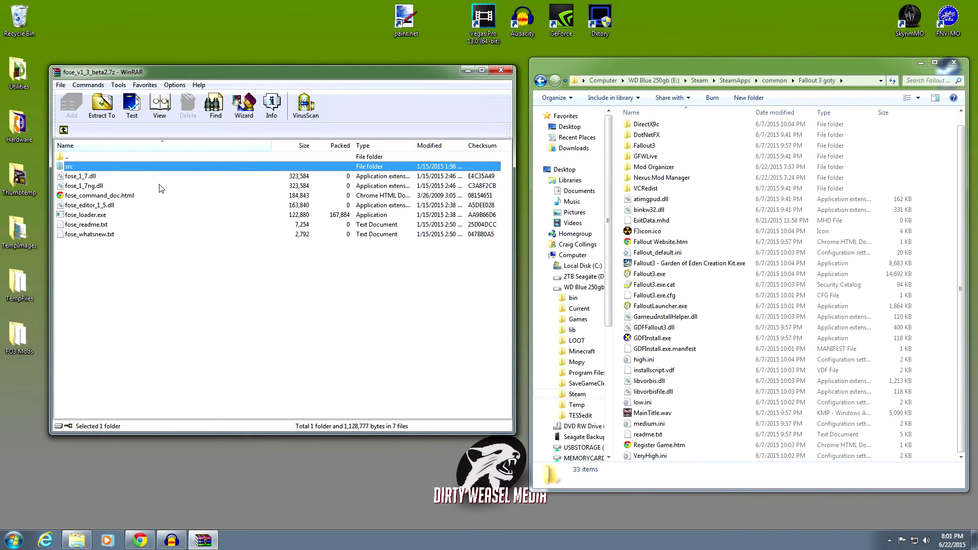
Select fose_1_7.dll, fose_1_7ng.dll, fose_editor_1_5.dll and fose_loader.exe together.
{"action": "left_click", "coordinate": [93, 177]}
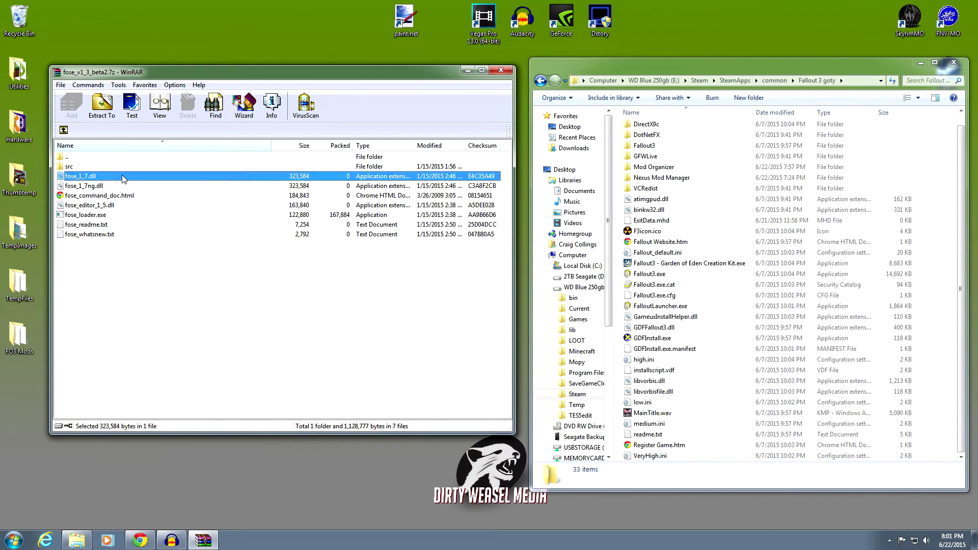
{"action": "left_click", "coordinate": [123, 186], "text": "ctrl"}
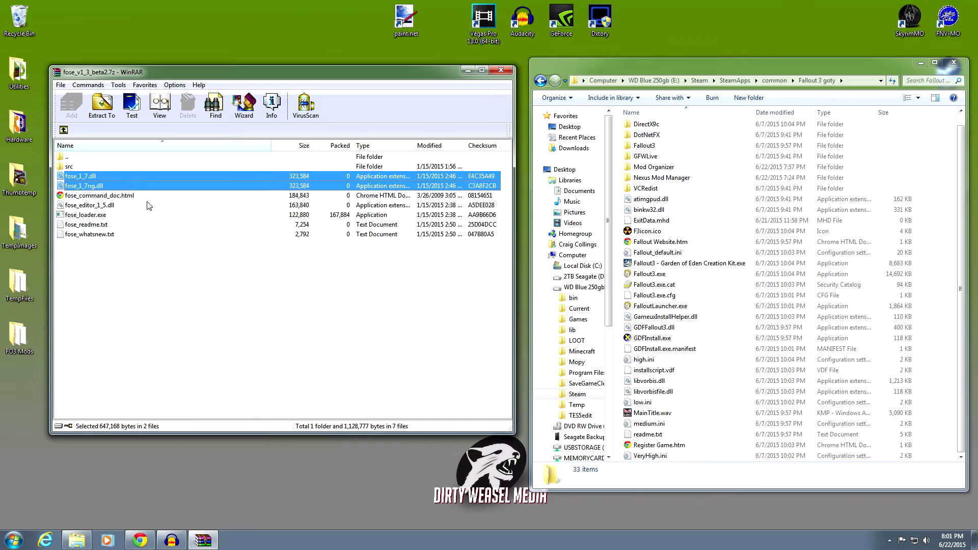
{"action": "left_click", "coordinate": [121, 206], "text": "ctrl"}
{"action": "left_click", "coordinate": [121, 217], "text": "ctrl"}
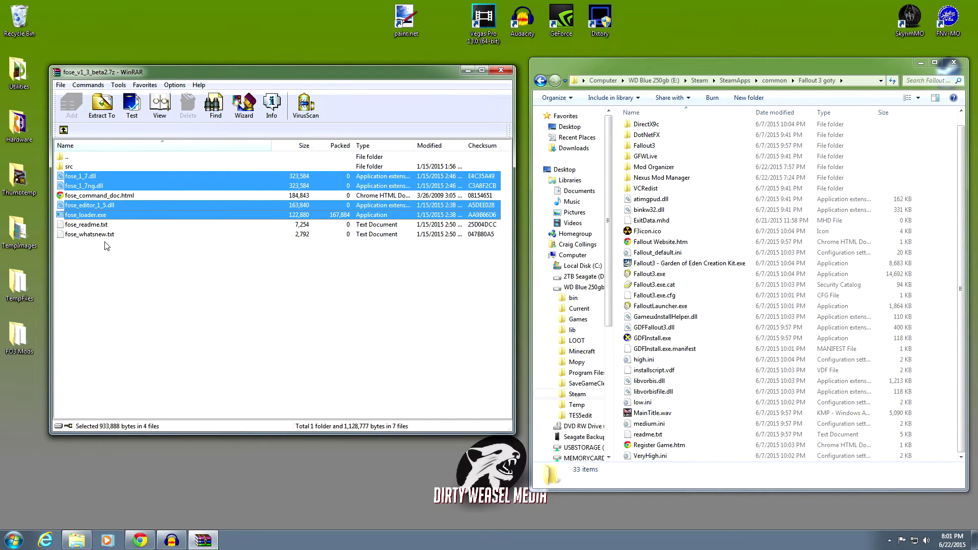
Copy the four FOSE files into Fallout 3 goty, close both windows, and recycle the archive.
{"action": "left_click_drag", "start_coordinate": [146, 184], "coordinate": [702, 206]}
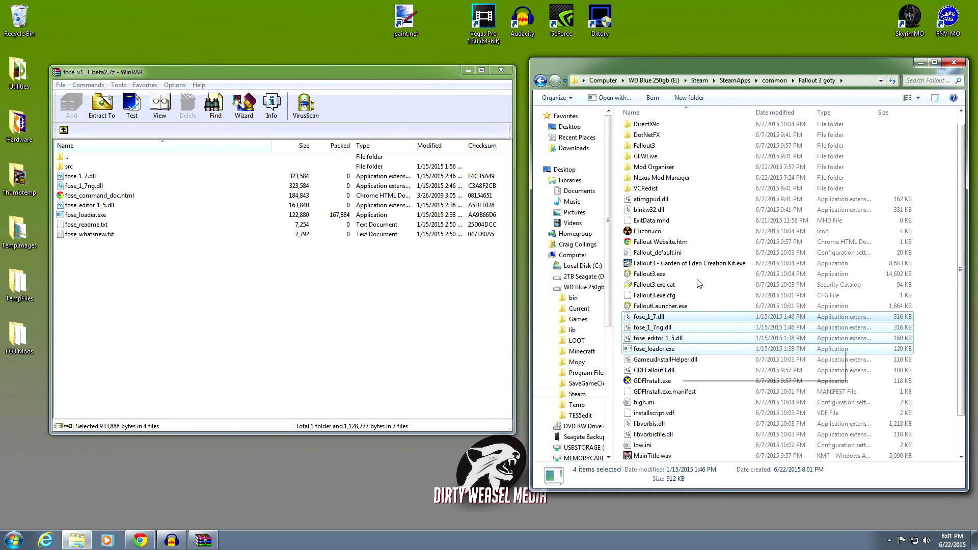
{"action": "left_click_drag", "start_coordinate": [729, 65], "coordinate": [472, 65]}
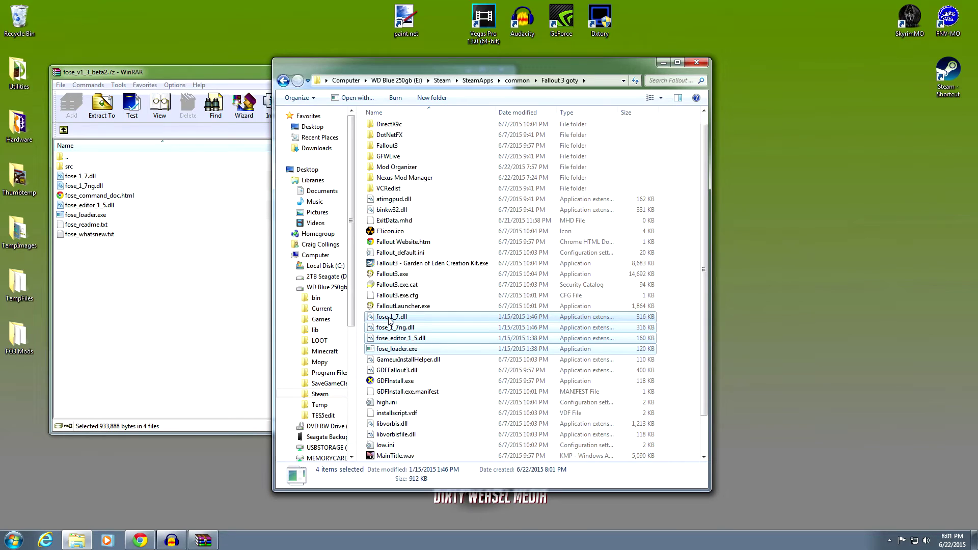
{"action": "left_click", "coordinate": [704, 63]}
{"action": "left_click", "coordinate": [504, 71]}
{"action": "left_click_drag", "start_coordinate": [299, 138], "coordinate": [18, 21]}
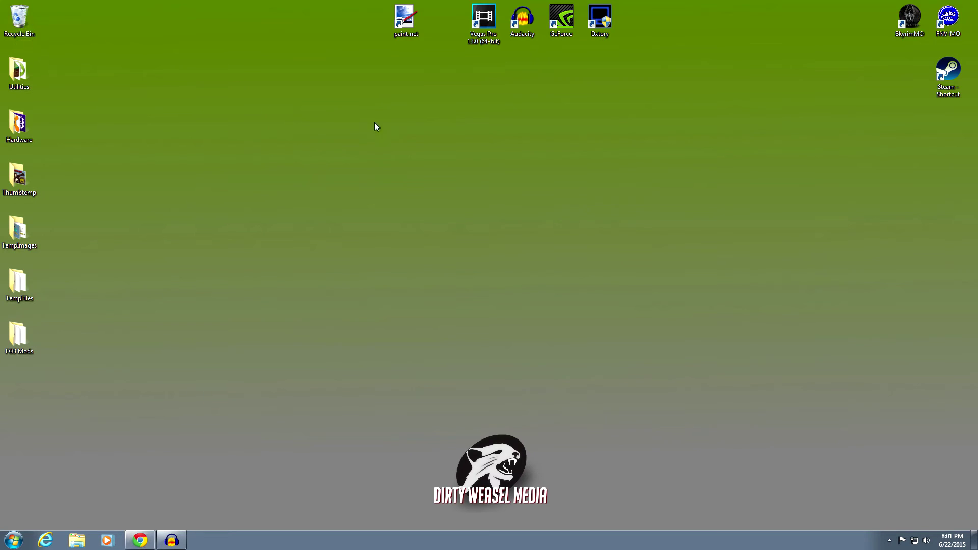
Browse to E:\Steam\SteamApps\common\Fallout 3 goty\Mod Organizer in a new Explorer window.
{"action": "left_click", "coordinate": [79, 541]}
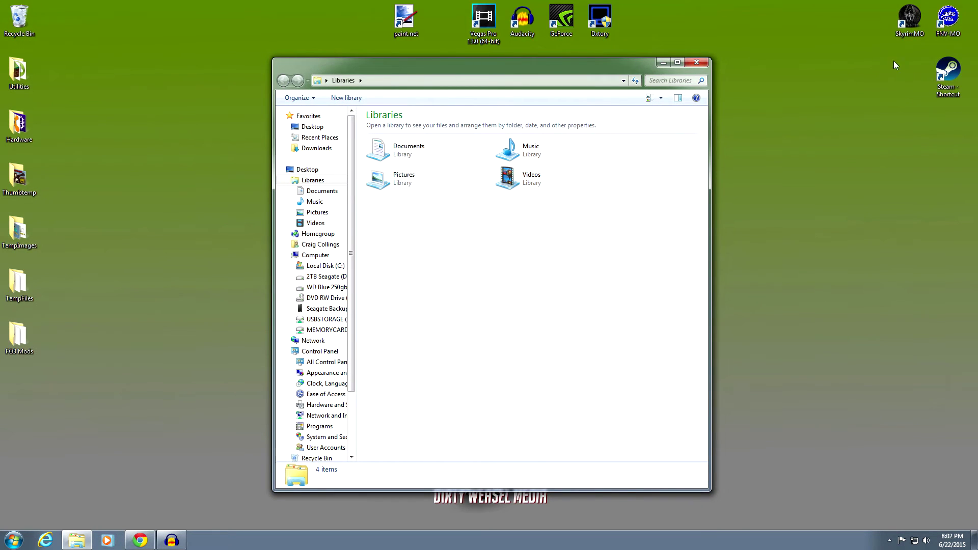
{"action": "left_click", "coordinate": [326, 287]}
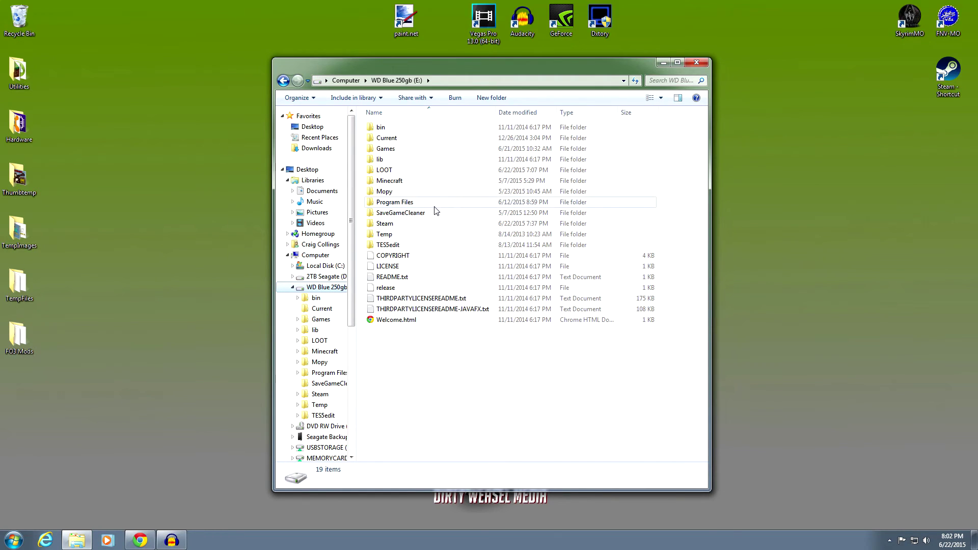
{"action": "double_click", "coordinate": [427, 224]}
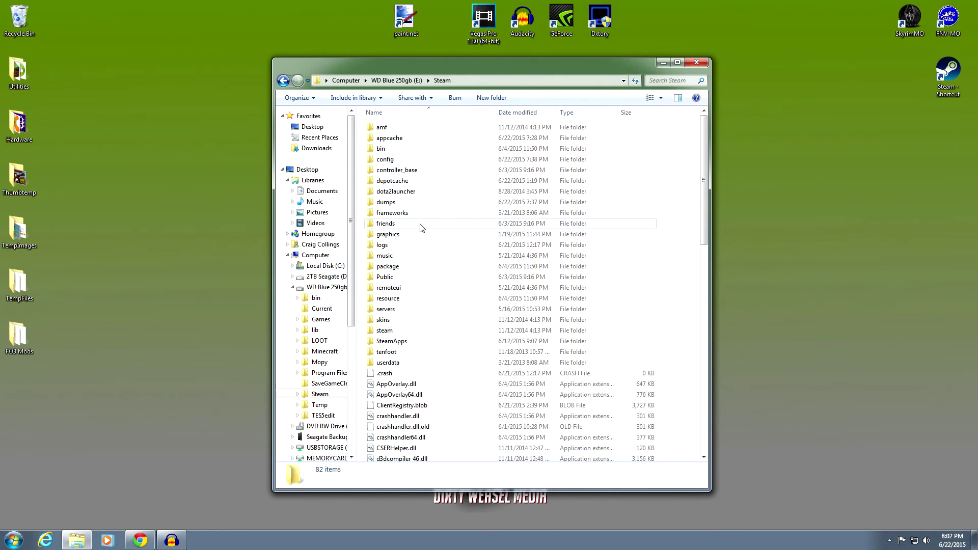
{"action": "double_click", "coordinate": [424, 342]}
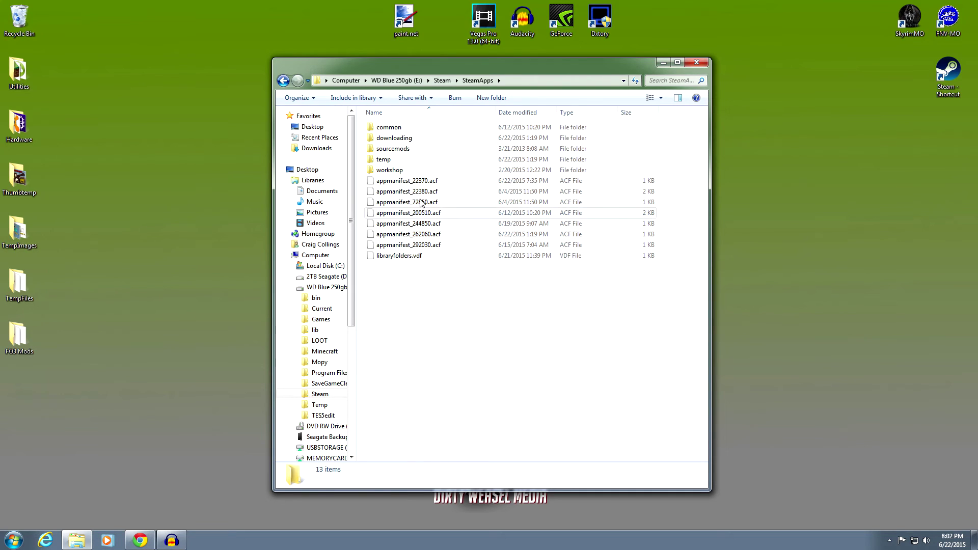
{"action": "double_click", "coordinate": [421, 131]}
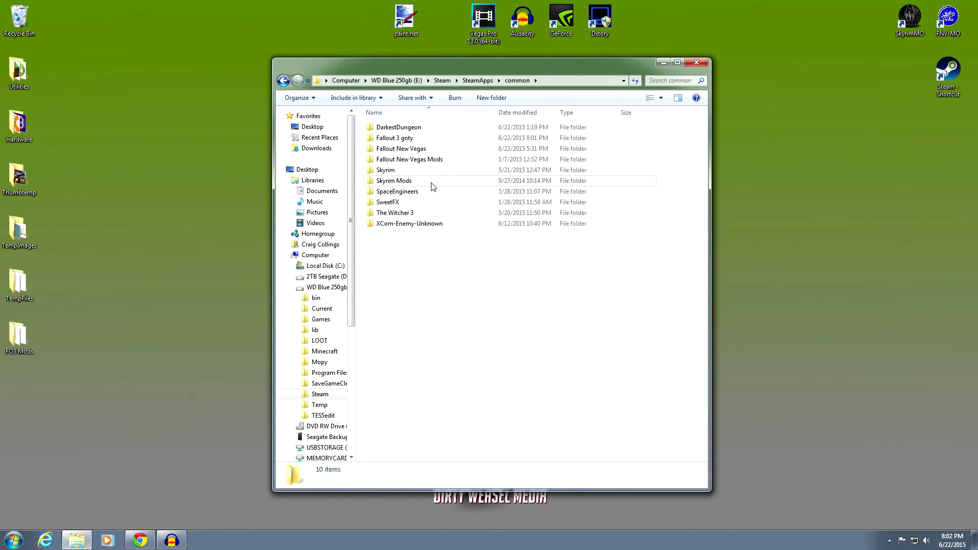
{"action": "double_click", "coordinate": [402, 138]}
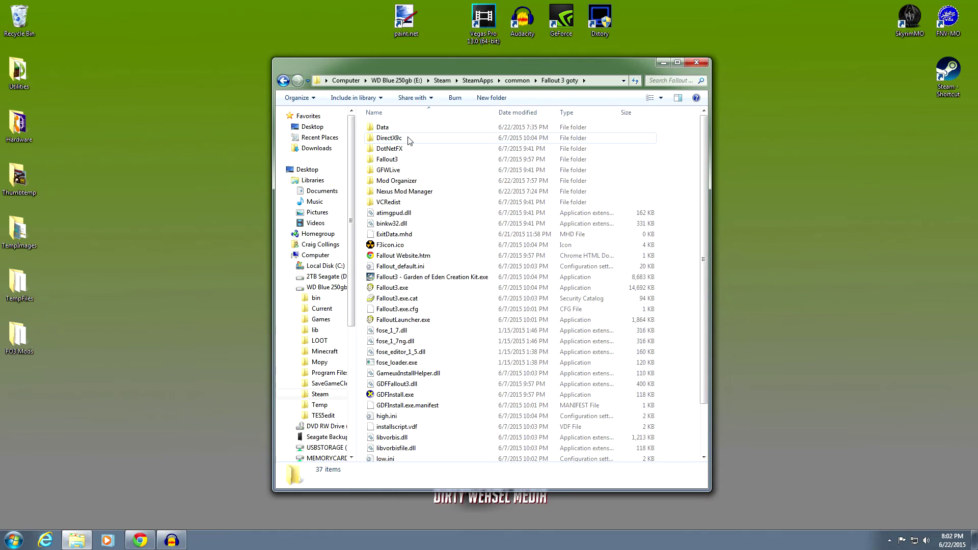
{"action": "double_click", "coordinate": [423, 181]}
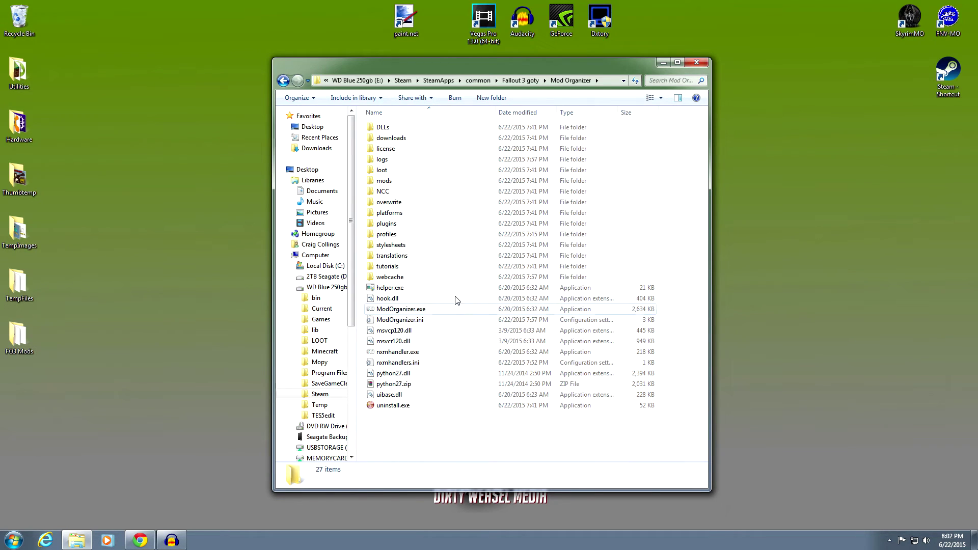
Create a ModOrganizer.exe shortcut, move it to the desktop, and close Explorer.
{"action": "left_click", "coordinate": [415, 312]}
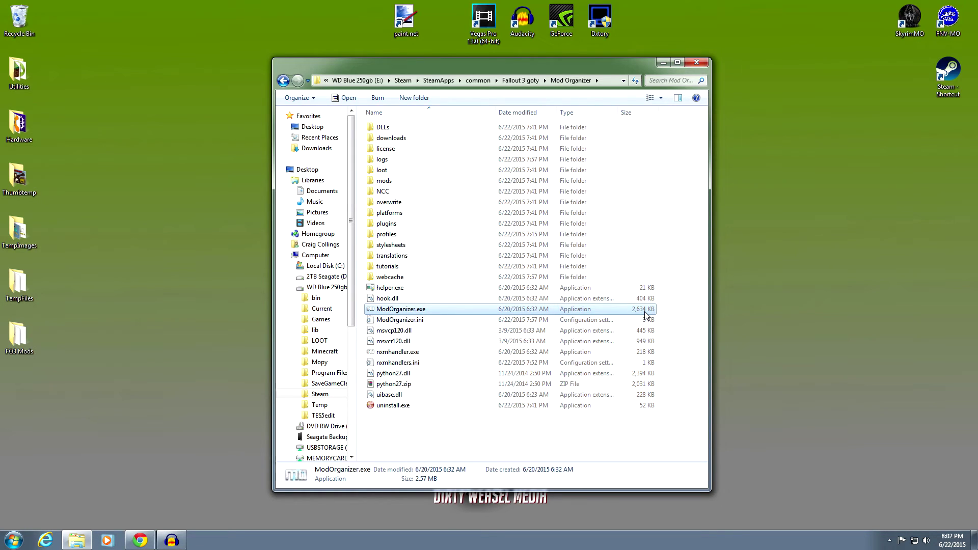
{"action": "right_click", "coordinate": [429, 314]}
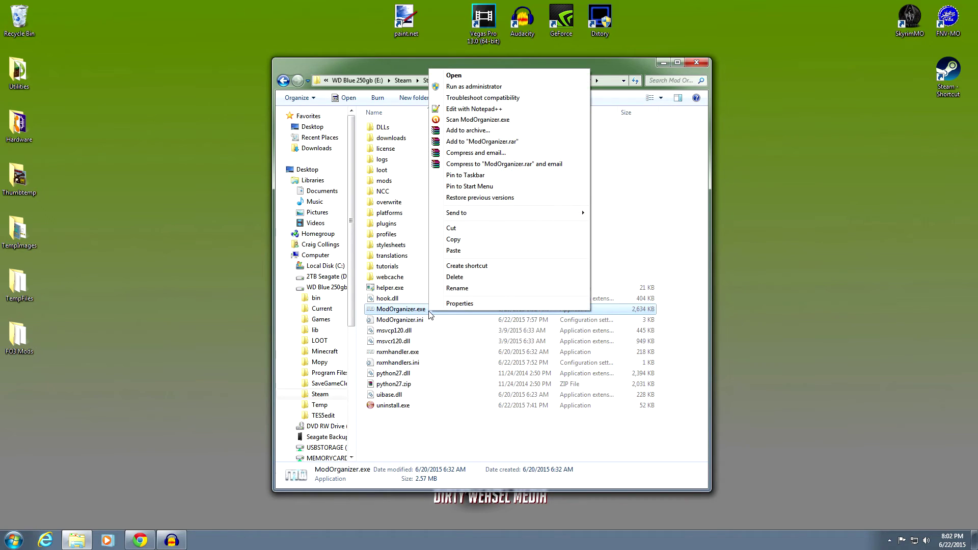
{"action": "left_click", "coordinate": [462, 265]}
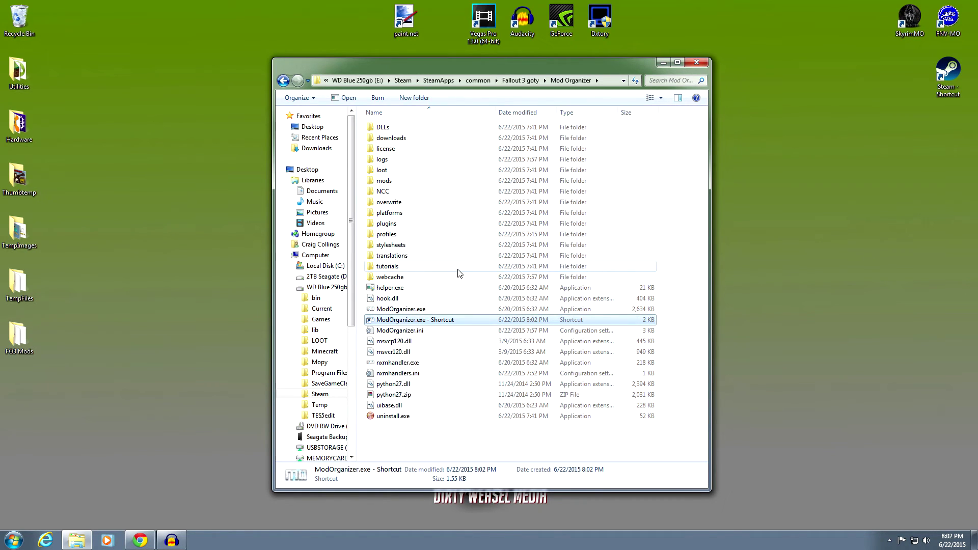
{"action": "left_click_drag", "start_coordinate": [419, 320], "coordinate": [856, 152]}
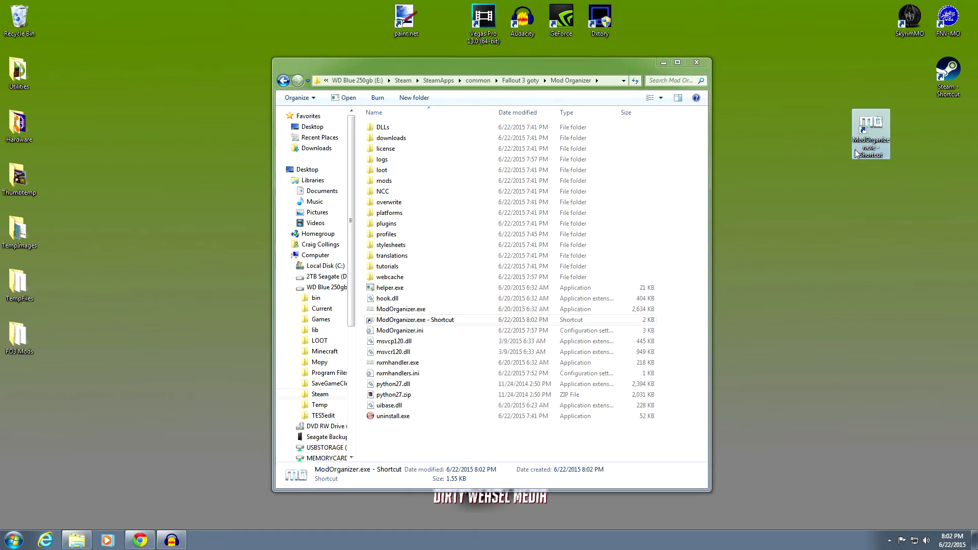
{"action": "left_click", "coordinate": [697, 62]}
{"action": "left_click_drag", "start_coordinate": [824, 129], "coordinate": [600, 234]}
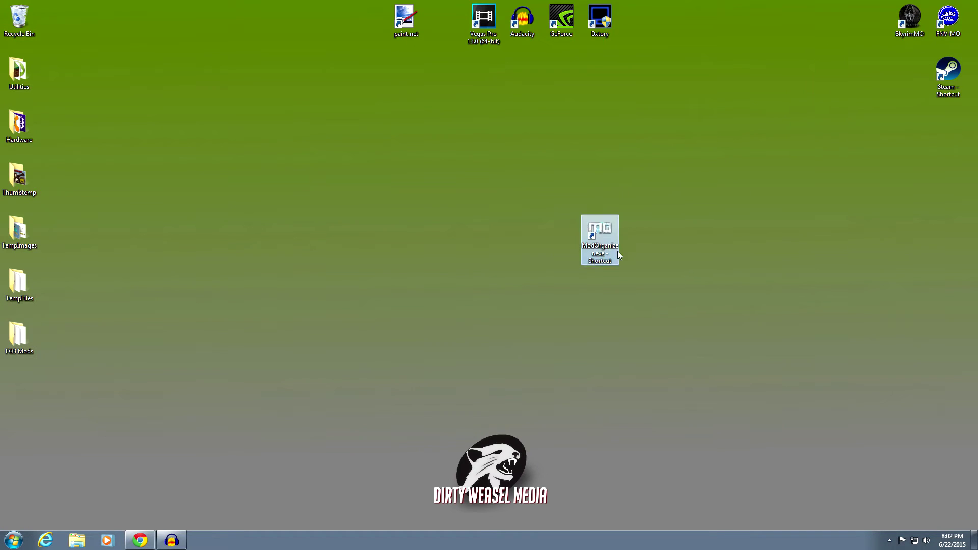
Change the Mod Organizer shortcut's icon to fallout-3-new-2.ico through its Properties.
{"action": "right_click", "coordinate": [599, 233]}
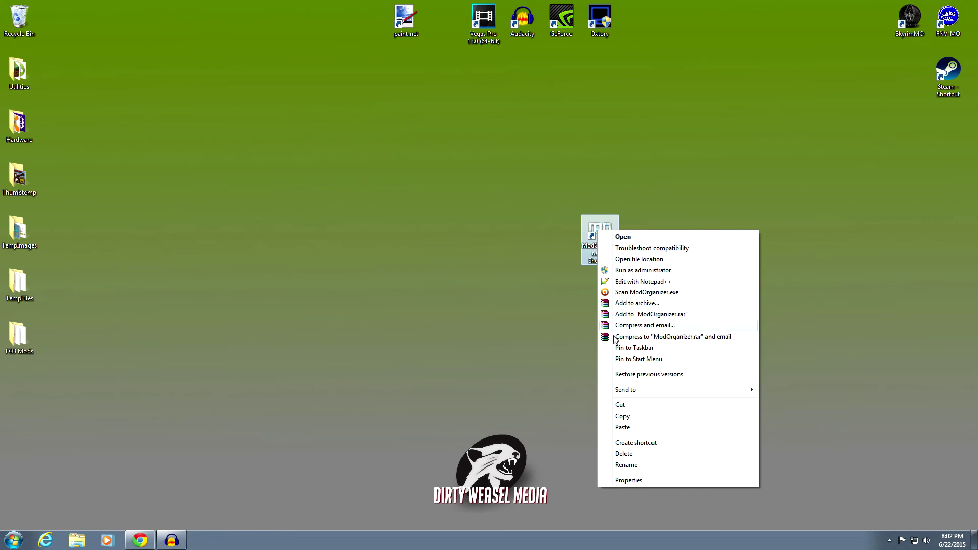
{"action": "left_click", "coordinate": [618, 481]}
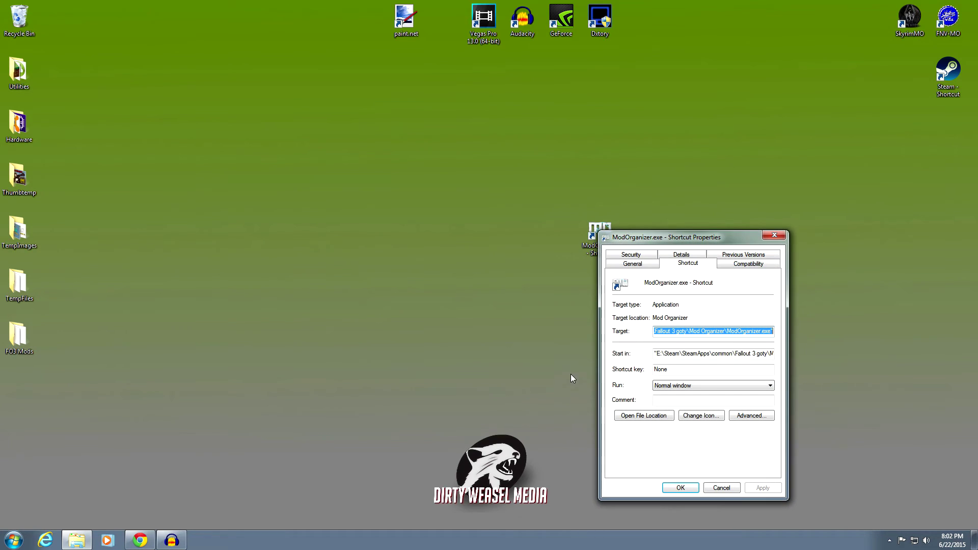
{"action": "left_click", "coordinate": [696, 417]}
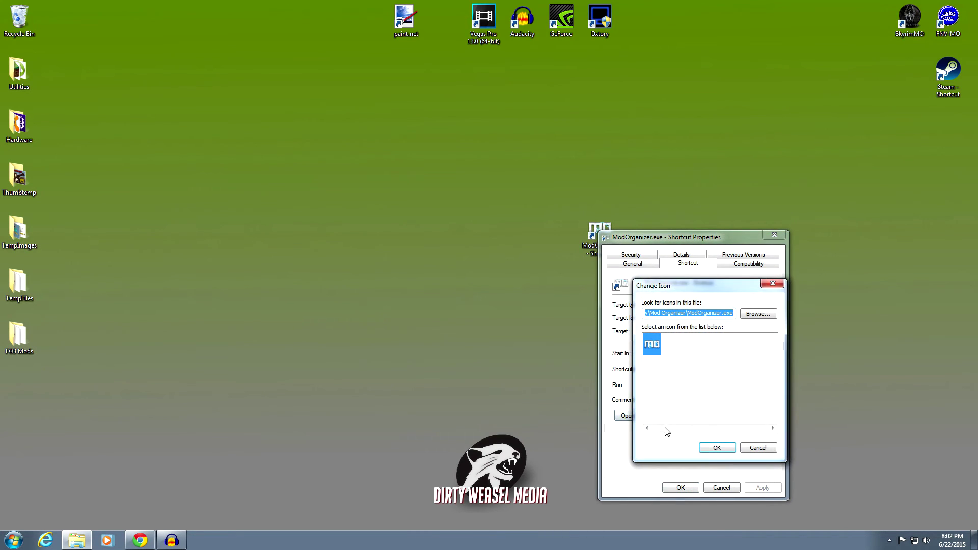
{"action": "left_click", "coordinate": [756, 314]}
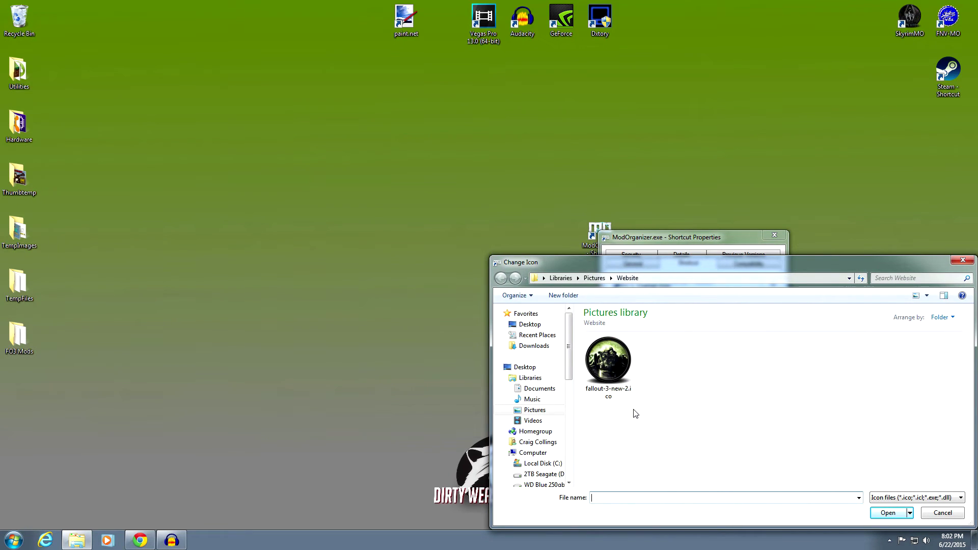
{"action": "left_click", "coordinate": [624, 364]}
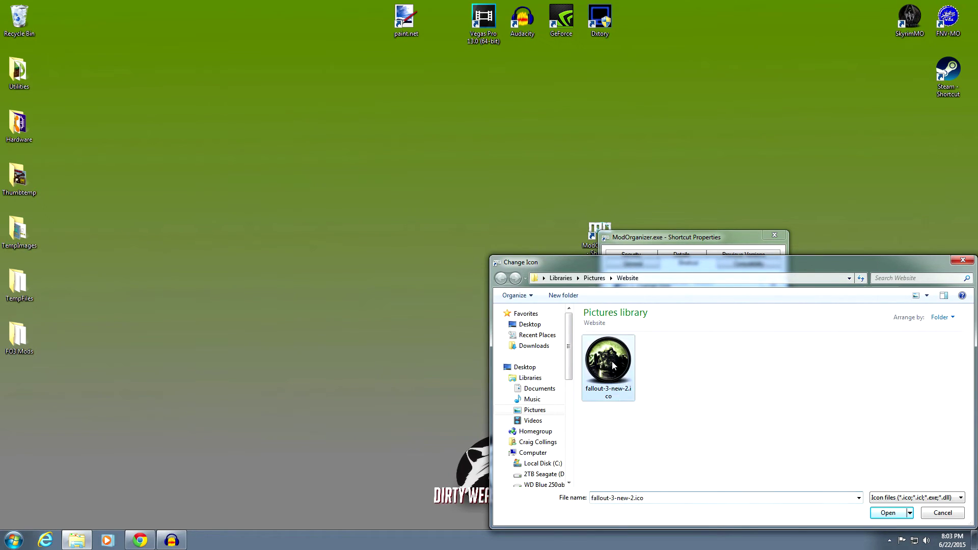
{"action": "left_click", "coordinate": [888, 513]}
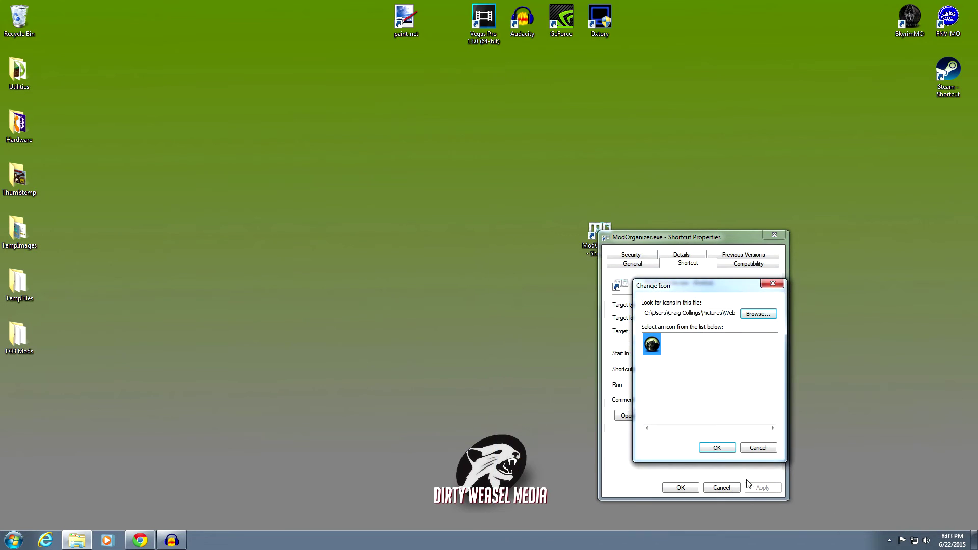
{"action": "left_click", "coordinate": [718, 450]}
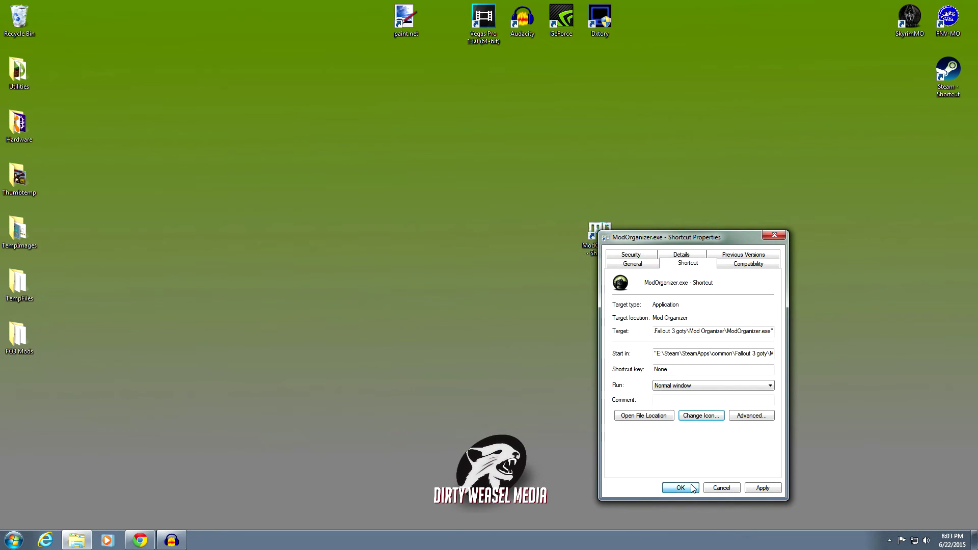
{"action": "left_click", "coordinate": [681, 488]}
Place the shortcut beside the other mod launchers at top right and rename it FO3-MO.
{"action": "left_click_drag", "start_coordinate": [600, 228], "coordinate": [872, 81]}
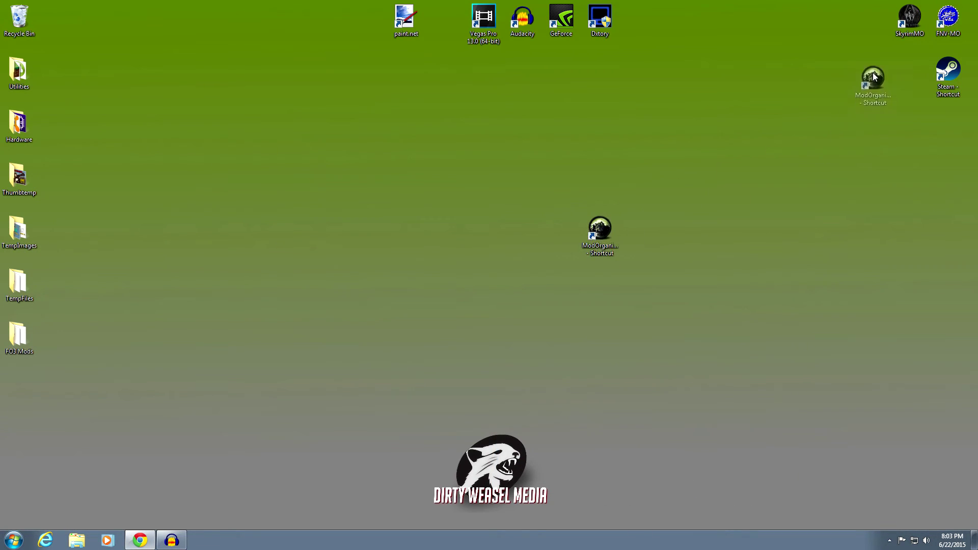
{"action": "left_click_drag", "start_coordinate": [878, 48], "coordinate": [873, 30]}
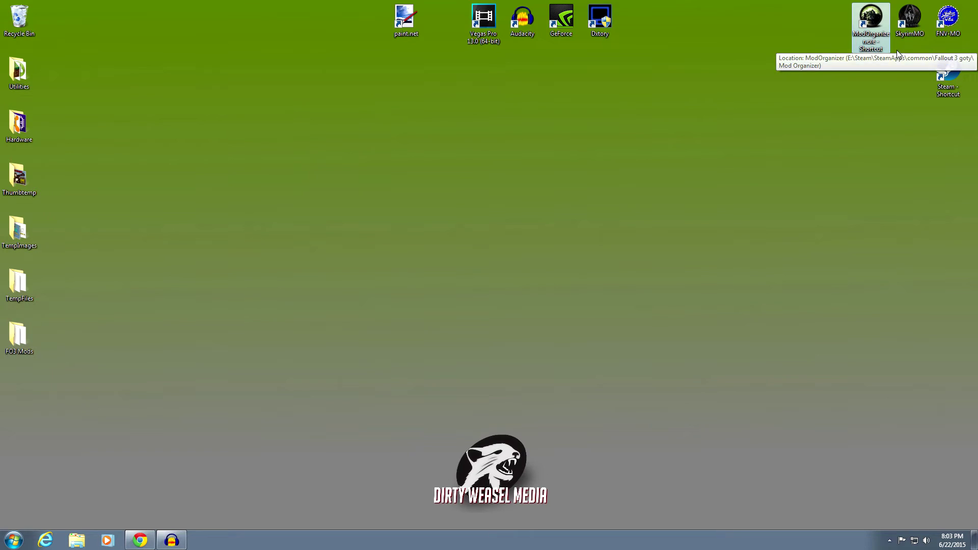
{"action": "right_click", "coordinate": [862, 23]}
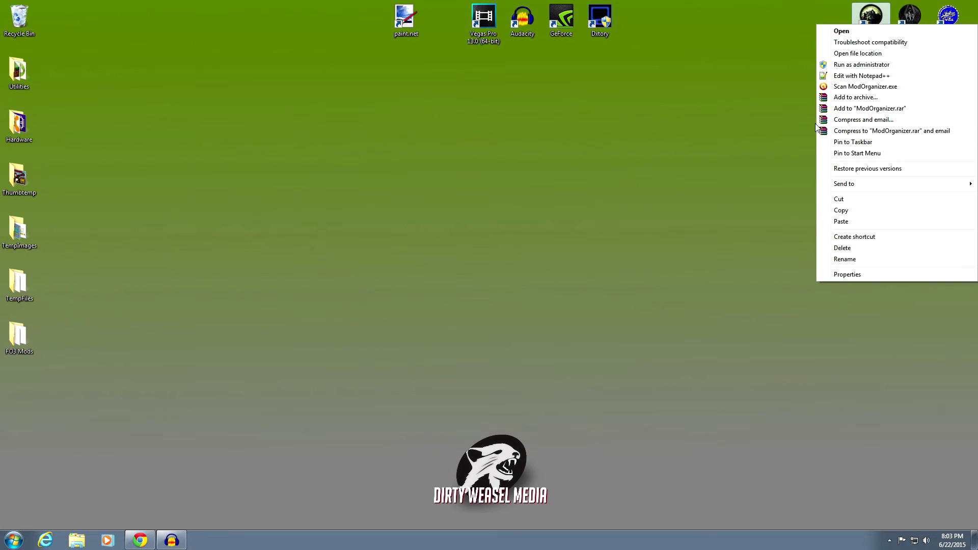
{"action": "left_click", "coordinate": [845, 259]}
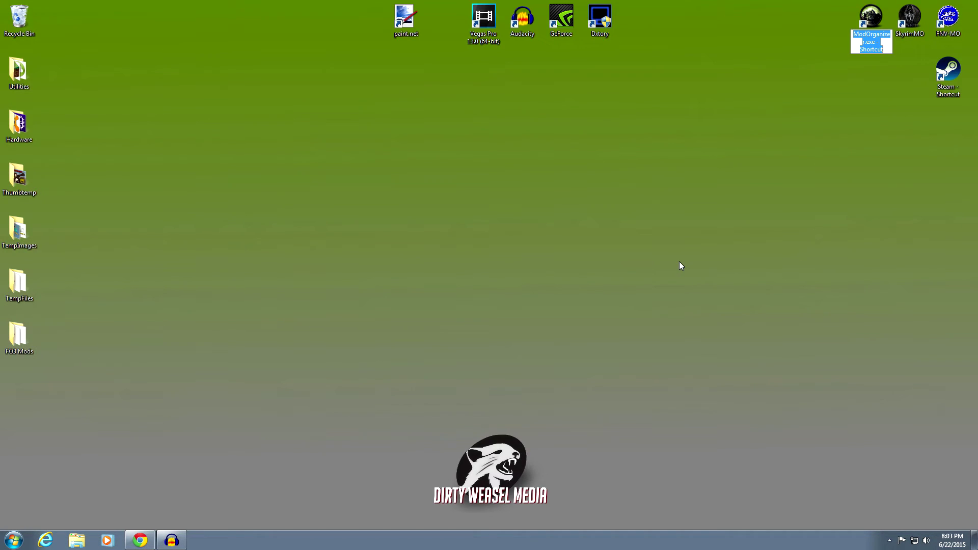
{"action": "type", "text": "FO#"}
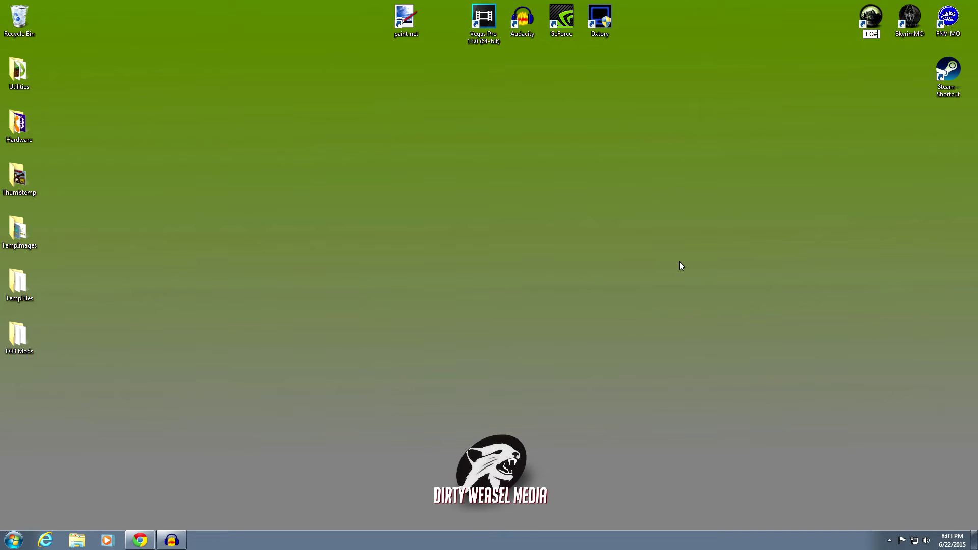
{"action": "type", "text": "-MO"}
{"action": "key", "text": "Return"}
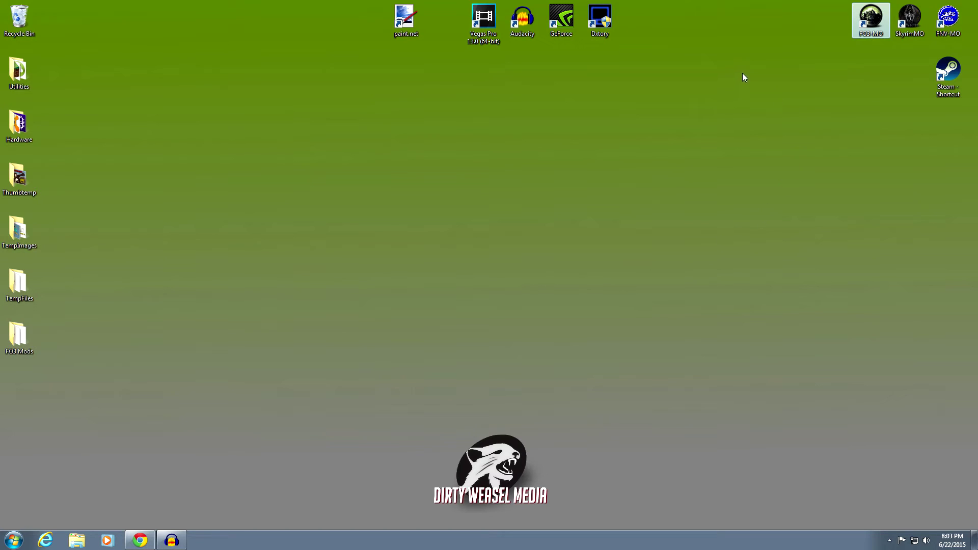
Launch Mod Organizer from FO3-MO and set the executable to FOSE instead of Fallout 3.
{"action": "double_click", "coordinate": [861, 20]}
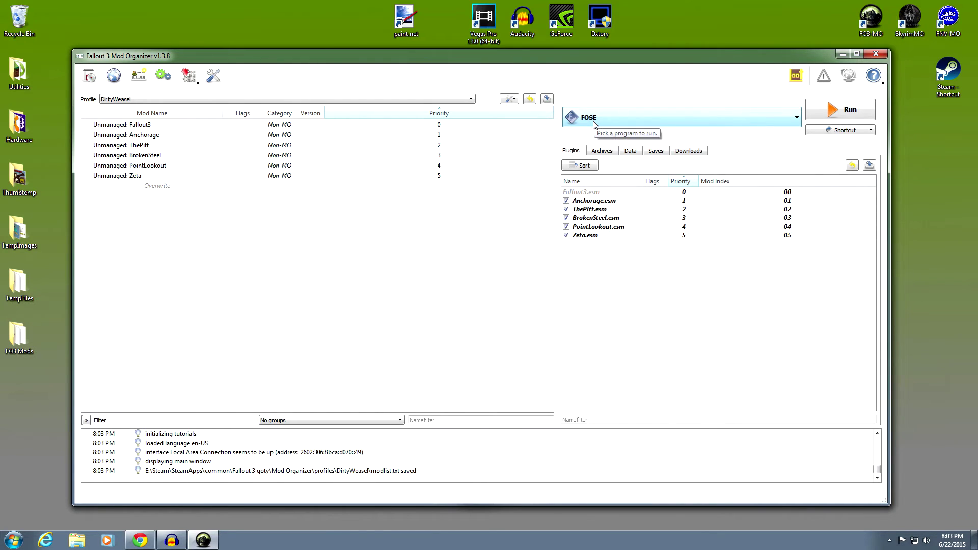
{"action": "left_click", "coordinate": [795, 118]}
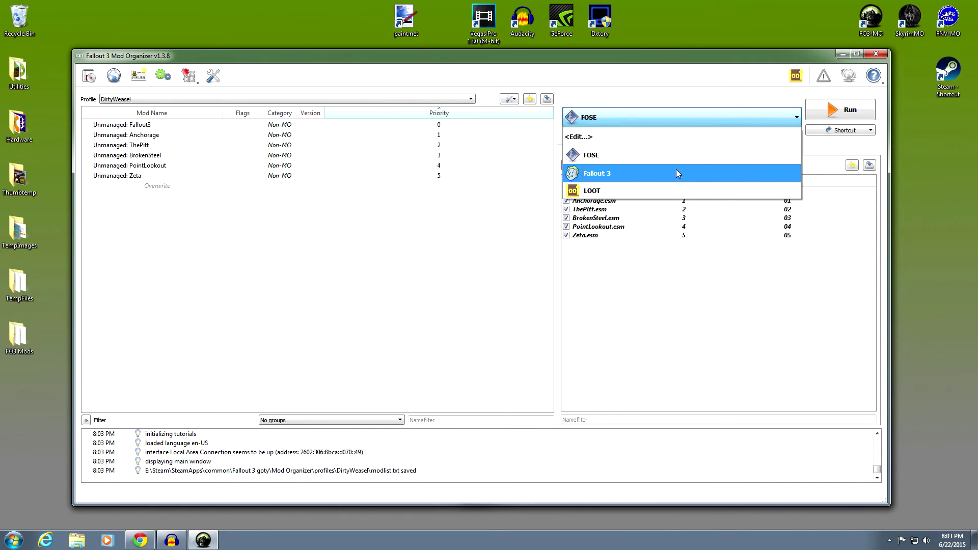
{"action": "left_click", "coordinate": [677, 172]}
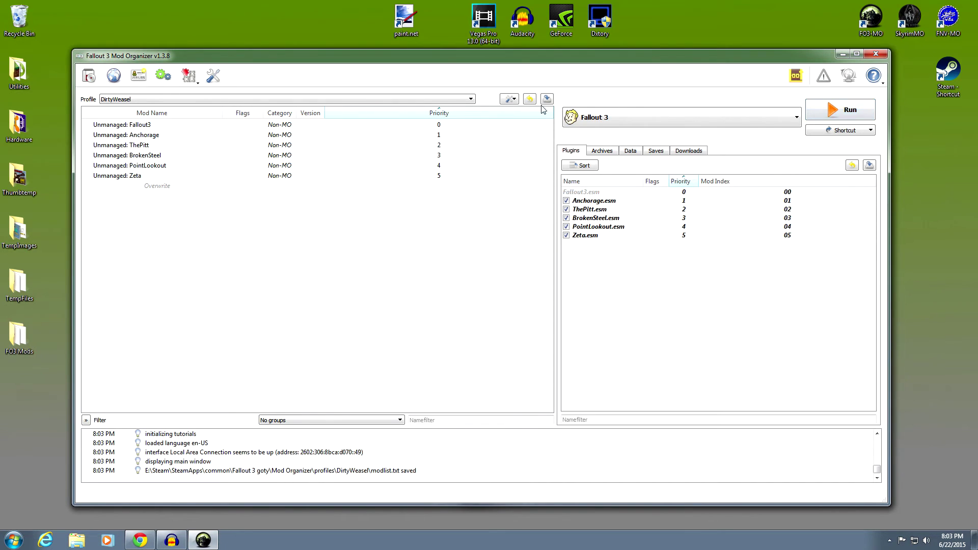
{"action": "left_click", "coordinate": [788, 118]}
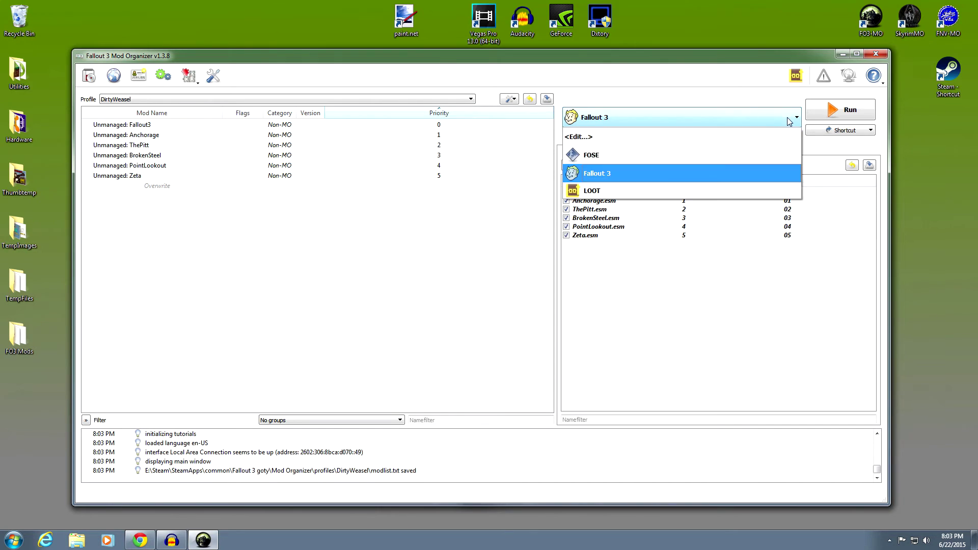
{"action": "left_click", "coordinate": [641, 155]}
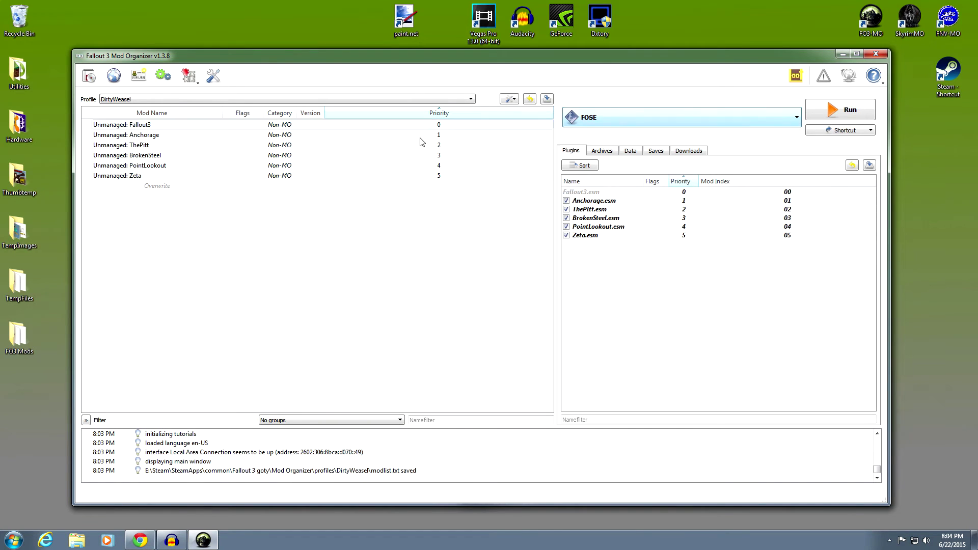
Move the window up and check the Shortcut and Profile dropdowns without changing them.
{"action": "left_click_drag", "start_coordinate": [502, 60], "coordinate": [494, 80]}
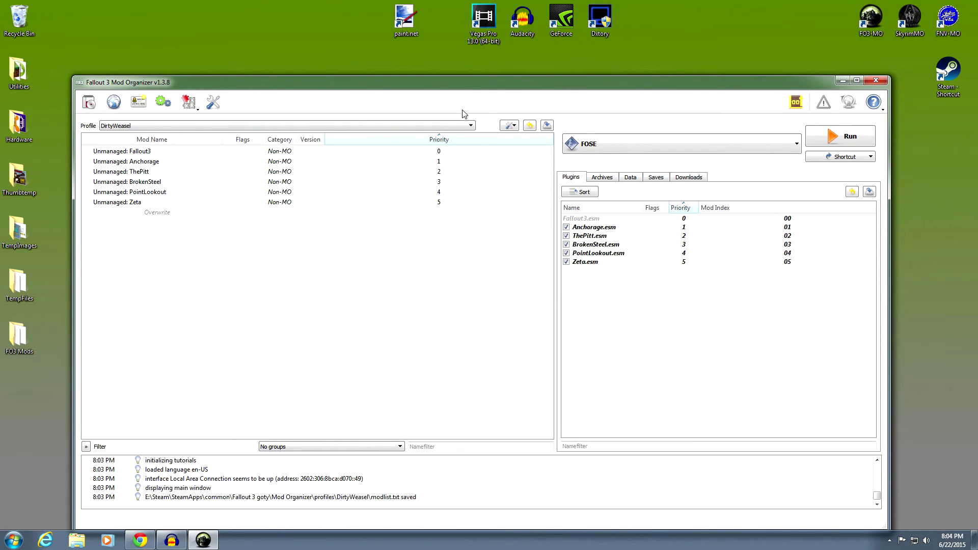
{"action": "left_click_drag", "start_coordinate": [473, 87], "coordinate": [474, 56]}
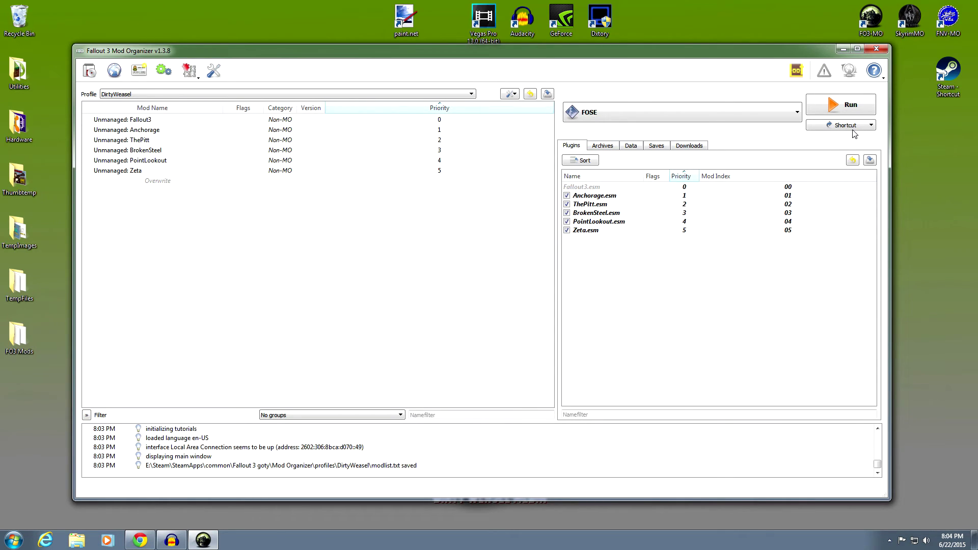
{"action": "left_click", "coordinate": [868, 127]}
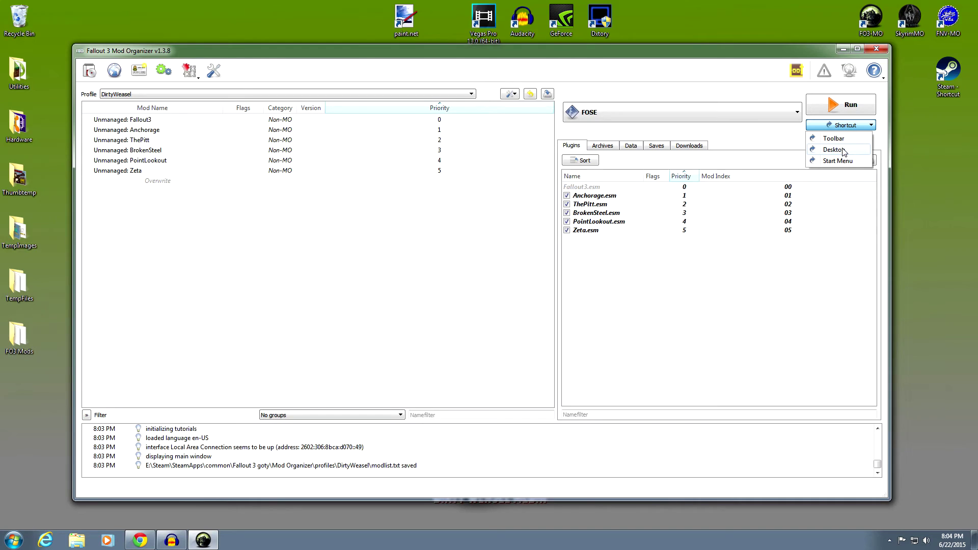
{"action": "left_click", "coordinate": [760, 142]}
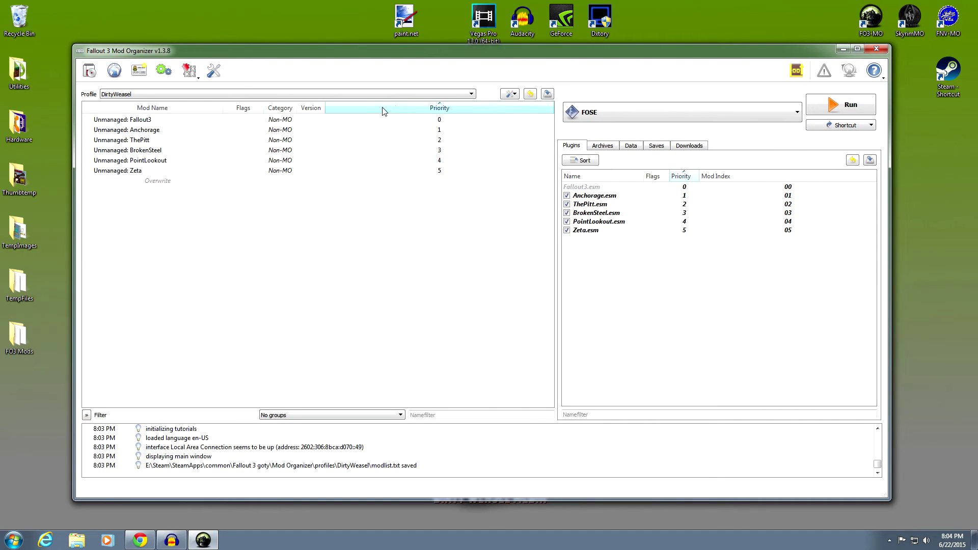
{"action": "left_click", "coordinate": [472, 95]}
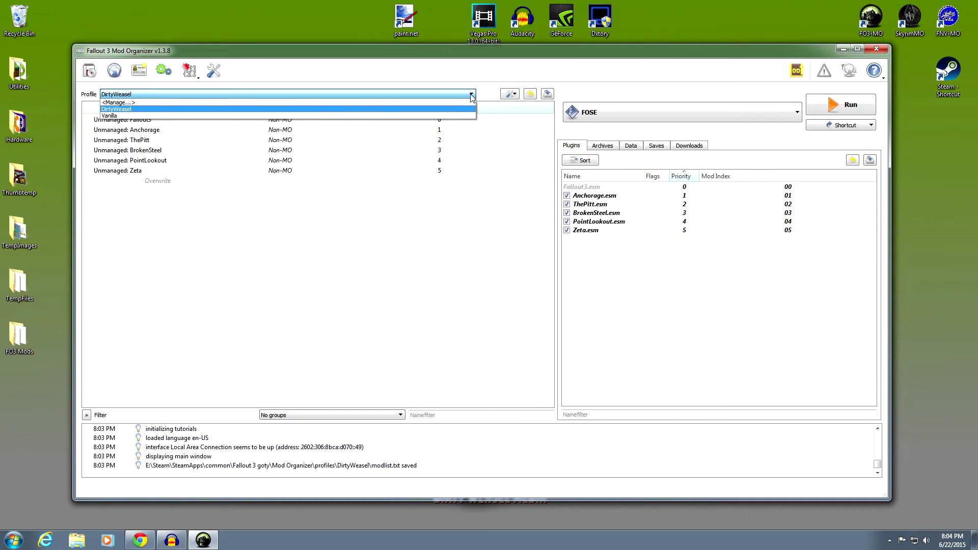
{"action": "left_click", "coordinate": [472, 96]}
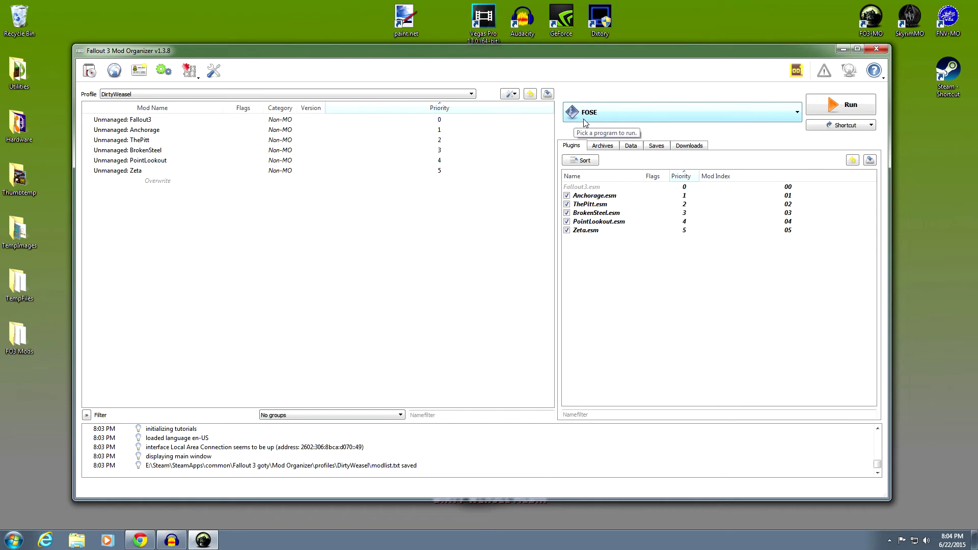
Run Fallout 3 through FOSE and enter getfoseversion in the console.
{"action": "left_click", "coordinate": [824, 106]}
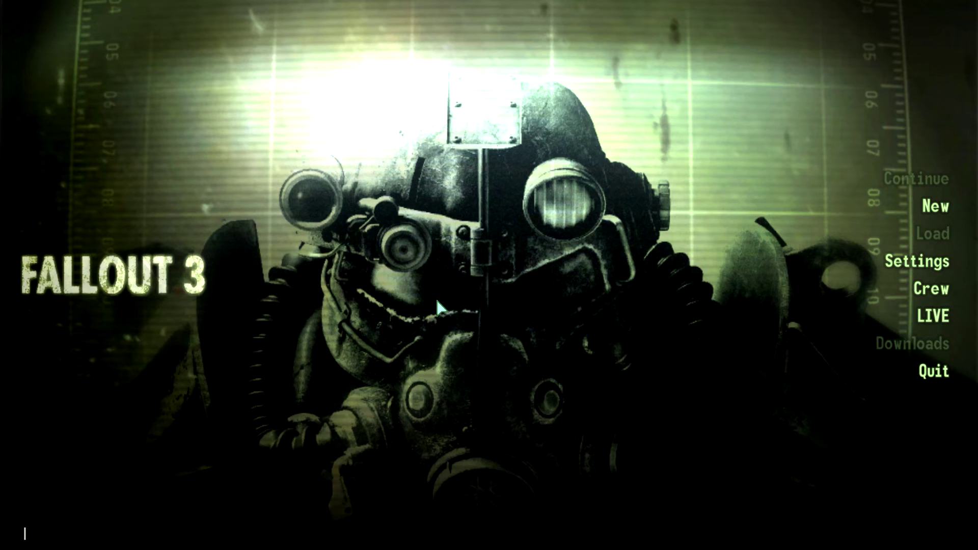
{"action": "type", "text": "cknoveovovbne[vi"}
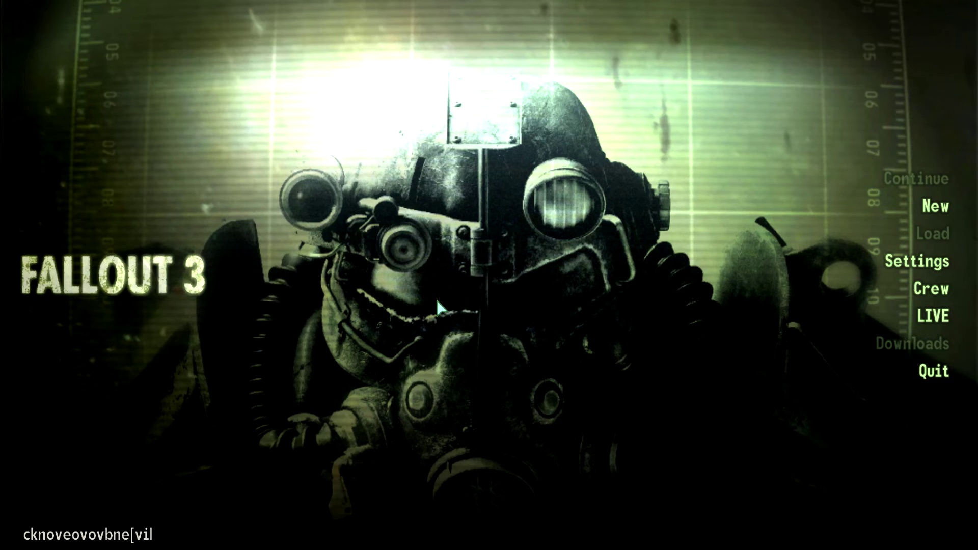
{"action": "key", "text": "BackSpace"}
{"action": "key", "text": "BackSpace"}
{"action": "key", "text": "BackSpace"}
{"action": "key", "text": "BackSpace"}
{"action": "key", "text": "BackSpace"}
{"action": "key", "text": "BackSpace"}
{"action": "key", "text": "BackSpace"}
{"action": "key", "text": "BackSpace"}
{"action": "key", "text": "BackSpace"}
{"action": "key", "text": "BackSpace"}
{"action": "key", "text": "BackSpace"}
{"action": "key", "text": "BackSpace"}
{"action": "key", "text": "BackSpace"}
{"action": "key", "text": "BackSpace"}
{"action": "key", "text": "BackSpace"}
{"action": "key", "text": "BackSpace"}
{"action": "key", "text": "BackSpace"}
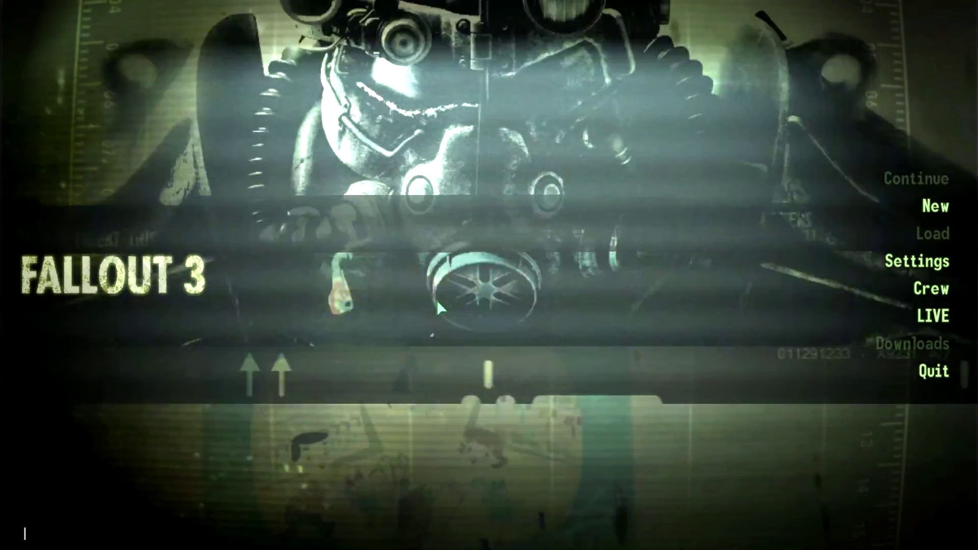
{"action": "type", "text": "getfosel"}
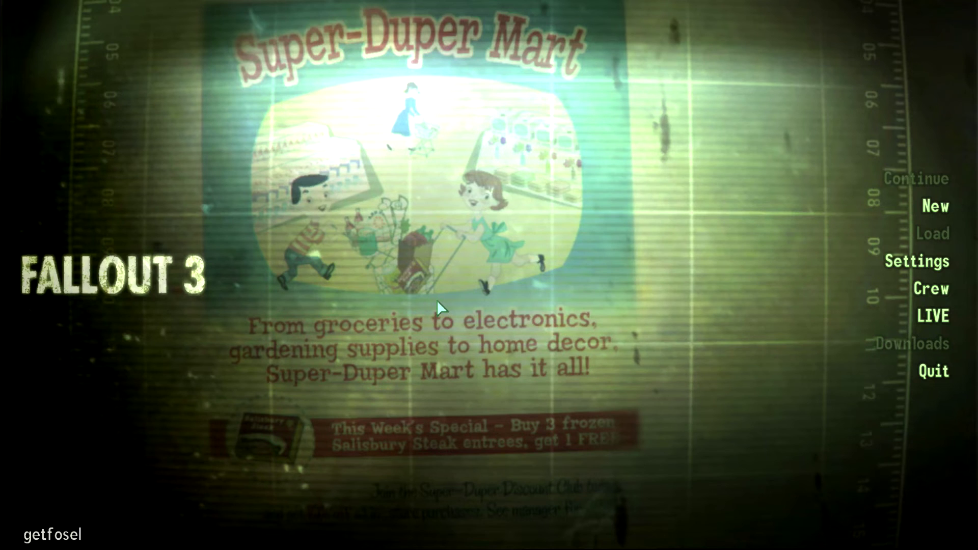
{"action": "type", "text": "version"}
{"action": "key", "text": "Return"}
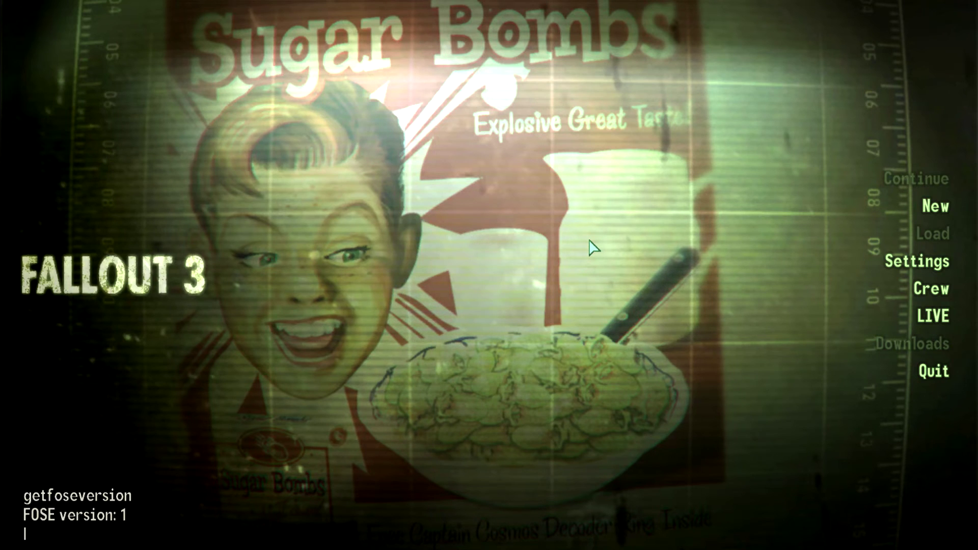
Close the console and exit the game.
{"action": "key", "text": "grave"}
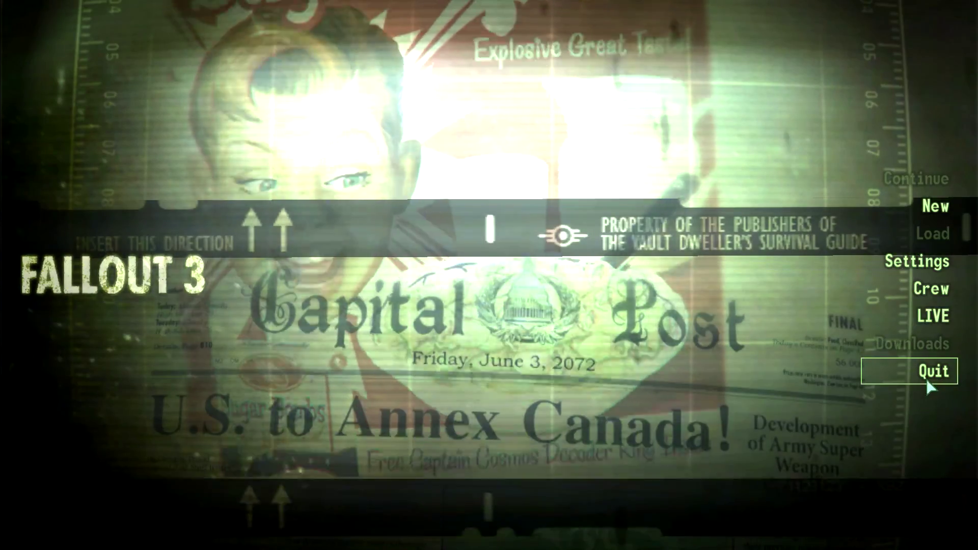
{"action": "left_click", "coordinate": [927, 380]}
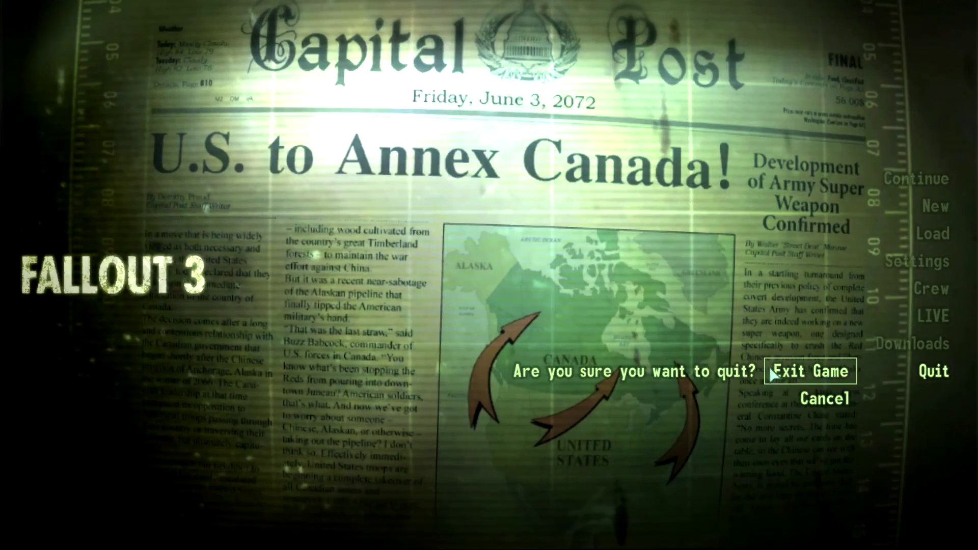
{"action": "left_click", "coordinate": [811, 371]}
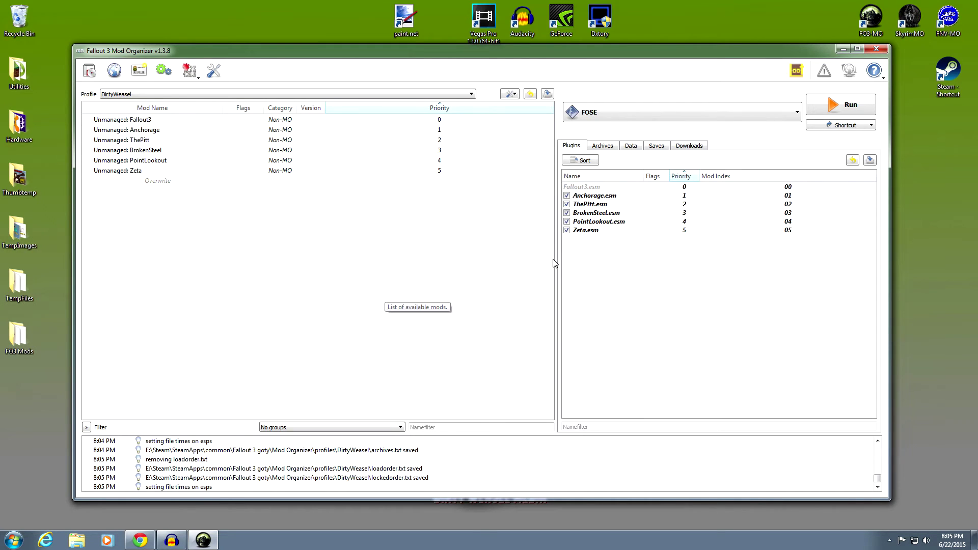
Use the globe toolbar button to open the Fallout 3 Nexus Mods site.
{"action": "left_click_drag", "start_coordinate": [557, 260], "coordinate": [541, 261]}
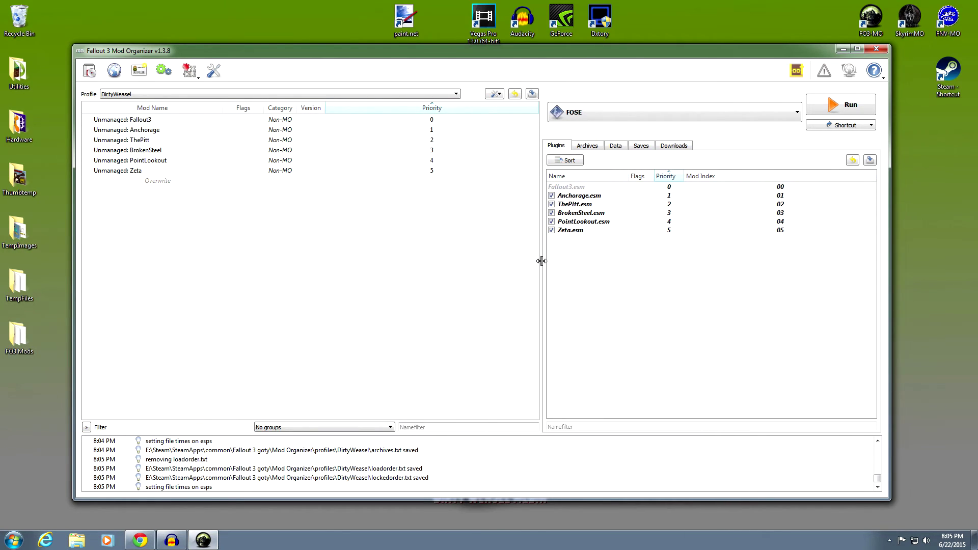
{"action": "left_click", "coordinate": [115, 71]}
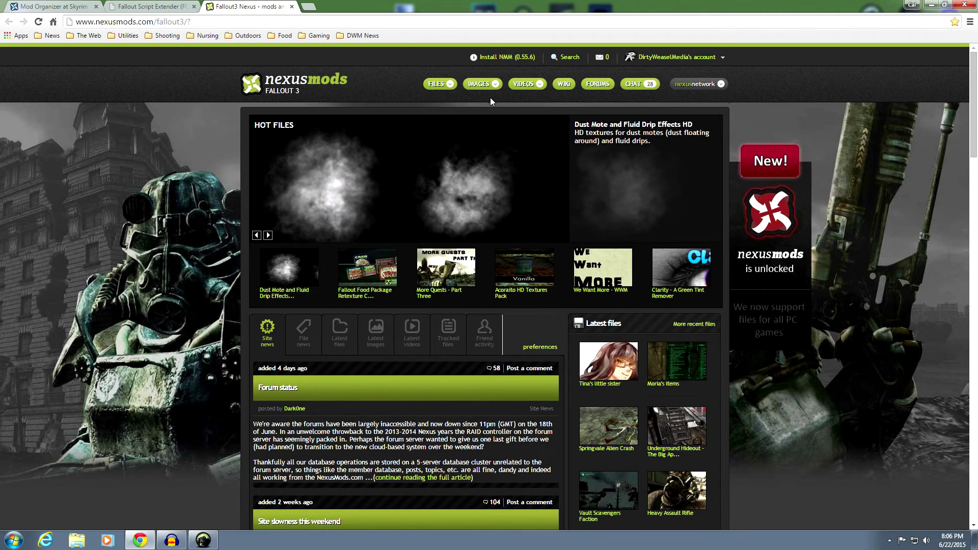
Search Nexus Mods for 'onetweak' and open the OneTweak for FO3 mod page.
{"action": "left_click", "coordinate": [568, 58]}
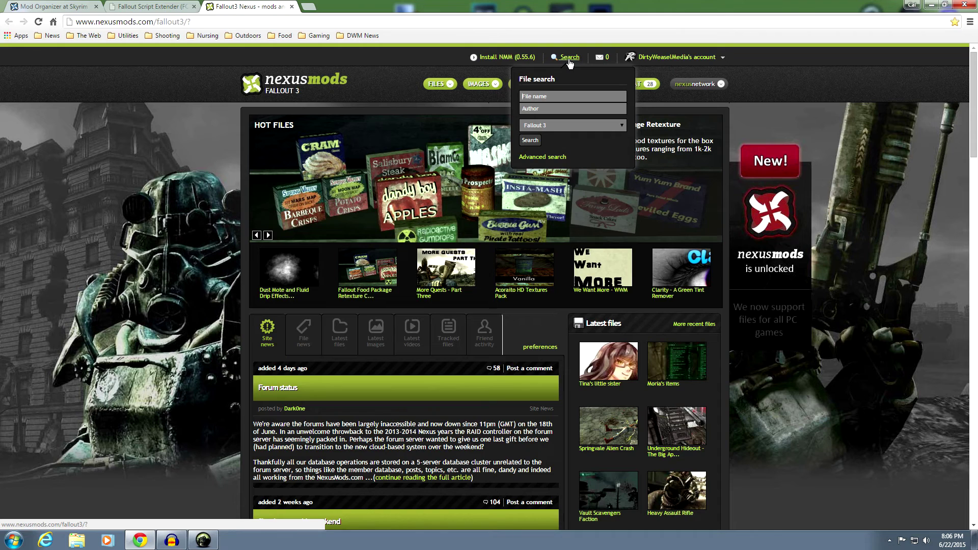
{"action": "type", "text": "onetweak"}
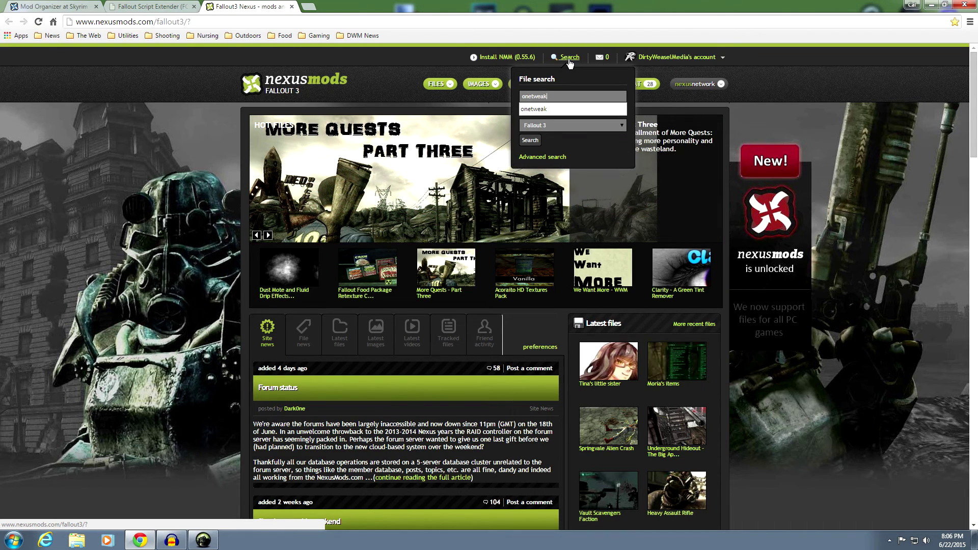
{"action": "left_click", "coordinate": [536, 139]}
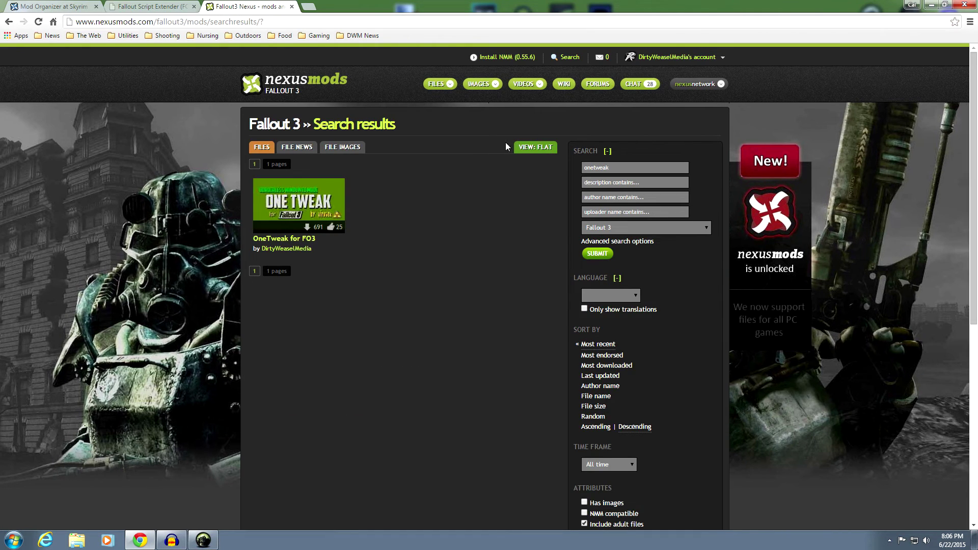
{"action": "left_click", "coordinate": [278, 239]}
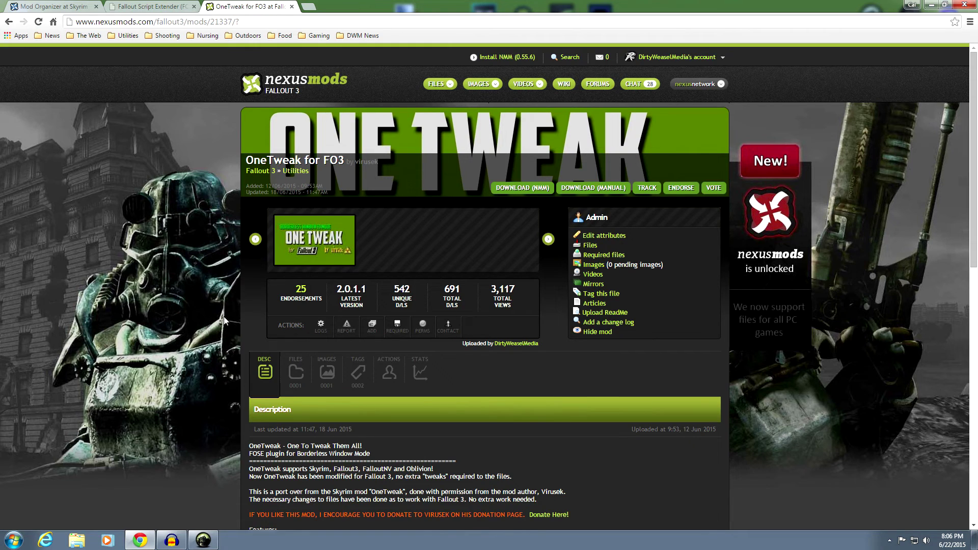
{"action": "scroll", "coordinate": [220, 340], "scroll_direction": "down", "scroll_amount": 4}
{"action": "scroll", "coordinate": [218, 339], "scroll_direction": "up", "scroll_amount": 1}
{"action": "scroll", "coordinate": [215, 337], "scroll_direction": "up", "scroll_amount": 3}
{"action": "scroll", "coordinate": [238, 308], "scroll_direction": "down", "scroll_amount": 3}
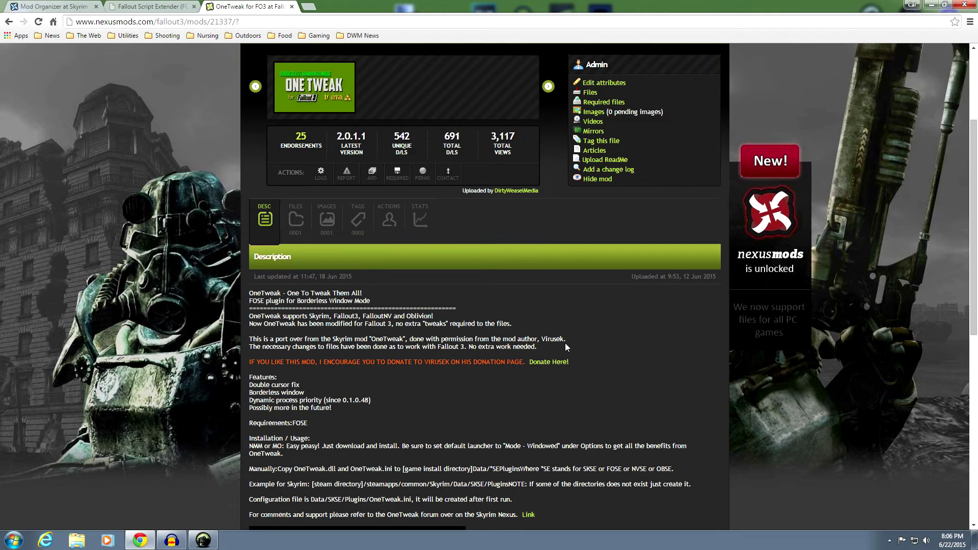
{"action": "scroll", "coordinate": [220, 348], "scroll_direction": "down", "scroll_amount": 3}
{"action": "scroll", "coordinate": [220, 348], "scroll_direction": "down", "scroll_amount": 2}
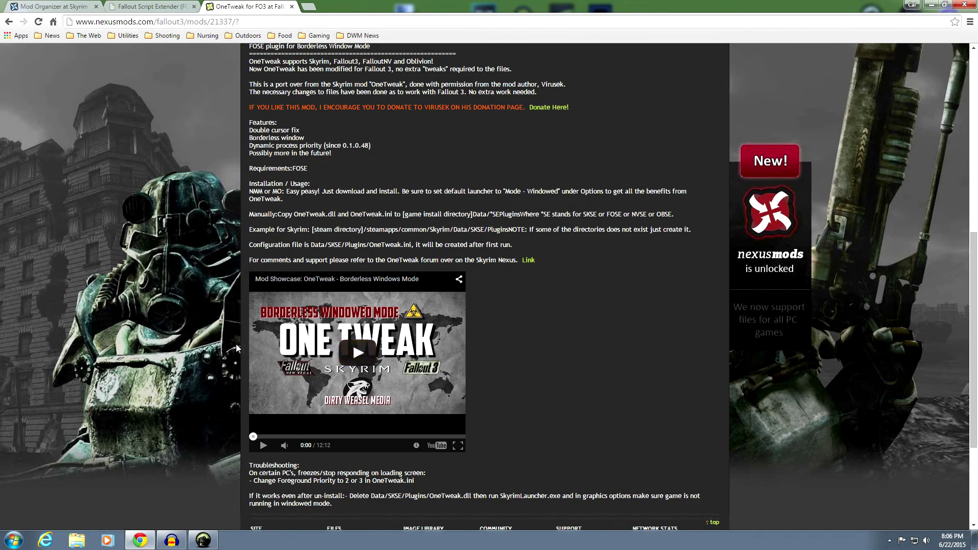
{"action": "scroll", "coordinate": [236, 344], "scroll_direction": "up", "scroll_amount": 8}
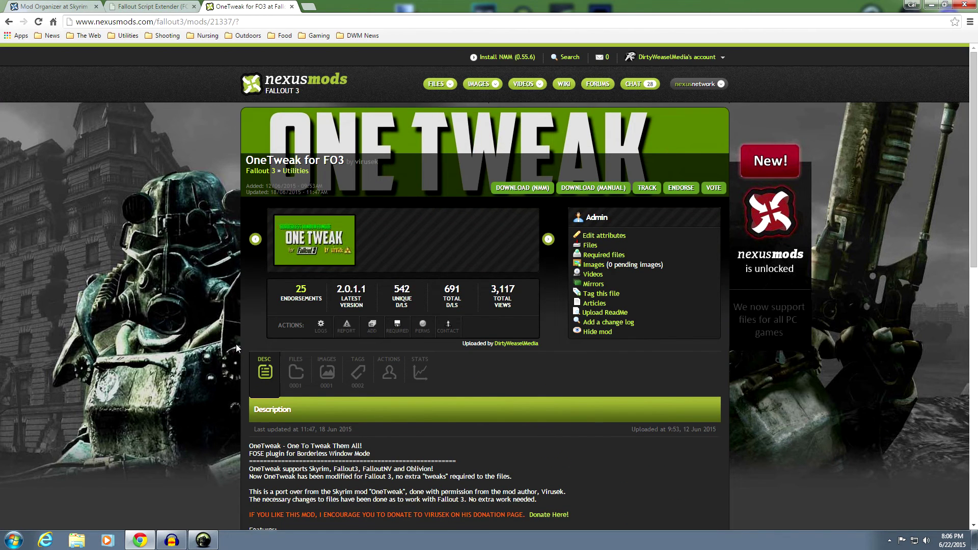
Download the OneTweak main file with the manager, continuing past the FOSE-requirement notice.
{"action": "left_click", "coordinate": [296, 372]}
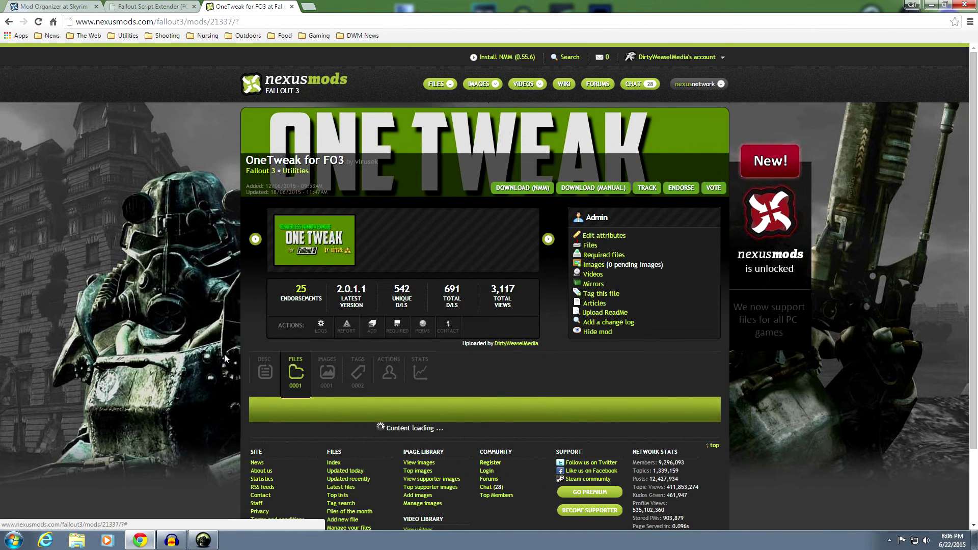
{"action": "scroll", "coordinate": [224, 353], "scroll_direction": "down", "scroll_amount": 3}
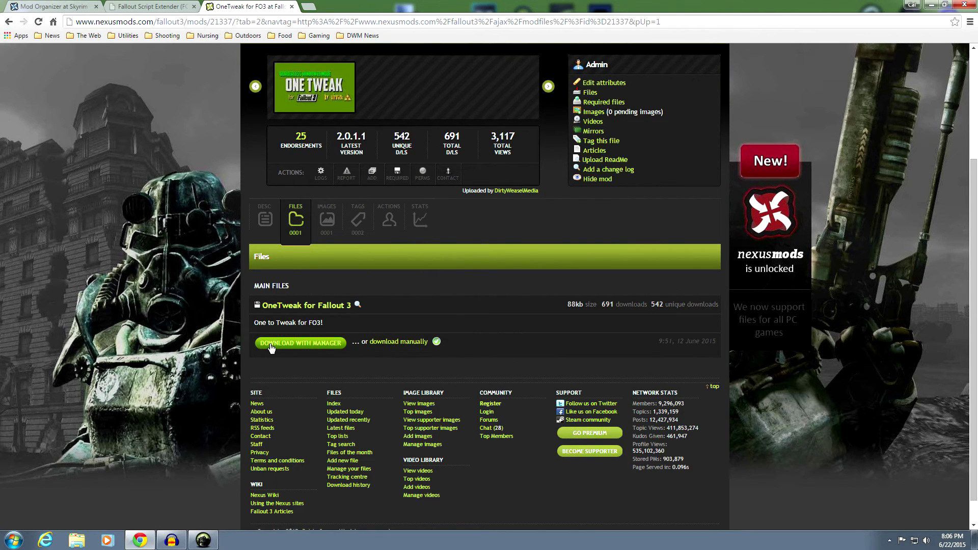
{"action": "left_click", "coordinate": [271, 344]}
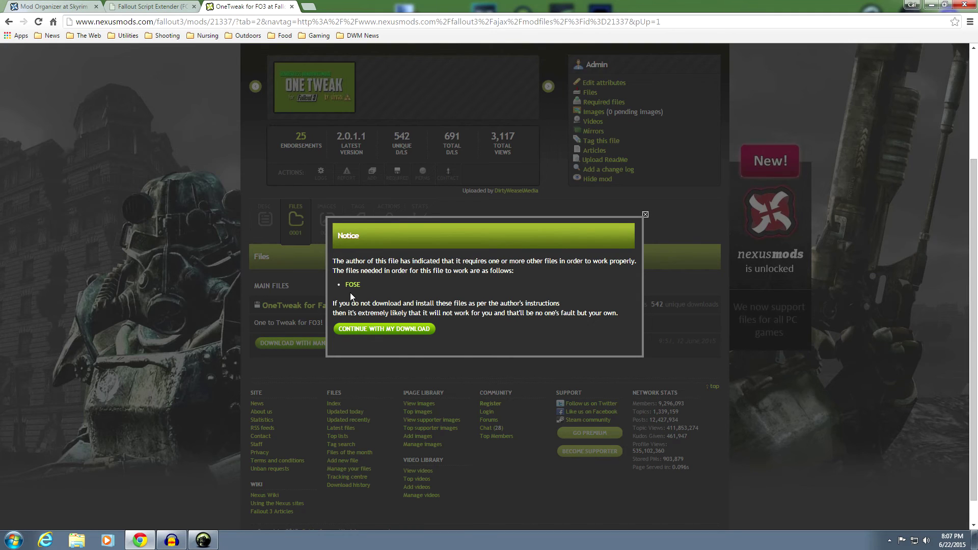
{"action": "left_click", "coordinate": [378, 331]}
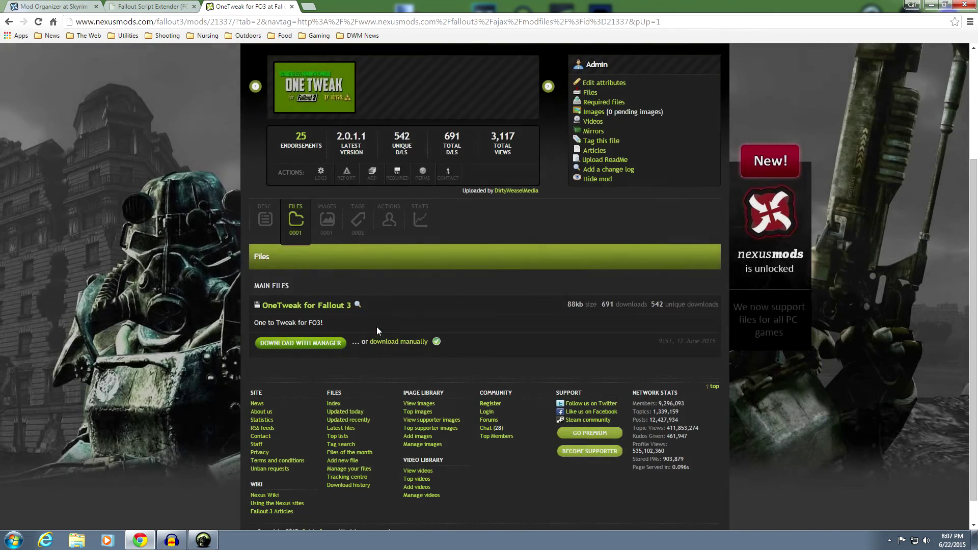
Start installing the downloaded OneTweak archive from Mod Organizer's Downloads list using Manual install.
{"action": "left_click", "coordinate": [204, 539]}
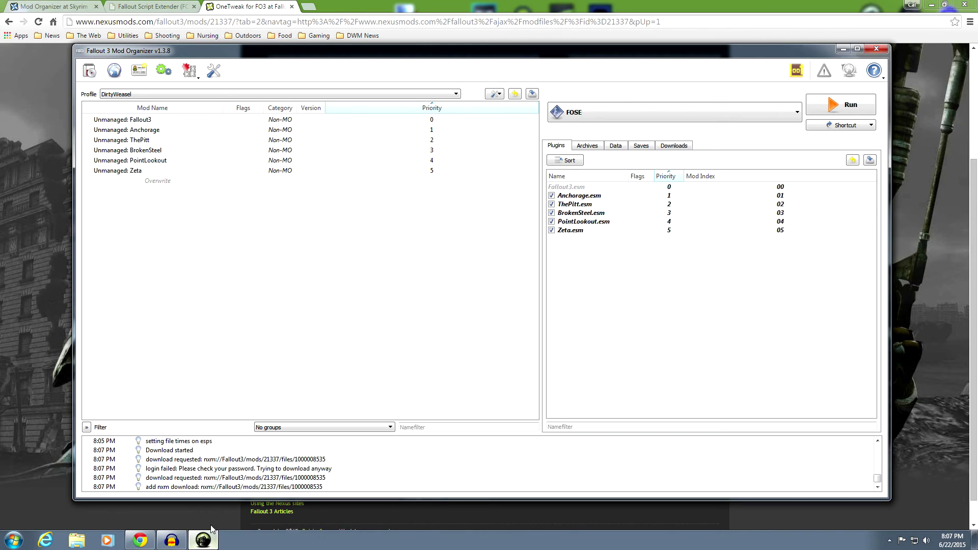
{"action": "left_click", "coordinate": [674, 147]}
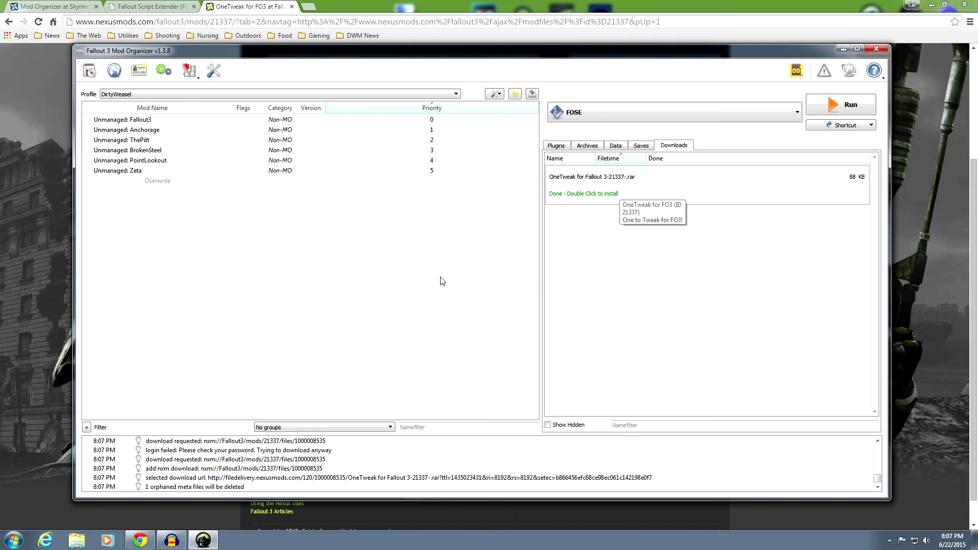
{"action": "double_click", "coordinate": [607, 193]}
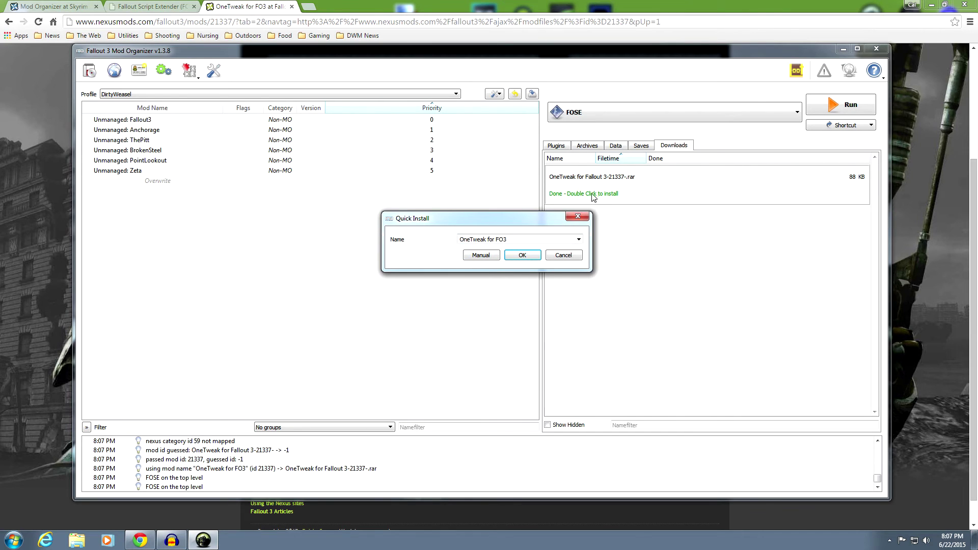
{"action": "left_click", "coordinate": [479, 255]}
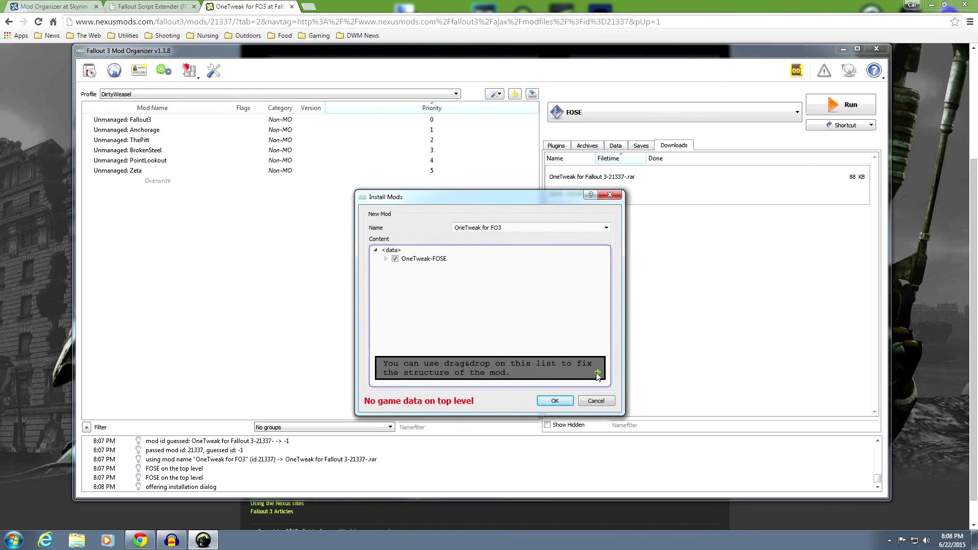
Dismiss the install tutorial tips.
{"action": "left_click", "coordinate": [597, 376]}
{"action": "left_click", "coordinate": [598, 376]}
{"action": "left_click", "coordinate": [597, 376]}
{"action": "left_click", "coordinate": [597, 375]}
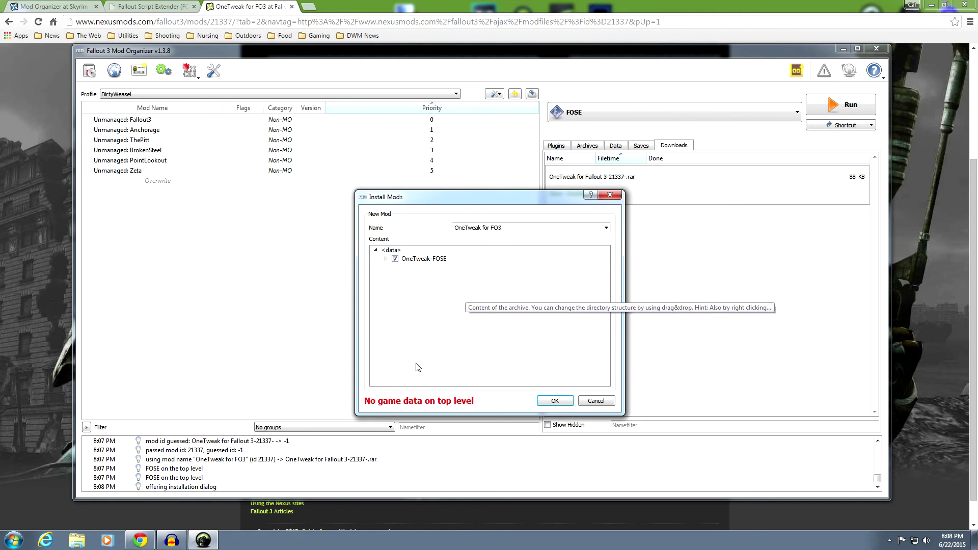
Set the OneTweak-FOSE folder as the mod's data directory.
{"action": "mouse_move", "coordinate": [381, 408]}
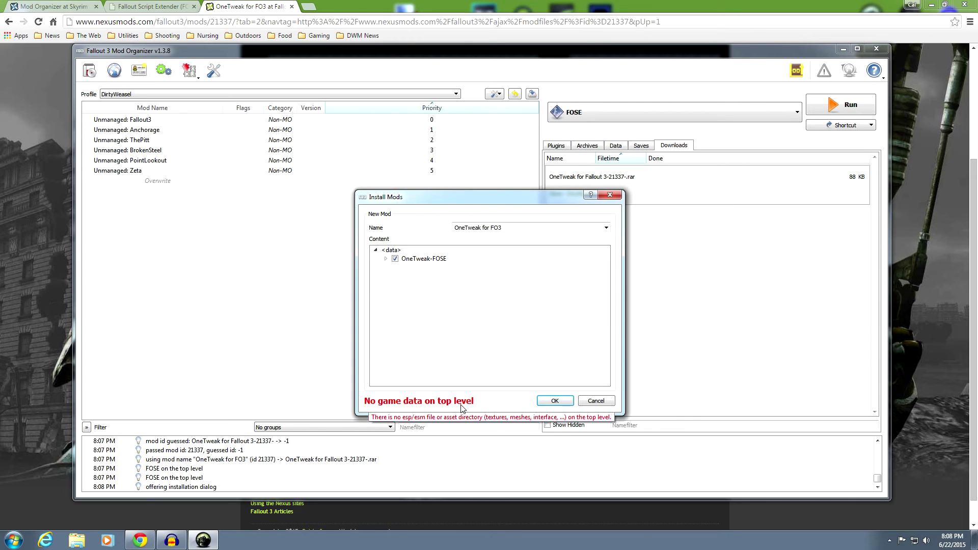
{"action": "mouse_move", "coordinate": [474, 281]}
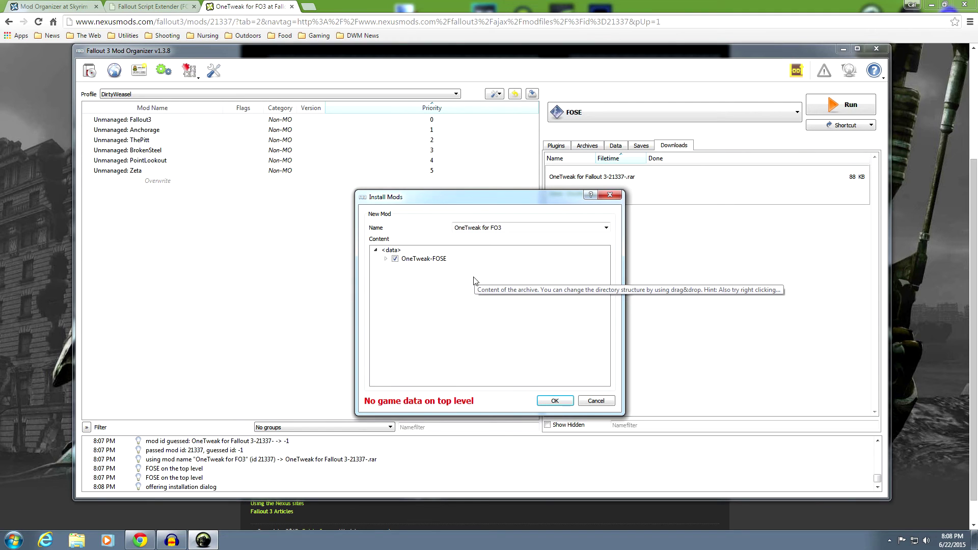
{"action": "left_click", "coordinate": [386, 261]}
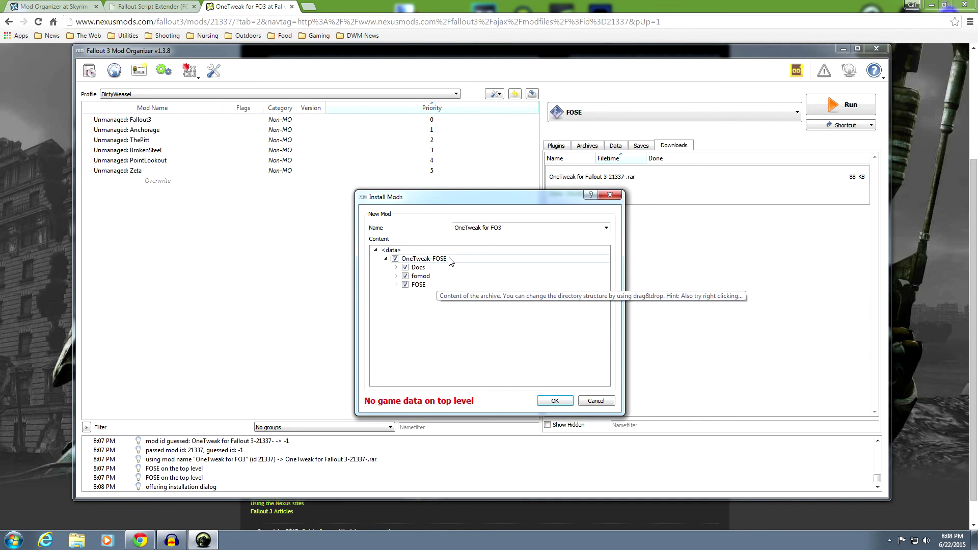
{"action": "left_click", "coordinate": [386, 260]}
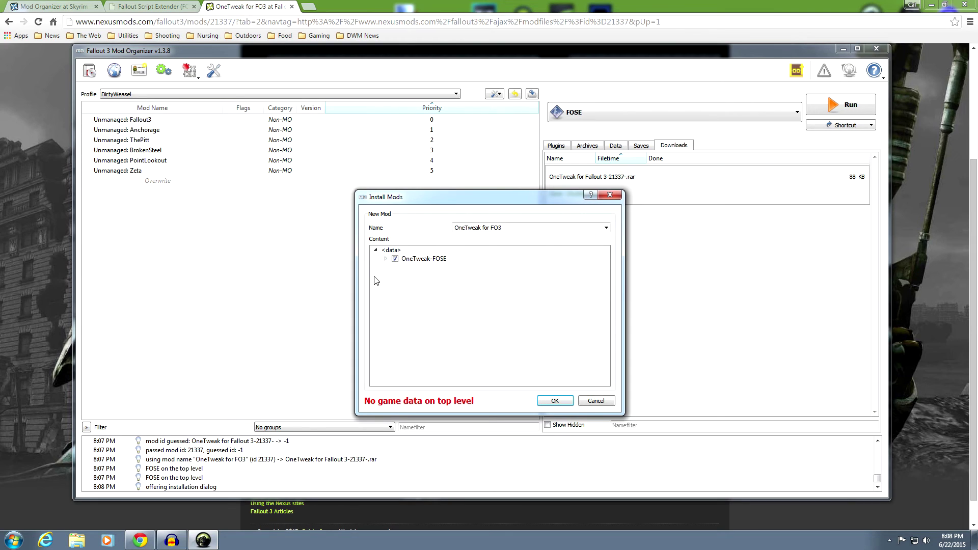
{"action": "left_click", "coordinate": [416, 262]}
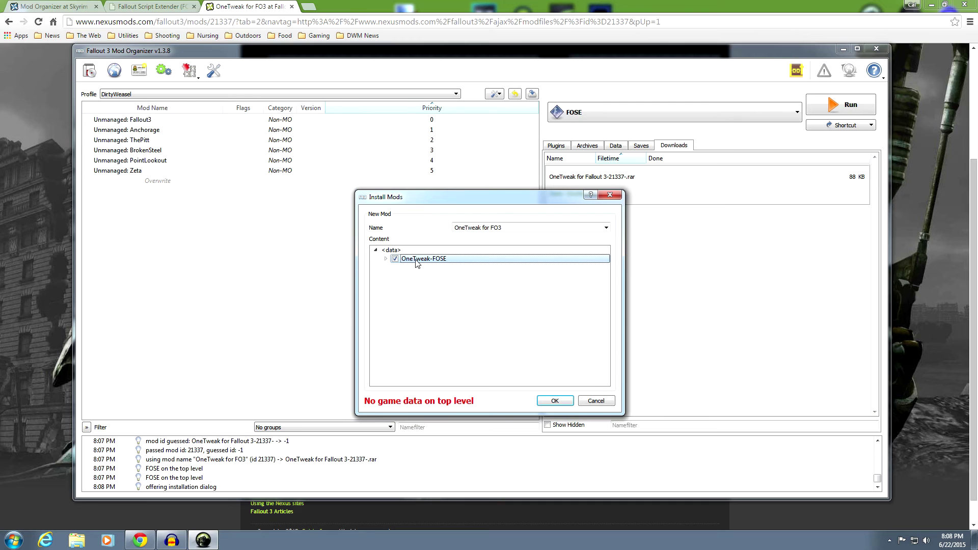
{"action": "right_click", "coordinate": [416, 261]}
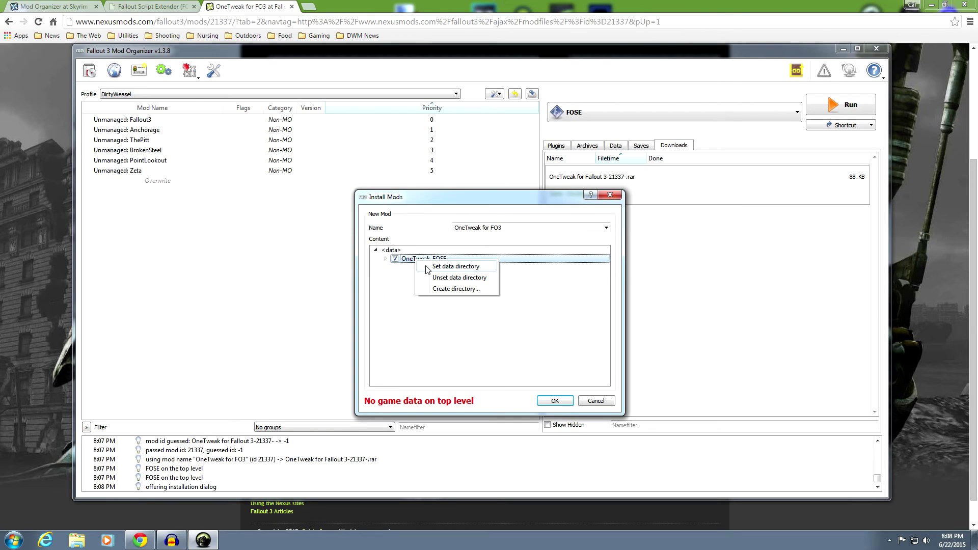
{"action": "left_click", "coordinate": [455, 266]}
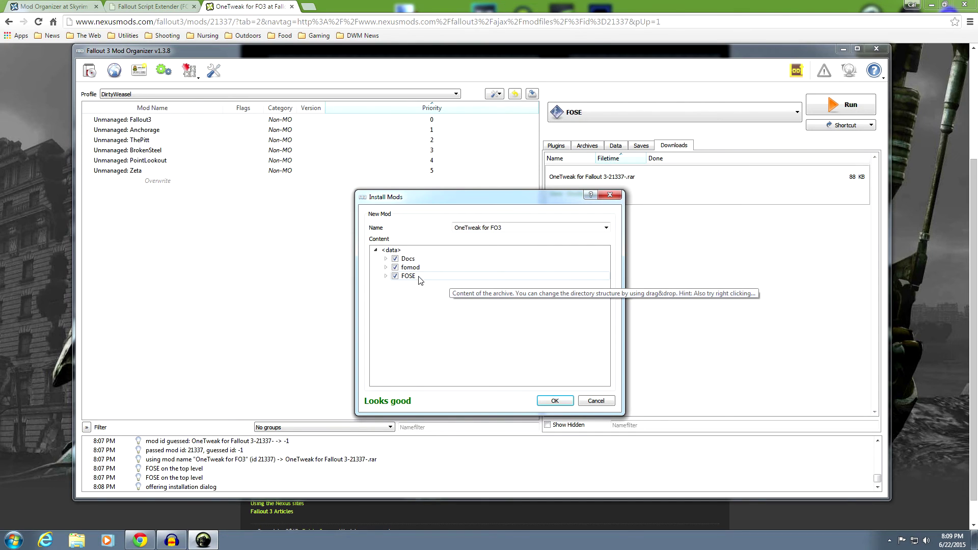
Check the OneTweak files under FOSE/plugins and confirm the installation.
{"action": "left_click", "coordinate": [386, 277]}
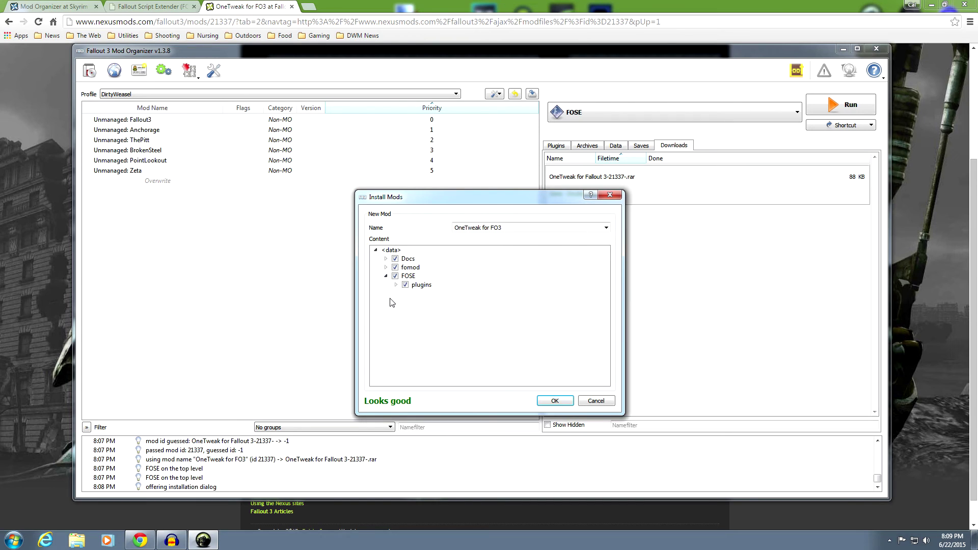
{"action": "left_click", "coordinate": [397, 285]}
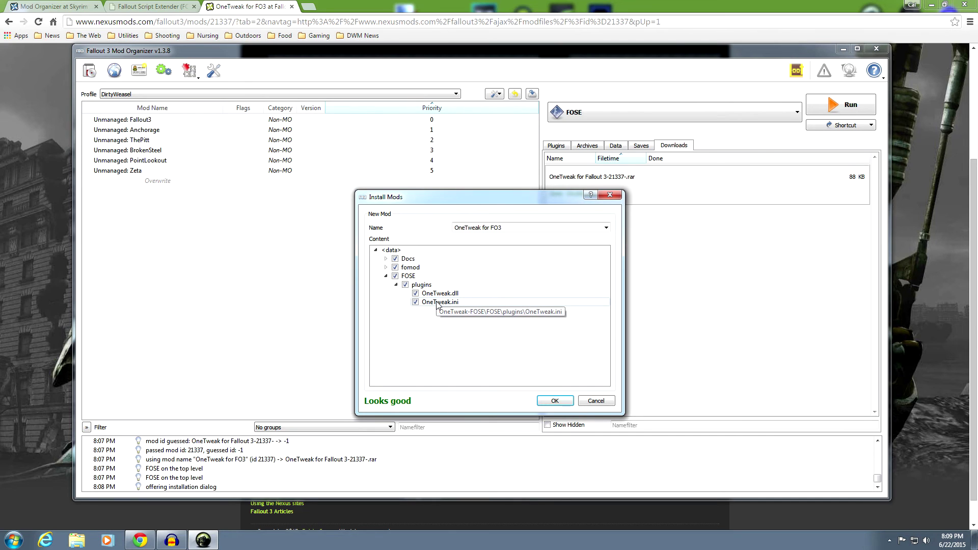
{"action": "left_click", "coordinate": [397, 285]}
{"action": "left_click", "coordinate": [385, 276]}
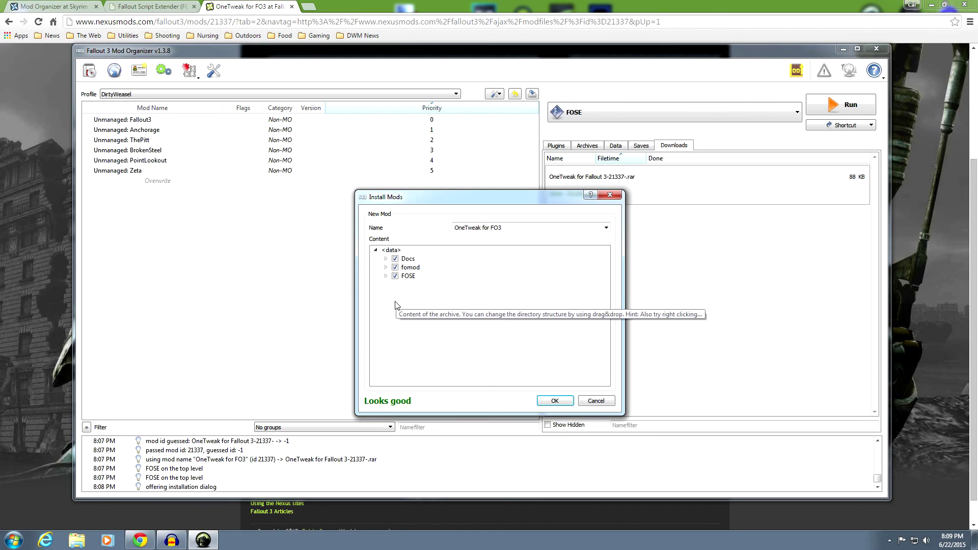
{"action": "left_click", "coordinate": [555, 401]}
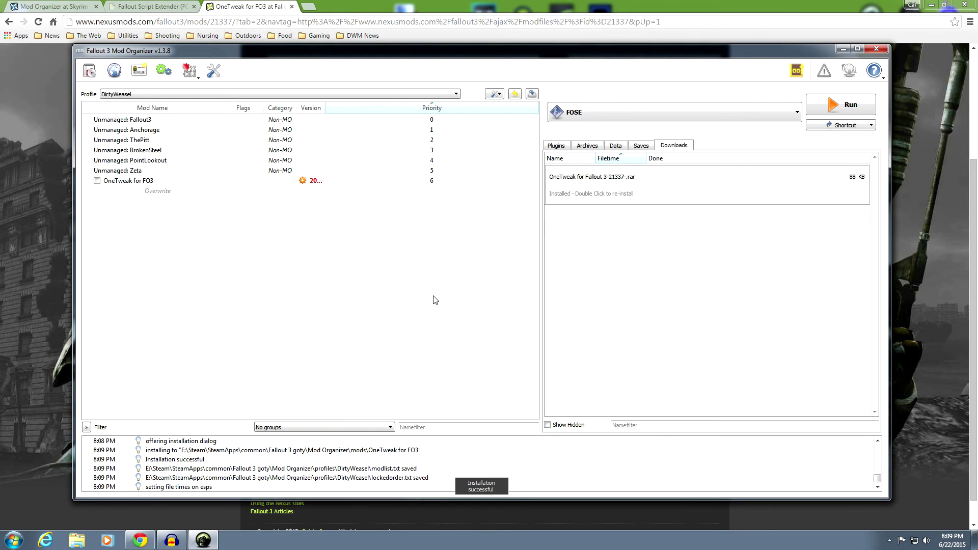
Ignore the update notice for OneTweak for FO3 and tick its checkbox to enable it.
{"action": "right_click", "coordinate": [301, 180]}
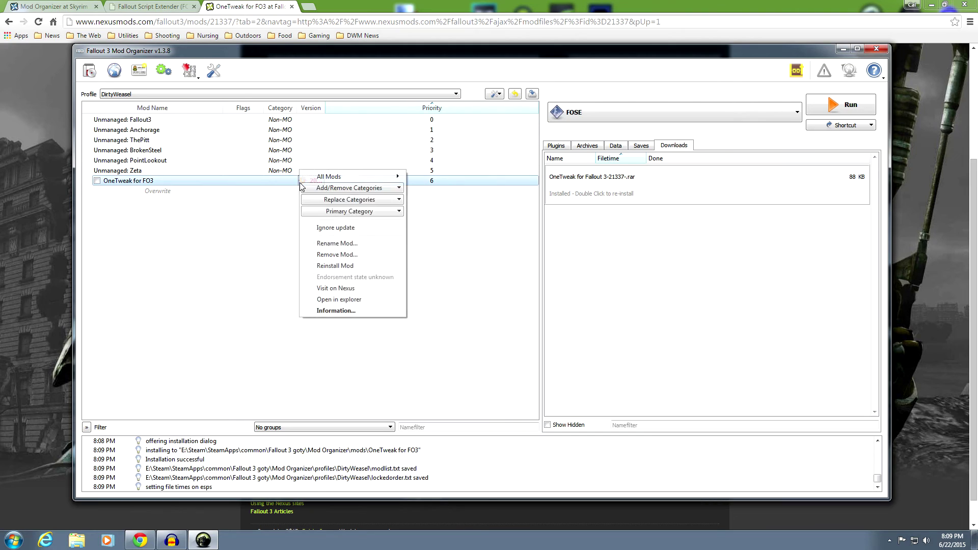
{"action": "left_click", "coordinate": [312, 229]}
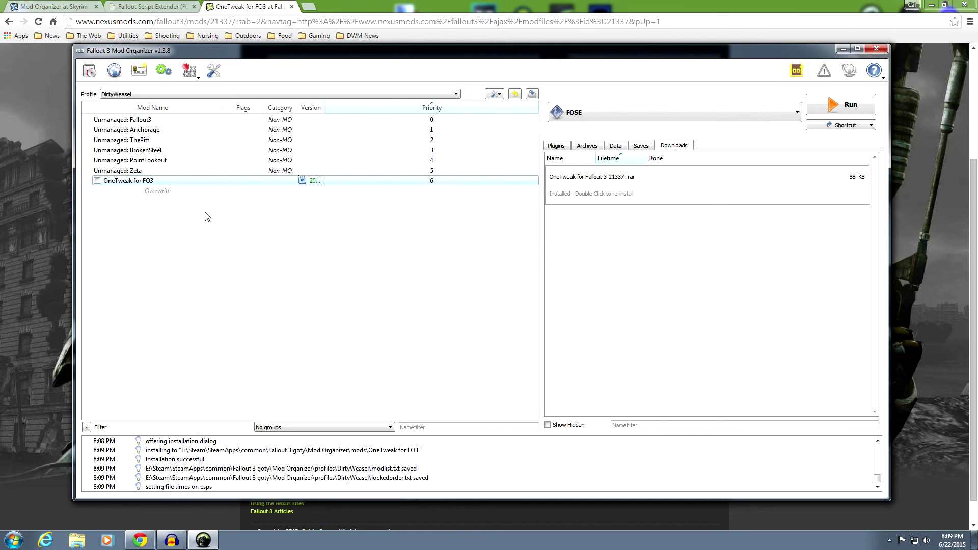
{"action": "mouse_move", "coordinate": [206, 181]}
{"action": "left_mouse_down"}
{"action": "mouse_move", "coordinate": [204, 155]}
{"action": "mouse_move", "coordinate": [207, 190]}
{"action": "mouse_move", "coordinate": [207, 180]}
{"action": "left_mouse_up"}
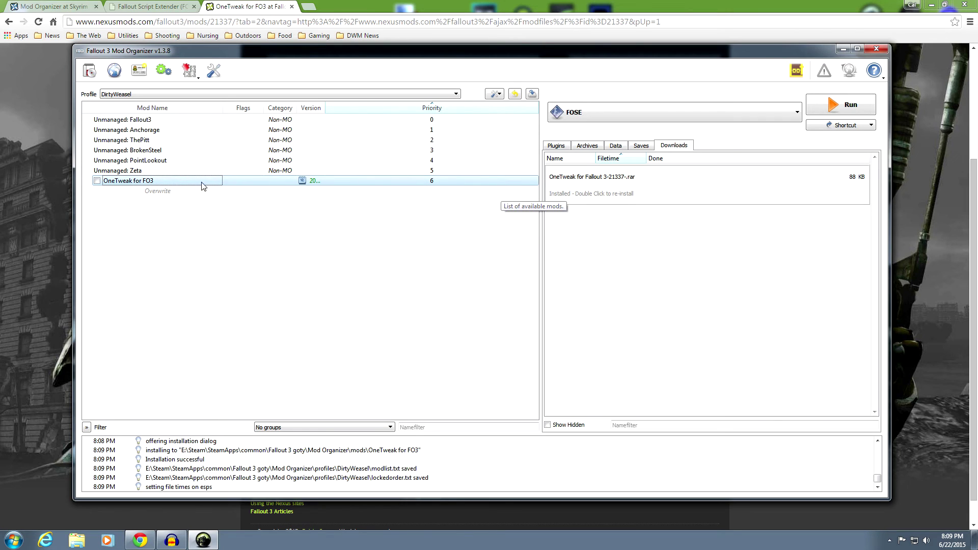
{"action": "left_click", "coordinate": [96, 181]}
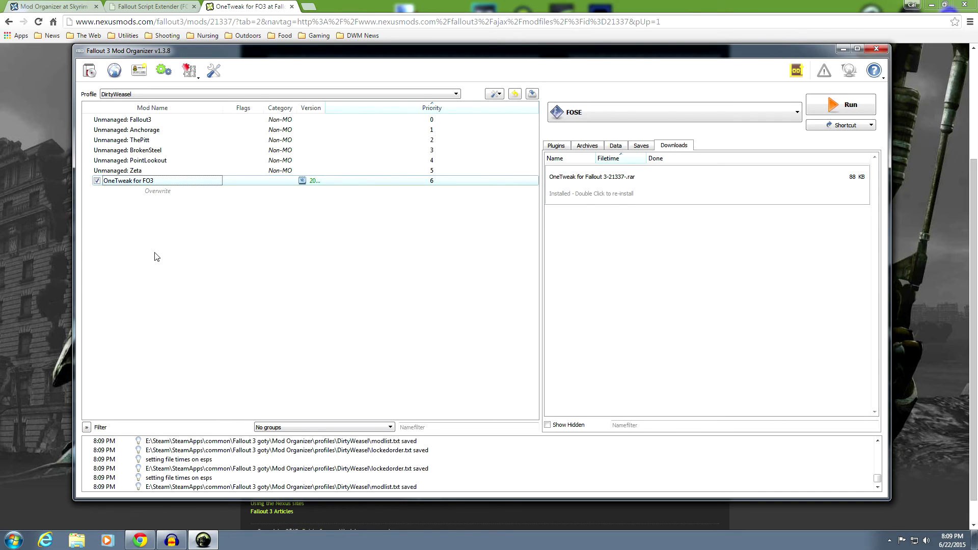
Open OneTweak for FO3 details and review CHANGELOG, COPYING, README, OneTweak.ini and conflicts.
{"action": "double_click", "coordinate": [192, 182]}
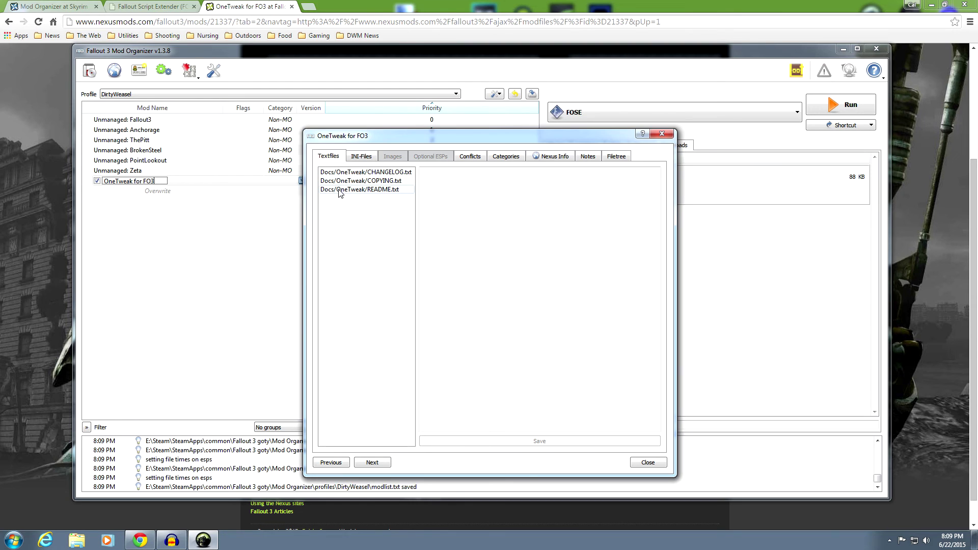
{"action": "left_click", "coordinate": [344, 175]}
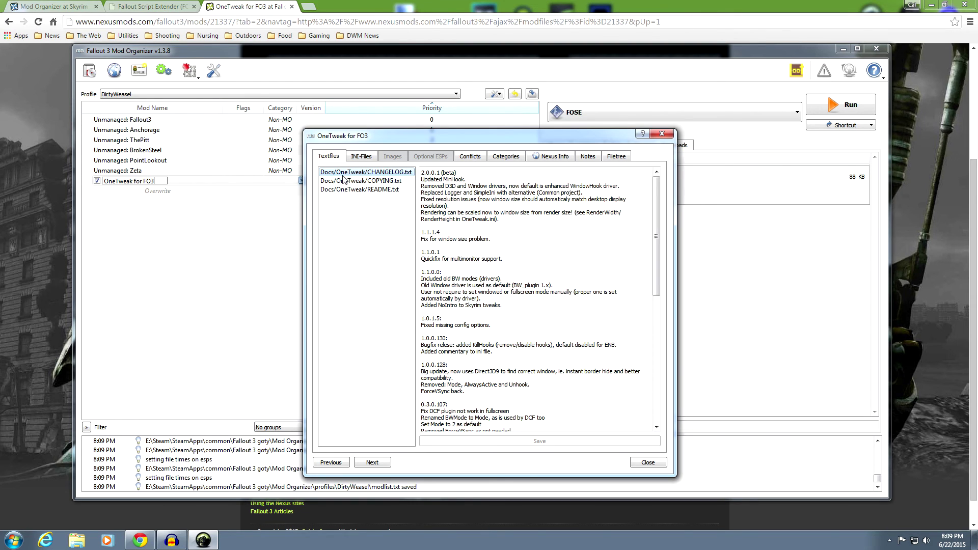
{"action": "left_click", "coordinate": [344, 182]}
{"action": "left_click", "coordinate": [345, 190]}
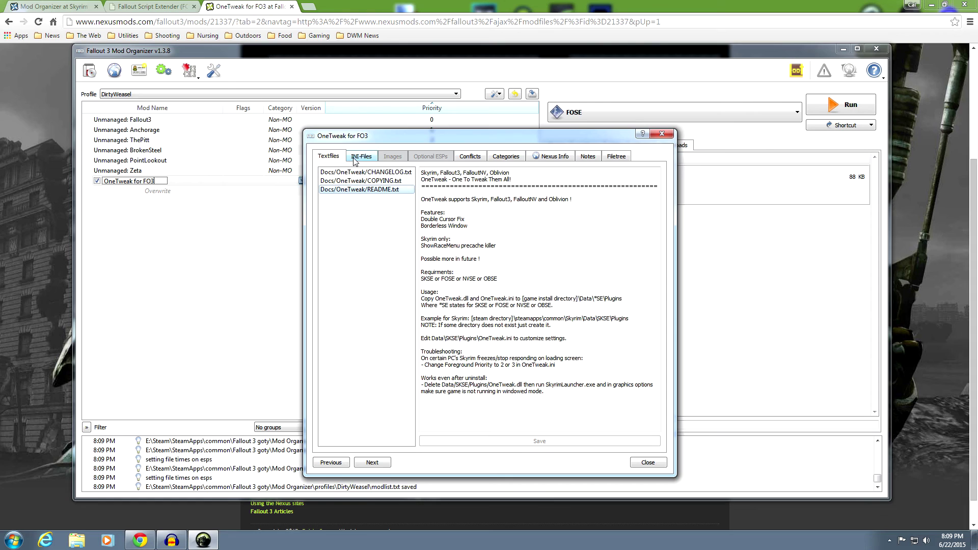
{"action": "left_click", "coordinate": [355, 158]}
{"action": "left_click", "coordinate": [351, 183]}
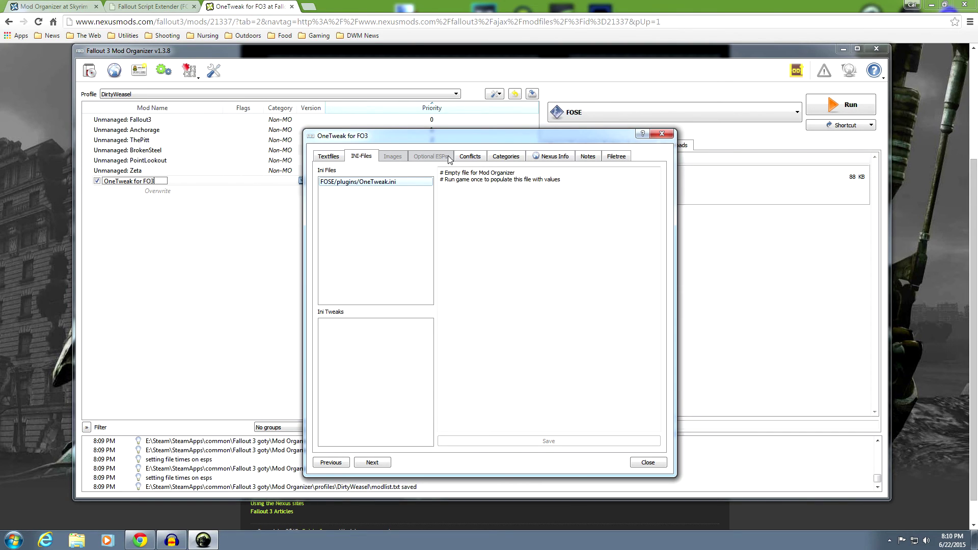
{"action": "left_click", "coordinate": [465, 159]}
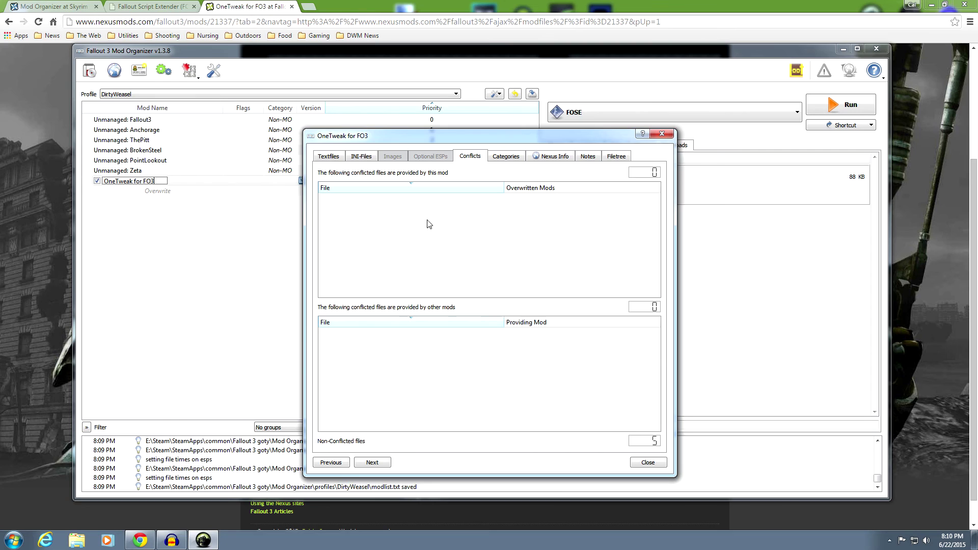
Look over the mod's category choices and Nexus Info tab, glancing at its Nexus page.
{"action": "left_click", "coordinate": [505, 157]}
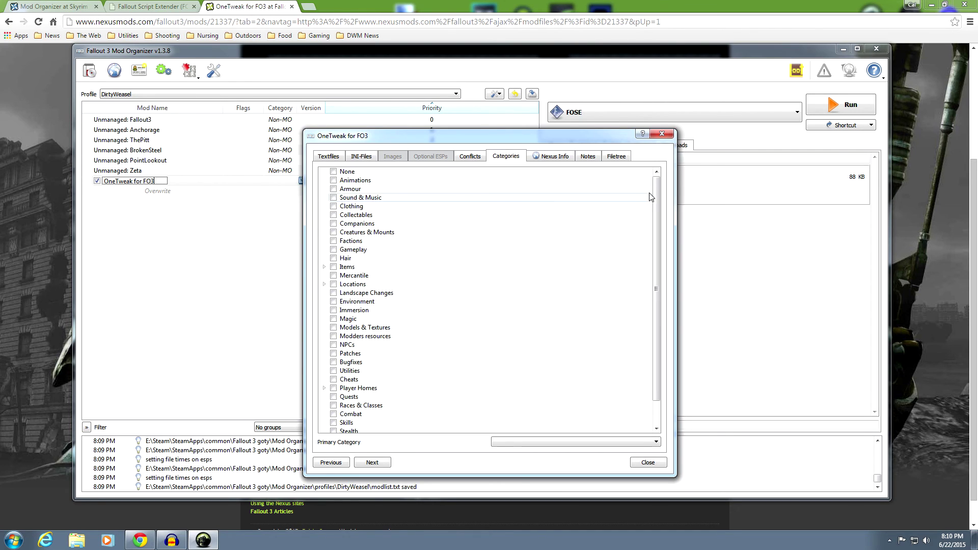
{"action": "mouse_move", "coordinate": [654, 192]}
{"action": "left_mouse_down"}
{"action": "mouse_move", "coordinate": [655, 241]}
{"action": "mouse_move", "coordinate": [657, 198]}
{"action": "left_mouse_up"}
{"action": "left_click", "coordinate": [551, 159]}
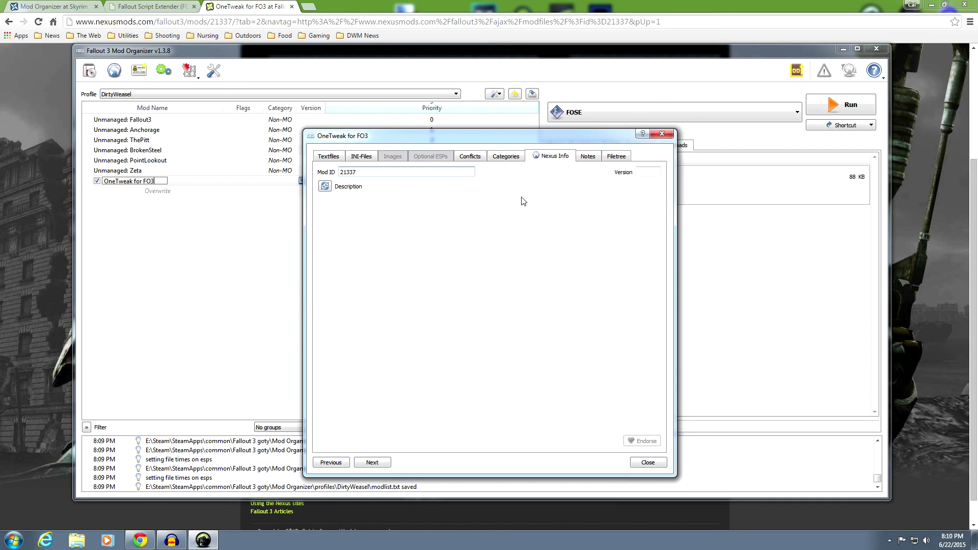
{"action": "left_click", "coordinate": [34, 207]}
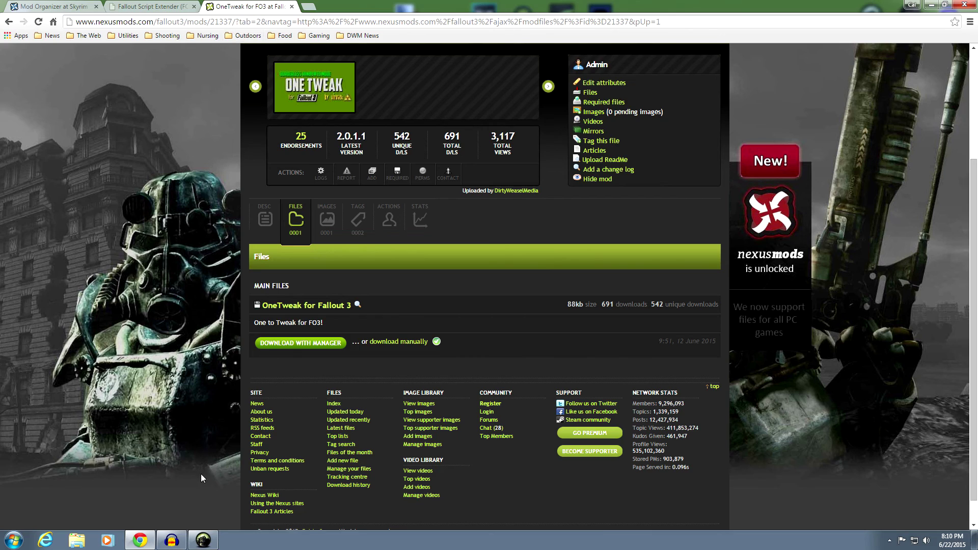
{"action": "left_click", "coordinate": [203, 541]}
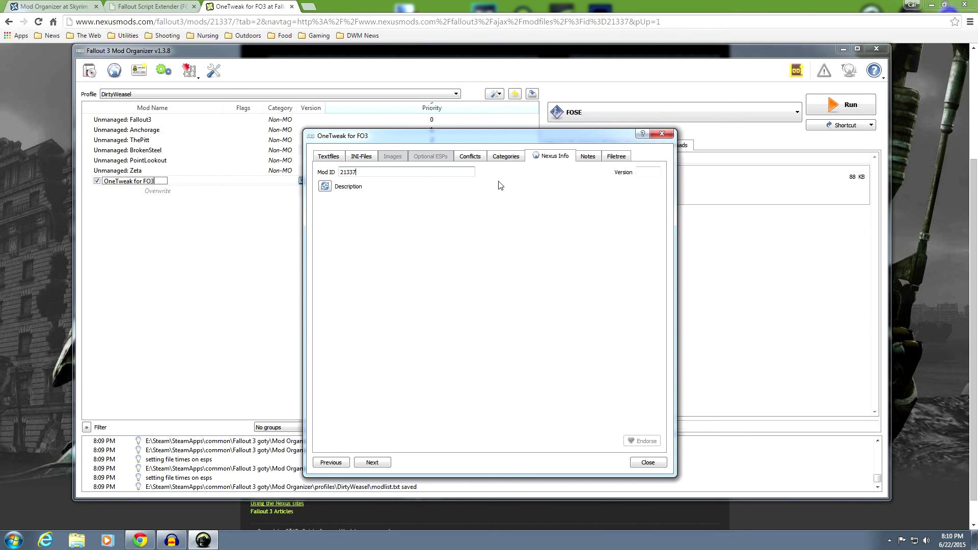
Load the Nexus description and scroll through its installation and troubleshooting notes.
{"action": "left_click", "coordinate": [646, 172]}
{"action": "left_click", "coordinate": [327, 188]}
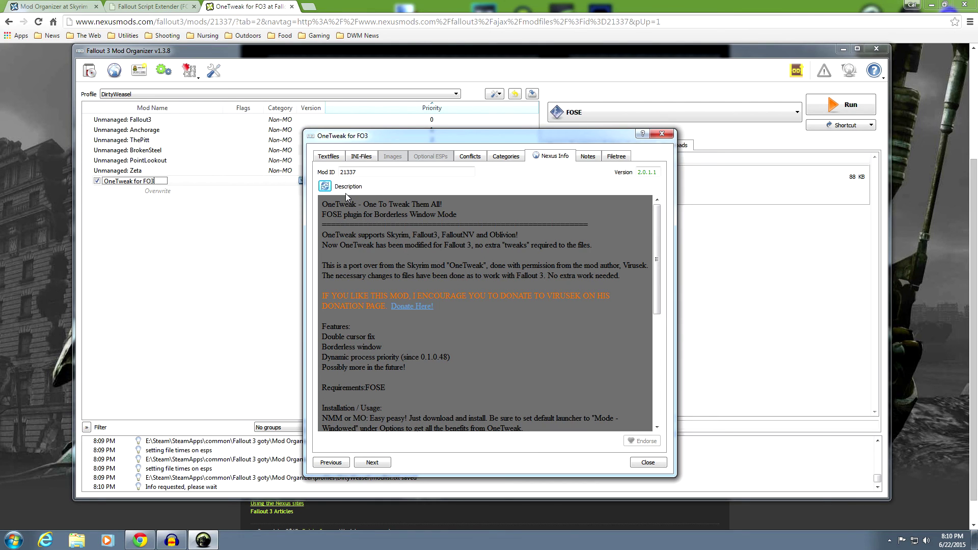
{"action": "scroll", "coordinate": [472, 268], "scroll_direction": "down", "scroll_amount": 4}
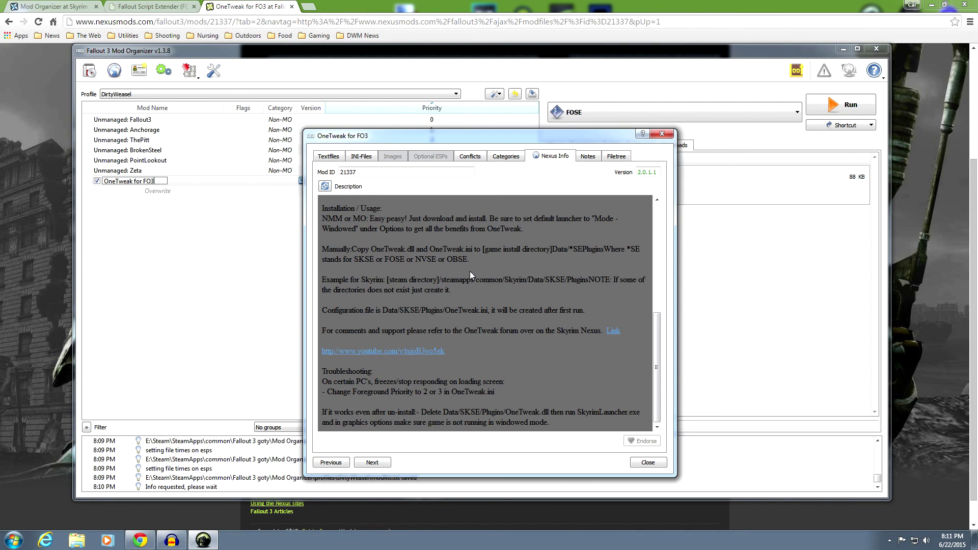
{"action": "scroll", "coordinate": [470, 272], "scroll_direction": "up", "scroll_amount": 4}
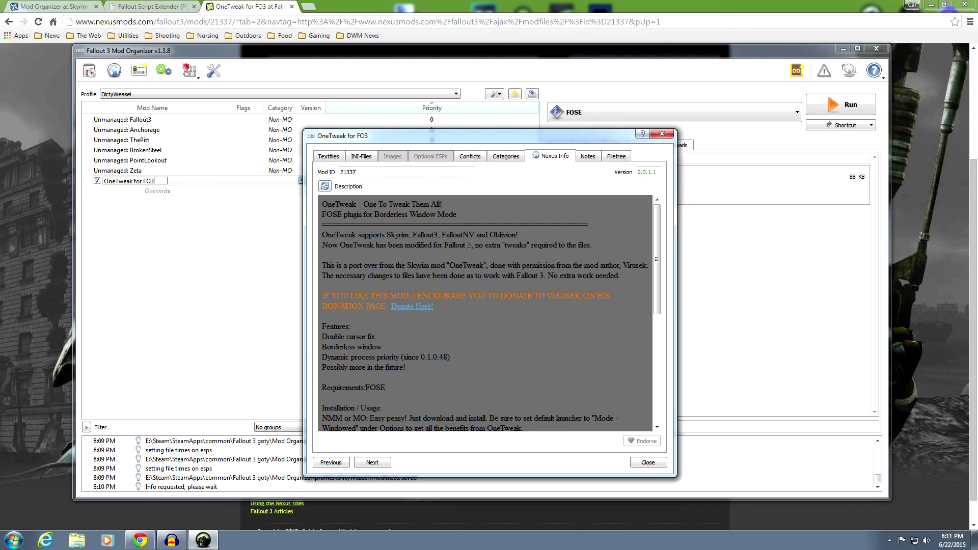
{"action": "scroll", "coordinate": [468, 256], "scroll_direction": "down", "scroll_amount": 4}
{"action": "scroll", "coordinate": [469, 256], "scroll_direction": "up", "scroll_amount": 4}
Check the Notes and Filetree tabs, including the fomod folder, then close and minimize Mod Organizer.
{"action": "left_click", "coordinate": [589, 157]}
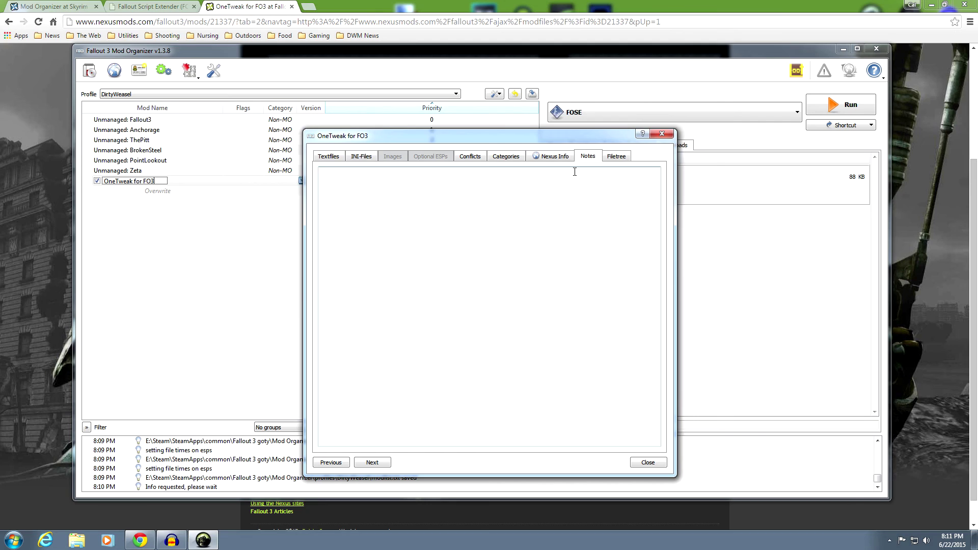
{"action": "left_click", "coordinate": [616, 157]}
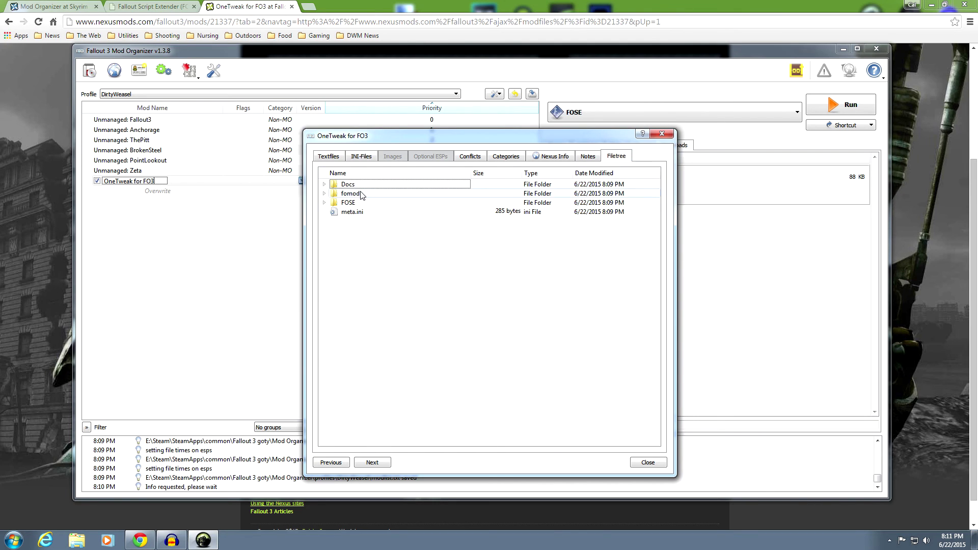
{"action": "left_click", "coordinate": [324, 194]}
{"action": "left_click", "coordinate": [324, 194]}
{"action": "left_click", "coordinate": [645, 464]}
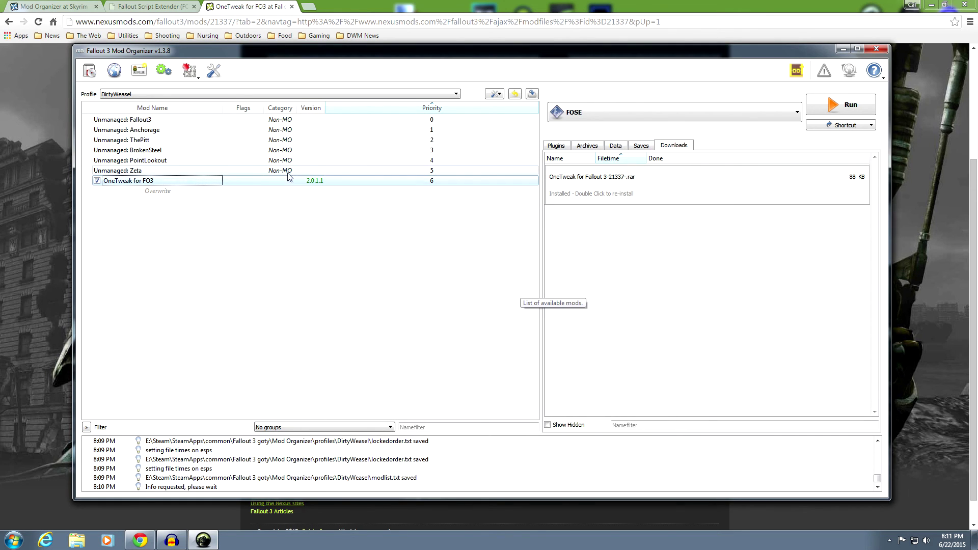
{"action": "left_click", "coordinate": [844, 51]}
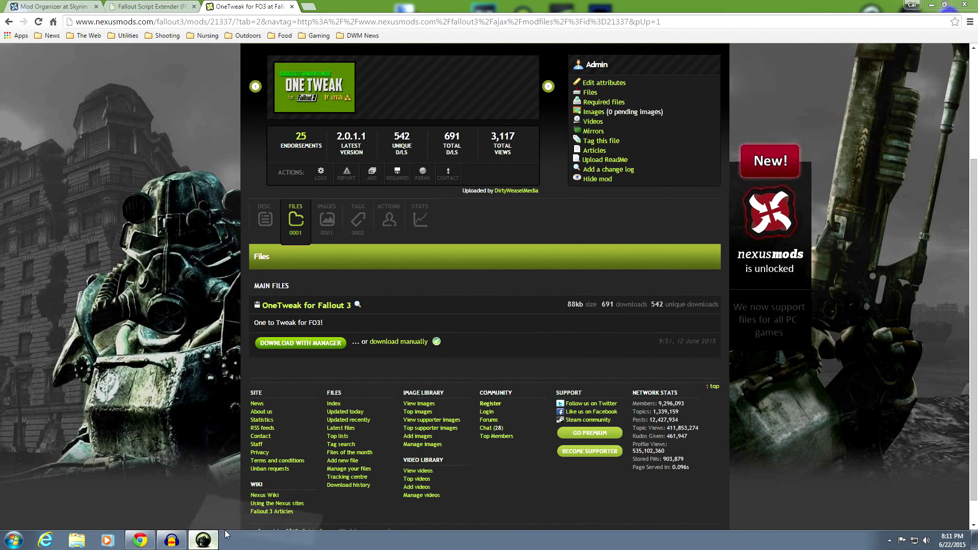
Close Mod Organizer and minimize Chrome to reveal the desktop.
{"action": "left_click", "coordinate": [214, 539]}
{"action": "left_click", "coordinate": [872, 52]}
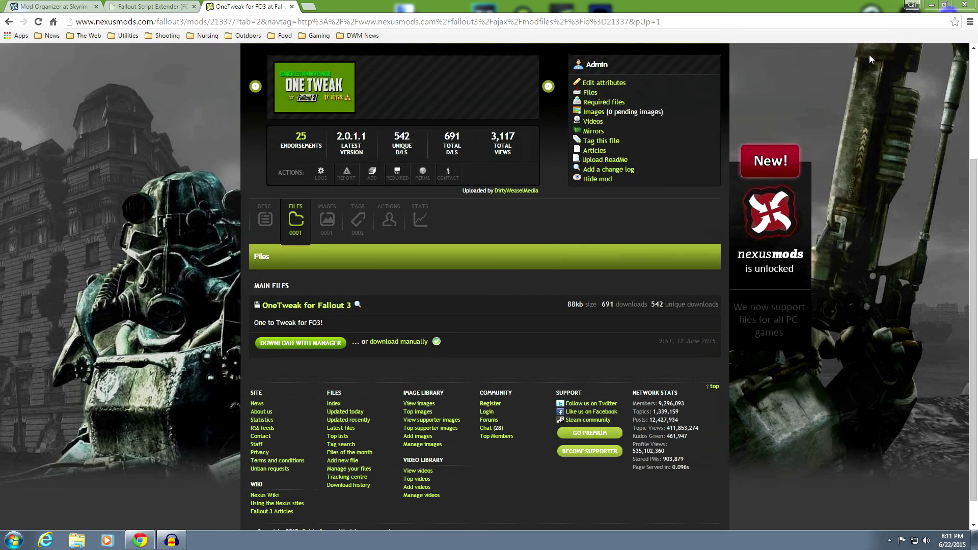
{"action": "left_click", "coordinate": [932, 5]}
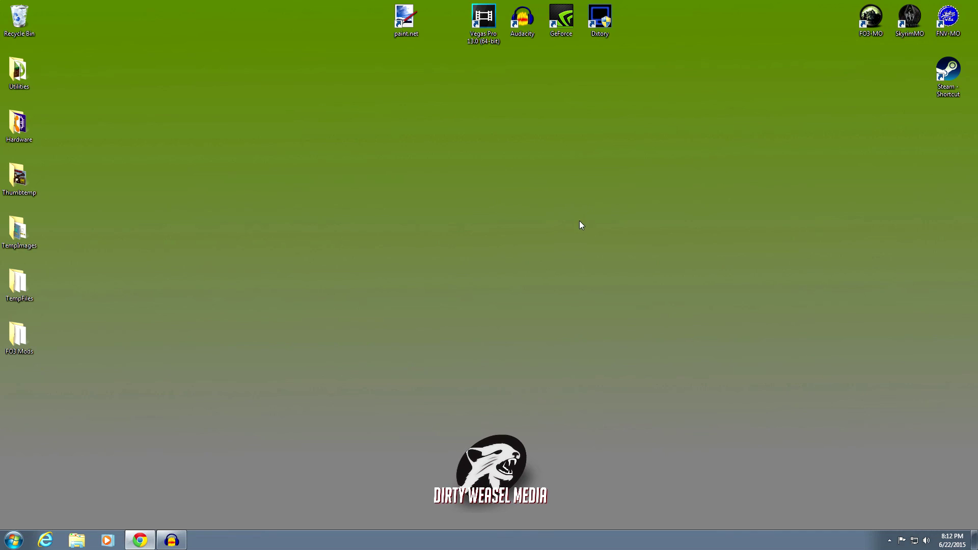
Start Steam, launch Fallout 3 from the library, and bring up the launcher's Options.
{"action": "double_click", "coordinate": [935, 75]}
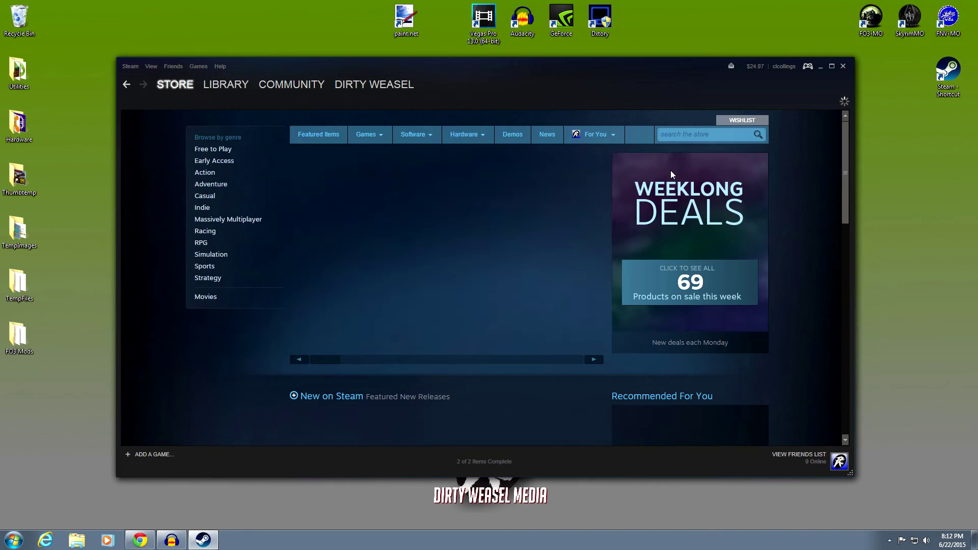
{"action": "left_click", "coordinate": [232, 87]}
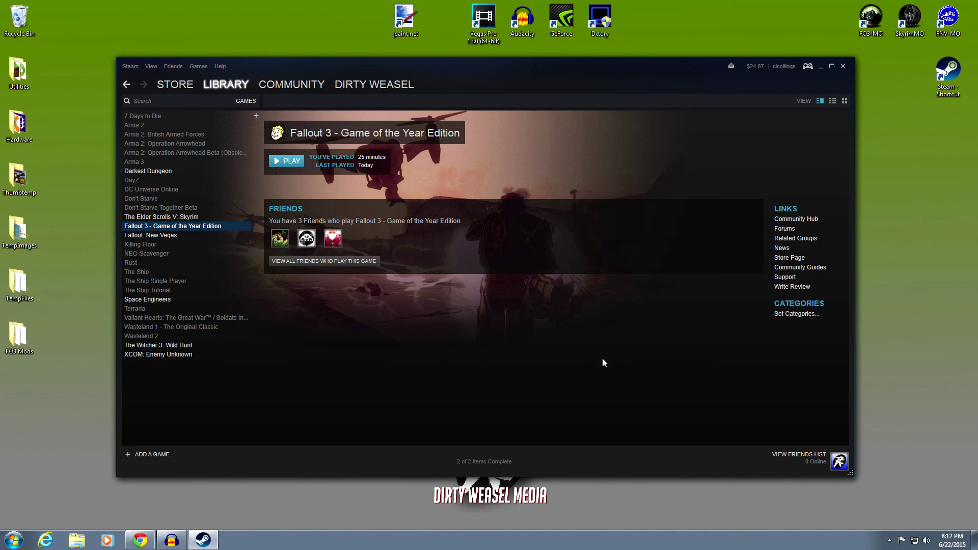
{"action": "left_click", "coordinate": [291, 161]}
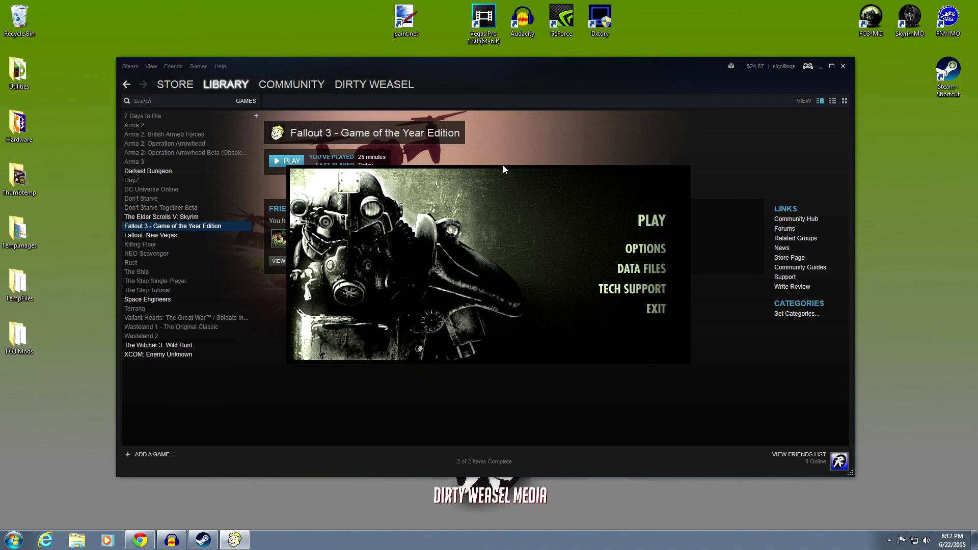
{"action": "left_click", "coordinate": [626, 249]}
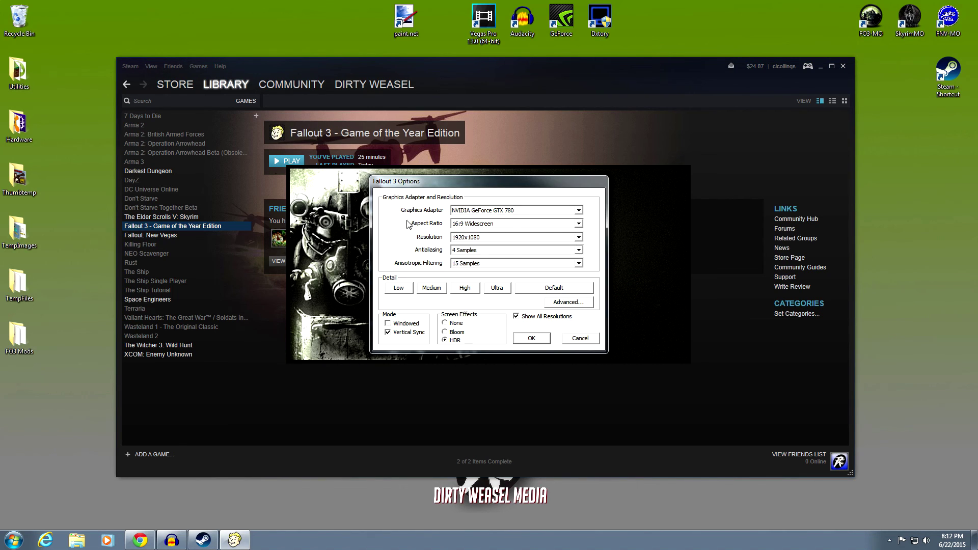
Enable Windowed mode at 1920x1080, save the launcher options, and minimize Steam.
{"action": "left_click", "coordinate": [388, 324]}
{"action": "left_click", "coordinate": [579, 238]}
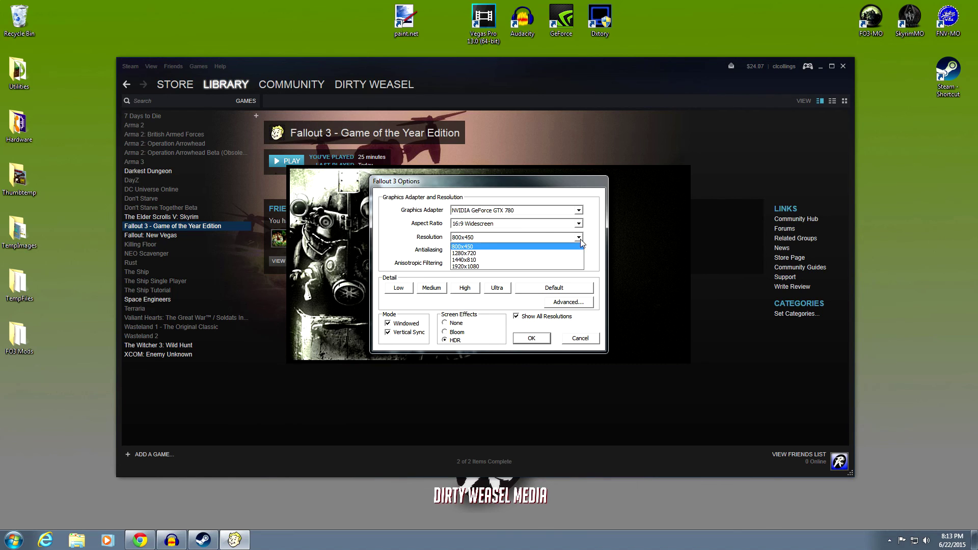
{"action": "left_click", "coordinate": [510, 267]}
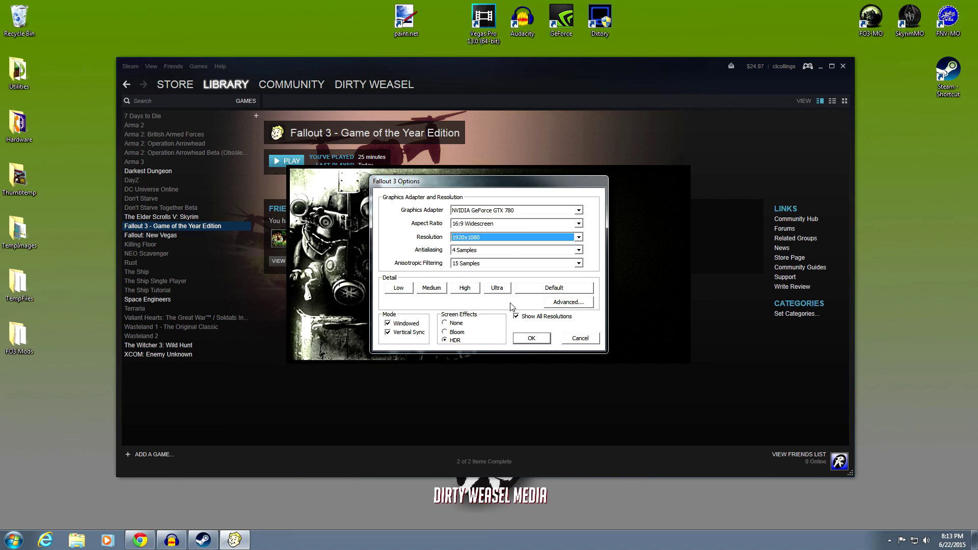
{"action": "left_click", "coordinate": [530, 338]}
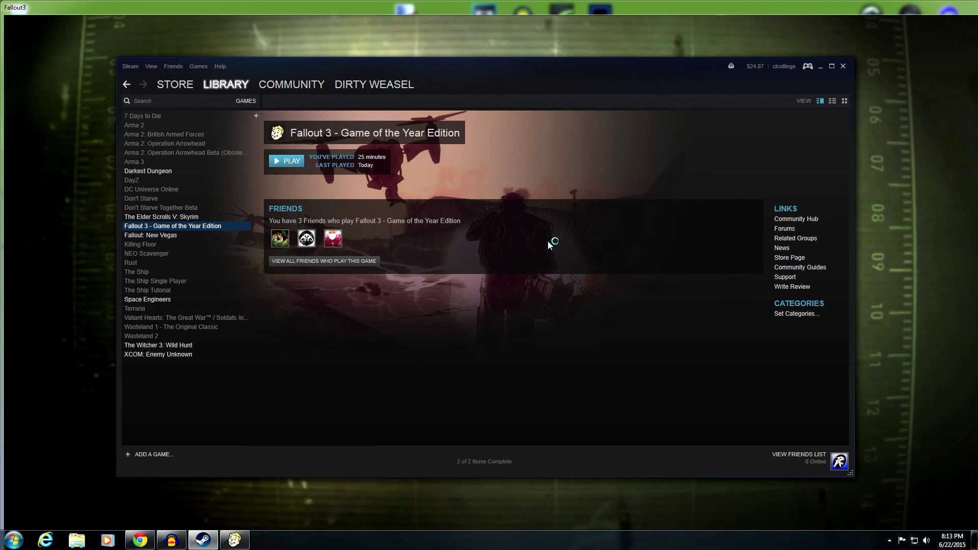
{"action": "left_click", "coordinate": [821, 67]}
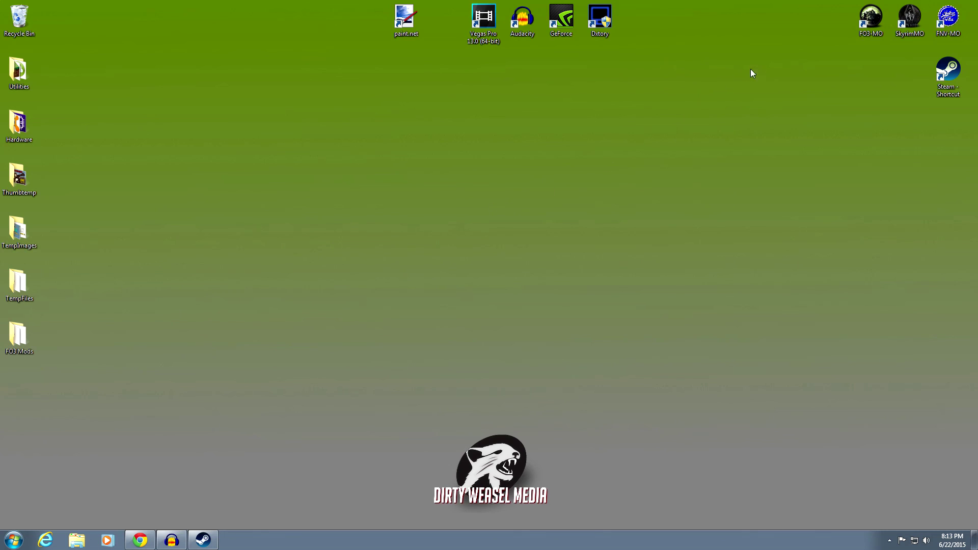
Open the FO3-MO Mod Organizer instance and run Fallout 3 with the FOSE executable.
{"action": "double_click", "coordinate": [858, 25]}
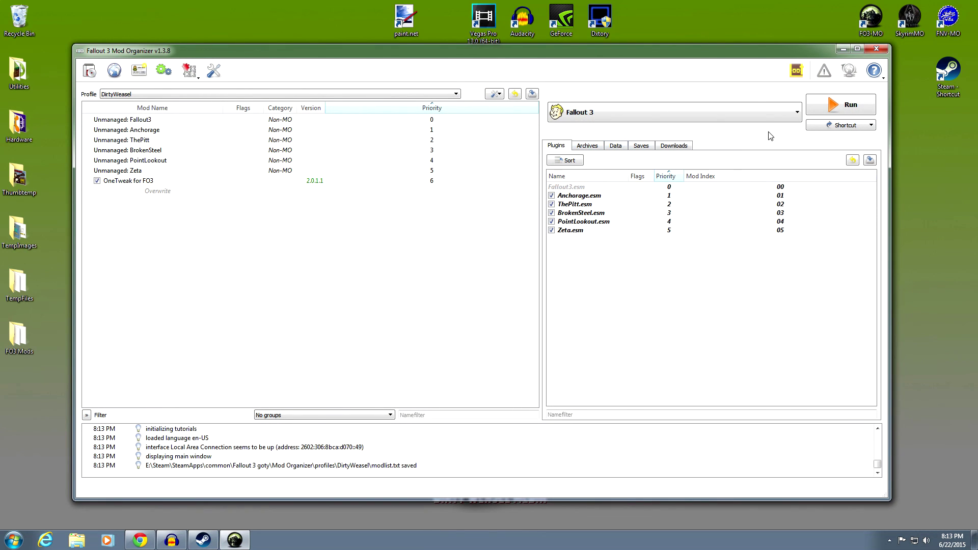
{"action": "left_click", "coordinate": [793, 109]}
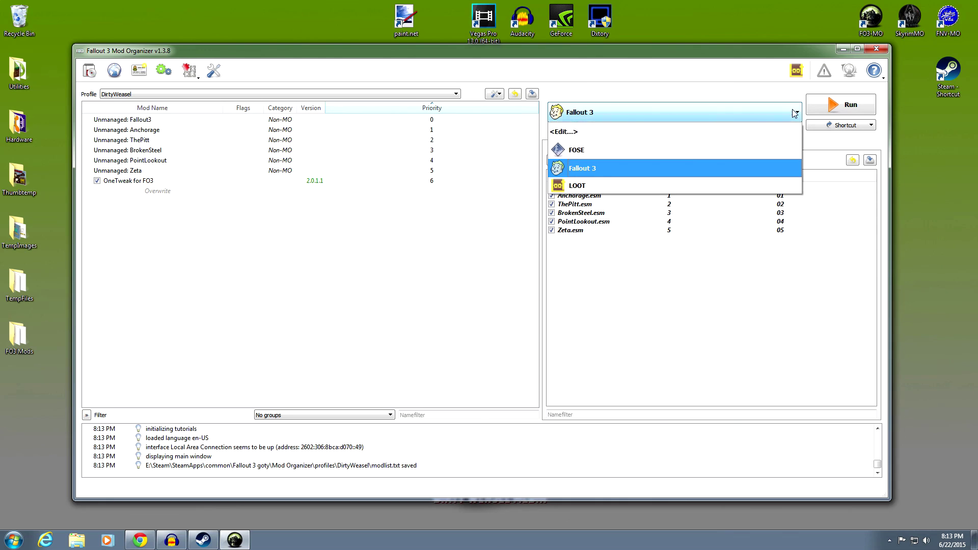
{"action": "left_click", "coordinate": [707, 148]}
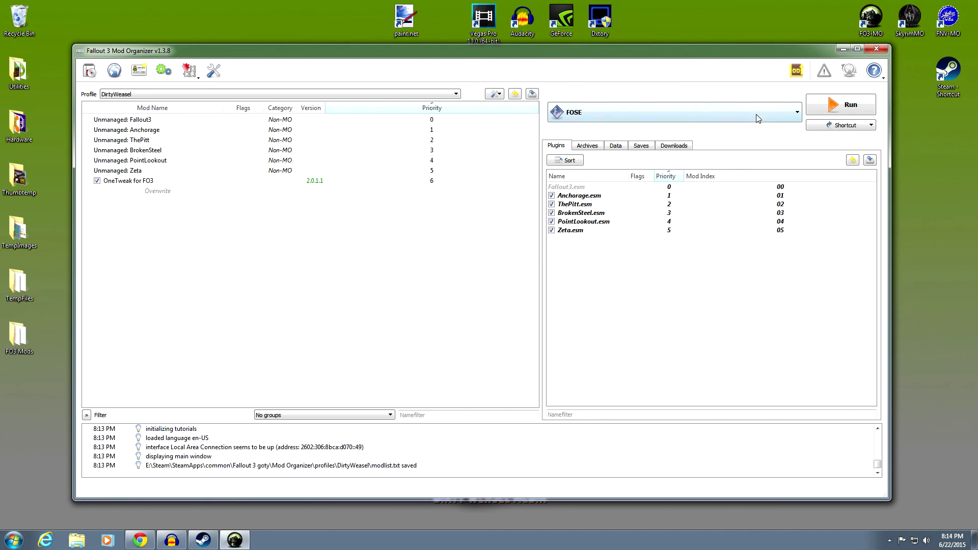
{"action": "left_click", "coordinate": [824, 110]}
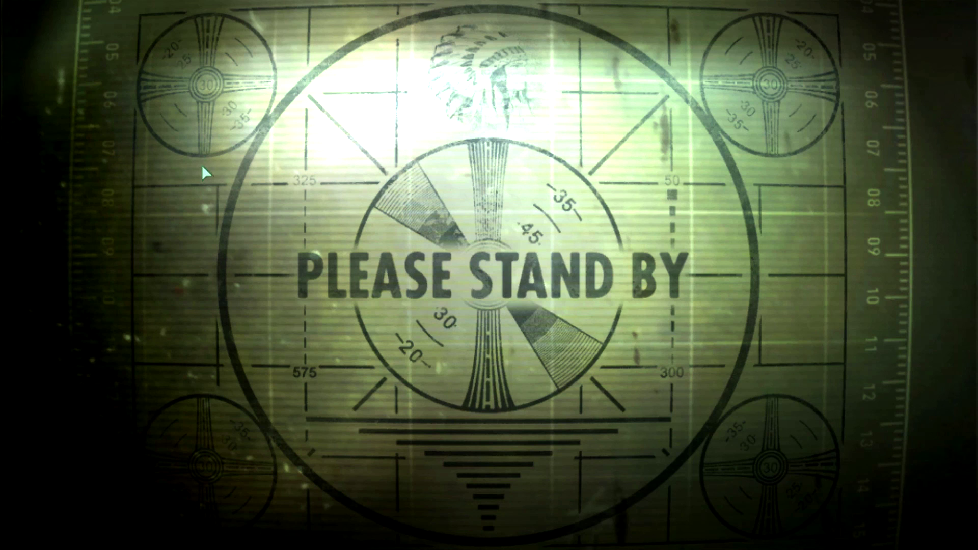
Alt+Tab out of Fallout 3, bring up the OneTweak Nexus page and Audacity, then return to the main menu.
{"action": "key", "text": "alt+Tab"}
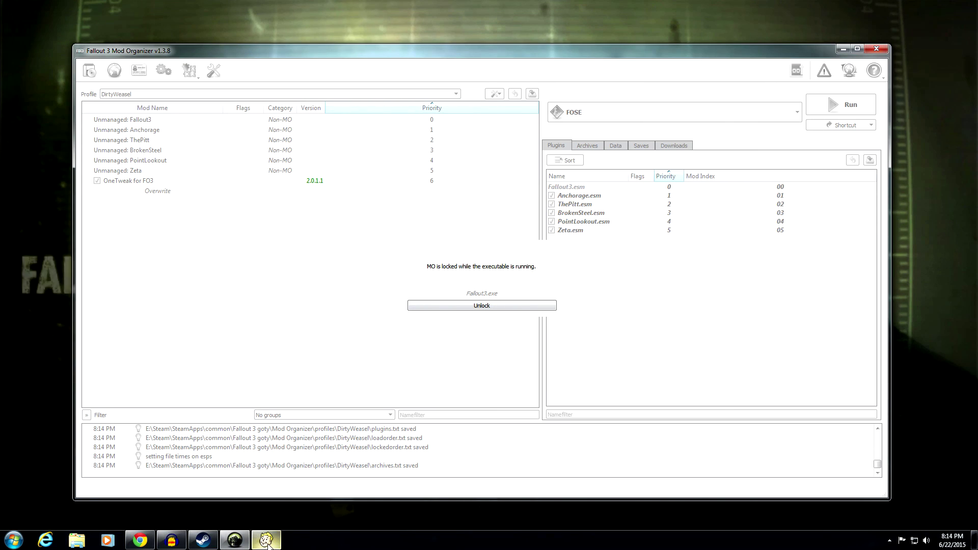
{"action": "mouse_move", "coordinate": [267, 542]}
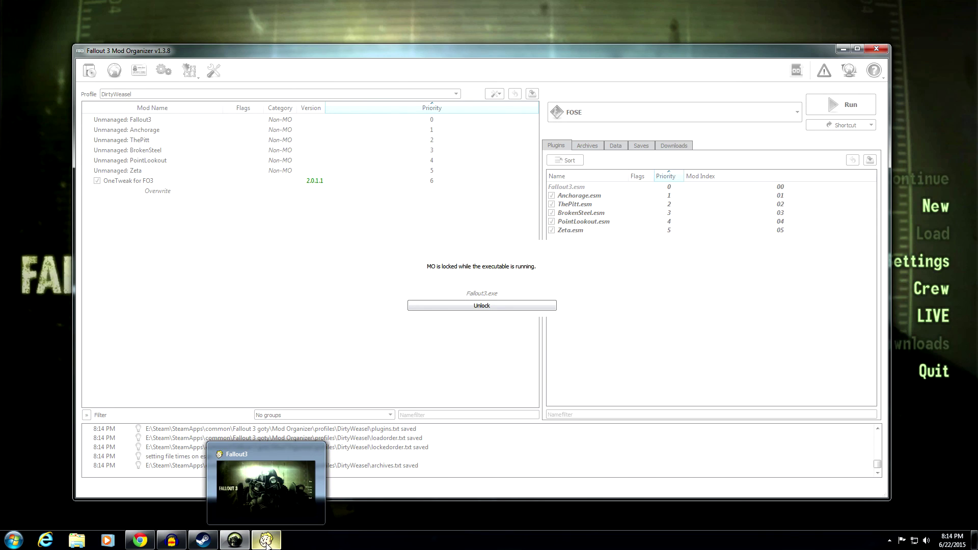
{"action": "left_click", "coordinate": [140, 540]}
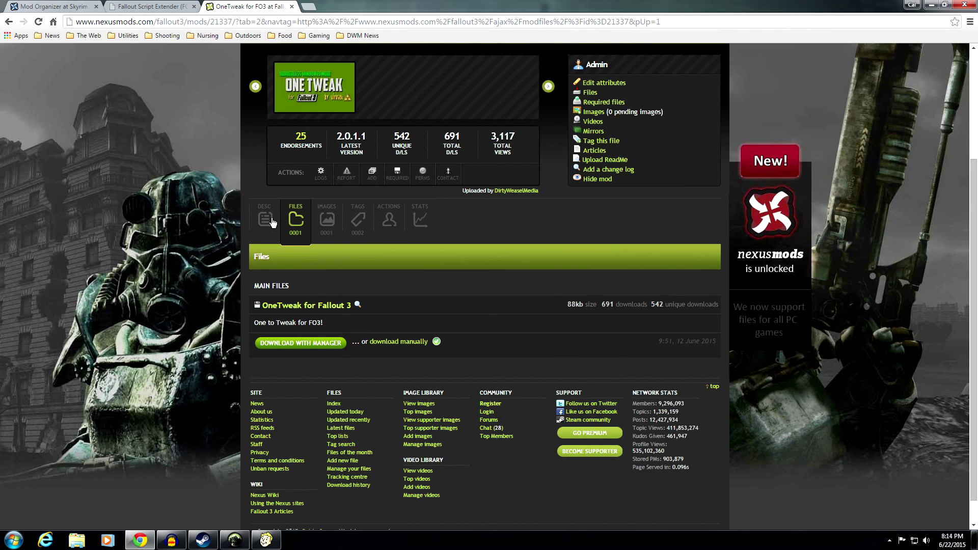
{"action": "left_click", "coordinate": [172, 540]}
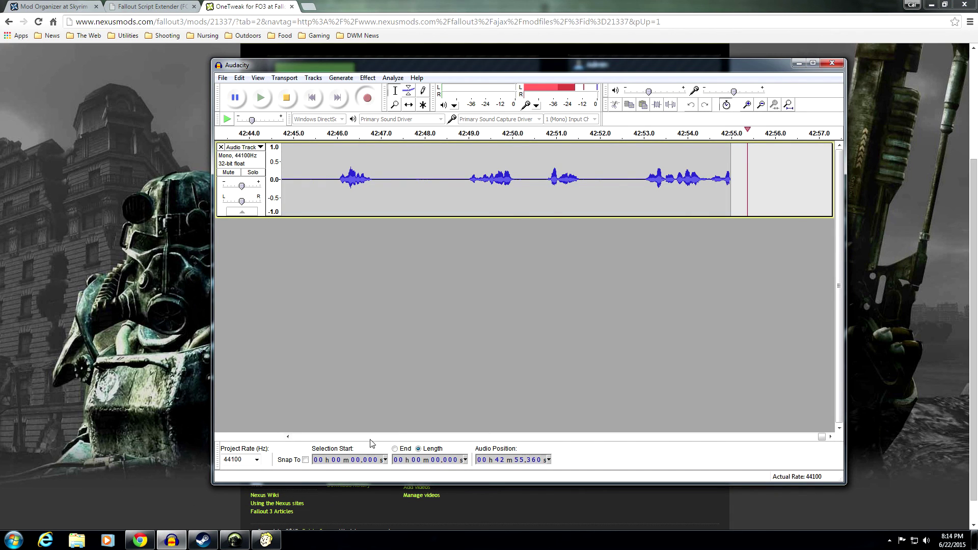
{"action": "left_click", "coordinate": [239, 541]}
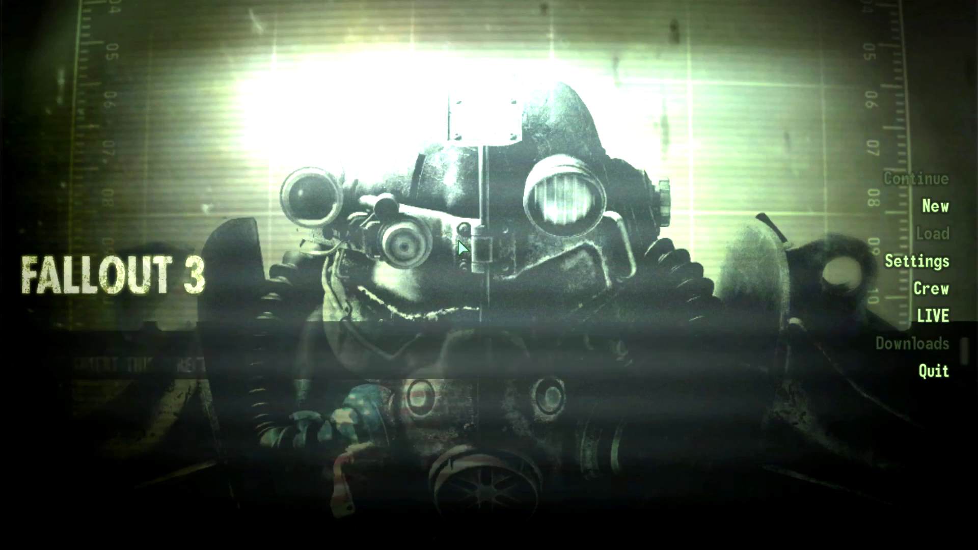